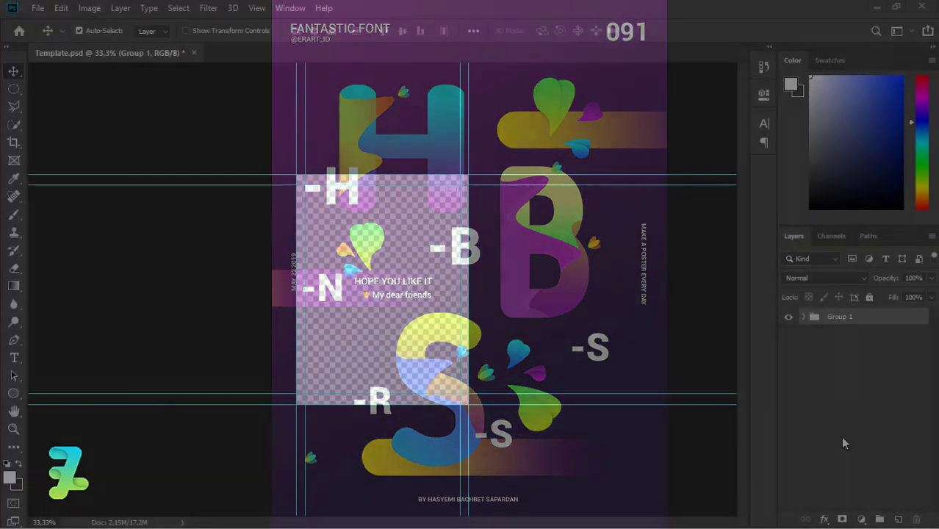
Step: Add a Gradient fill layer and set the gradient's right stop to purple (#f600ff)
{"action": "left_click", "coordinate": [861, 519]}
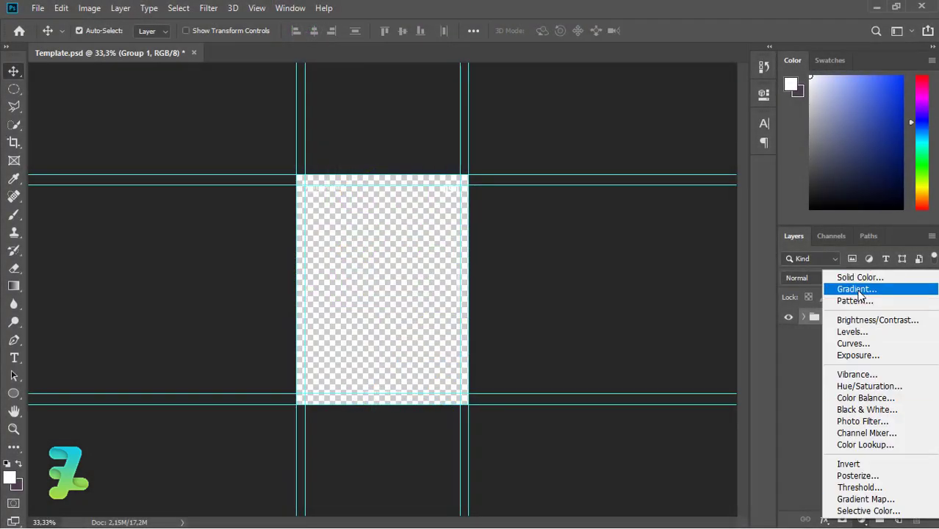
{"action": "left_click", "coordinate": [859, 295]}
{"action": "left_click", "coordinate": [606, 109]}
{"action": "left_click", "coordinate": [604, 96]}
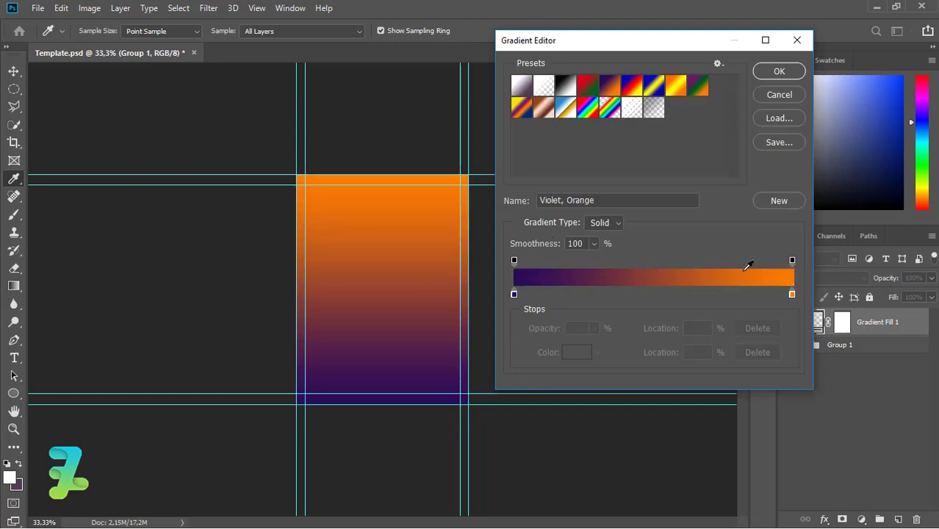
{"action": "double_click", "coordinate": [792, 294]}
{"action": "type", "text": "f600ff"}
{"action": "mouse_move", "coordinate": [665, 203]}
{"action": "left_mouse_down"}
{"action": "mouse_move", "coordinate": [642, 247]}
{"action": "mouse_move", "coordinate": [642, 232]}
{"action": "left_mouse_up"}
{"action": "left_click", "coordinate": [809, 132]}
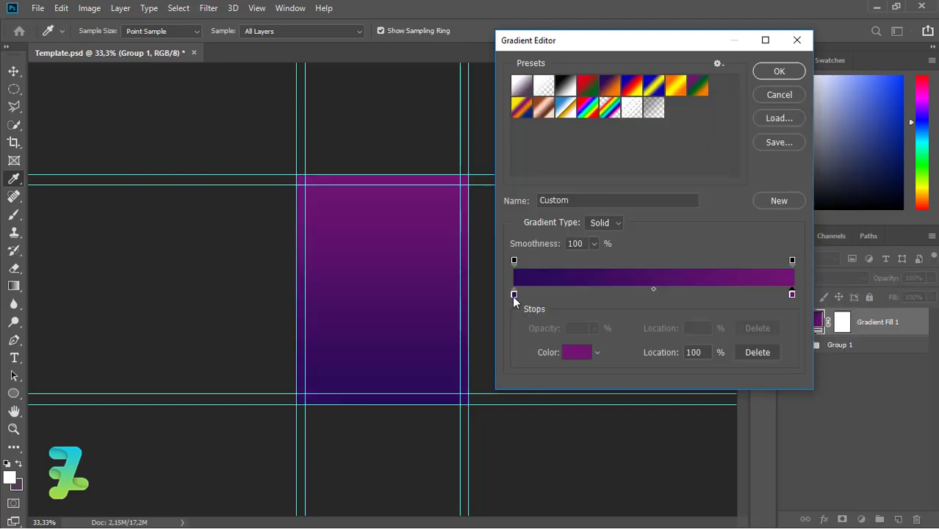
Step: Set the gradient's left stop to near-black purple #120329
{"action": "double_click", "coordinate": [513, 295]}
{"action": "left_click", "coordinate": [647, 262]}
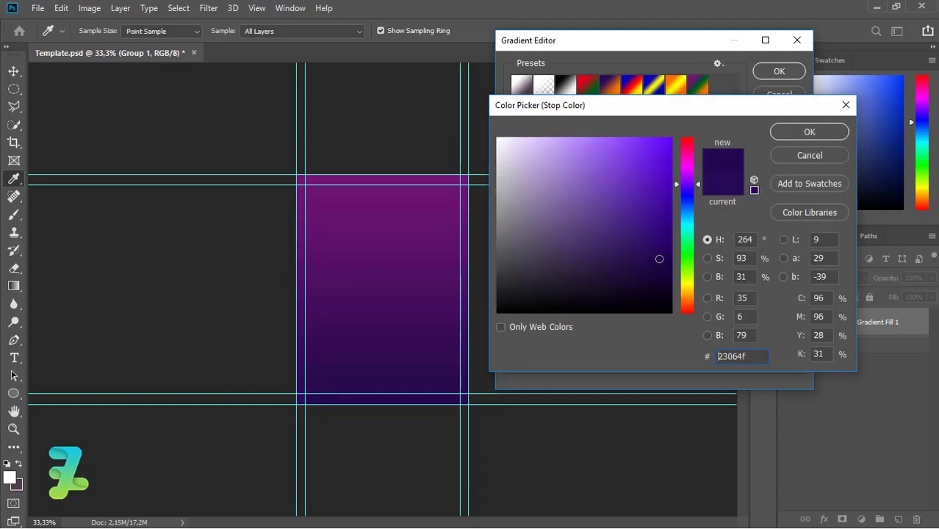
{"action": "left_click_drag", "start_coordinate": [659, 258], "coordinate": [658, 277]}
{"action": "left_click", "coordinate": [658, 284]}
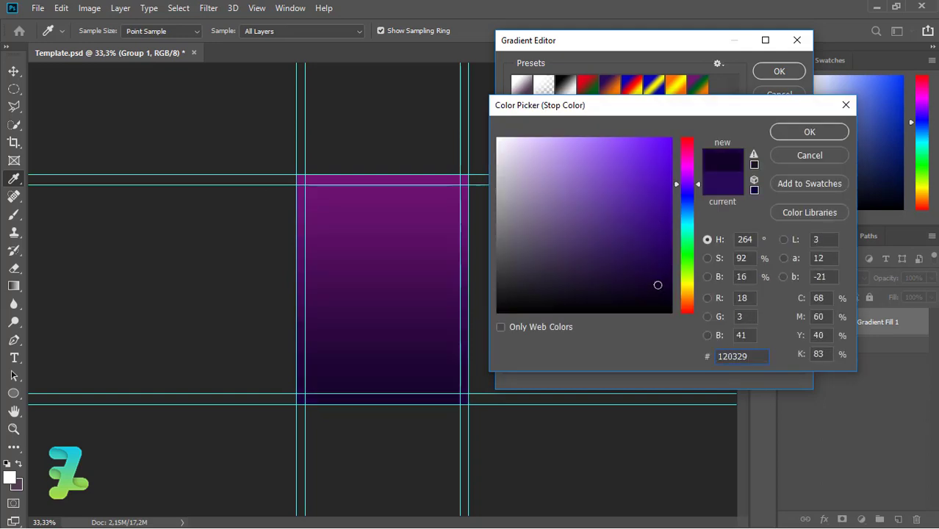
{"action": "left_click", "coordinate": [806, 132]}
{"action": "left_click", "coordinate": [786, 73]}
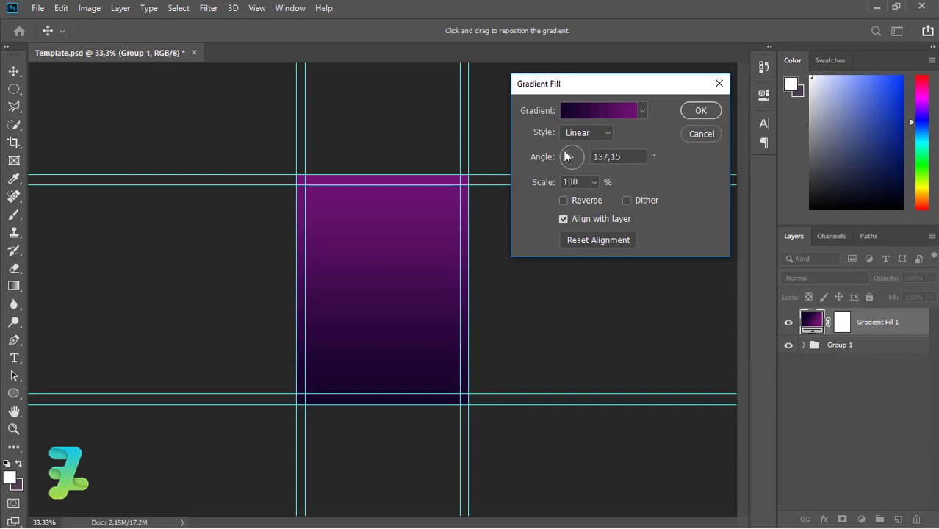
Step: Angle the gradient about 118°, move the dark stop to 27%, and place it beneath Group 1
{"action": "left_click_drag", "start_coordinate": [566, 156], "coordinate": [567, 154]}
{"action": "left_click", "coordinate": [610, 112]}
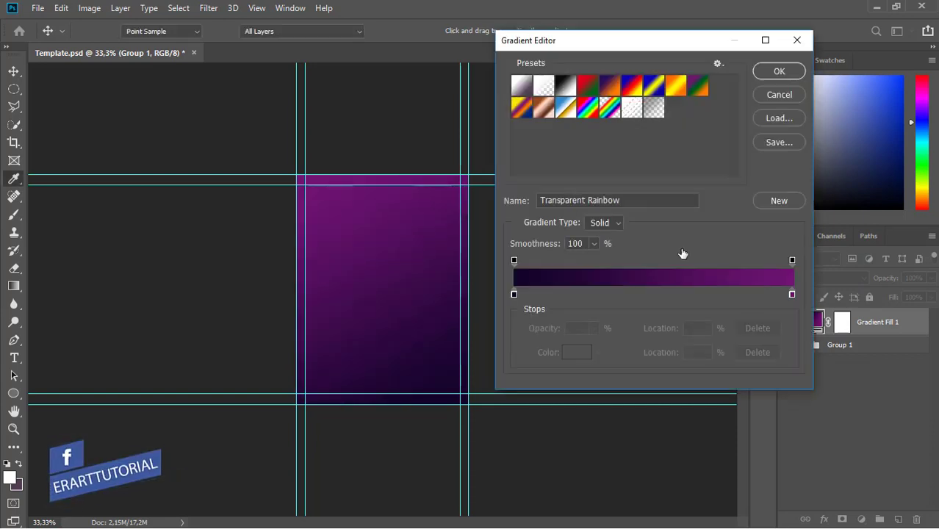
{"action": "left_click", "coordinate": [772, 101]}
{"action": "left_click", "coordinate": [584, 112]}
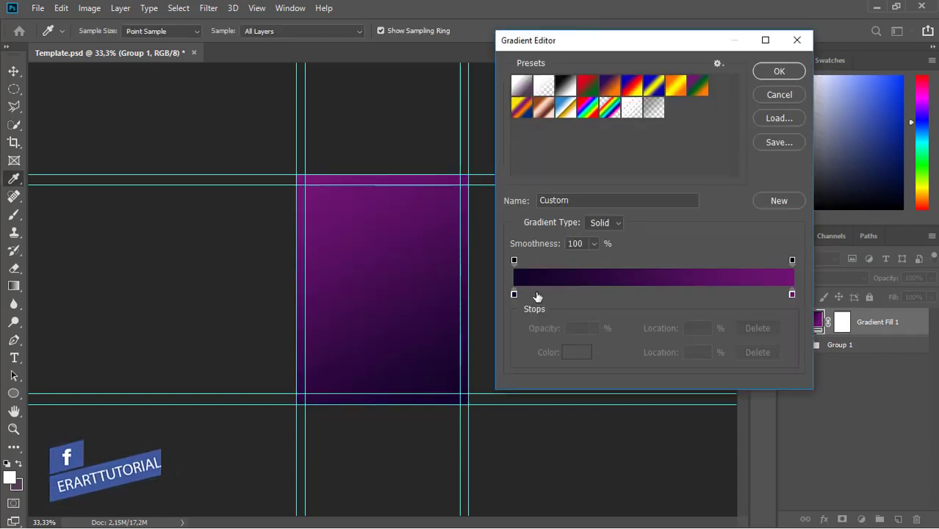
{"action": "left_click_drag", "start_coordinate": [513, 294], "coordinate": [588, 294]}
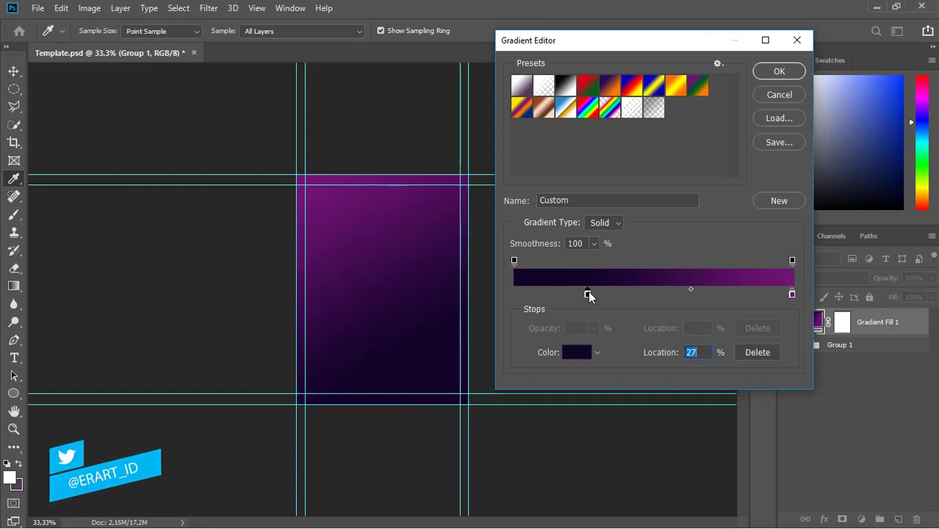
{"action": "left_click", "coordinate": [776, 71]}
{"action": "left_click", "coordinate": [701, 111]}
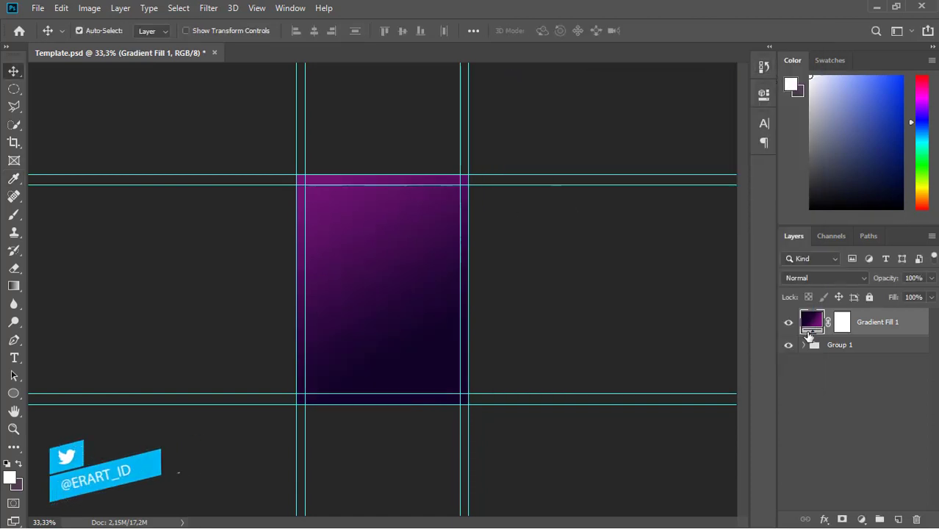
{"action": "left_click_drag", "start_coordinate": [874, 322], "coordinate": [874, 354]}
Step: Type a white H near the upper left and enlarge it to about 328%
{"action": "key", "text": "t"}
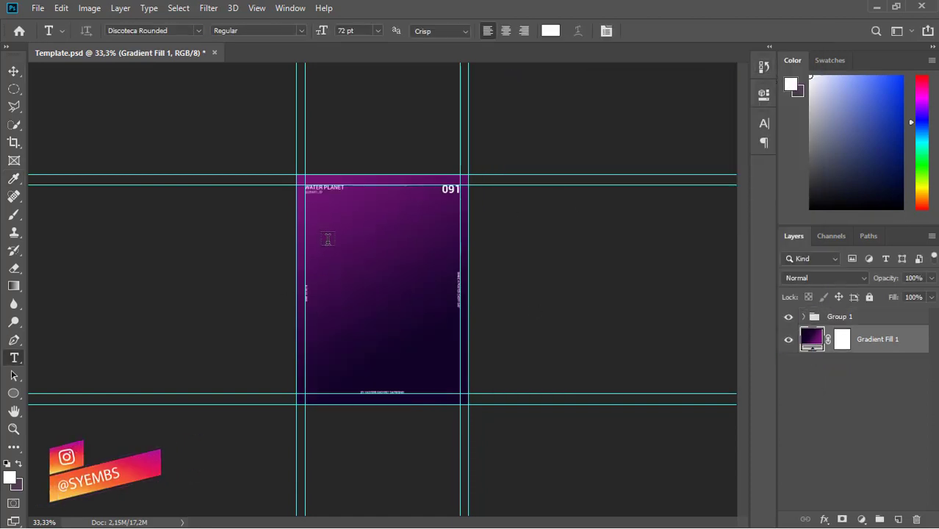
{"action": "left_click", "coordinate": [330, 241]}
{"action": "type", "text": "H"}
{"action": "key", "text": "ctrl+Return"}
{"action": "key", "text": "v"}
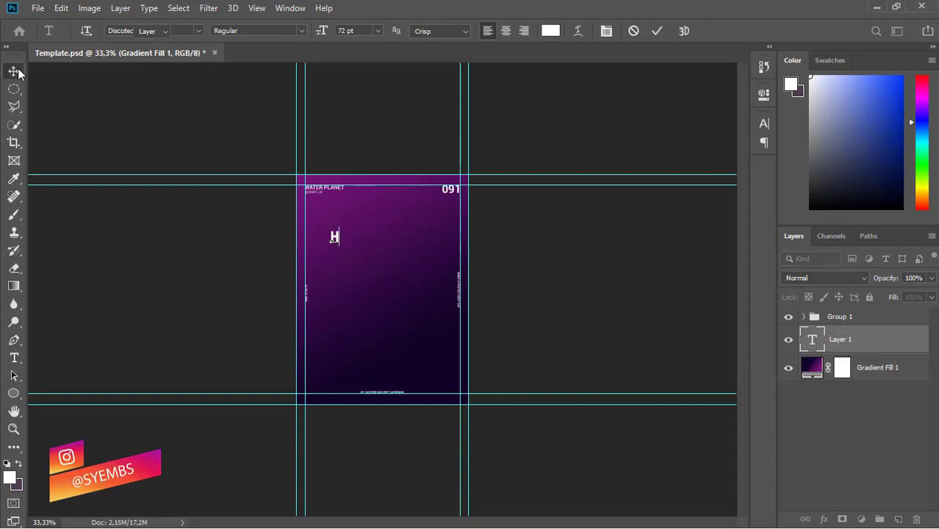
{"action": "key", "text": "ctrl+t"}
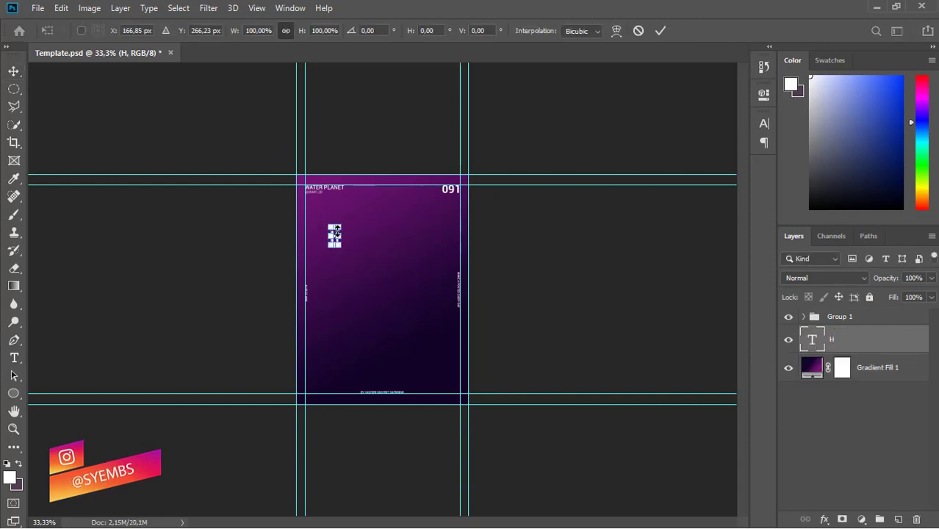
{"action": "left_click_drag", "start_coordinate": [338, 227], "coordinate": [362, 212]}
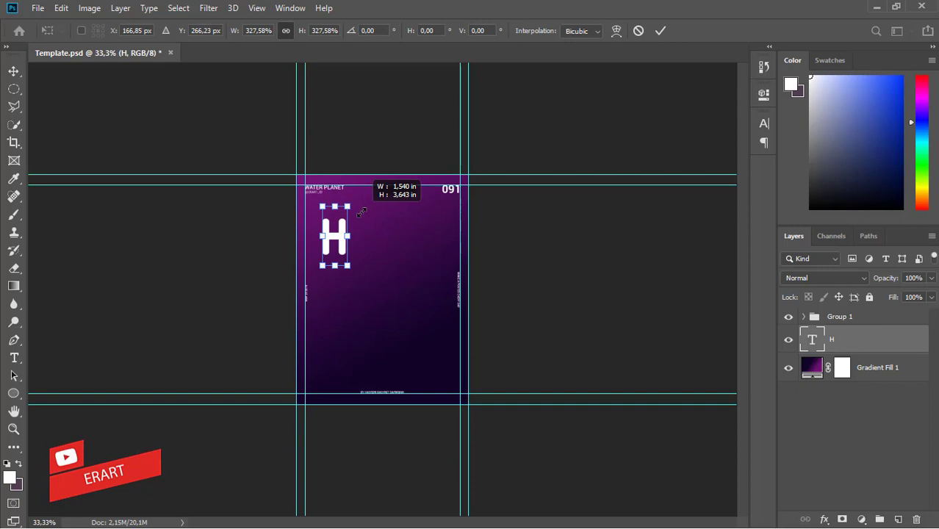
{"action": "left_click", "coordinate": [353, 239]}
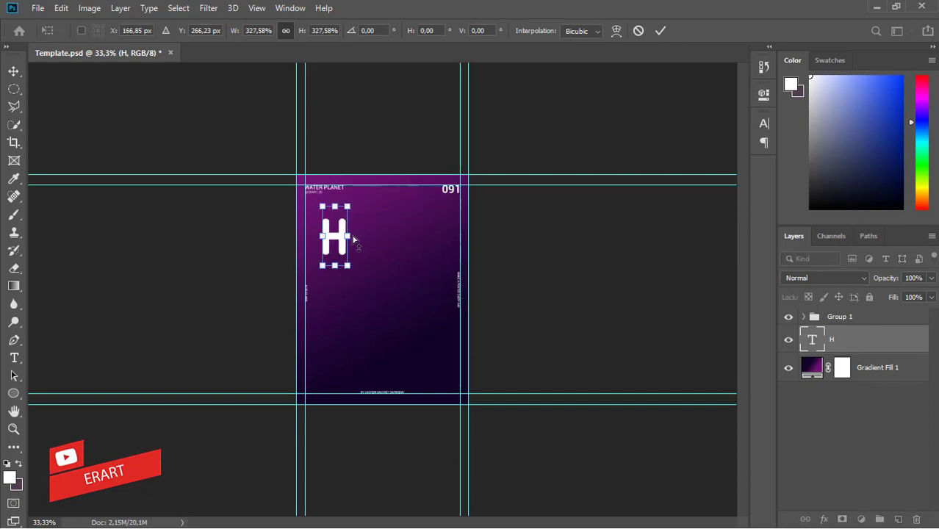
{"action": "left_click_drag", "start_coordinate": [356, 235], "coordinate": [358, 234]}
{"action": "left_click", "coordinate": [13, 71]}
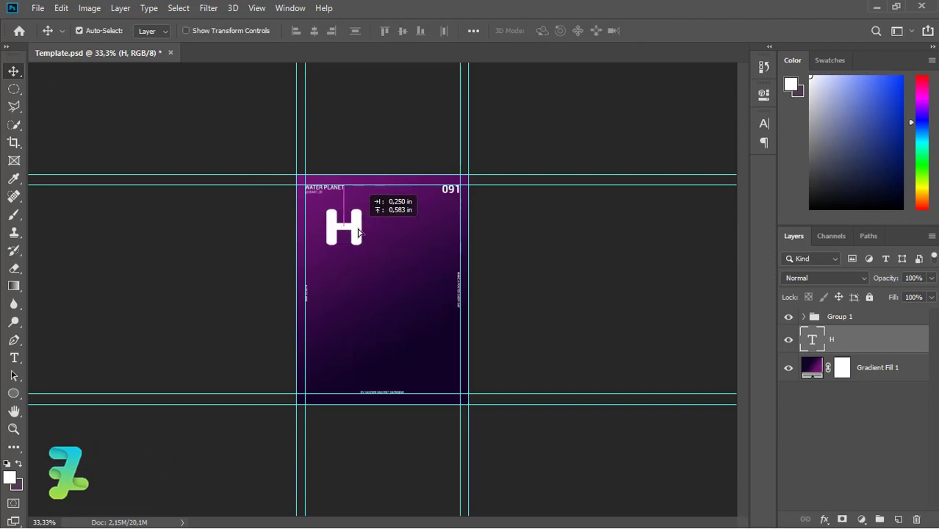
Step: Type a B below the H, enlarge it to about 160%, and move it up-right
{"action": "left_click", "coordinate": [14, 358]}
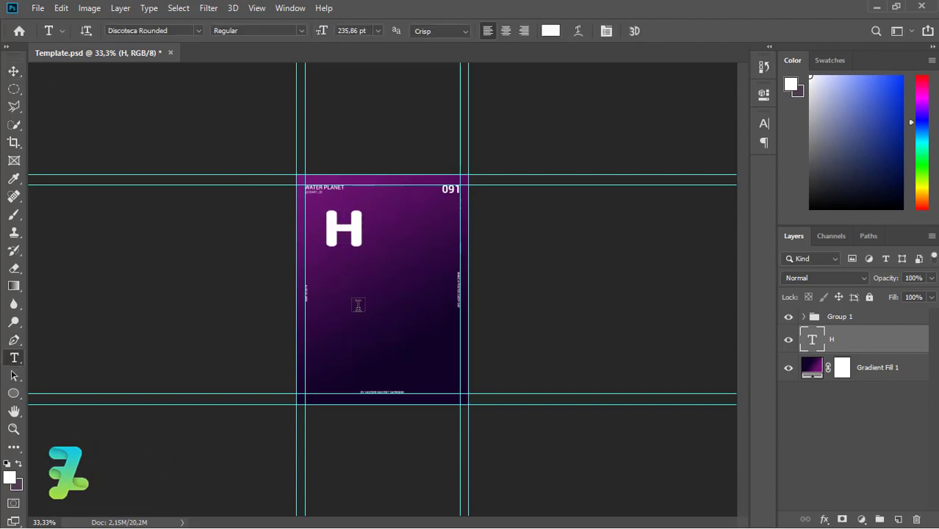
{"action": "left_click", "coordinate": [357, 306]}
{"action": "type", "text": "B"}
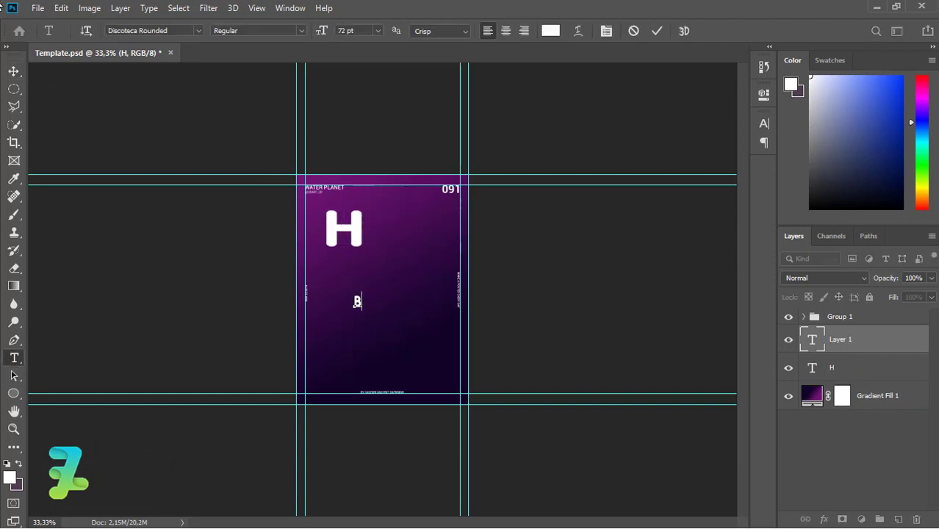
{"action": "left_click", "coordinate": [13, 71]}
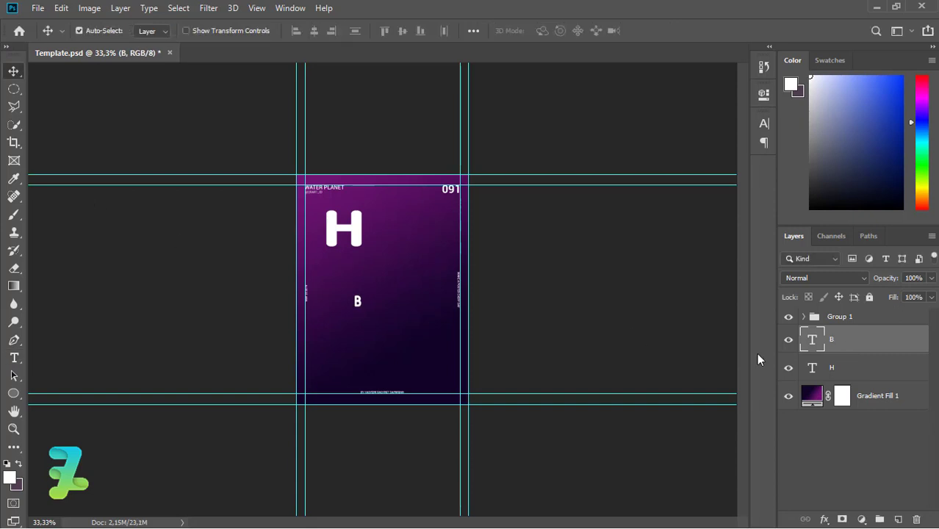
{"action": "key", "text": "ctrl+t"}
{"action": "left_click_drag", "start_coordinate": [364, 288], "coordinate": [393, 268]}
{"action": "left_click", "coordinate": [11, 71]}
{"action": "mouse_move", "coordinate": [356, 304]}
{"action": "left_mouse_down"}
{"action": "mouse_move", "coordinate": [415, 273]}
{"action": "mouse_move", "coordinate": [420, 282]}
{"action": "left_mouse_up"}
{"action": "key", "text": "ctrl+t"}
{"action": "mouse_move", "coordinate": [429, 238]}
{"action": "left_mouse_down"}
{"action": "mouse_move", "coordinate": [463, 225]}
{"action": "mouse_move", "coordinate": [456, 235]}
{"action": "left_mouse_up"}
{"action": "left_click", "coordinate": [11, 71]}
Step: Duplicate the B, move the copy to the lower left, and retype it as S
{"action": "key", "text": "ctrl+j"}
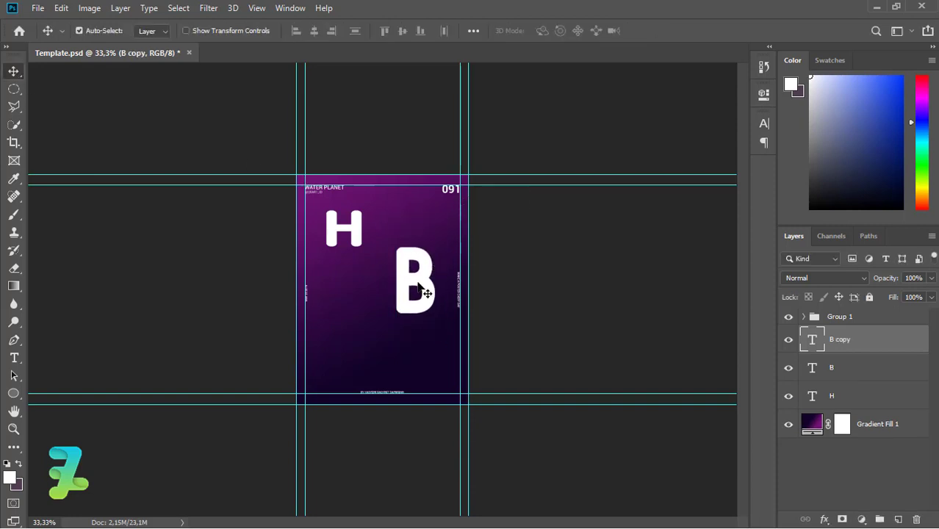
{"action": "left_click_drag", "start_coordinate": [418, 283], "coordinate": [365, 348]}
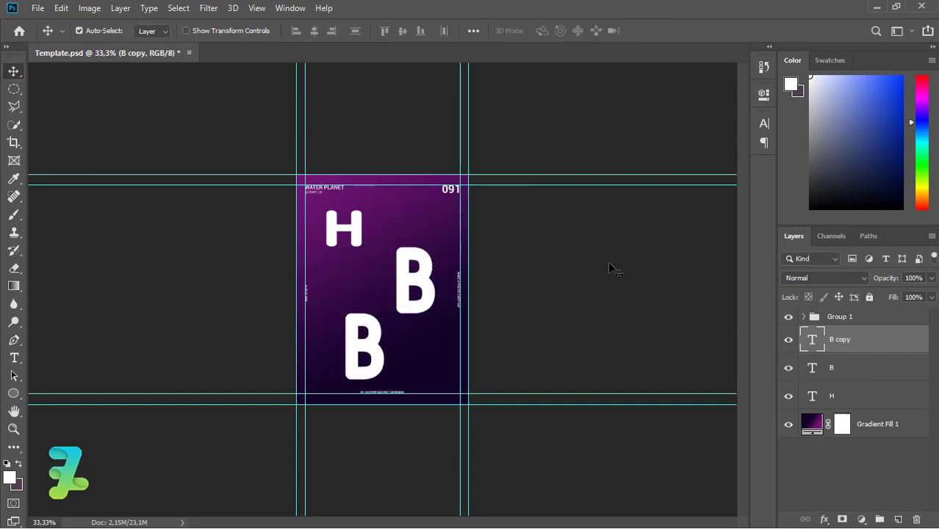
{"action": "double_click", "coordinate": [814, 340]}
{"action": "type", "text": "S"}
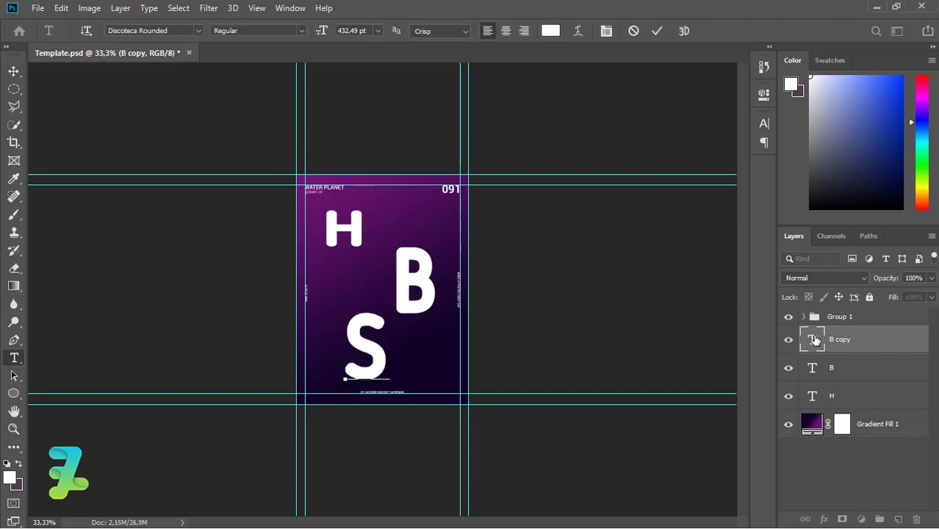
{"action": "left_click", "coordinate": [13, 71]}
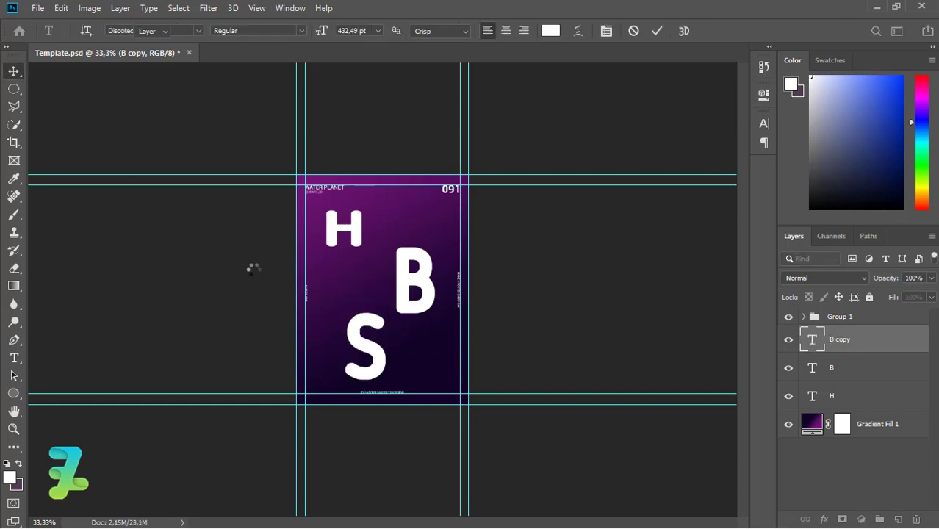
Step: Rescale the H to 154%, shift it down-right, and nudge the S right
{"action": "left_click", "coordinate": [823, 399]}
{"action": "key", "text": "ctrl+t"}
{"action": "mouse_move", "coordinate": [371, 190]}
{"action": "left_mouse_down"}
{"action": "mouse_move", "coordinate": [395, 178]}
{"action": "mouse_move", "coordinate": [374, 181]}
{"action": "left_mouse_up"}
{"action": "left_click_drag", "start_coordinate": [364, 232], "coordinate": [383, 239]}
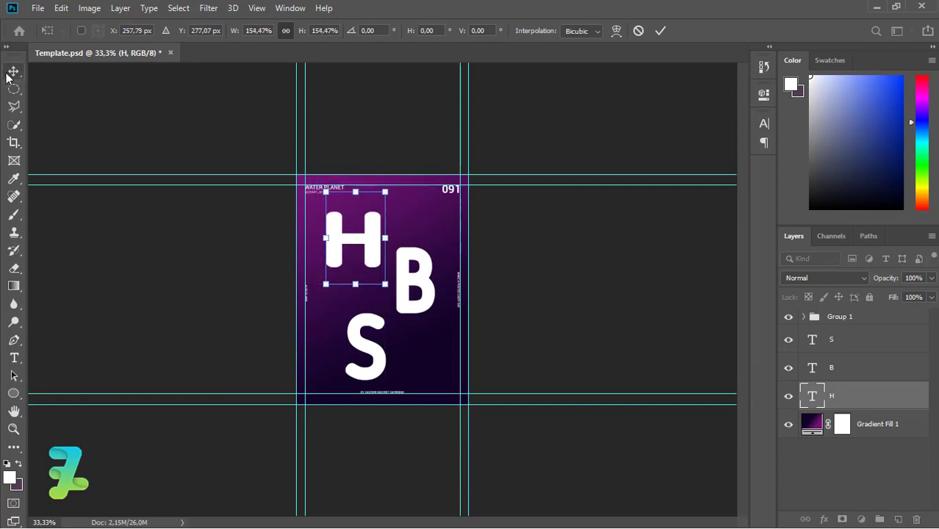
{"action": "left_click", "coordinate": [8, 75]}
{"action": "left_click", "coordinate": [817, 343]}
{"action": "key", "text": "shift+Right"}
{"action": "key", "text": "shift+Right"}
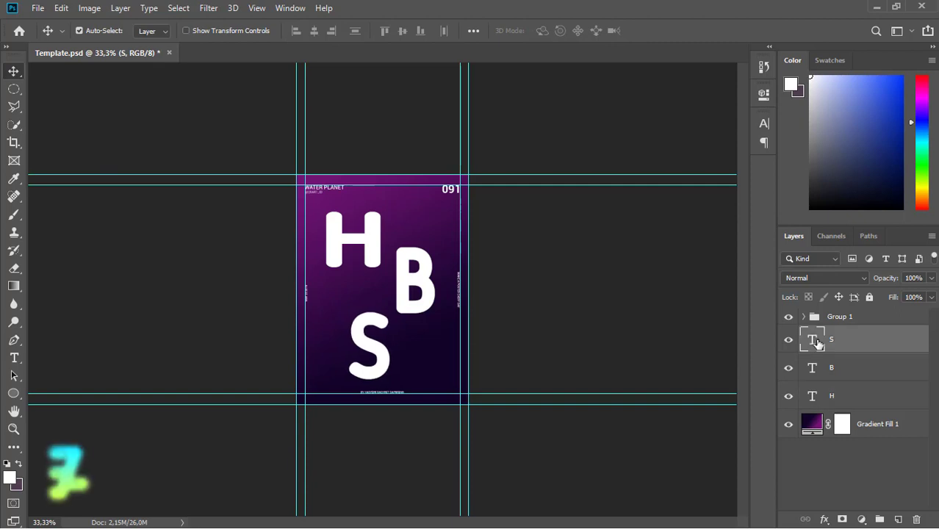
Step: Add a new empty layer clipped to the H letter
{"action": "left_click", "coordinate": [865, 400]}
{"action": "left_click", "coordinate": [898, 520]}
{"action": "right_click", "coordinate": [867, 397]}
{"action": "left_click", "coordinate": [734, 262]}
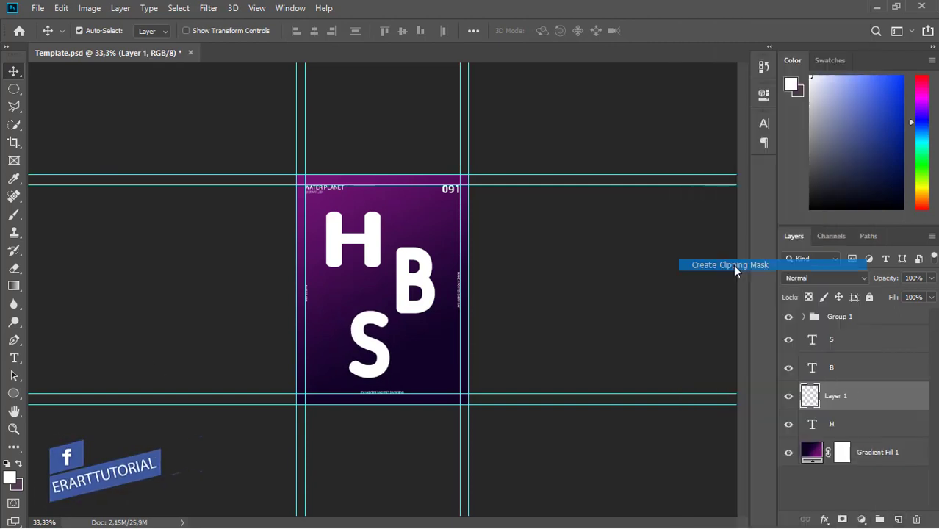
Step: Draw a cyan (#0abfca) to dark purple gradient downward across the H
{"action": "left_click", "coordinate": [13, 286]}
{"action": "left_click", "coordinate": [111, 30]}
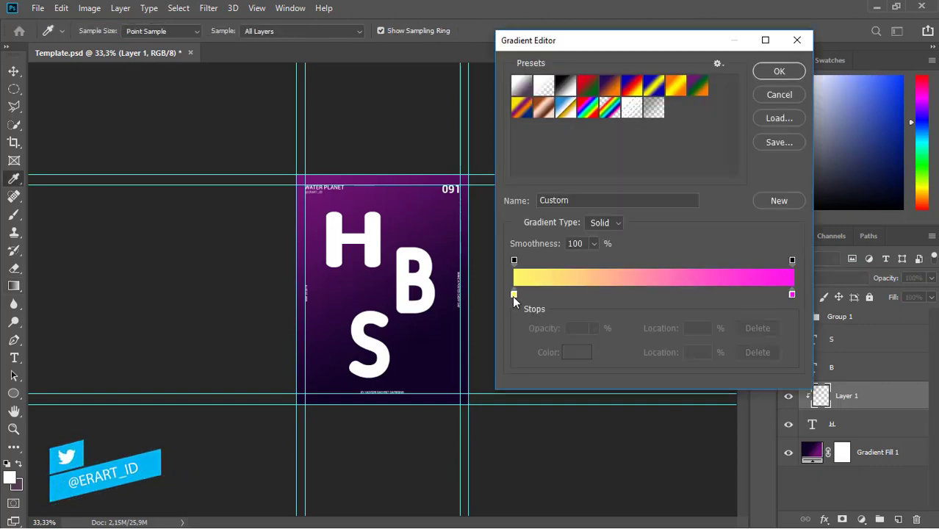
{"action": "double_click", "coordinate": [513, 295]}
{"action": "type", "text": "0abfca"}
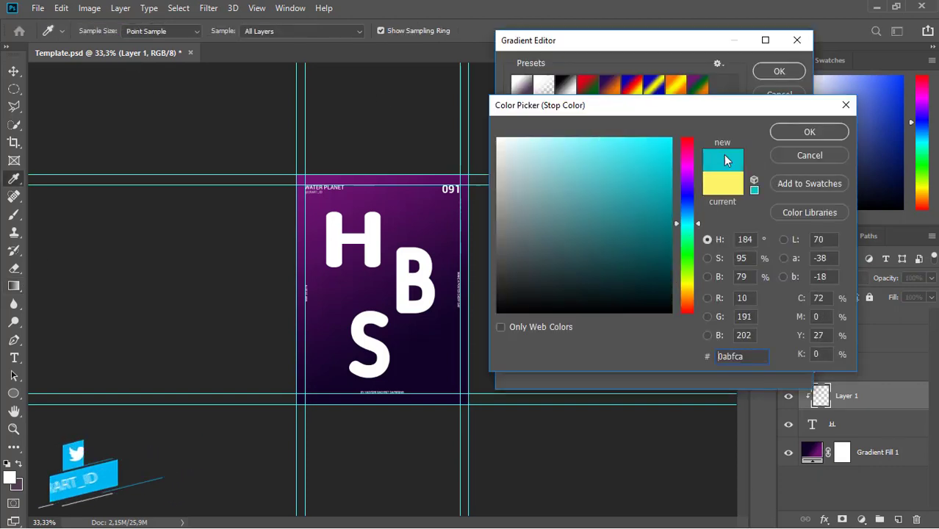
{"action": "left_click", "coordinate": [808, 131]}
{"action": "left_click", "coordinate": [792, 295]}
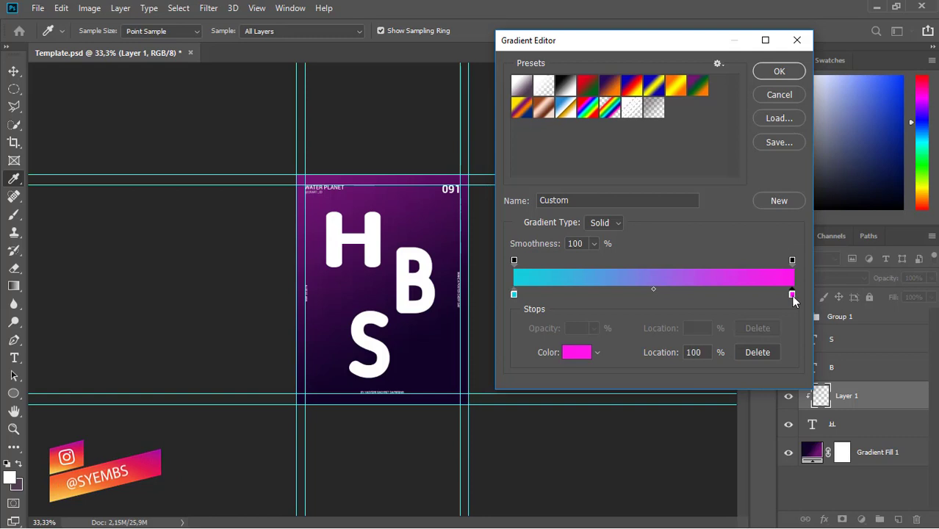
{"action": "double_click", "coordinate": [792, 295]}
{"action": "left_click_drag", "start_coordinate": [684, 206], "coordinate": [690, 175]}
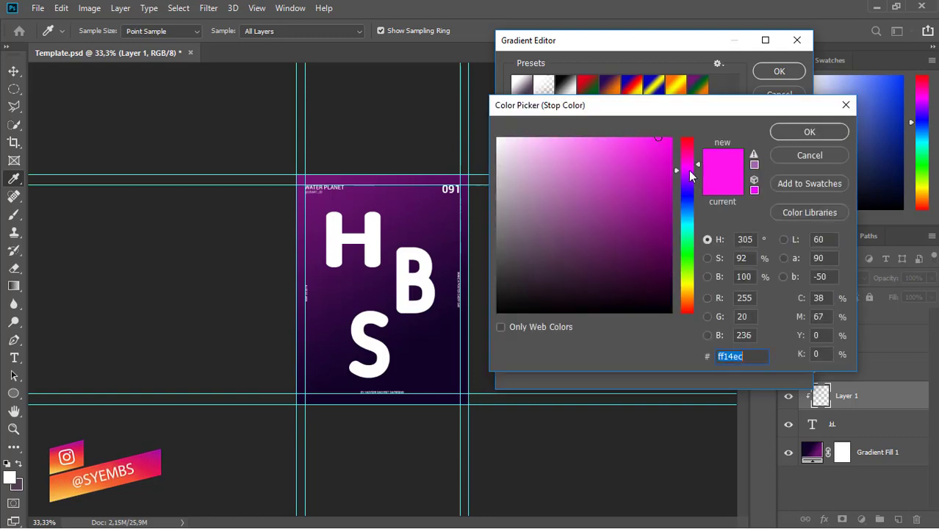
{"action": "left_click", "coordinate": [668, 205]}
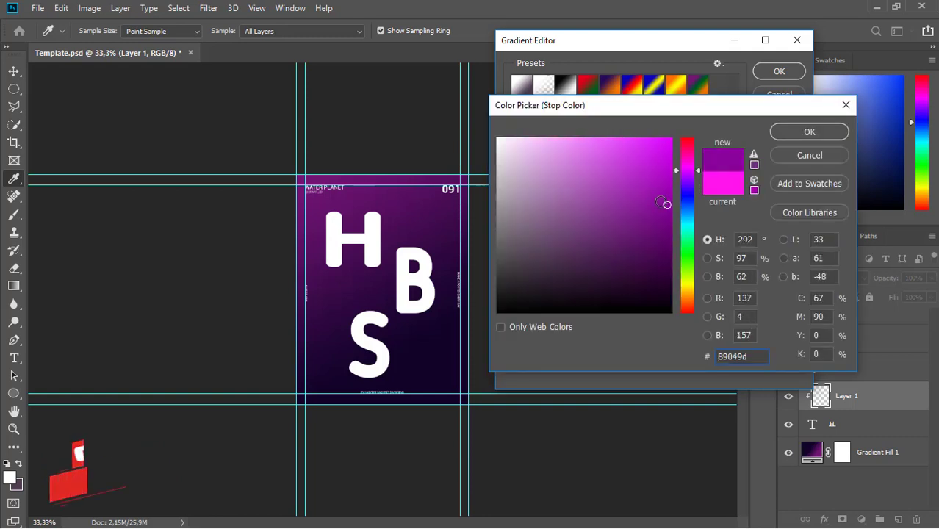
{"action": "left_click", "coordinate": [772, 132]}
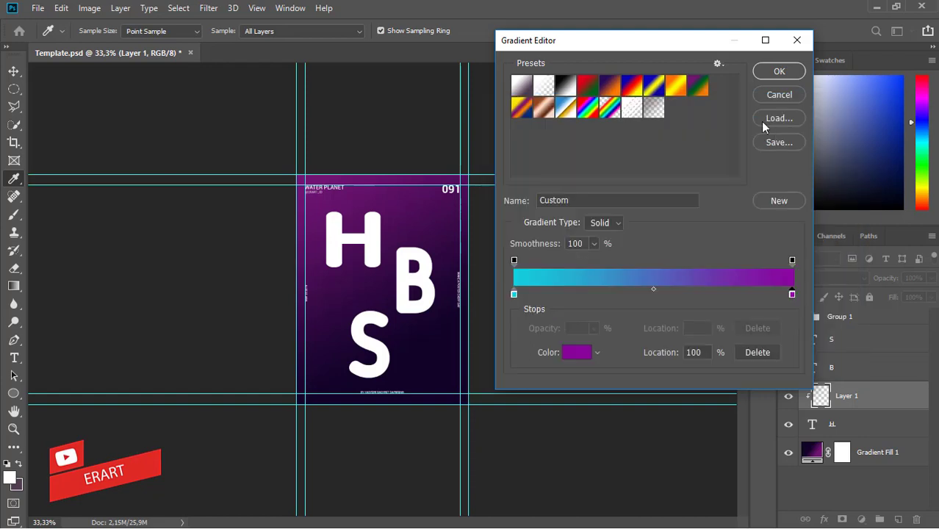
{"action": "left_click", "coordinate": [779, 70]}
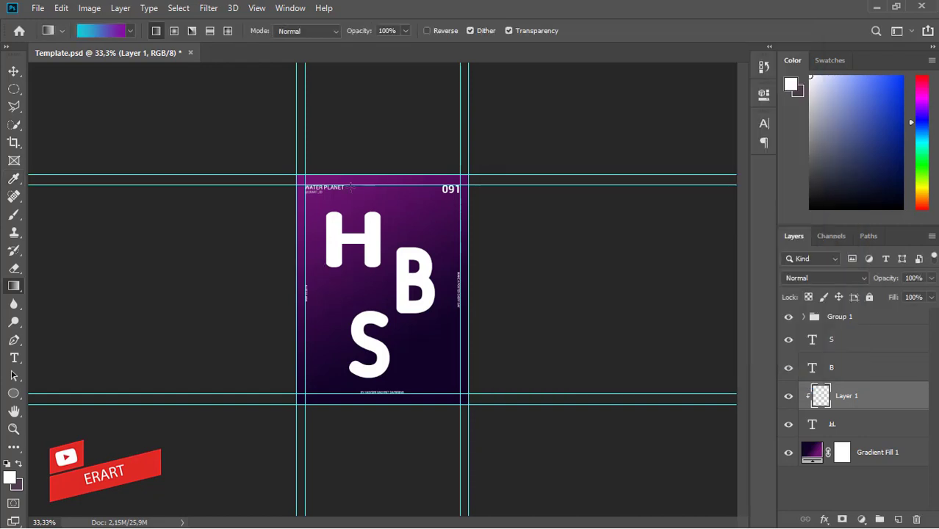
{"action": "left_click_drag", "start_coordinate": [351, 186], "coordinate": [351, 272]}
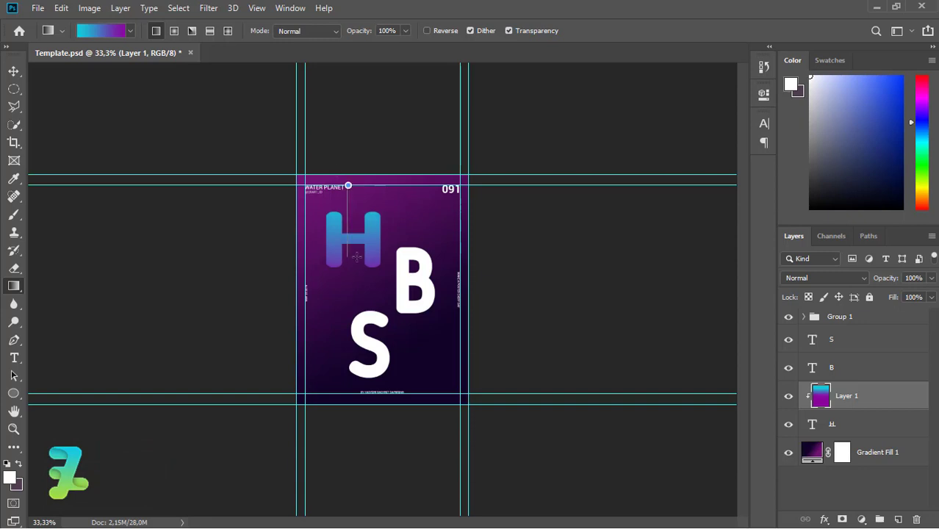
{"action": "left_click_drag", "start_coordinate": [348, 186], "coordinate": [354, 268]}
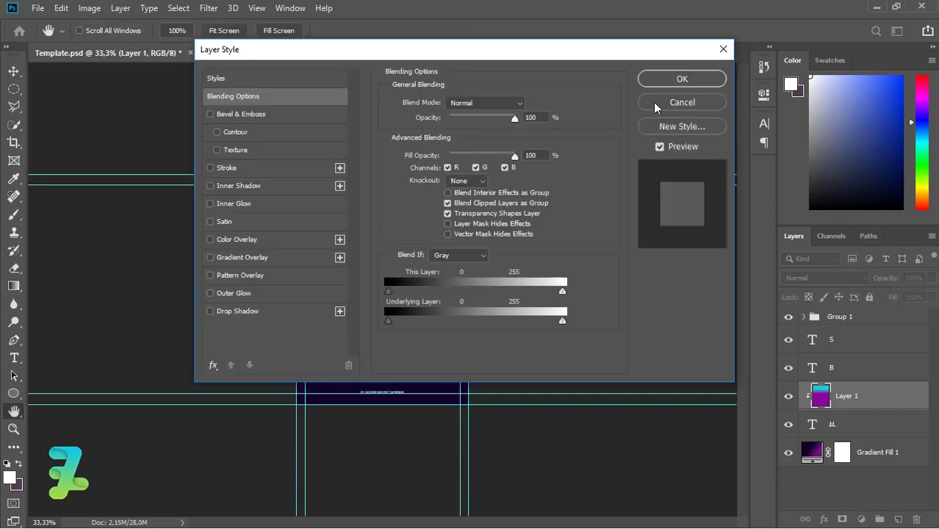
Step: Delete the clipped gradient layer and enable Gradient Overlay on the H layer
{"action": "left_click", "coordinate": [653, 102]}
{"action": "key", "text": "Delete"}
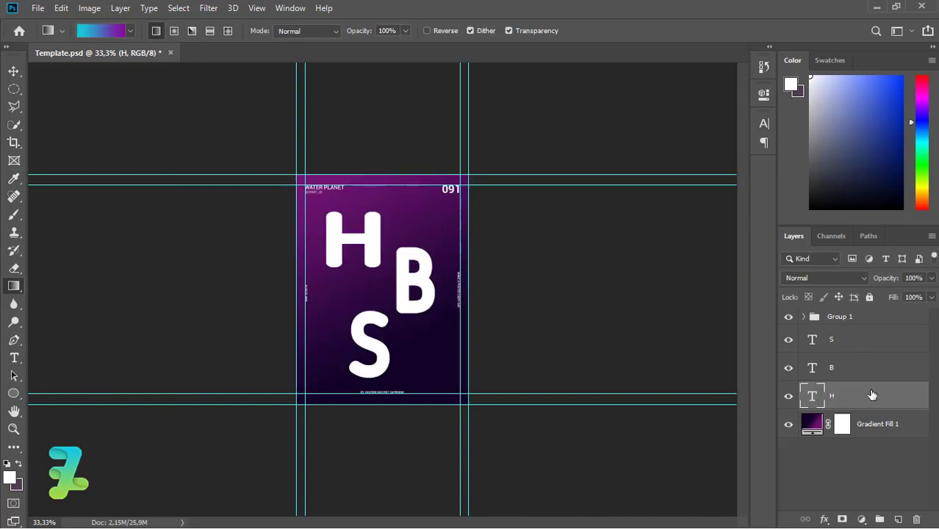
{"action": "double_click", "coordinate": [869, 396]}
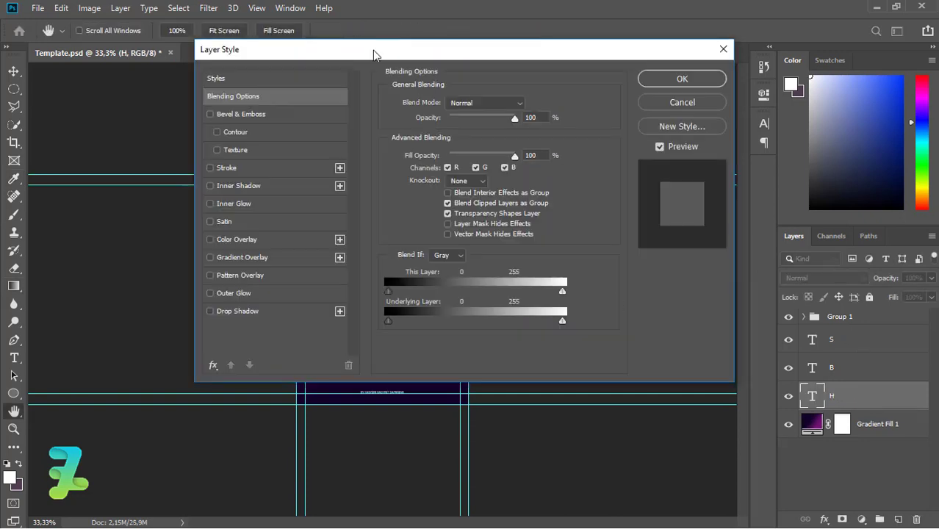
{"action": "left_click", "coordinate": [211, 257]}
{"action": "left_click", "coordinate": [243, 258]}
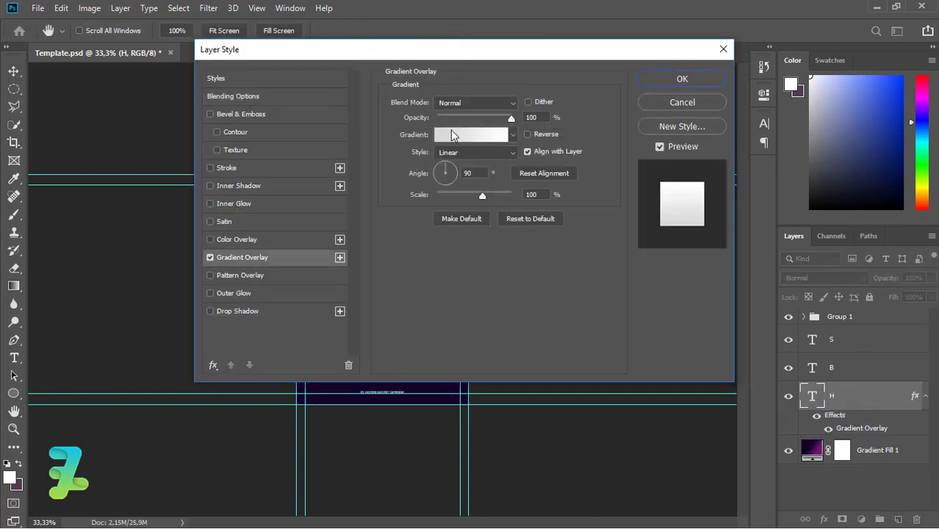
Step: Set the overlay gradient stops to cyan 00ffff and purple 89089c
{"action": "left_click", "coordinate": [456, 135]}
{"action": "left_click", "coordinate": [513, 294]}
{"action": "double_click", "coordinate": [514, 294]}
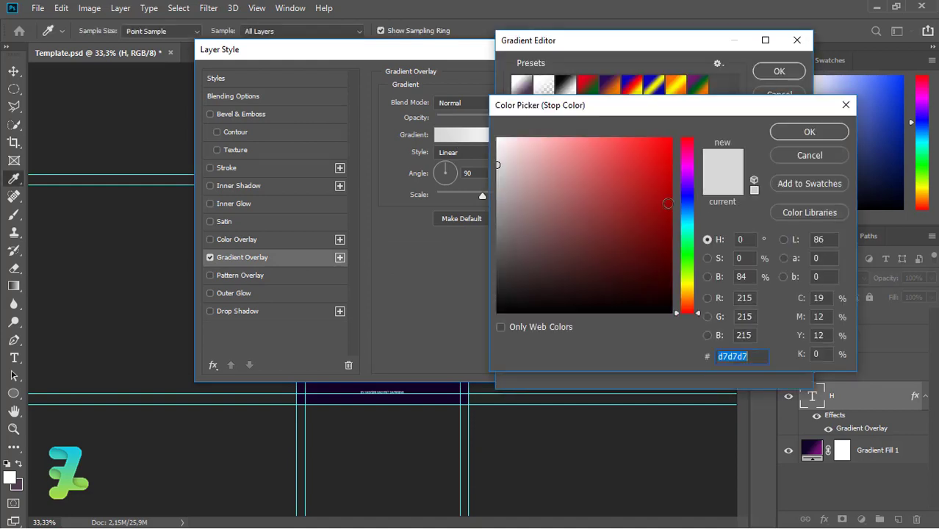
{"action": "type", "text": "00ffff"}
{"action": "key", "text": "Return"}
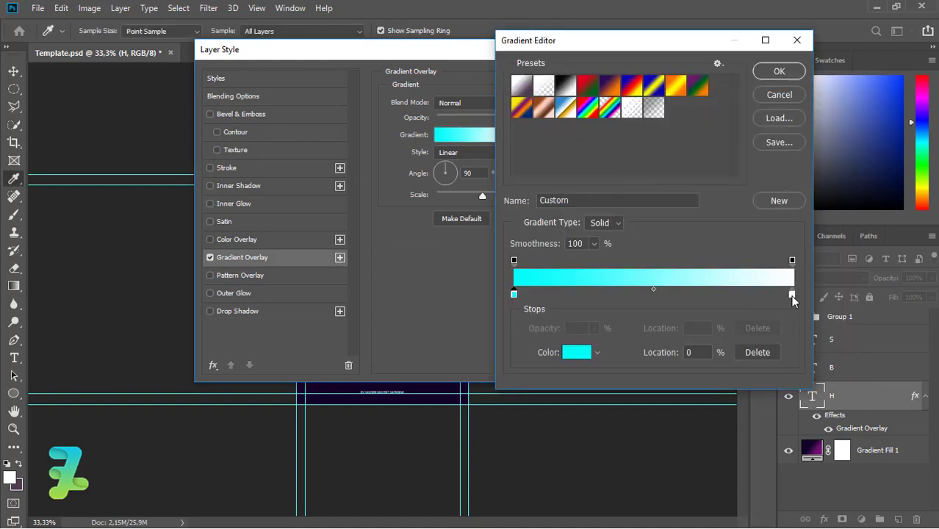
{"action": "double_click", "coordinate": [792, 295]}
{"action": "type", "text": "89089c"}
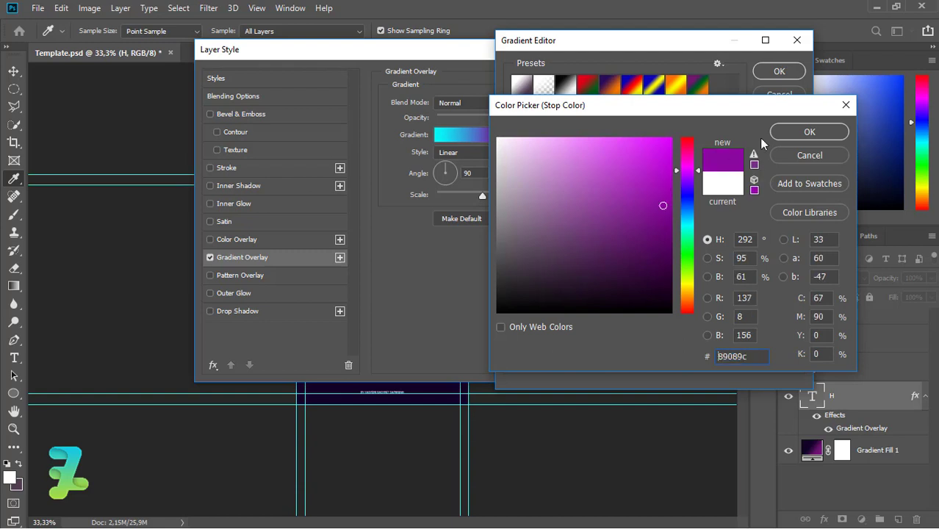
{"action": "left_click", "coordinate": [808, 132]}
{"action": "left_click", "coordinate": [779, 71]}
Step: Set the overlay angle to -90° with 89% scale, cyan on top, and apply it
{"action": "mouse_move", "coordinate": [627, 49]}
{"action": "left_mouse_down"}
{"action": "mouse_move", "coordinate": [743, 71]}
{"action": "mouse_move", "coordinate": [826, 39]}
{"action": "left_mouse_up"}
{"action": "left_click_drag", "start_coordinate": [643, 163], "coordinate": [645, 179]}
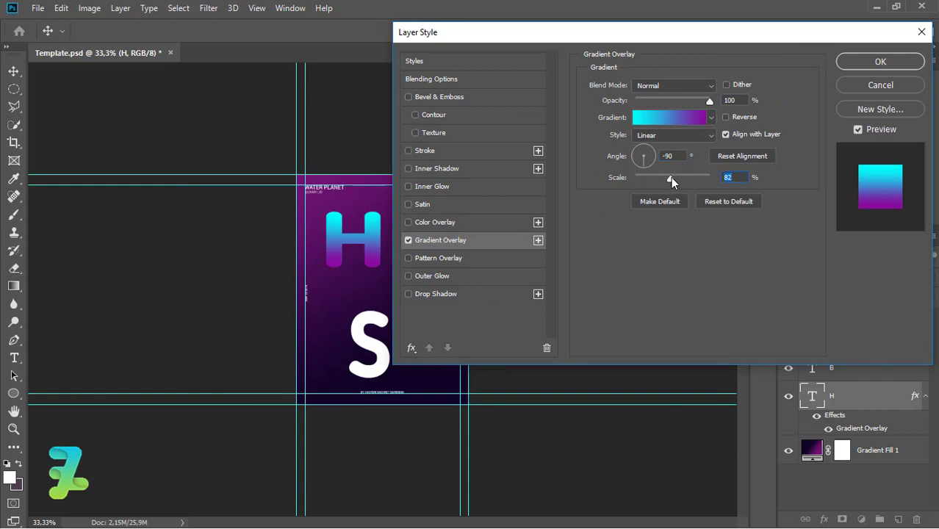
{"action": "left_click_drag", "start_coordinate": [685, 178], "coordinate": [676, 180]}
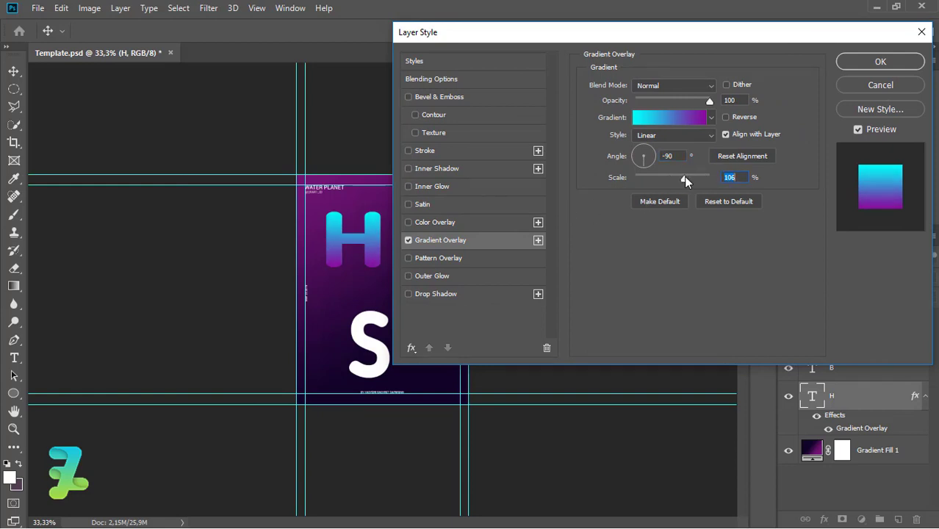
{"action": "left_click", "coordinate": [847, 65]}
{"action": "left_click", "coordinate": [874, 376]}
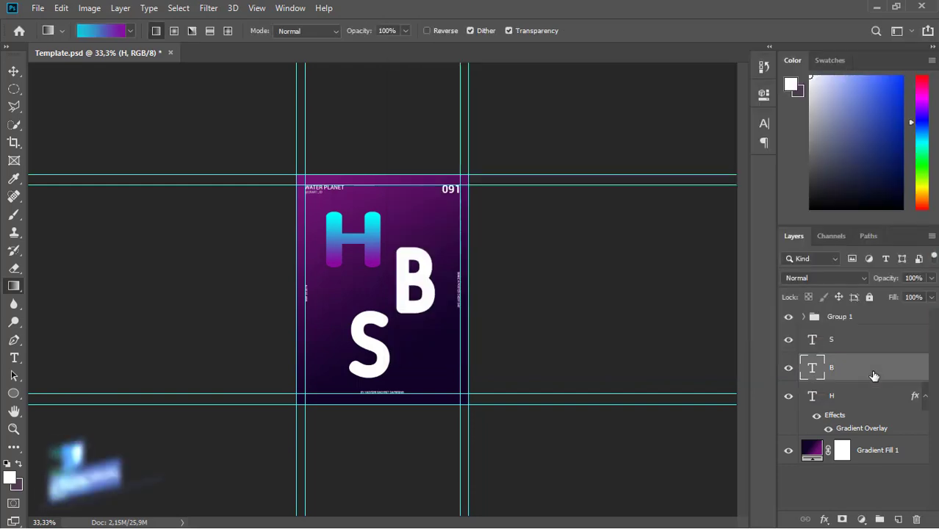
Step: Enable Gradient Overlay on the B, changing the cyan stop to yellow so it fades to purple
{"action": "double_click", "coordinate": [875, 376]}
{"action": "left_click", "coordinate": [467, 243]}
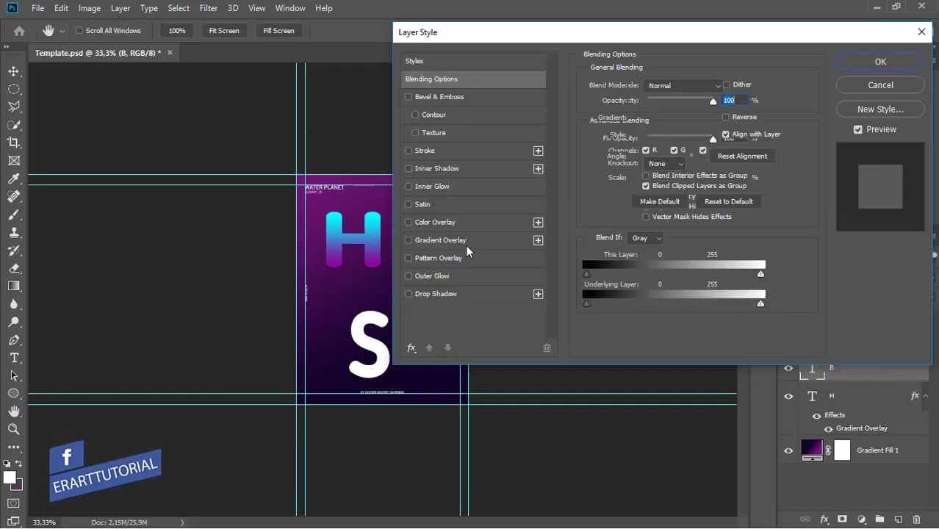
{"action": "left_click", "coordinate": [674, 121]}
{"action": "double_click", "coordinate": [513, 295]}
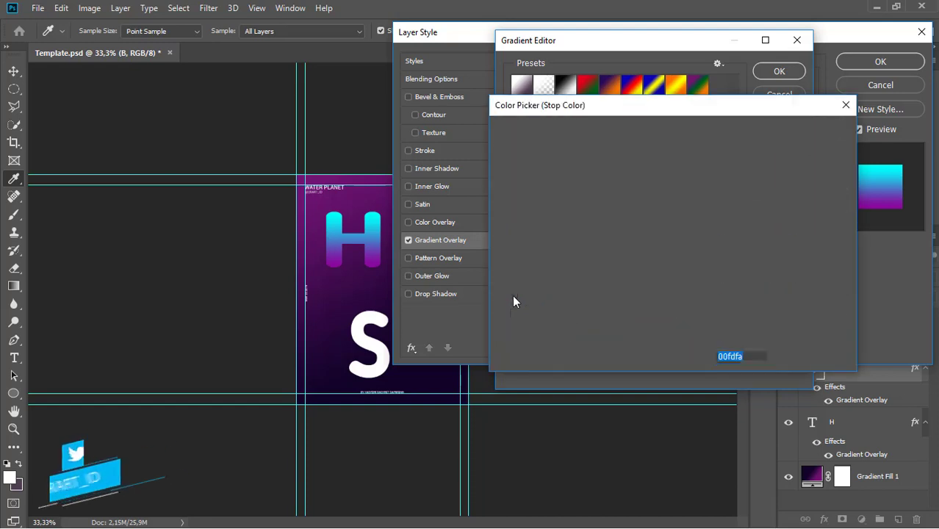
{"action": "left_click", "coordinate": [688, 280]}
{"action": "left_click", "coordinate": [788, 133]}
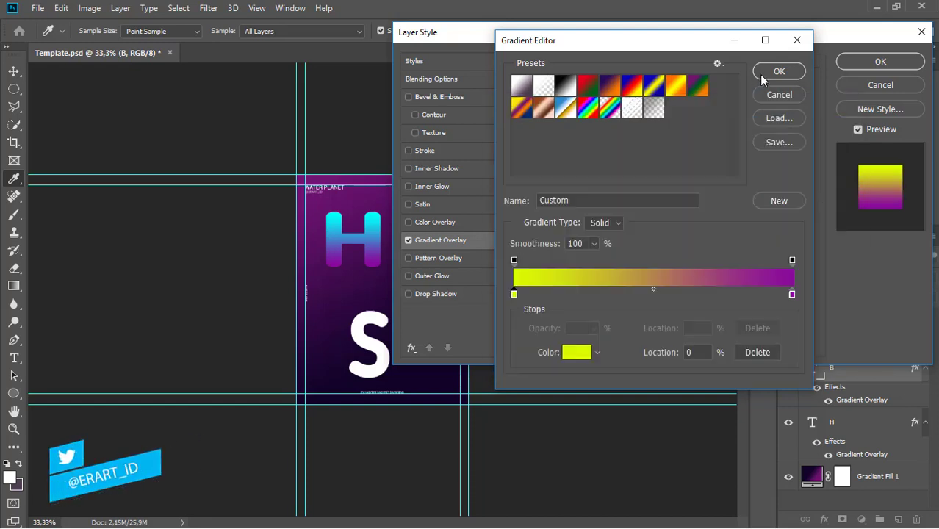
{"action": "left_click", "coordinate": [778, 71]}
{"action": "left_click", "coordinate": [880, 62]}
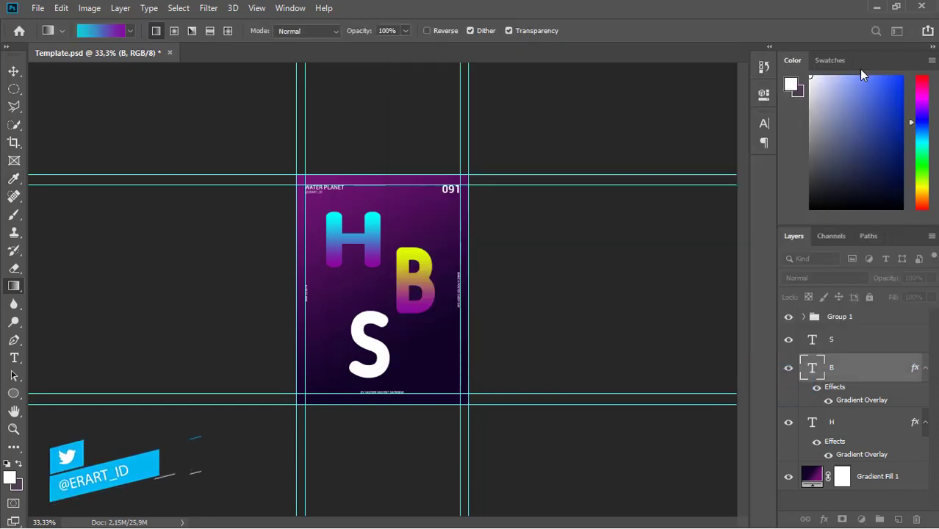
{"action": "left_click", "coordinate": [876, 340]}
Step: Copy the B's layer style and paste it onto the S layer
{"action": "double_click", "coordinate": [876, 340]}
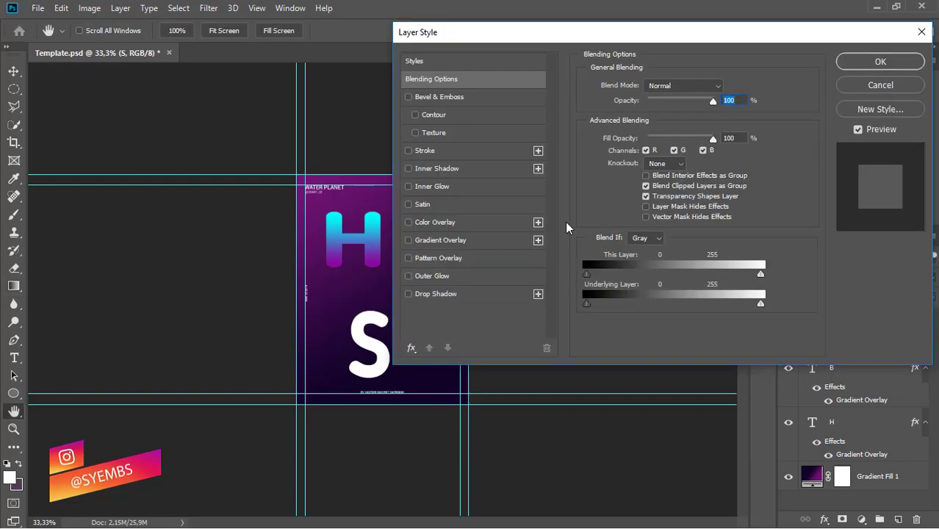
{"action": "key", "text": "Escape"}
{"action": "right_click", "coordinate": [865, 359]}
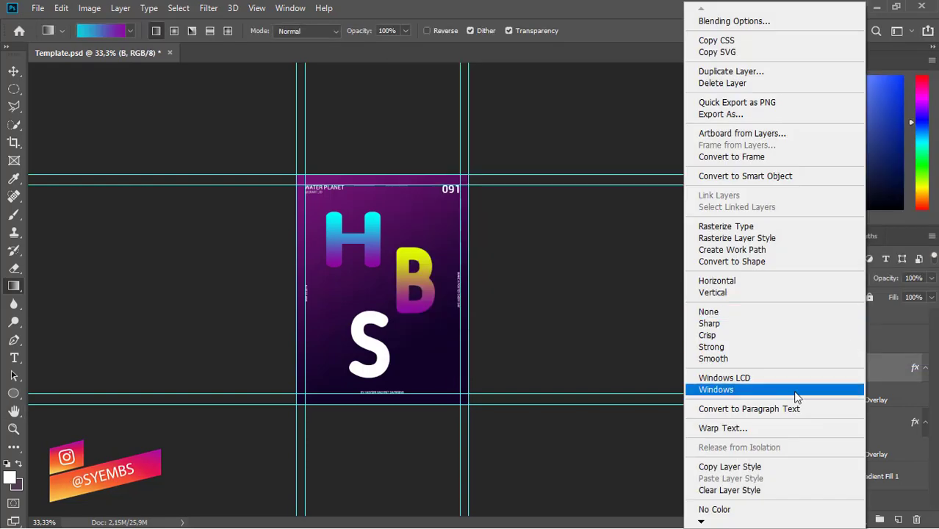
{"action": "left_click", "coordinate": [780, 468]}
{"action": "right_click", "coordinate": [803, 340]}
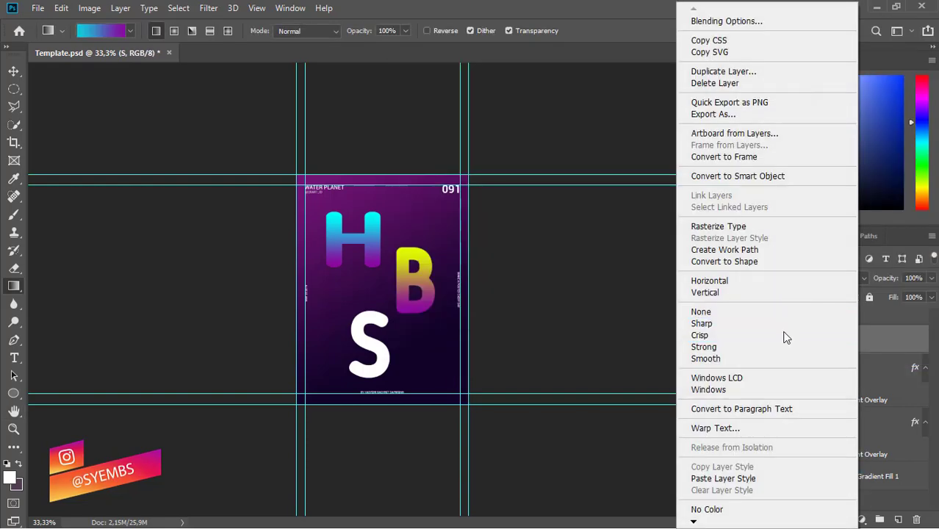
{"action": "left_click", "coordinate": [723, 478]}
Step: Add a new empty layer above the H layer
{"action": "left_click", "coordinate": [858, 460]}
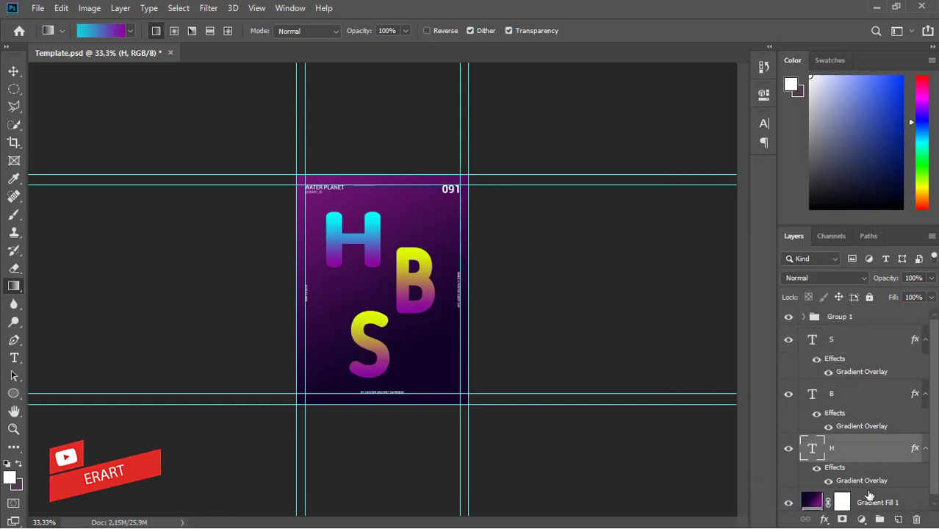
{"action": "left_click", "coordinate": [898, 520]}
{"action": "right_click", "coordinate": [885, 450]}
Step: Clip the new layer to the H and zoom in on the top of the poster
{"action": "left_click", "coordinate": [768, 265]}
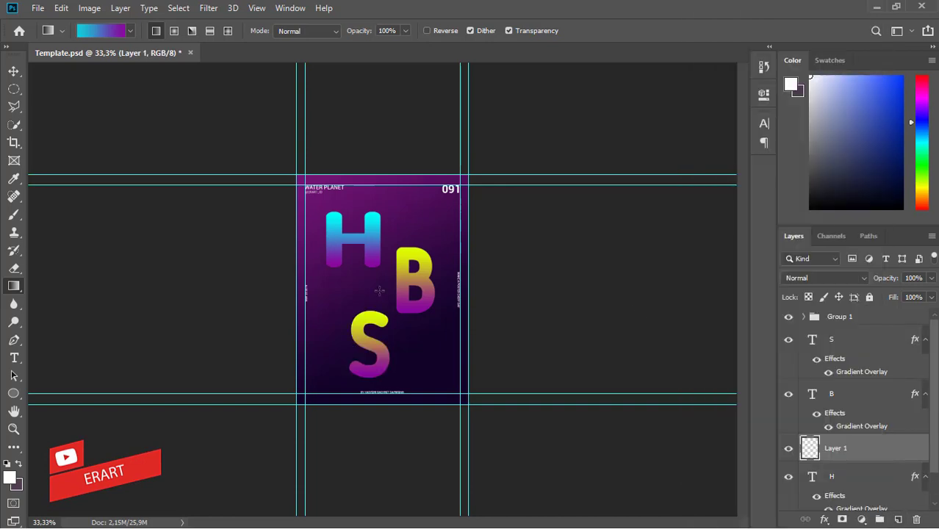
{"action": "scroll", "coordinate": [379, 290], "scroll_direction": "up", "scroll_amount": 1}
{"action": "scroll", "coordinate": [382, 292], "scroll_direction": "up", "scroll_amount": 1}
{"action": "scroll", "coordinate": [388, 294], "scroll_direction": "up", "scroll_amount": 1}
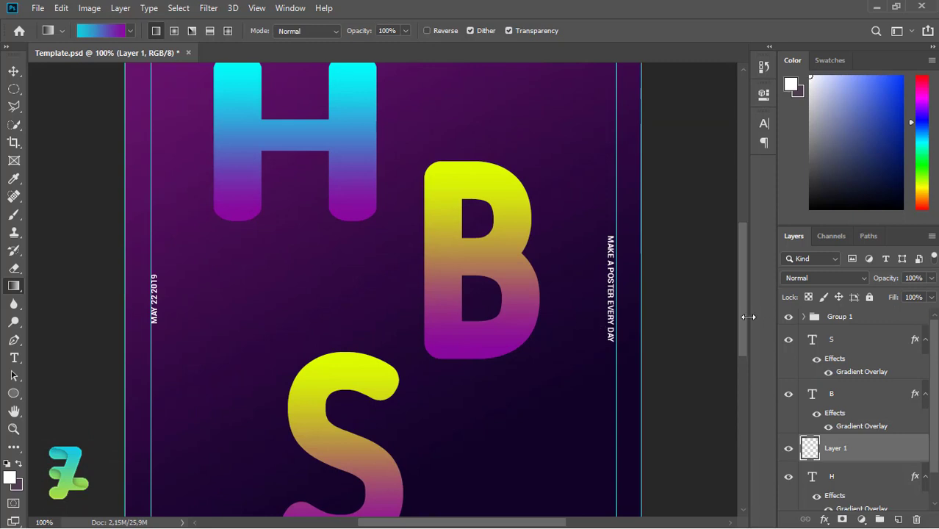
{"action": "left_click_drag", "start_coordinate": [742, 316], "coordinate": [732, 256]}
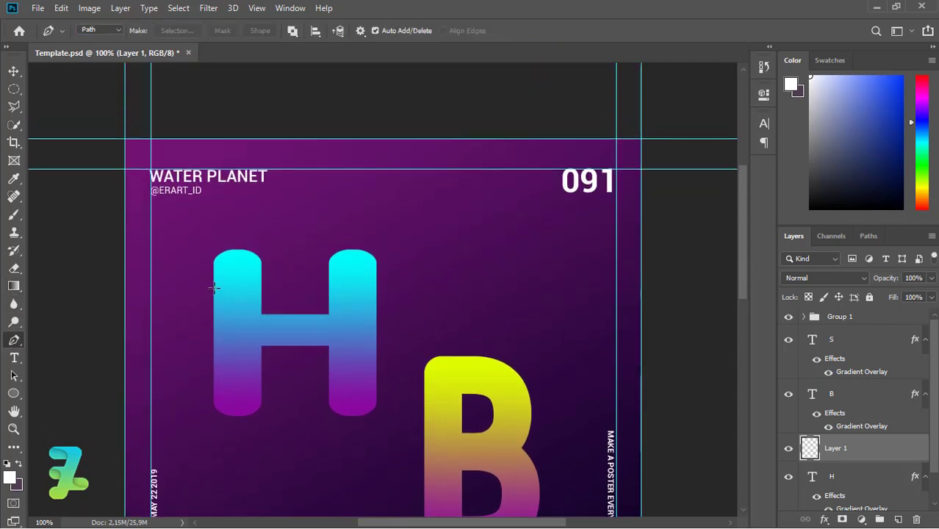
Step: Draw a curved pen path along the H's left stem and choose Make Selection
{"action": "left_click", "coordinate": [213, 395]}
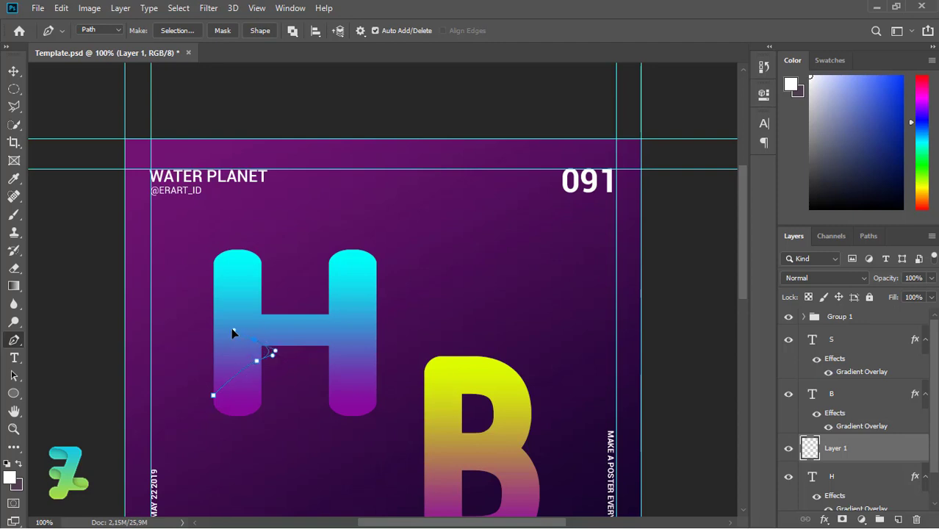
{"action": "left_click_drag", "start_coordinate": [231, 333], "coordinate": [227, 337]}
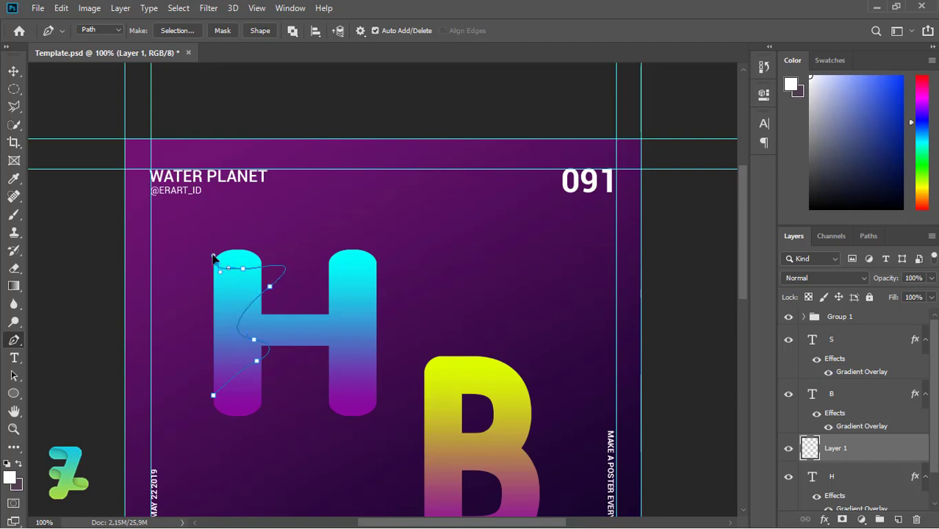
{"action": "right_click", "coordinate": [212, 403]}
{"action": "left_click", "coordinate": [249, 149]}
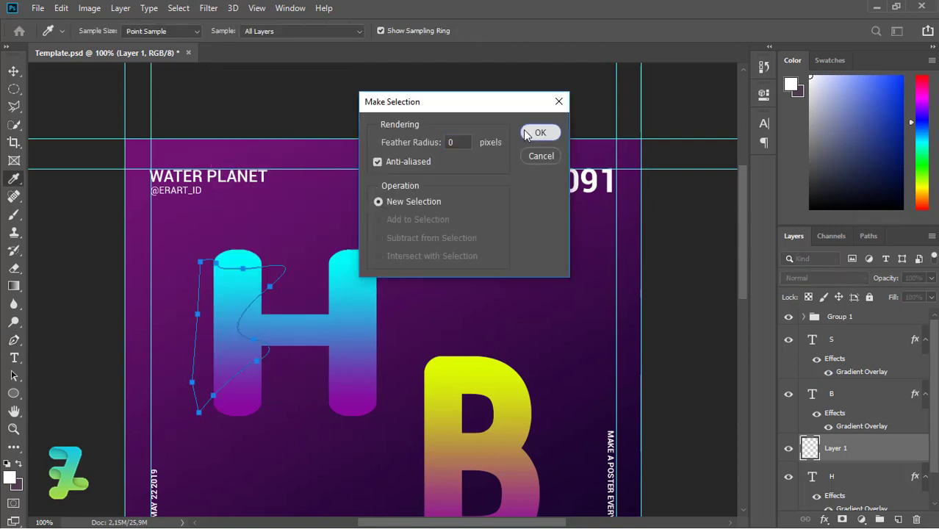
Step: Fill the selection with the orange-yellow-orange preset gradient, then deselect
{"action": "left_click", "coordinate": [524, 133]}
{"action": "key", "text": "g"}
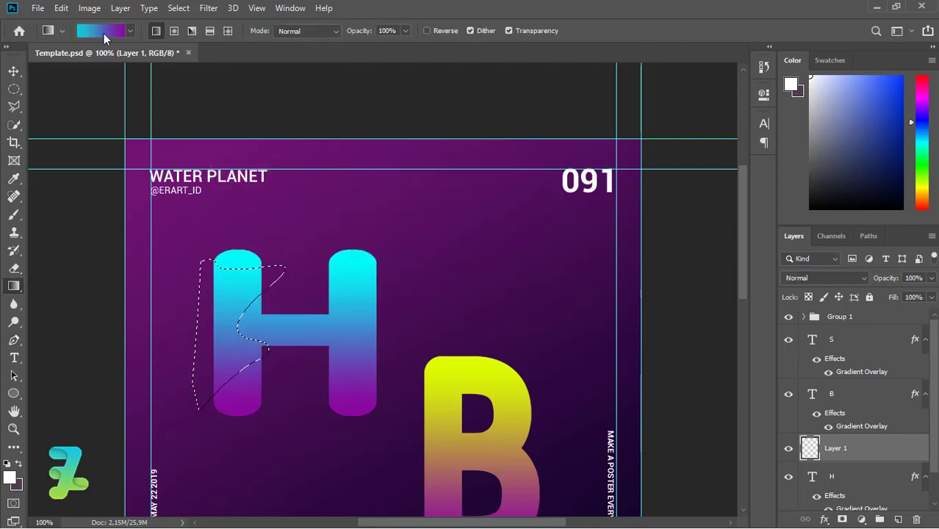
{"action": "left_click", "coordinate": [103, 33]}
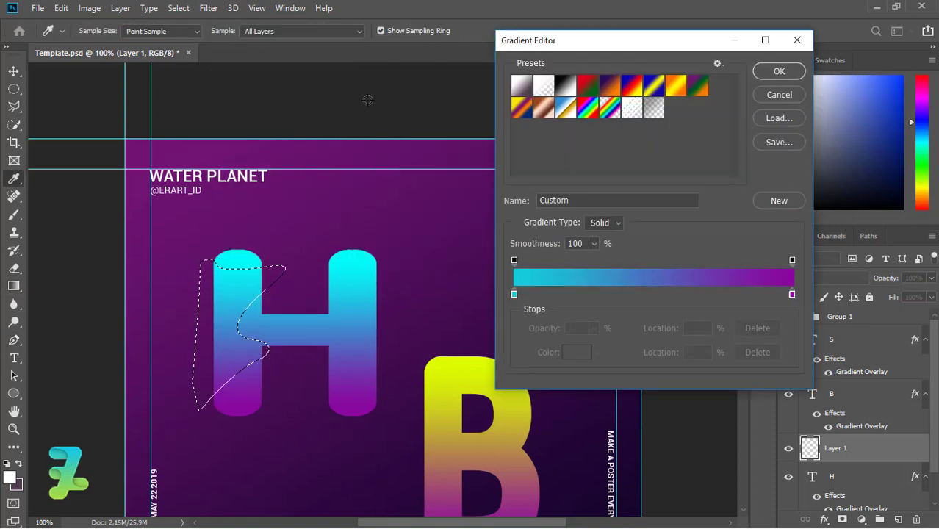
{"action": "left_click", "coordinate": [676, 86]}
{"action": "left_click", "coordinate": [779, 71]}
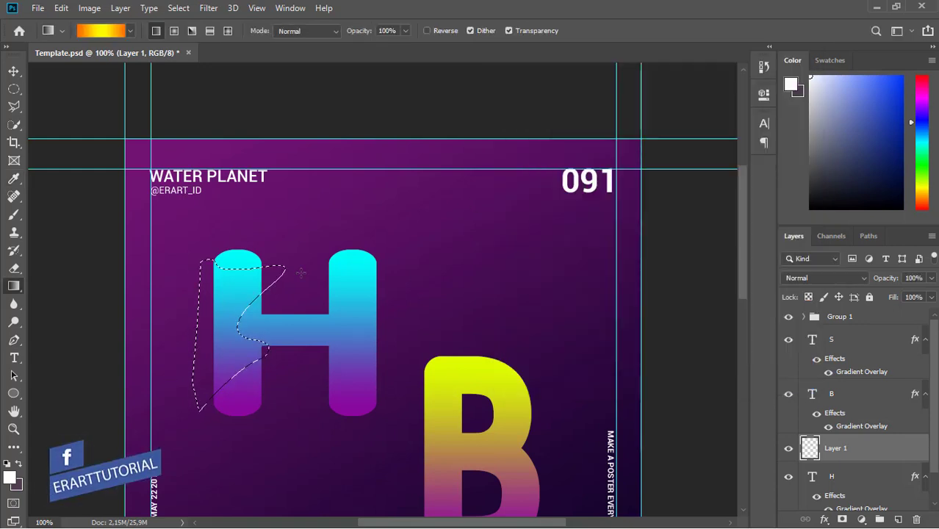
{"action": "left_click_drag", "start_coordinate": [171, 373], "coordinate": [272, 287]}
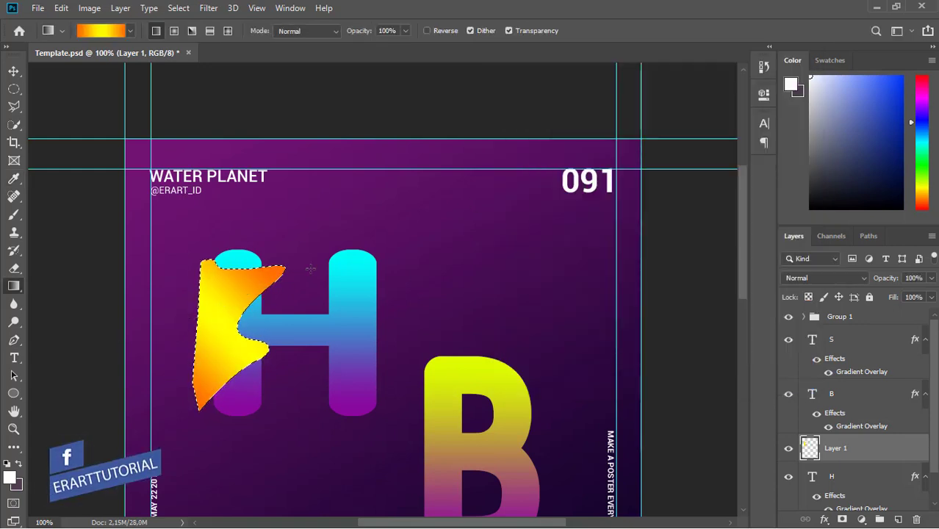
{"action": "left_click_drag", "start_coordinate": [154, 338], "coordinate": [236, 304]}
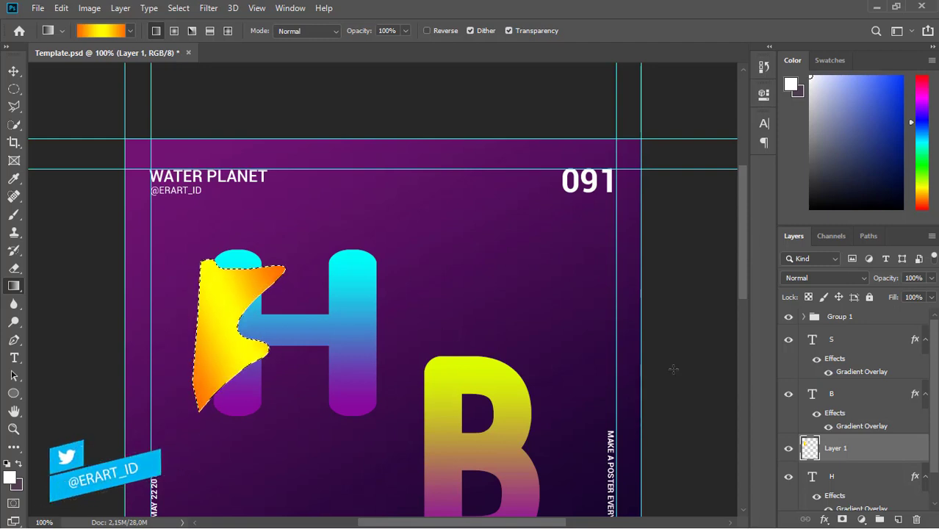
{"action": "key", "text": "ctrl+d"}
Step: Mask the gradient layer to the H, invert the mask, and paint it with a size-45 brush
{"action": "left_click", "coordinate": [814, 475], "text": "ctrl"}
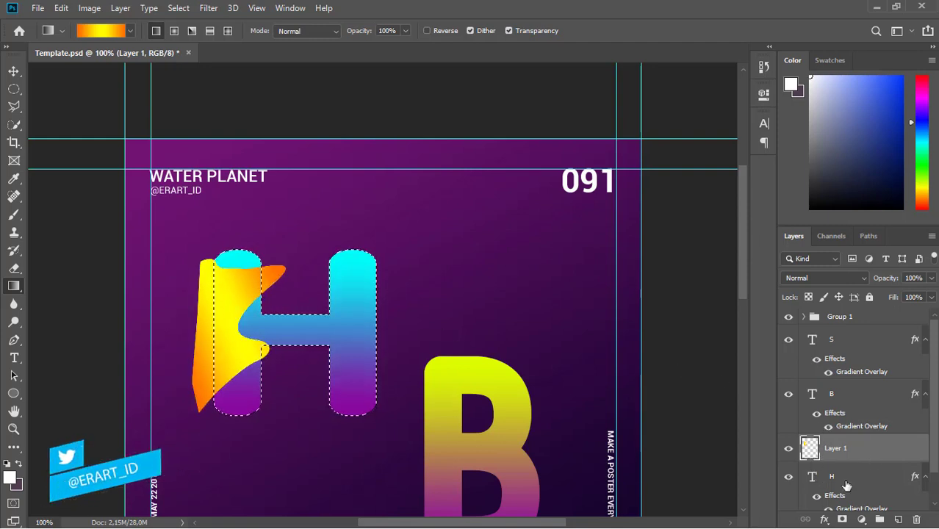
{"action": "left_click", "coordinate": [841, 518]}
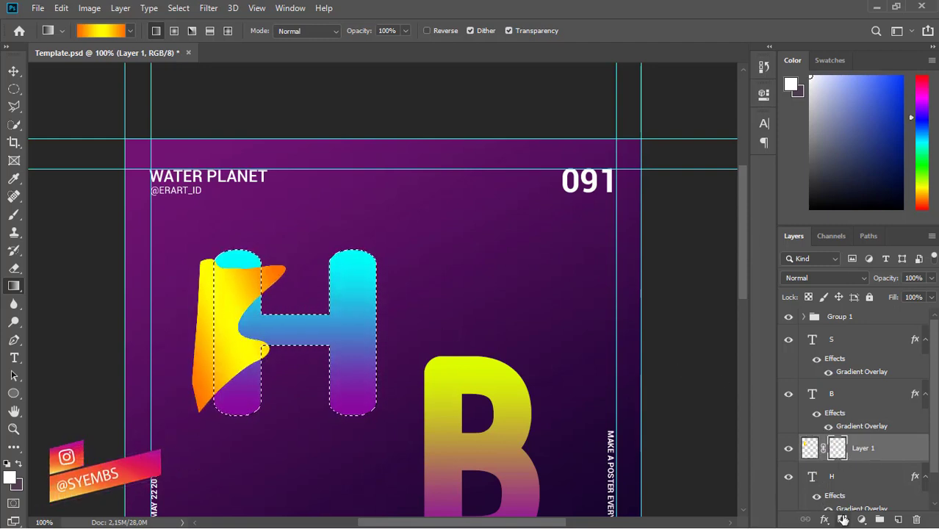
{"action": "key", "text": "ctrl+i"}
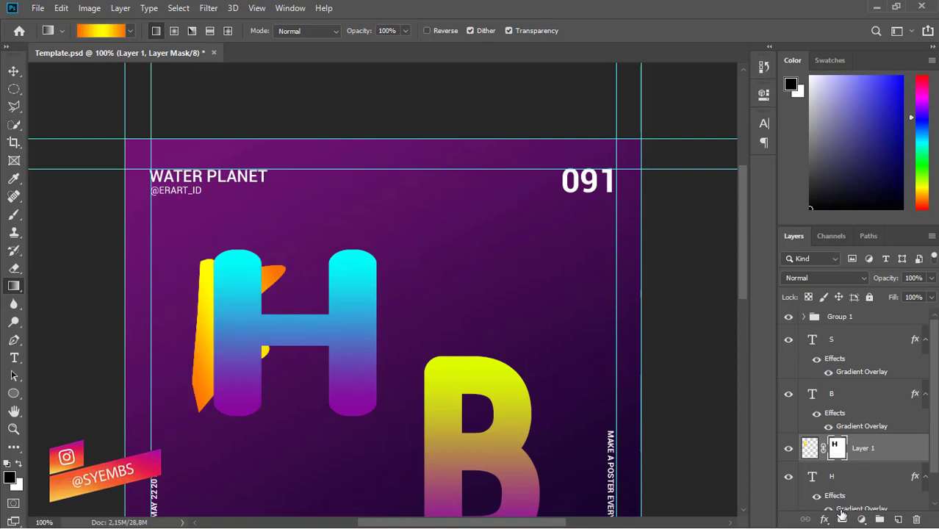
{"action": "key", "text": "ctrl+i"}
{"action": "left_click", "coordinate": [14, 214]}
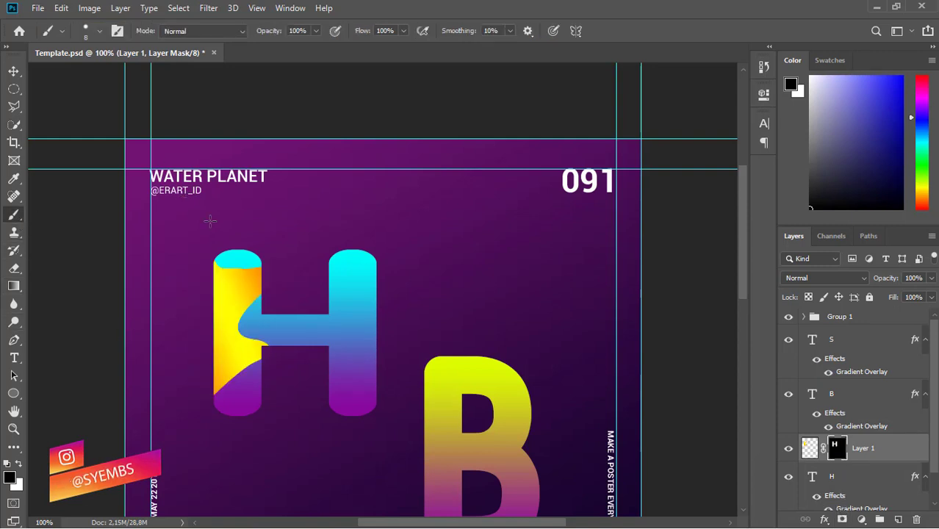
{"action": "key", "text": "bracketright"}
{"action": "key", "text": "bracketright"}
{"action": "key", "text": "bracketright"}
{"action": "left_click", "coordinate": [262, 289]}
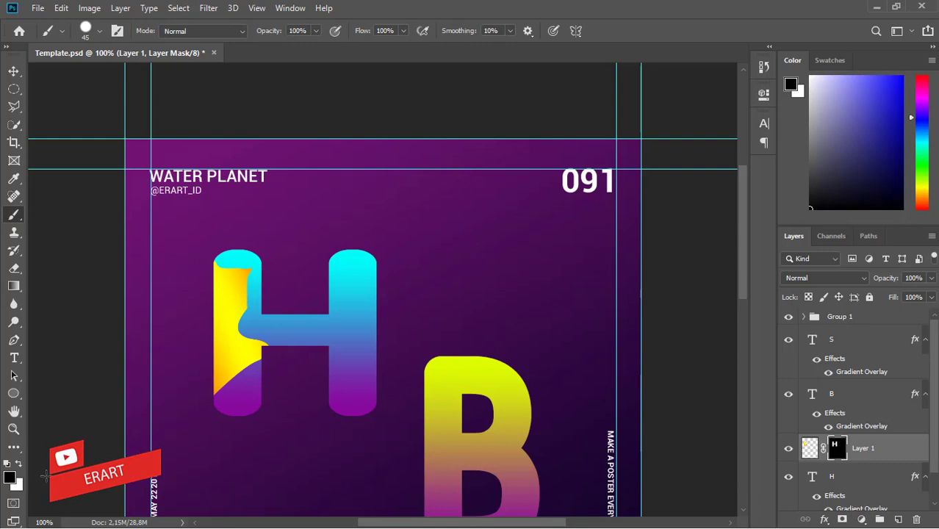
{"action": "key", "text": "x"}
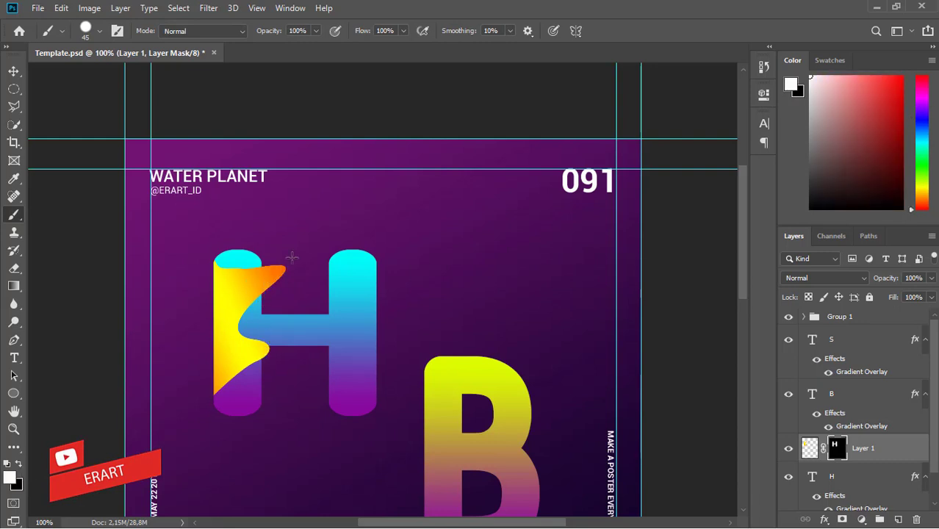
Step: Keep the yellow-orange wave layer in Normal blend mode and lower its fill to 70%
{"action": "left_click", "coordinate": [822, 278]}
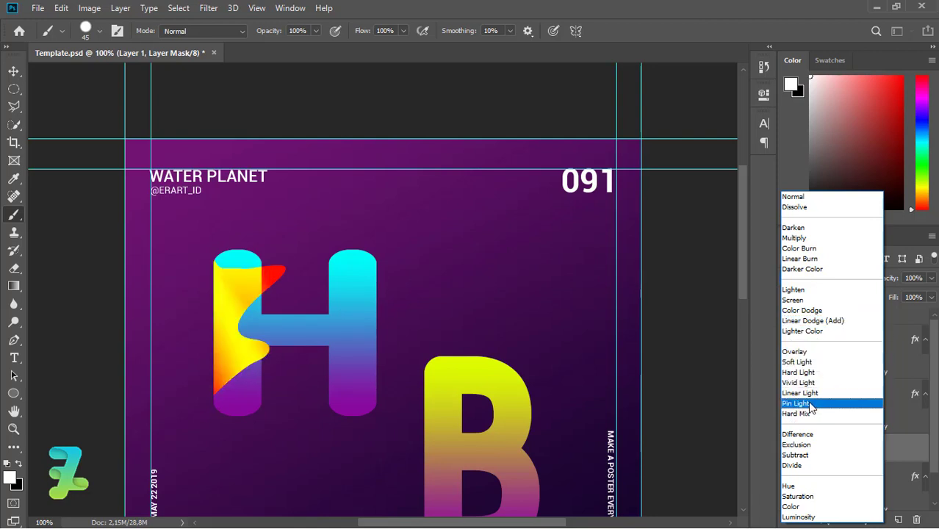
{"action": "left_click", "coordinate": [773, 309]}
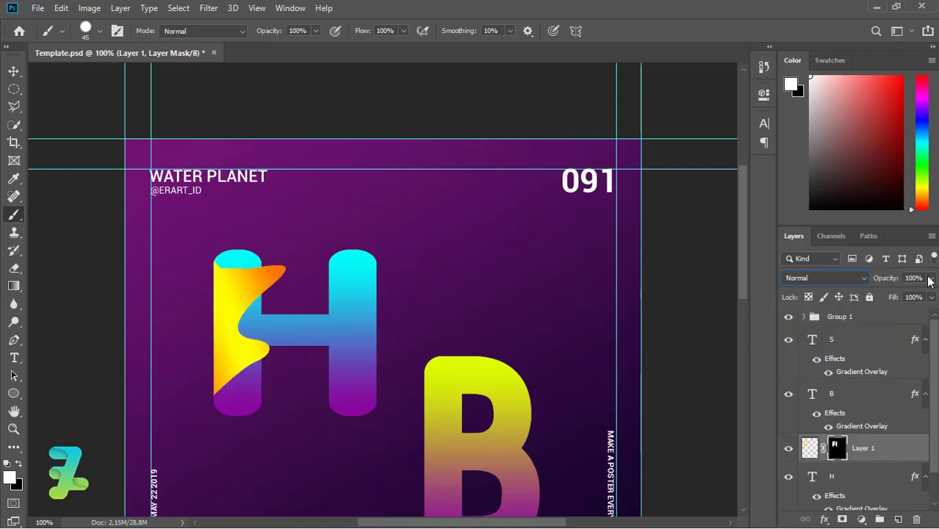
{"action": "left_click", "coordinate": [930, 278]}
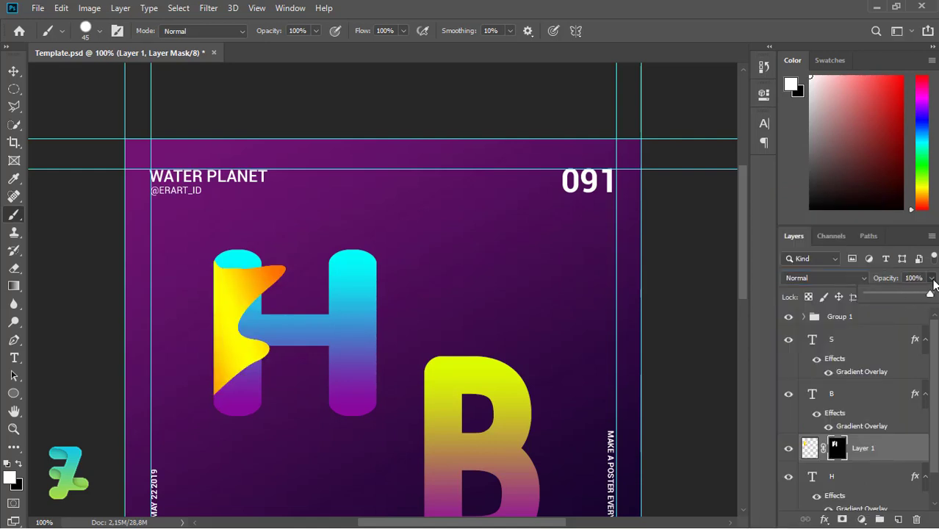
{"action": "left_click", "coordinate": [930, 297]}
{"action": "mouse_move", "coordinate": [930, 314]}
{"action": "left_mouse_down"}
{"action": "mouse_move", "coordinate": [896, 311]}
{"action": "mouse_move", "coordinate": [911, 316]}
{"action": "left_mouse_up"}
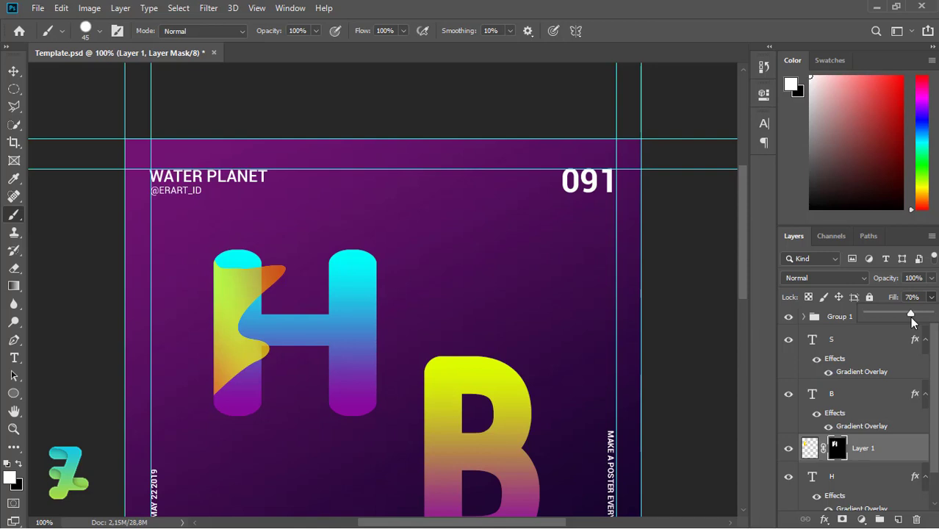
{"action": "left_click", "coordinate": [935, 368]}
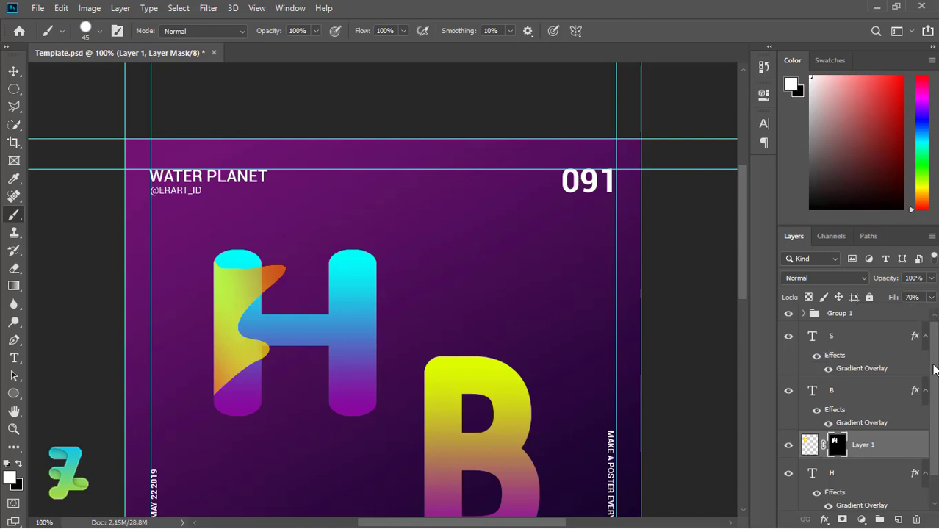
{"action": "scroll", "coordinate": [832, 430], "scroll_direction": "down", "scroll_amount": 1}
{"action": "scroll", "coordinate": [833, 430], "scroll_direction": "down", "scroll_amount": 1}
Step: Add a new empty layer above the B layer and switch to the Pen tool
{"action": "left_click", "coordinate": [869, 393]}
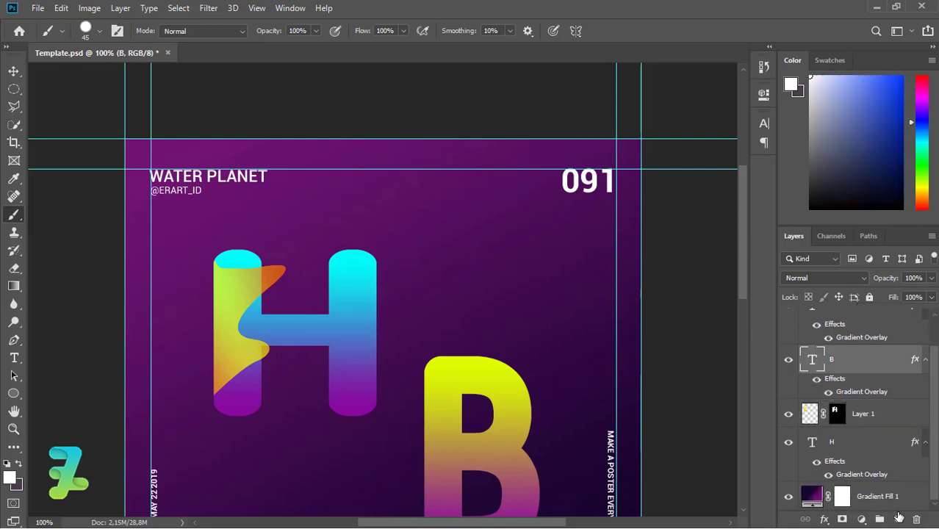
{"action": "left_click", "coordinate": [898, 519]}
{"action": "left_click_drag", "start_coordinate": [738, 278], "coordinate": [747, 299]}
{"action": "left_click", "coordinate": [13, 339]}
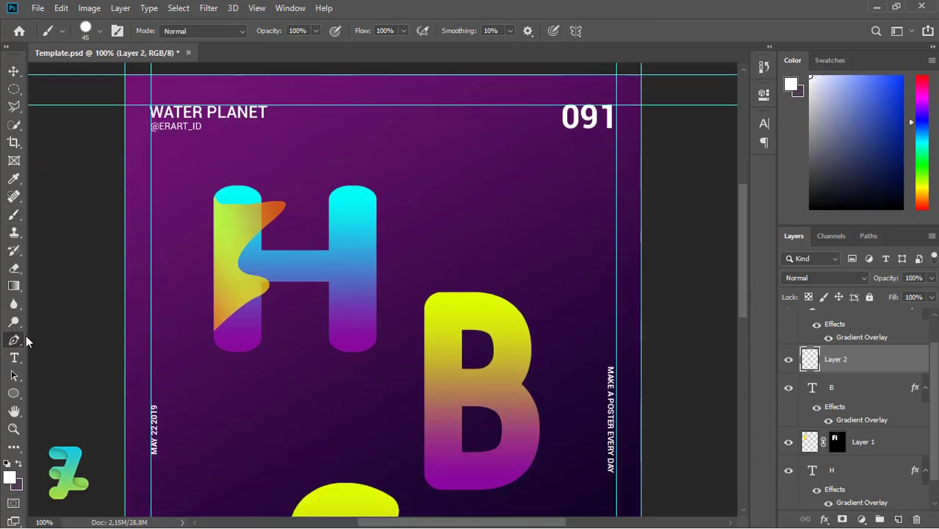
Step: Trace a curved pen path from the B's top-left across its top and down its right side
{"action": "left_click", "coordinate": [424, 309]}
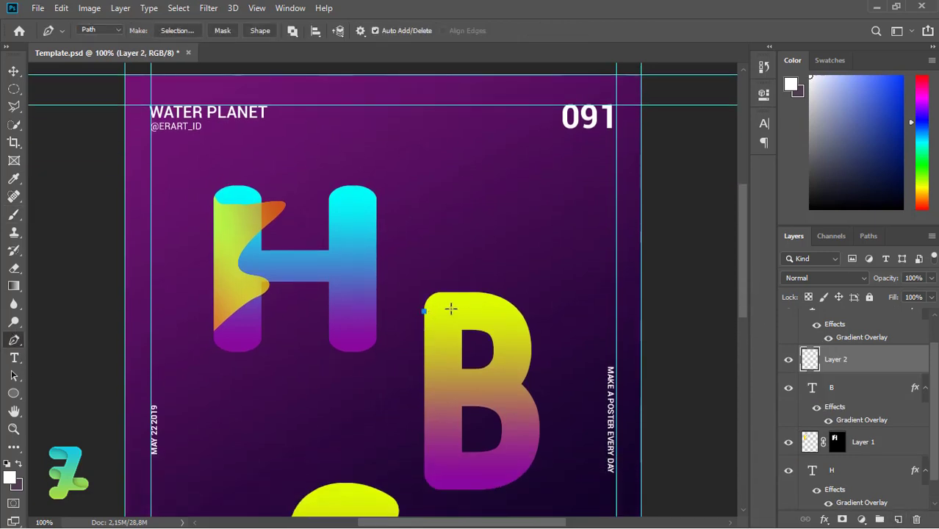
{"action": "mouse_move", "coordinate": [451, 309]}
{"action": "left_mouse_down"}
{"action": "mouse_move", "coordinate": [474, 302]}
{"action": "mouse_move", "coordinate": [468, 335]}
{"action": "left_mouse_up"}
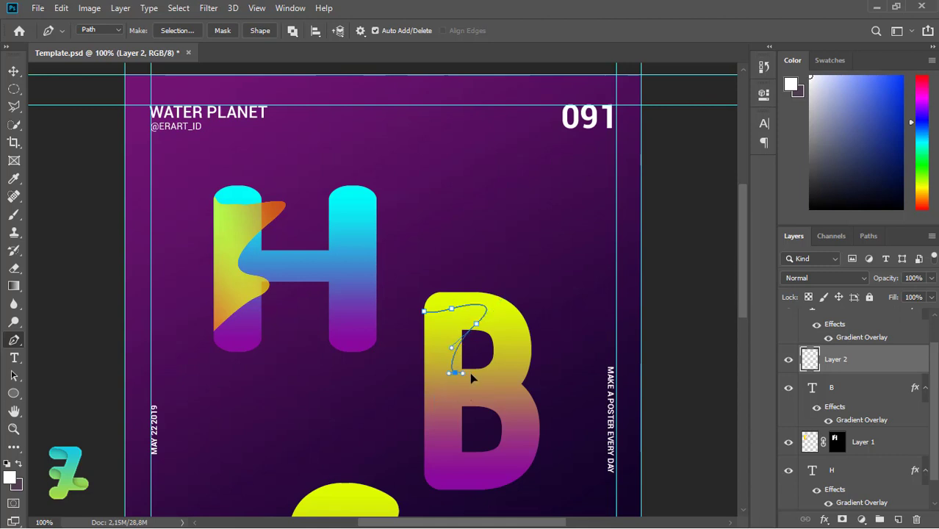
{"action": "left_click_drag", "start_coordinate": [515, 374], "coordinate": [519, 388]}
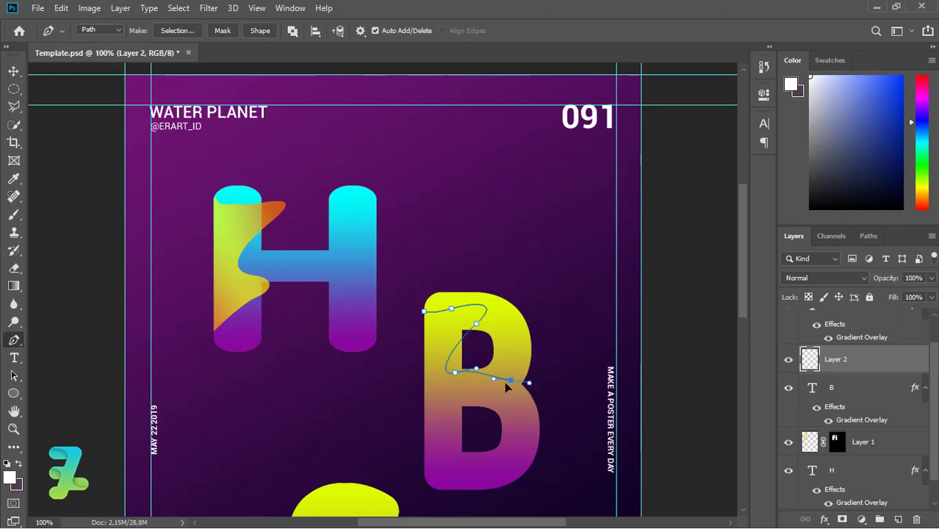
{"action": "mouse_move", "coordinate": [505, 388]}
{"action": "left_mouse_down"}
{"action": "mouse_move", "coordinate": [526, 397]}
{"action": "mouse_move", "coordinate": [496, 425]}
{"action": "left_mouse_up"}
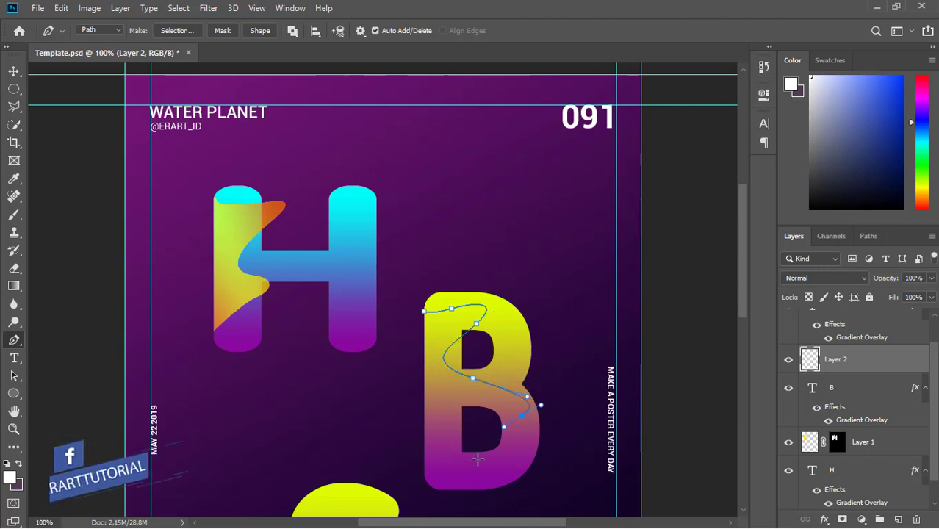
{"action": "left_click_drag", "start_coordinate": [465, 478], "coordinate": [483, 482]}
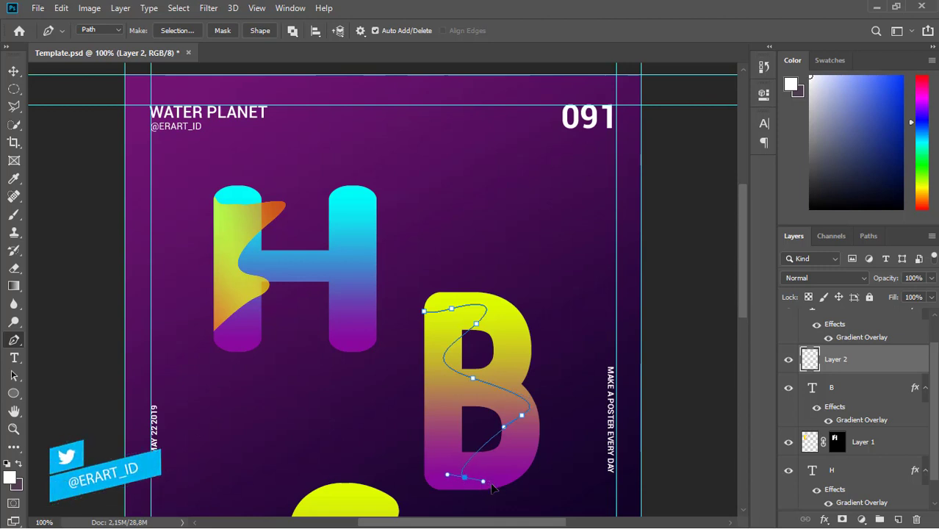
Step: Close the path up the B's left side and convert it into a selection
{"action": "left_click", "coordinate": [405, 439]}
{"action": "left_click", "coordinate": [408, 373]}
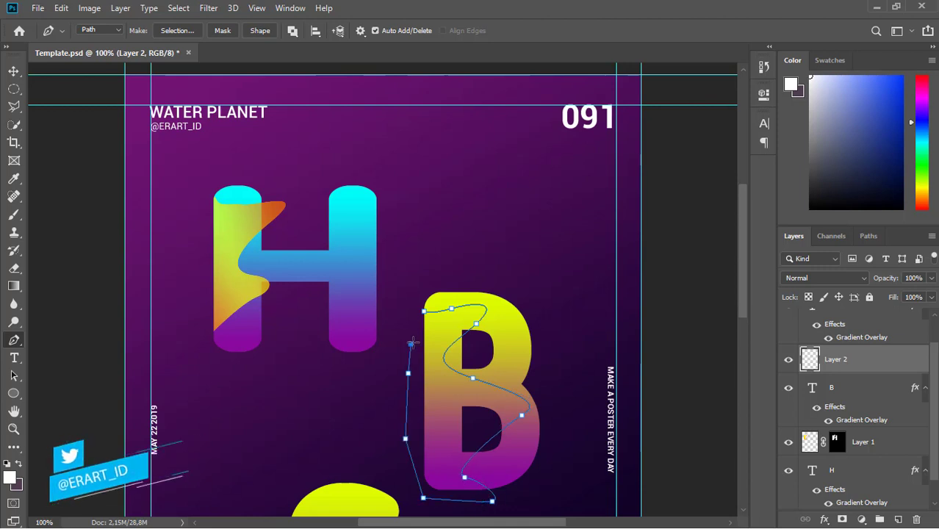
{"action": "left_click", "coordinate": [410, 344]}
{"action": "left_click", "coordinate": [424, 312]}
{"action": "right_click", "coordinate": [426, 317]}
{"action": "left_click", "coordinate": [471, 281]}
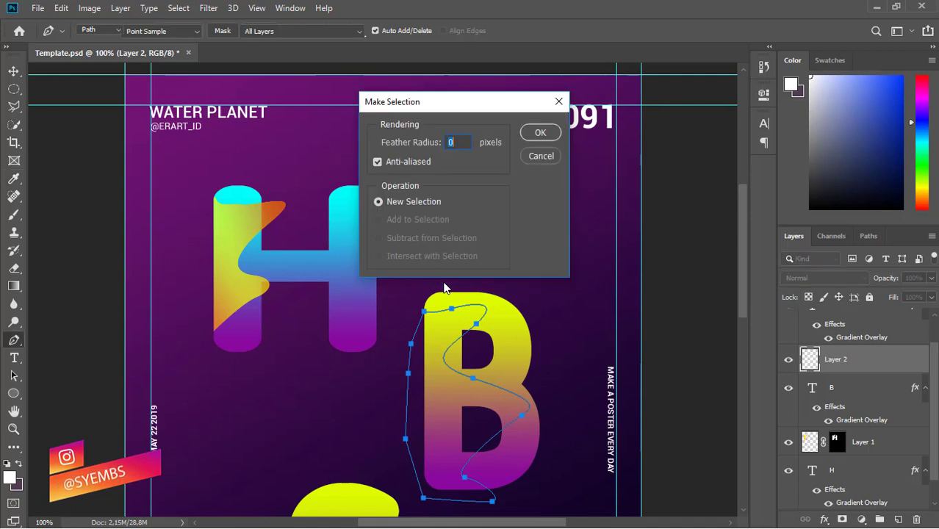
Step: Fill the B selection with a dark purple Foreground to Background gradient
{"action": "key", "text": "Return"}
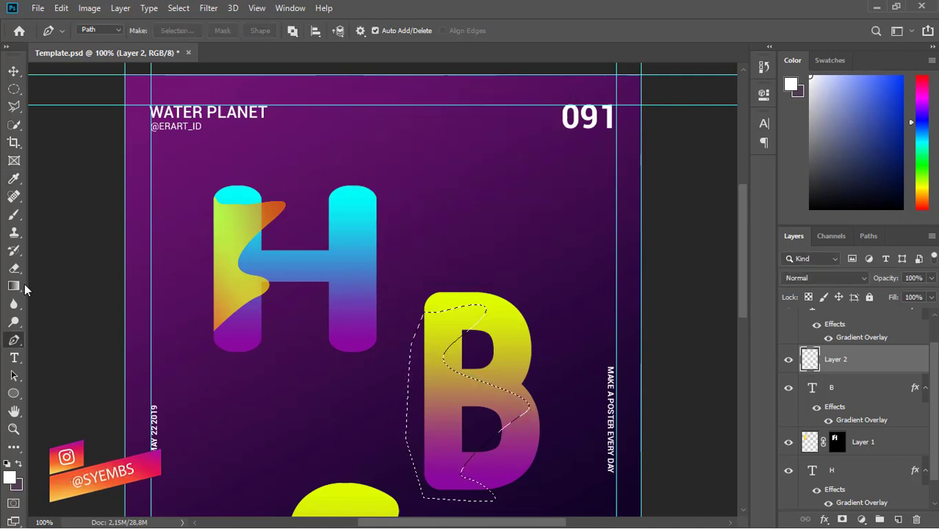
{"action": "left_click", "coordinate": [13, 286]}
{"action": "left_click", "coordinate": [8, 478]}
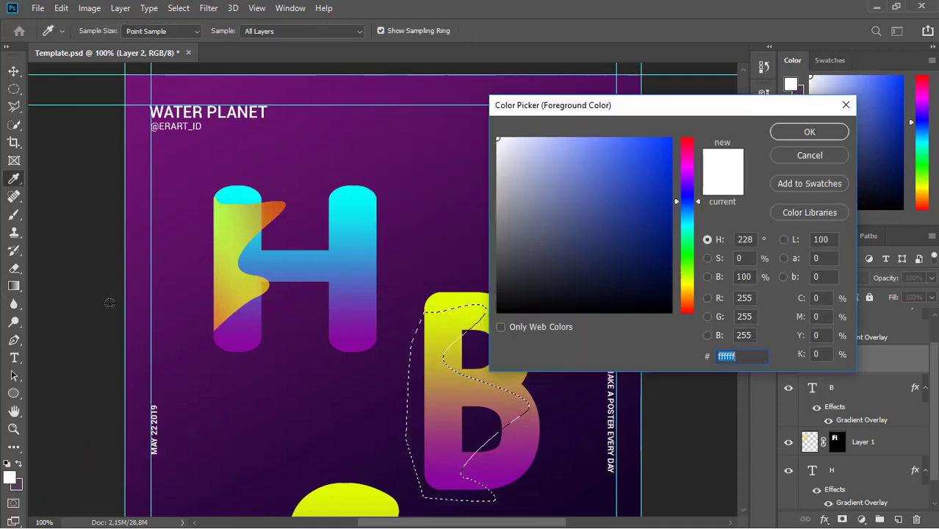
{"action": "key", "text": "Return"}
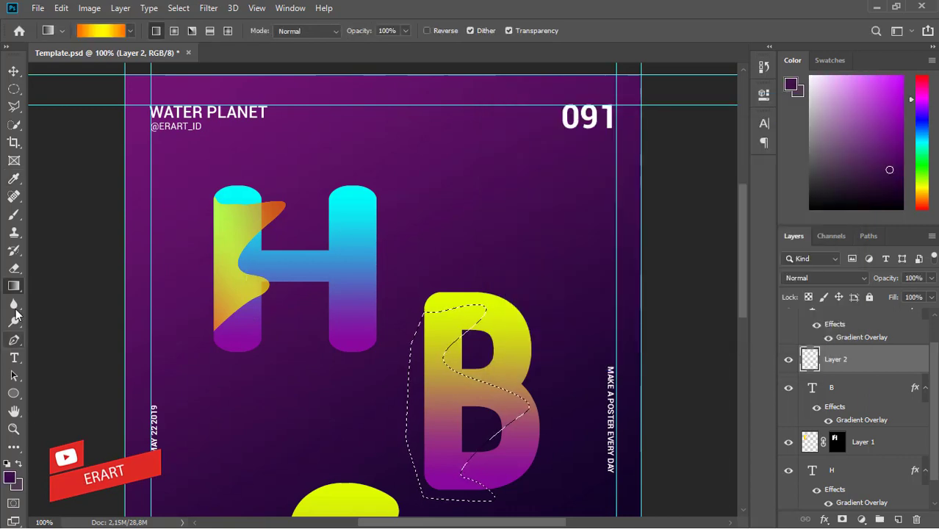
{"action": "left_click", "coordinate": [95, 31]}
{"action": "left_click", "coordinate": [563, 103]}
{"action": "left_click", "coordinate": [779, 71]}
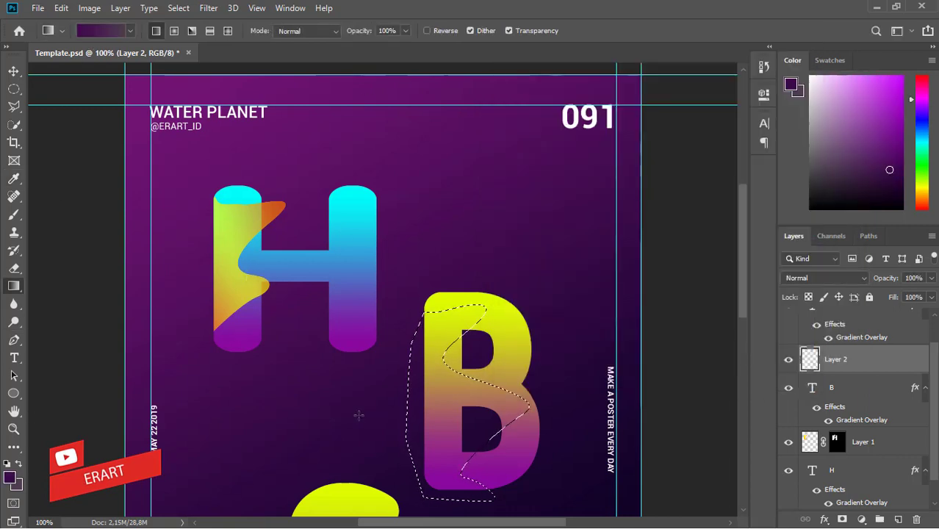
{"action": "left_click_drag", "start_coordinate": [512, 333], "coordinate": [512, 333]}
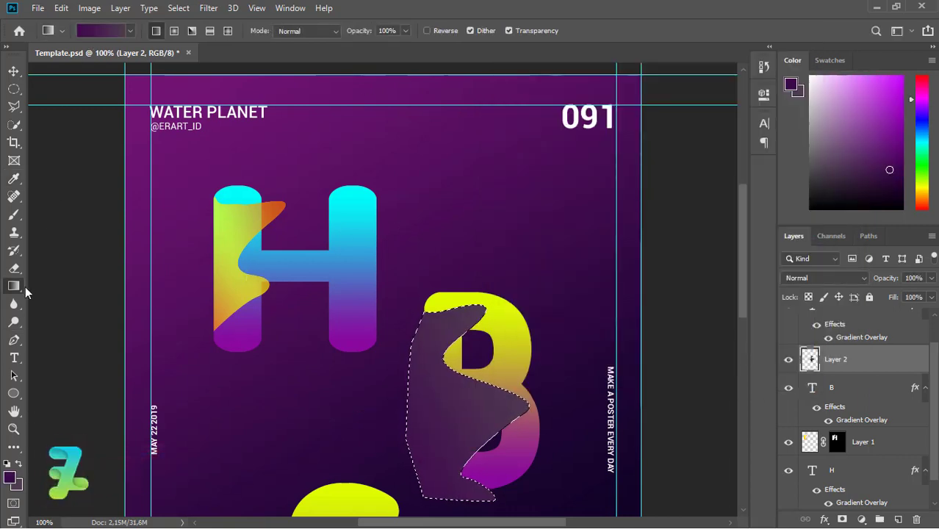
Step: Change the gradient to purple 6d237f to magenta c818c7, refill the B selection, and deselect
{"action": "left_click", "coordinate": [96, 31]}
{"action": "double_click", "coordinate": [792, 299]}
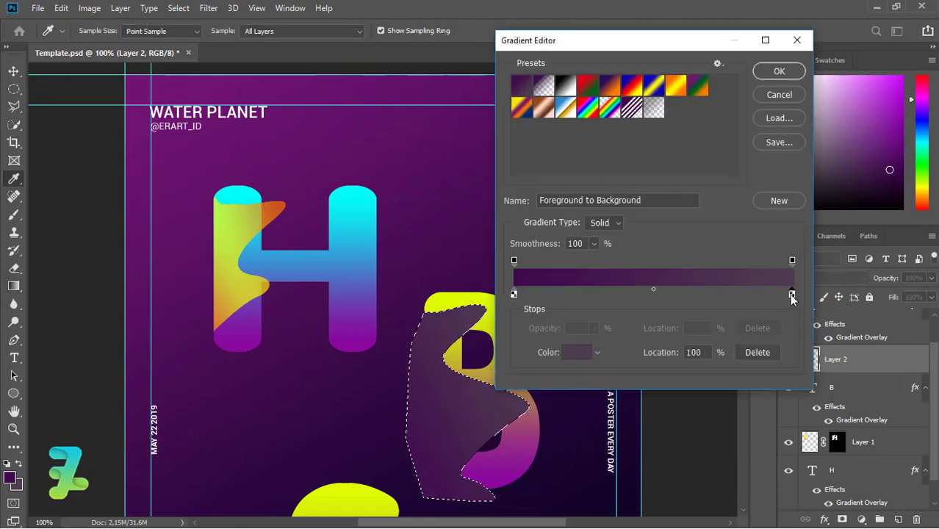
{"action": "left_click", "coordinate": [651, 175]}
{"action": "key", "text": "Return"}
{"action": "double_click", "coordinate": [514, 298]}
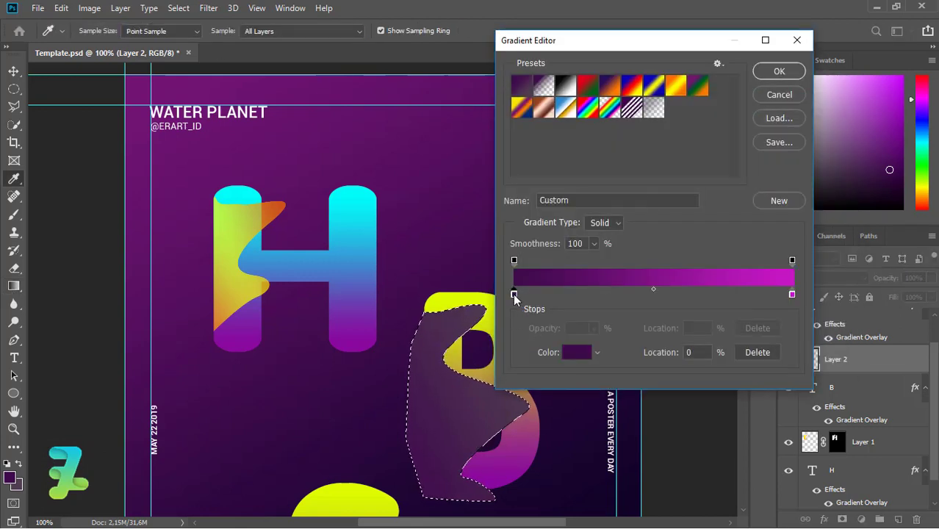
{"action": "left_click", "coordinate": [623, 226]}
{"action": "left_click", "coordinate": [619, 194]}
{"action": "key", "text": "Return"}
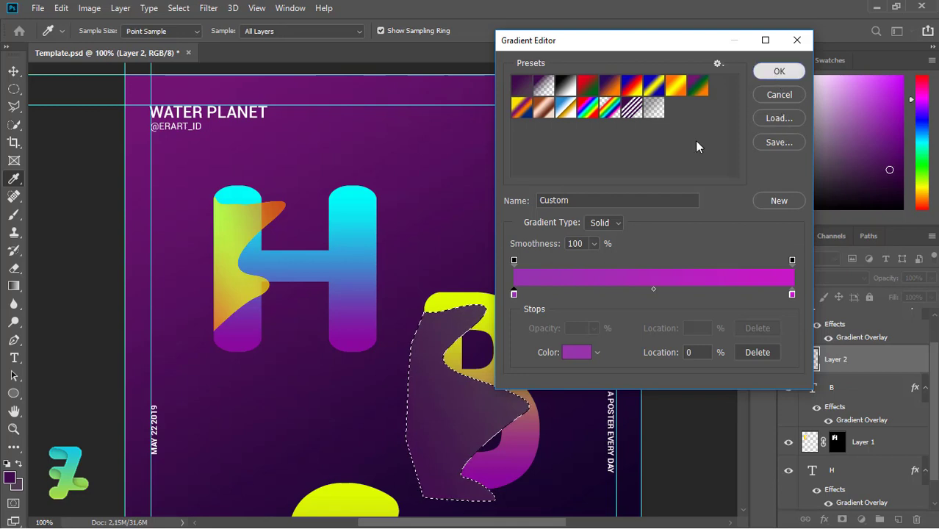
{"action": "key", "text": "Return"}
{"action": "left_click_drag", "start_coordinate": [492, 315], "coordinate": [379, 404]}
{"action": "key", "text": "ctrl+d"}
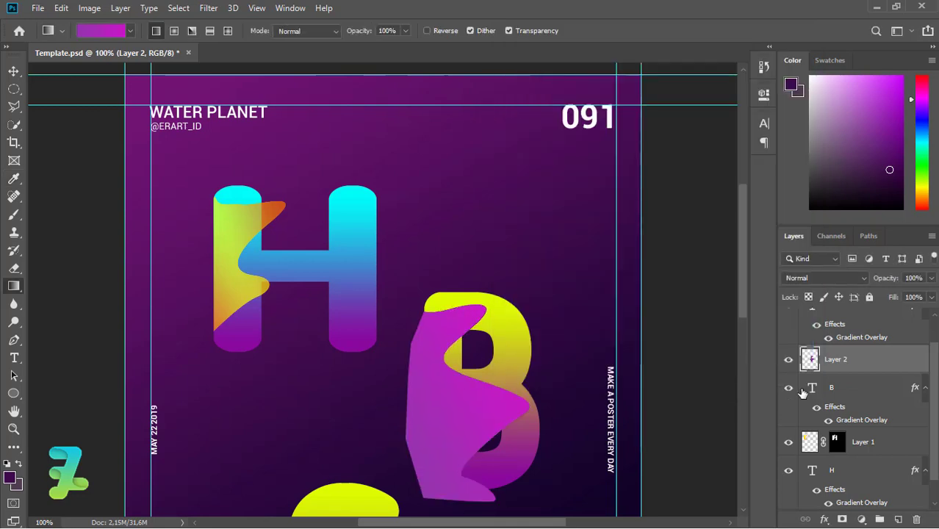
Step: Mask the layer to the B's letter shape, undoing a trial magenta brush stroke in the lower counter
{"action": "left_click", "coordinate": [812, 389], "text": "ctrl"}
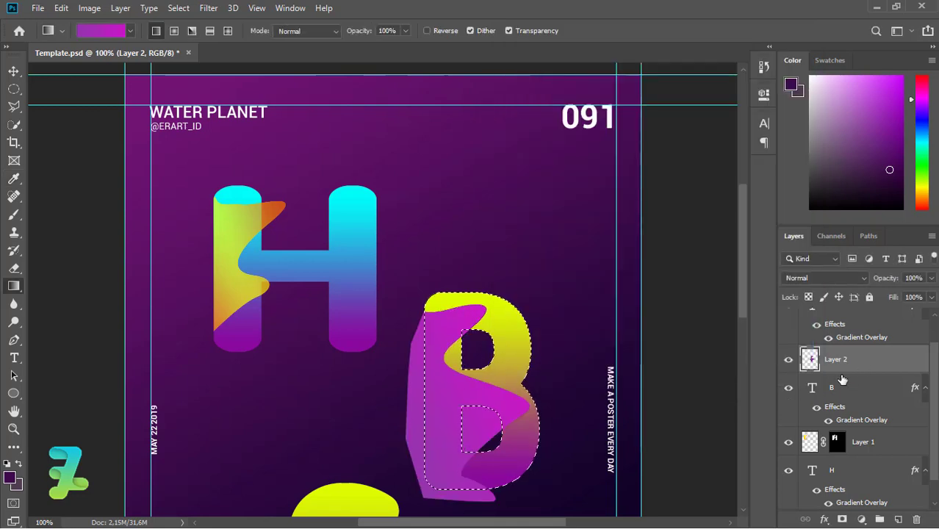
{"action": "left_click", "coordinate": [842, 519]}
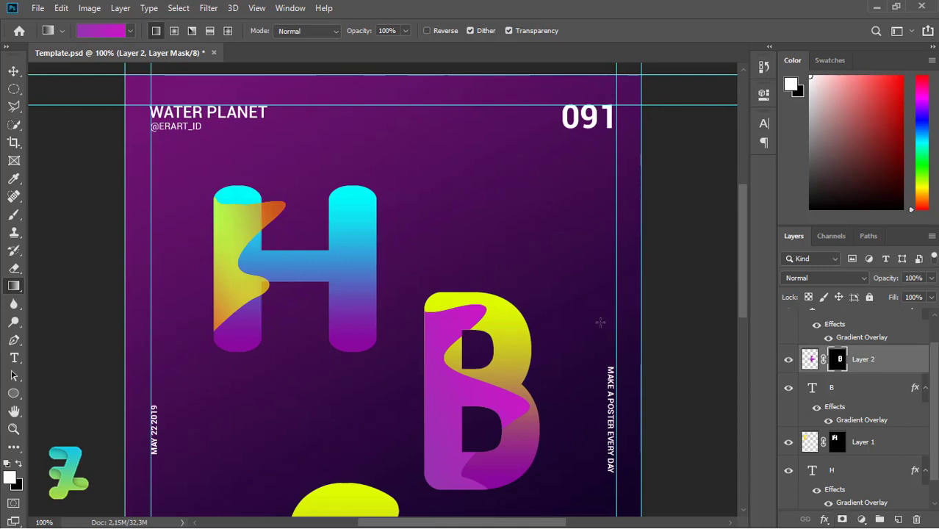
{"action": "left_click", "coordinate": [15, 214]}
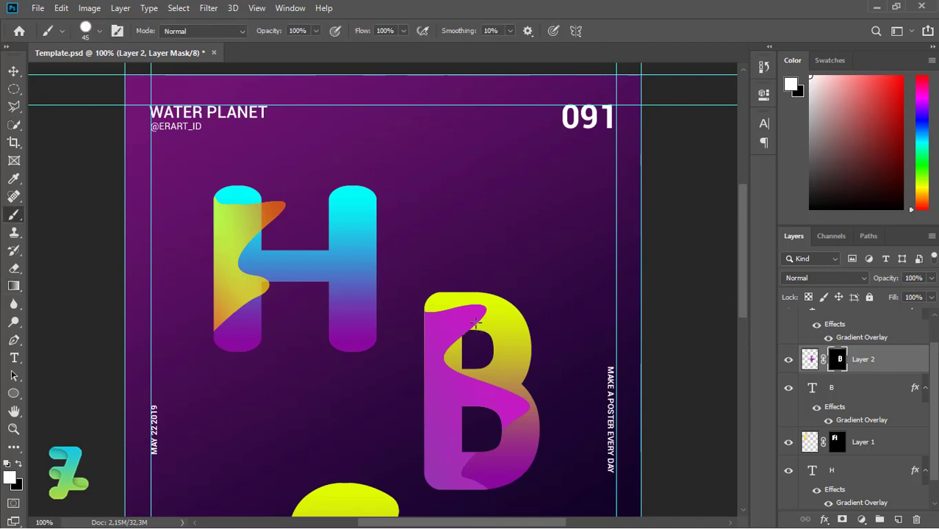
{"action": "mouse_move", "coordinate": [499, 432]}
{"action": "left_mouse_down"}
{"action": "mouse_move", "coordinate": [478, 441]}
{"action": "mouse_move", "coordinate": [477, 398]}
{"action": "left_mouse_up"}
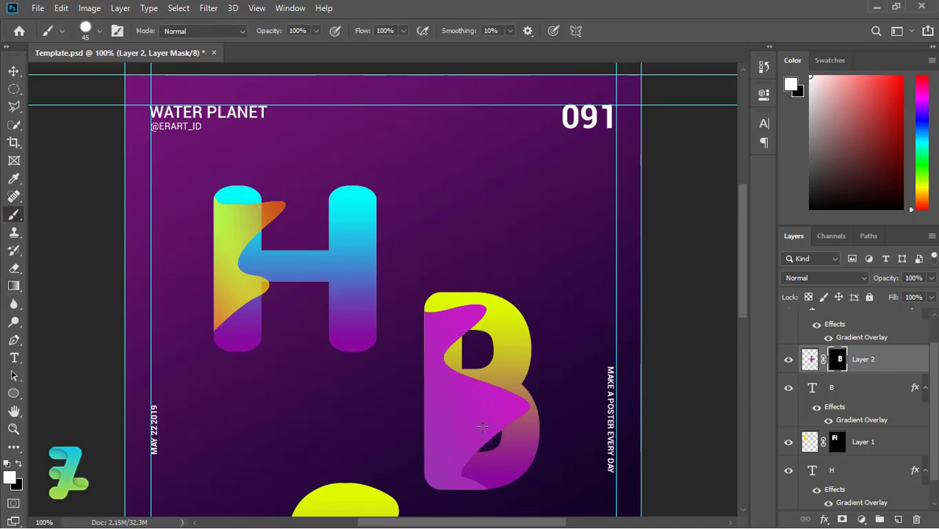
{"action": "key", "text": "ctrl+z"}
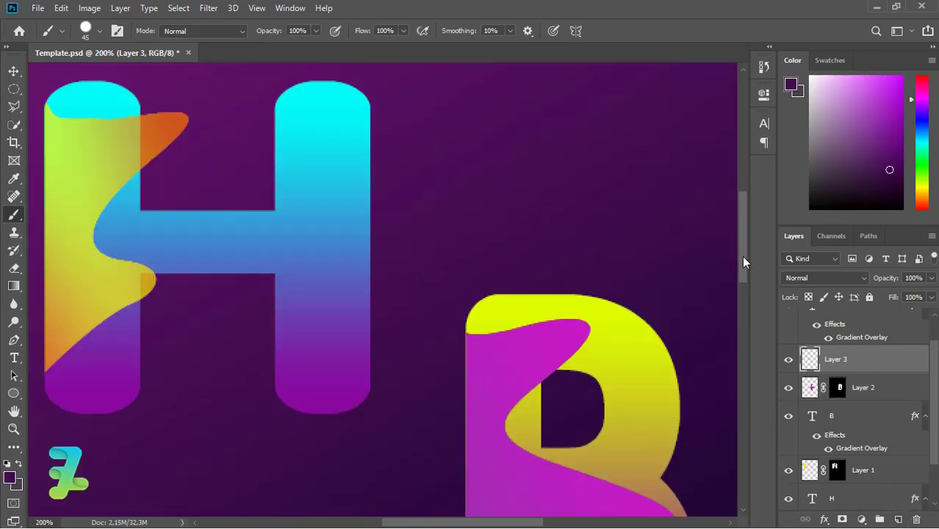
Step: Pen-trace a highlight path inside the B's upper curve and make it a selection
{"action": "scroll", "coordinate": [514, 279], "scroll_direction": "down", "scroll_amount": 3}
{"action": "key", "text": "p"}
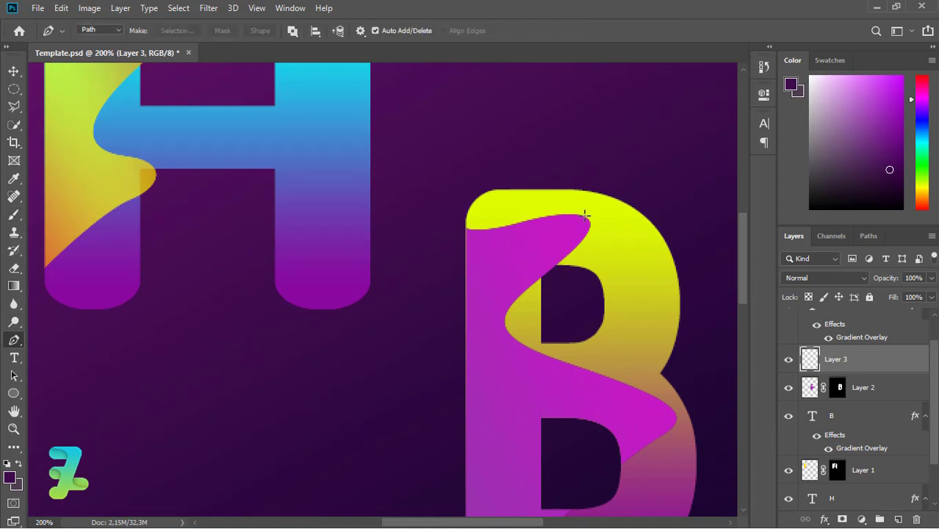
{"action": "left_click", "coordinate": [584, 214]}
{"action": "left_click_drag", "start_coordinate": [481, 332], "coordinate": [496, 341]}
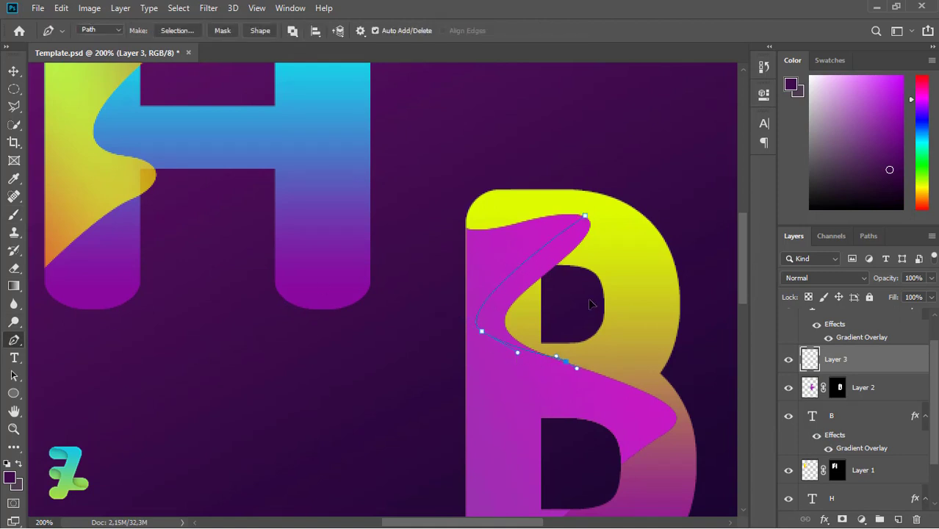
{"action": "right_click", "coordinate": [585, 216]}
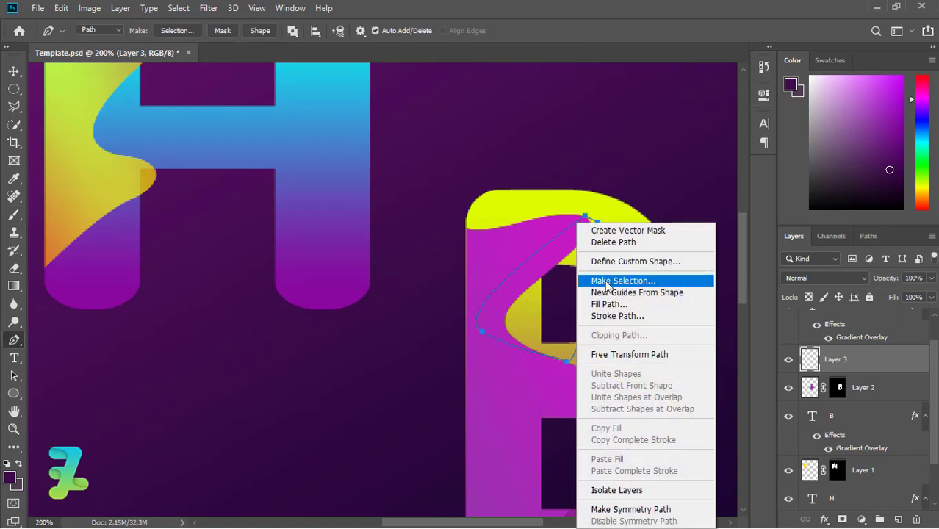
{"action": "left_click", "coordinate": [605, 280]}
{"action": "key", "text": "Return"}
Step: Fill the selection with light pink #e8b7f7 using the Paint Bucket
{"action": "right_click", "coordinate": [14, 286]}
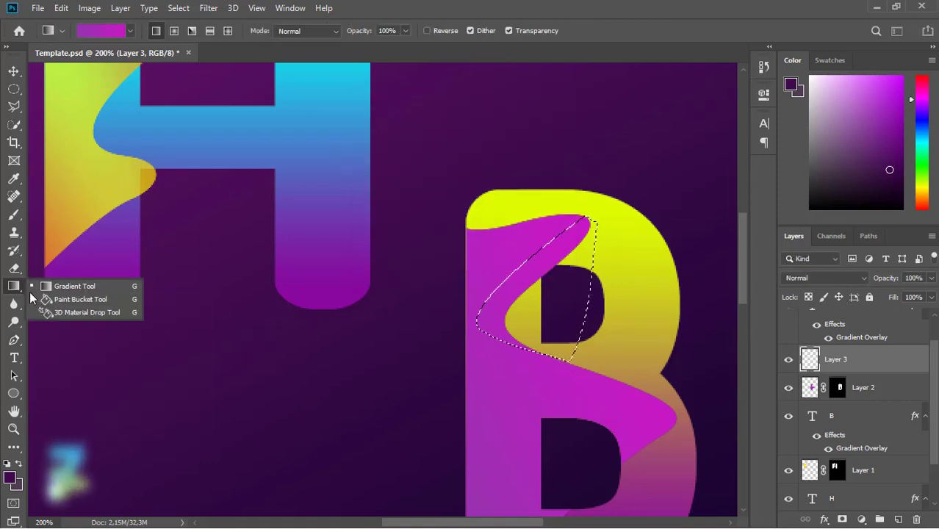
{"action": "left_click", "coordinate": [81, 299]}
{"action": "left_click", "coordinate": [10, 478]}
{"action": "type", "text": "e8b7f7"}
{"action": "key", "text": "Return"}
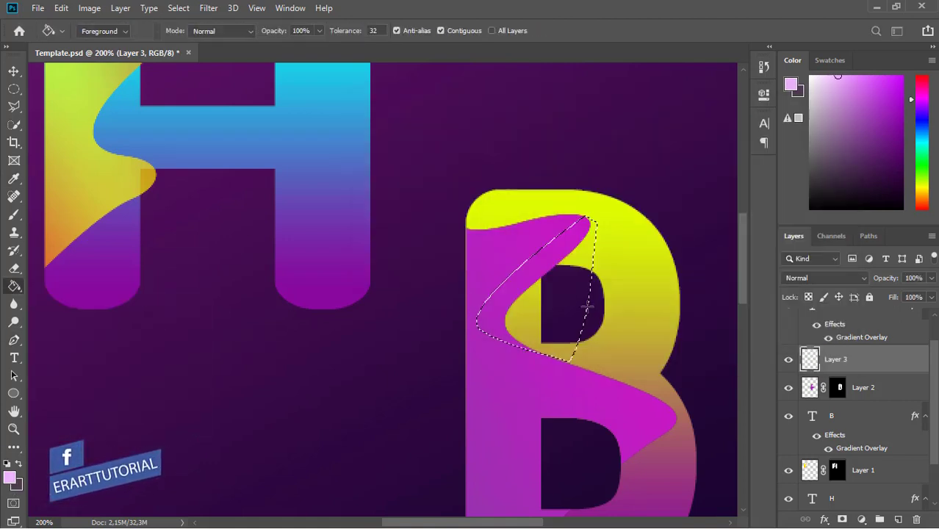
{"action": "left_click", "coordinate": [491, 319]}
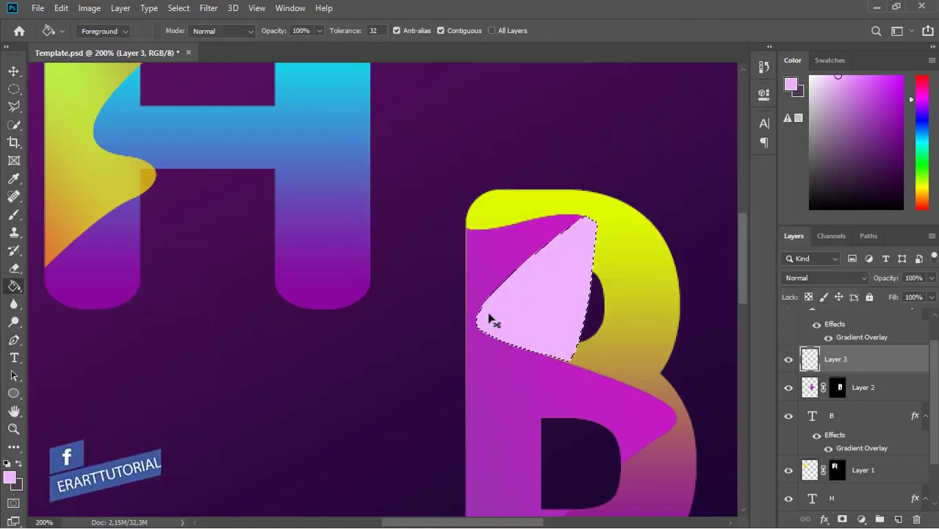
Step: Clip the pink layer to the B's colour layer and lower its opacity to 12%
{"action": "left_click", "coordinate": [839, 389], "text": "ctrl"}
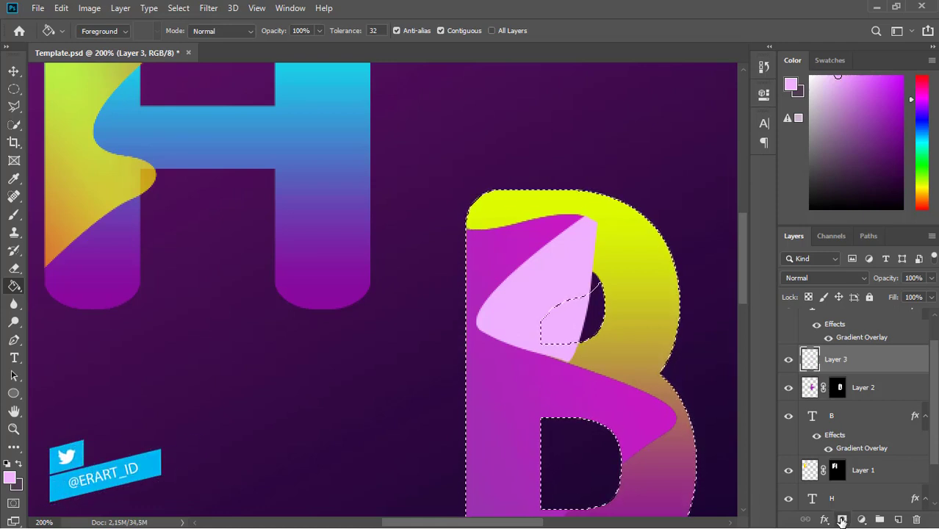
{"action": "left_click", "coordinate": [842, 519]}
{"action": "key", "text": "ctrl+z"}
{"action": "key", "text": "ctrl+d"}
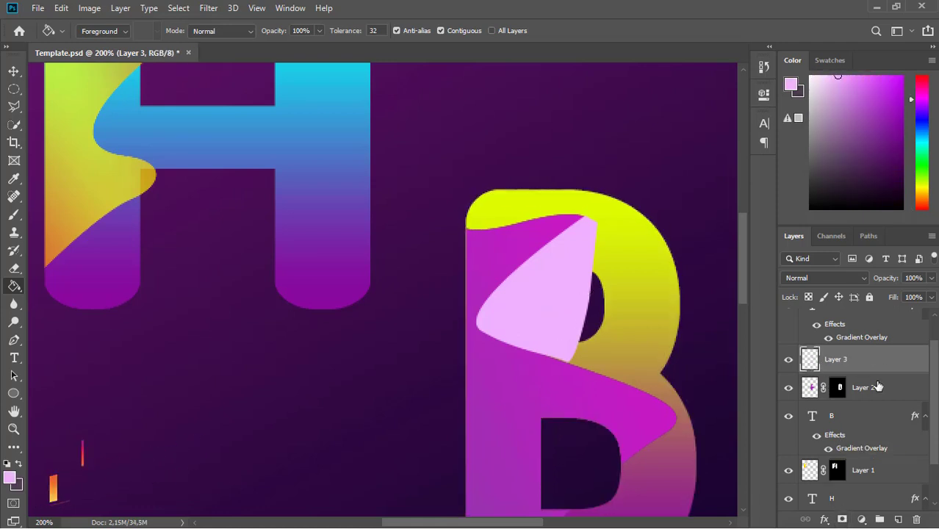
{"action": "right_click", "coordinate": [837, 359]}
{"action": "left_click", "coordinate": [777, 261]}
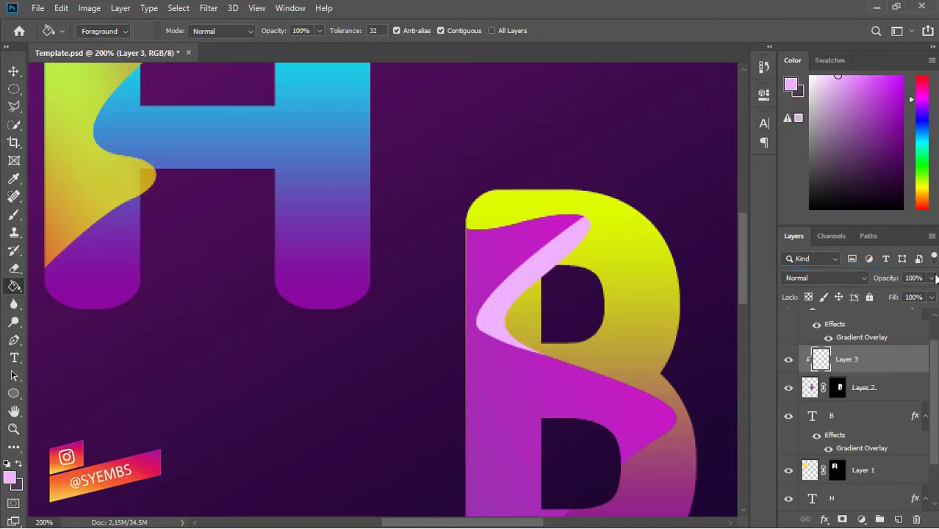
{"action": "mouse_move", "coordinate": [931, 278]}
{"action": "left_mouse_down"}
{"action": "mouse_move", "coordinate": [856, 301]}
{"action": "mouse_move", "coordinate": [874, 297]}
{"action": "left_mouse_up"}
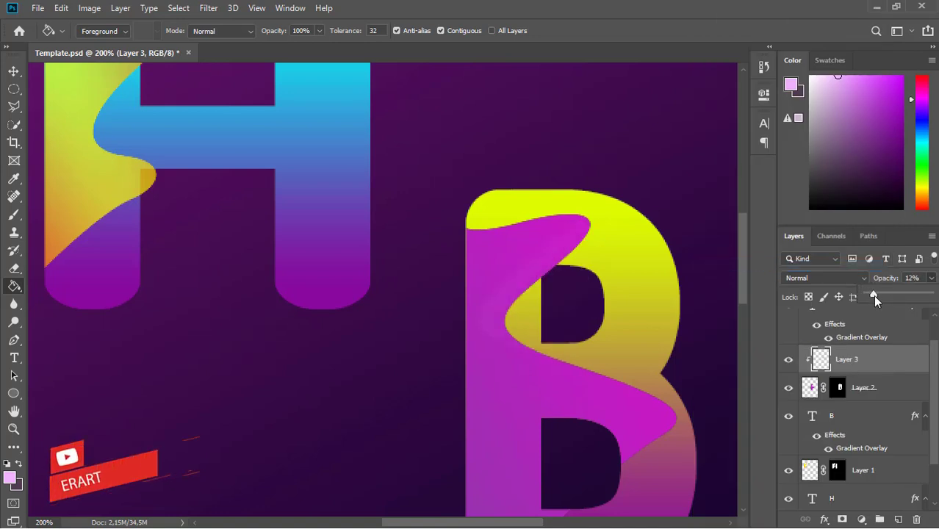
Step: Pen-trace a closed path across the B's middle and lower bowl and make it a selection
{"action": "left_click_drag", "start_coordinate": [740, 296], "coordinate": [748, 307]}
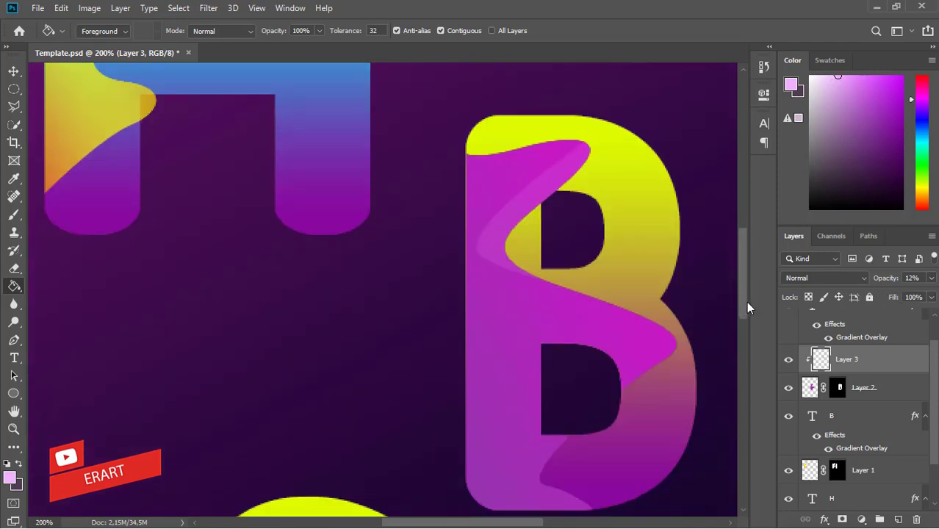
{"action": "left_click", "coordinate": [14, 339]}
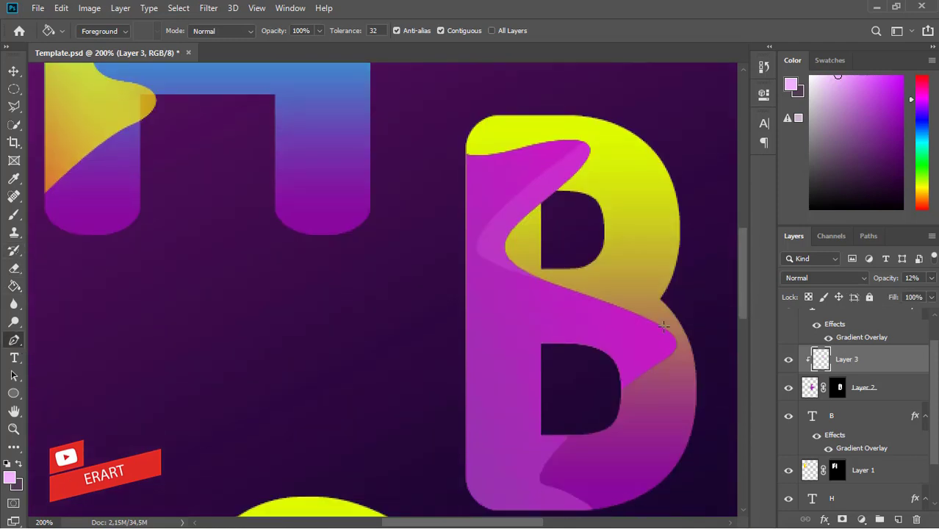
{"action": "left_click_drag", "start_coordinate": [566, 288], "coordinate": [586, 301]}
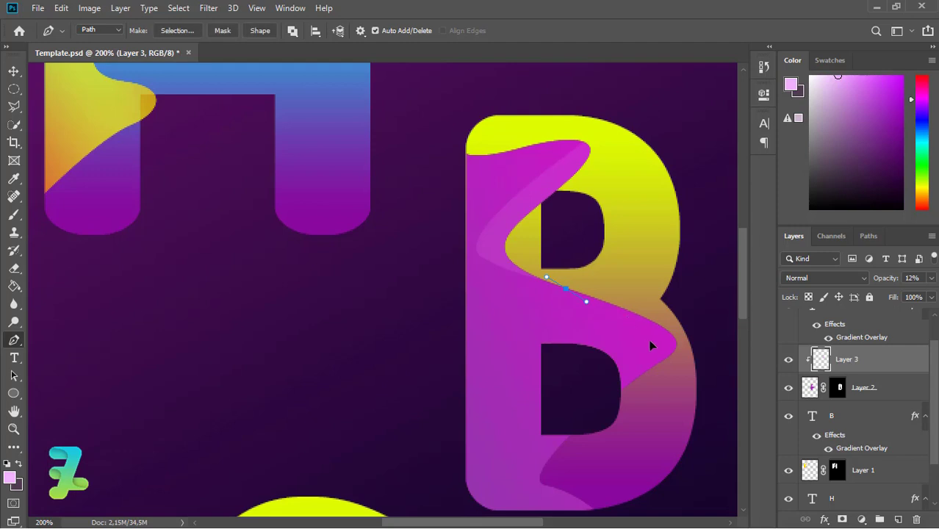
{"action": "left_click_drag", "start_coordinate": [644, 364], "coordinate": [631, 377]}
{"action": "left_click_drag", "start_coordinate": [593, 510], "coordinate": [604, 496]}
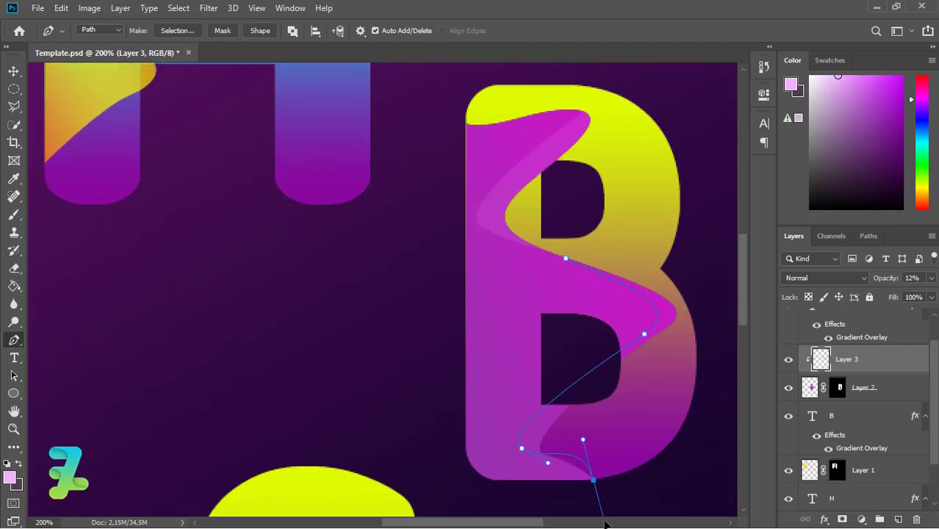
{"action": "left_click", "coordinate": [678, 260]}
{"action": "left_click", "coordinate": [565, 245]}
{"action": "right_click", "coordinate": [569, 248]}
{"action": "left_click", "coordinate": [610, 279]}
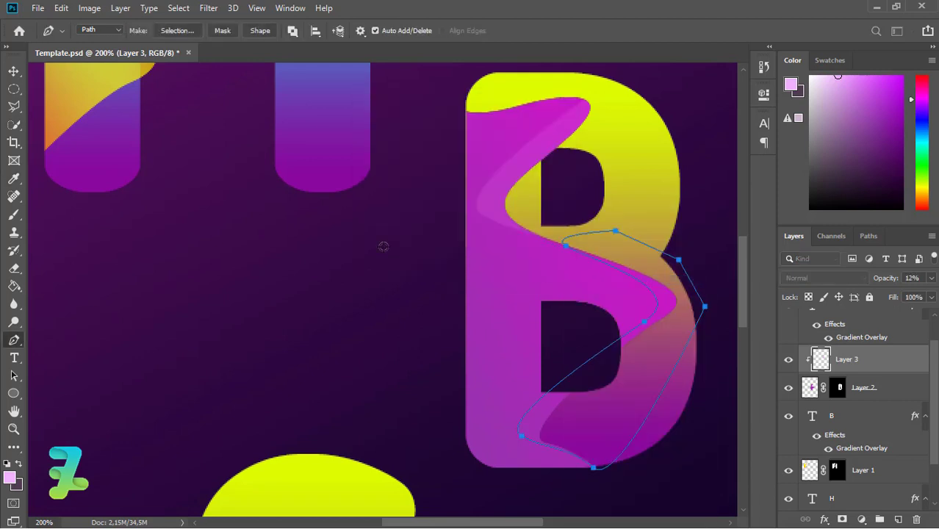
{"action": "key", "text": "g"}
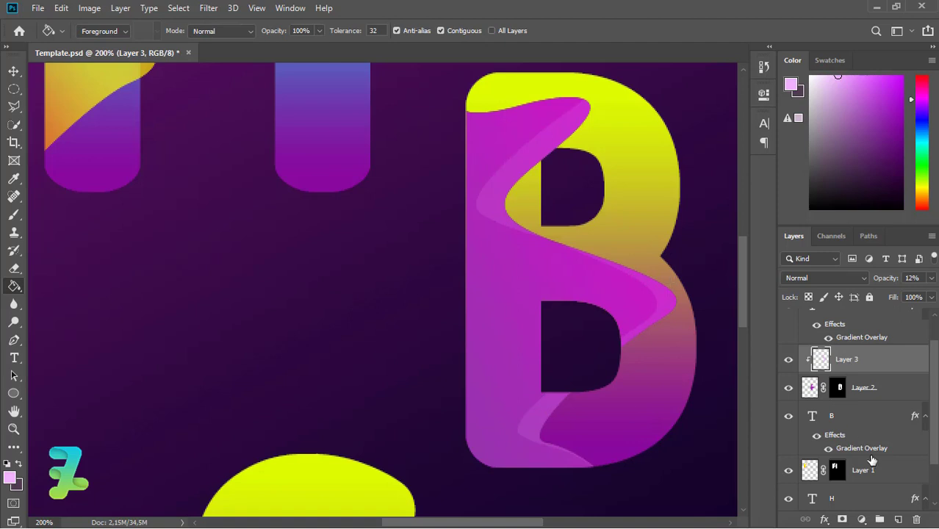
Step: Add a new layer below the B's colour layer and pen-trace a selection around the B's upper right edge
{"action": "left_click", "coordinate": [898, 519]}
{"action": "left_click", "coordinate": [14, 340]}
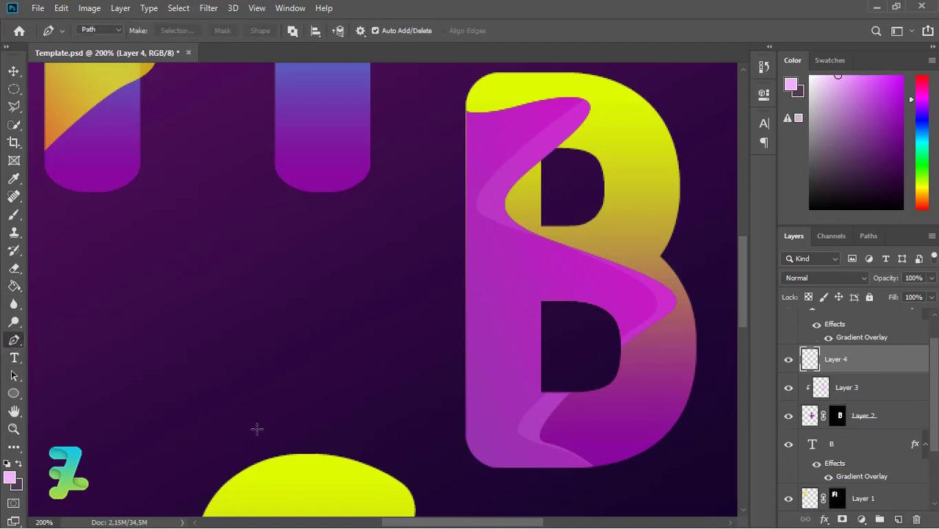
{"action": "key", "text": "ctrl+bracketleft"}
{"action": "key", "text": "ctrl+bracketleft"}
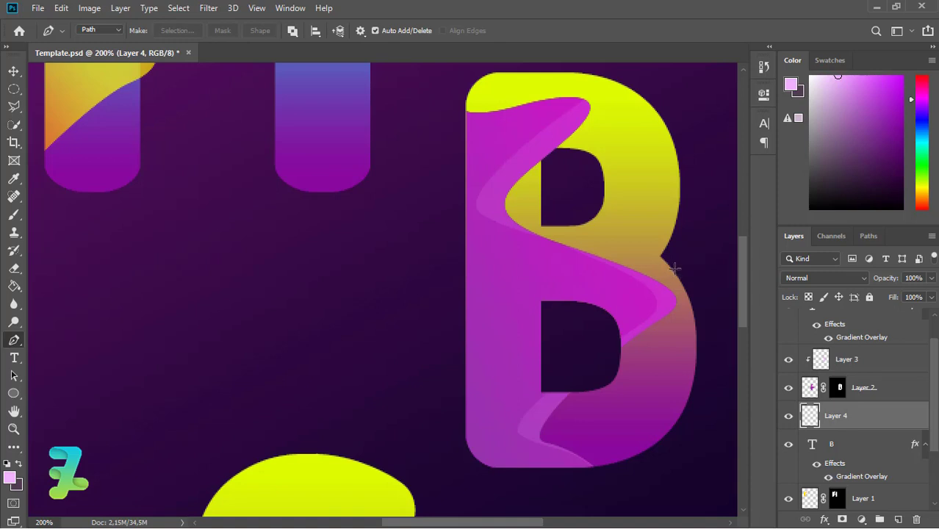
{"action": "left_click_drag", "start_coordinate": [639, 301], "coordinate": [640, 309]}
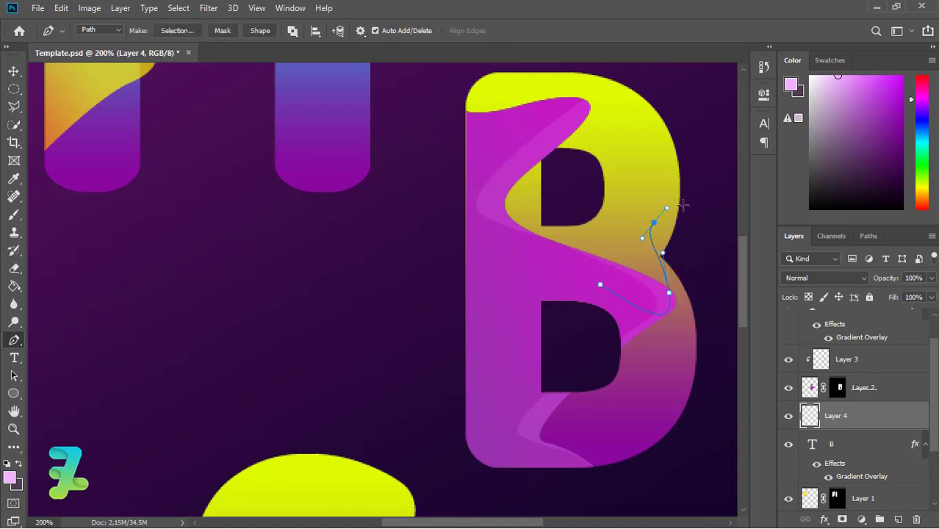
{"action": "left_click_drag", "start_coordinate": [703, 173], "coordinate": [703, 170]}
{"action": "left_click", "coordinate": [658, 79]}
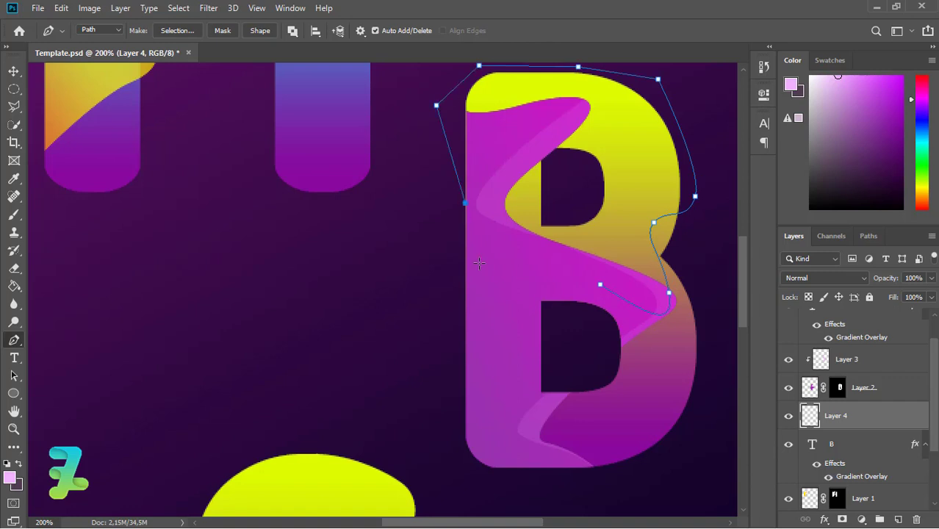
{"action": "right_click", "coordinate": [598, 289]}
{"action": "left_click", "coordinate": [624, 279]}
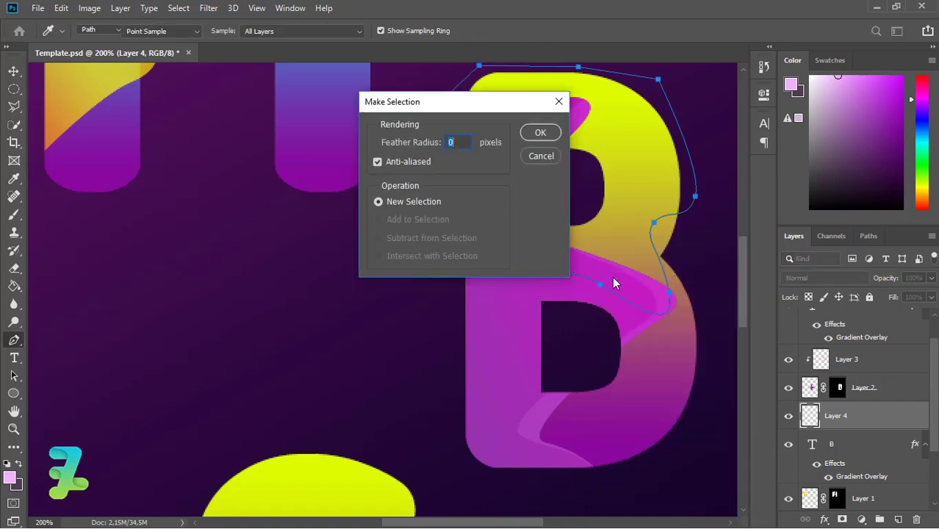
{"action": "key", "text": "Return"}
Step: Set up a bright green to bright yellow gradient in the Gradient tool
{"action": "left_click", "coordinate": [14, 288]}
{"action": "left_click_drag", "start_coordinate": [15, 294], "coordinate": [66, 286]}
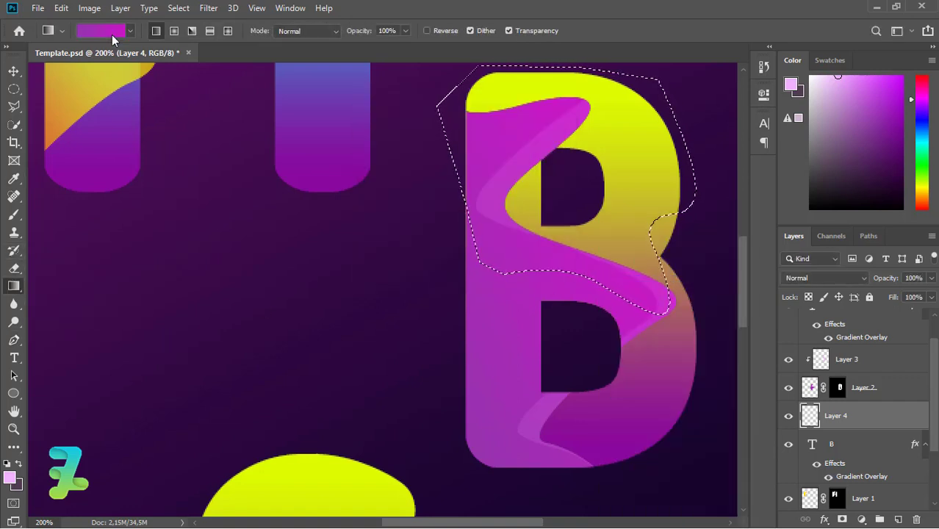
{"action": "left_click", "coordinate": [112, 35]}
{"action": "double_click", "coordinate": [514, 294]}
{"action": "left_click_drag", "start_coordinate": [683, 176], "coordinate": [683, 261]}
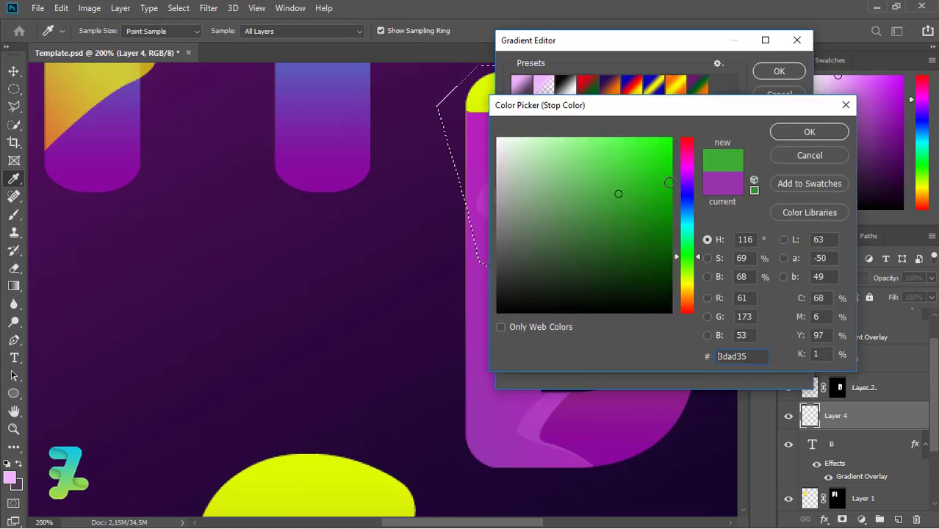
{"action": "left_click_drag", "start_coordinate": [618, 193], "coordinate": [621, 135]}
{"action": "left_click", "coordinate": [838, 130]}
{"action": "double_click", "coordinate": [792, 294]}
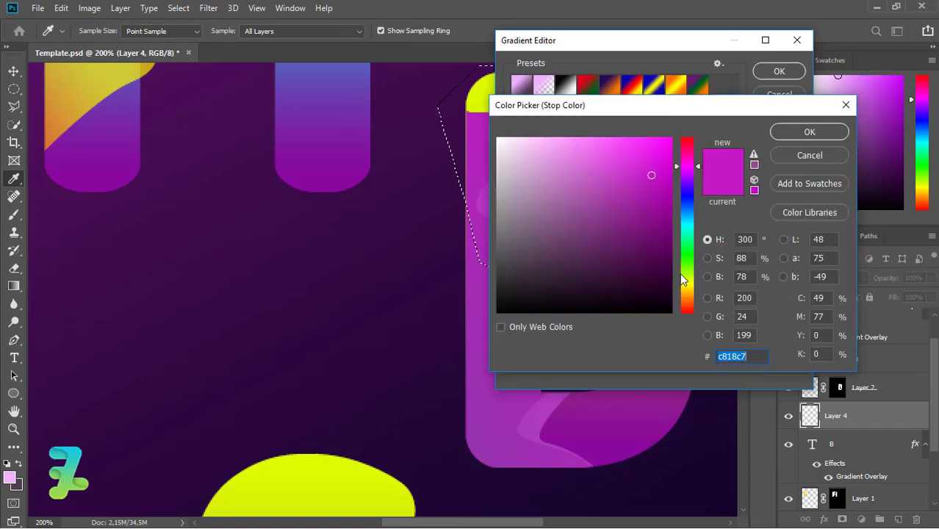
{"action": "left_click_drag", "start_coordinate": [687, 166], "coordinate": [687, 284]}
{"action": "left_click", "coordinate": [655, 137]}
{"action": "left_click", "coordinate": [809, 132]}
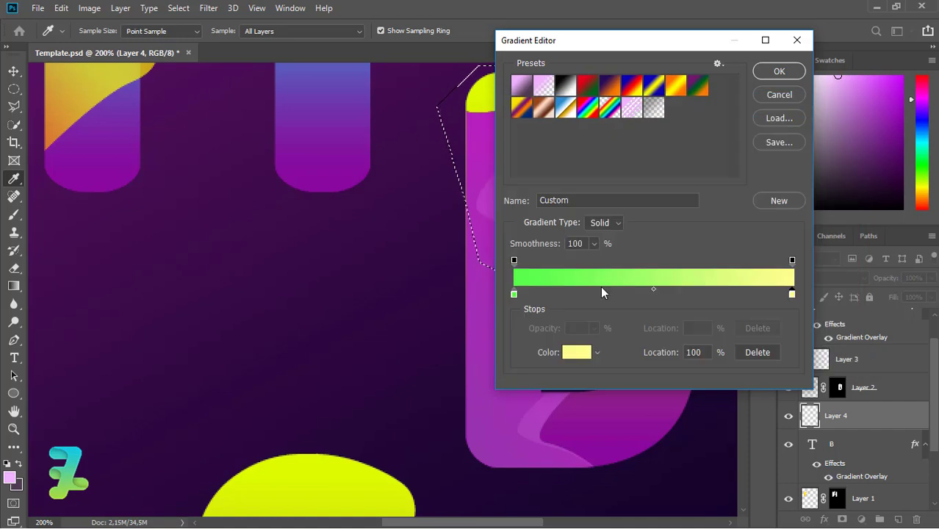
{"action": "key", "text": "Return"}
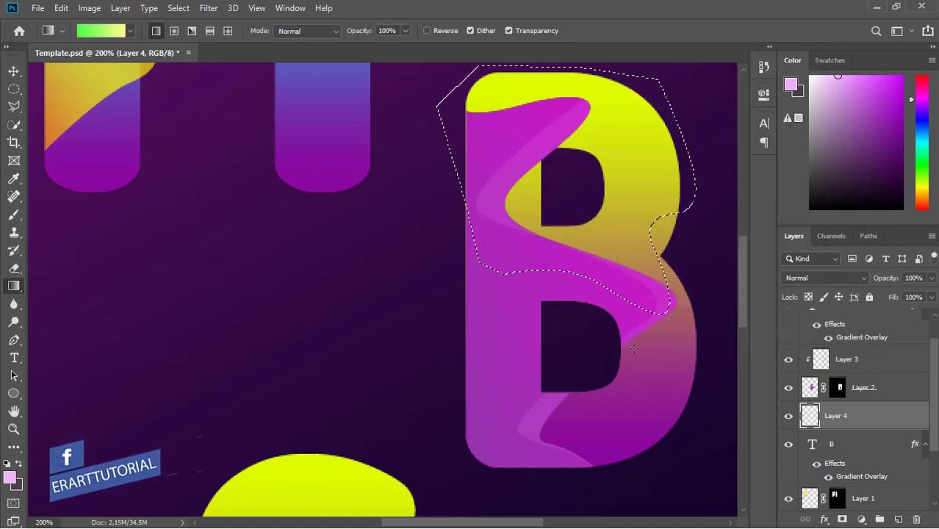
Step: Fill the selection with the green-to-yellow gradient, redrawing it until the balance looks right
{"action": "left_click_drag", "start_coordinate": [665, 297], "coordinate": [582, 208]}
{"action": "left_click_drag", "start_coordinate": [615, 323], "coordinate": [590, 116]}
{"action": "left_click_drag", "start_coordinate": [572, 335], "coordinate": [562, 210]}
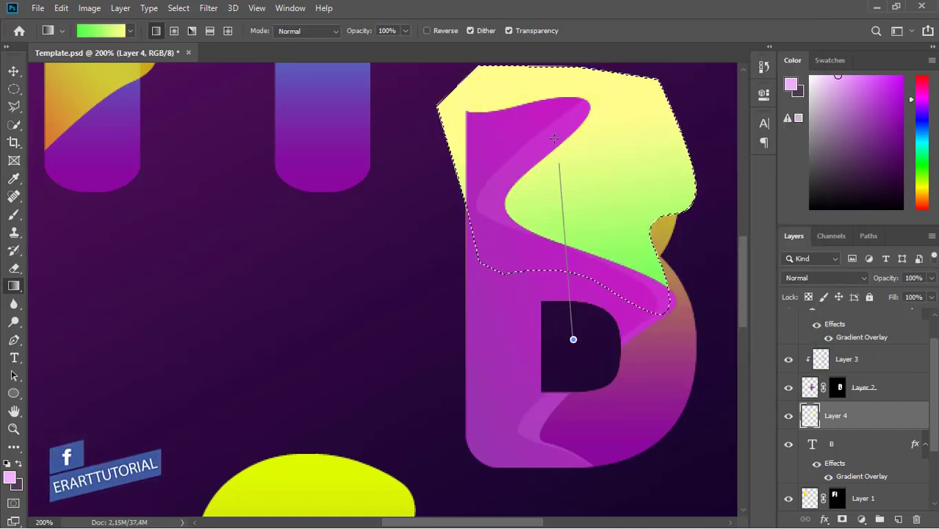
{"action": "left_click_drag", "start_coordinate": [652, 299], "coordinate": [607, 130]}
{"action": "left_click_drag", "start_coordinate": [647, 297], "coordinate": [580, 155]}
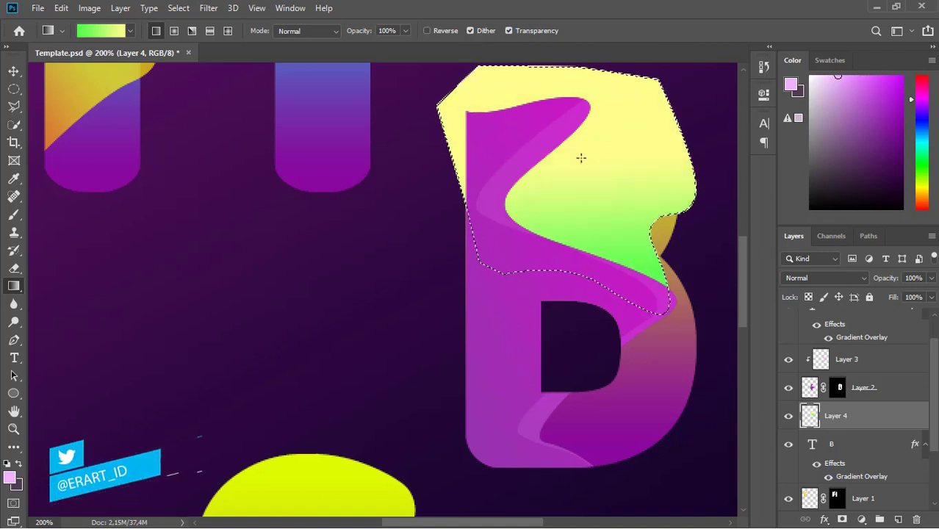
Step: Deselect, mask Layer 4 to the B's letter shape, and zoom out to view the poster
{"action": "key", "text": "ctrl+d"}
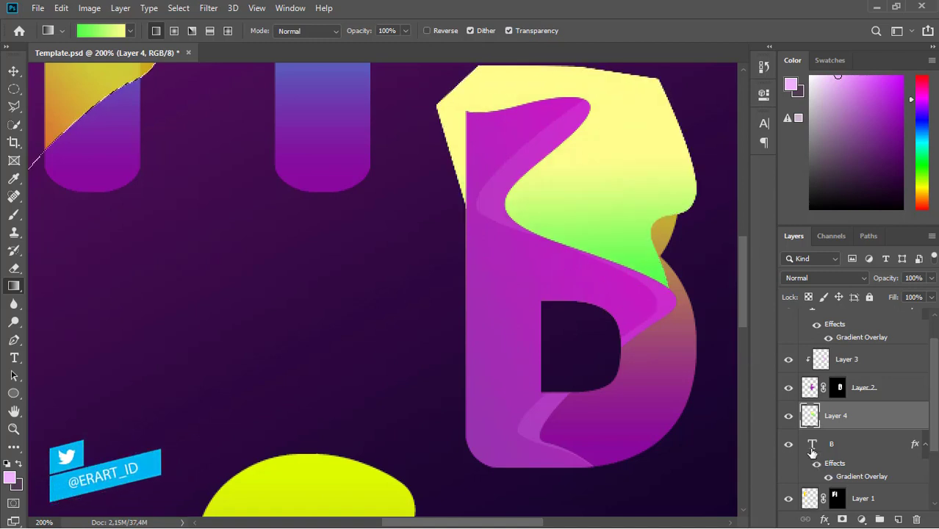
{"action": "left_click", "coordinate": [812, 443], "text": "ctrl"}
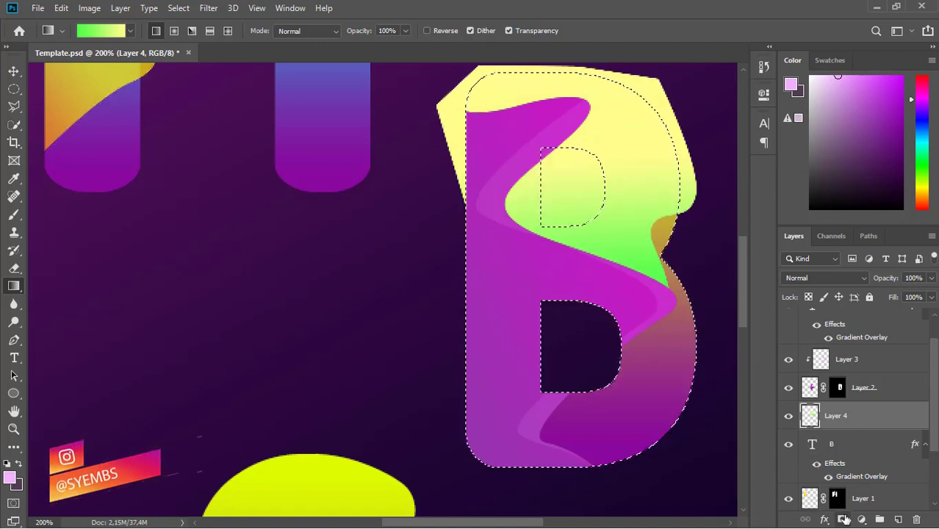
{"action": "left_click", "coordinate": [842, 520]}
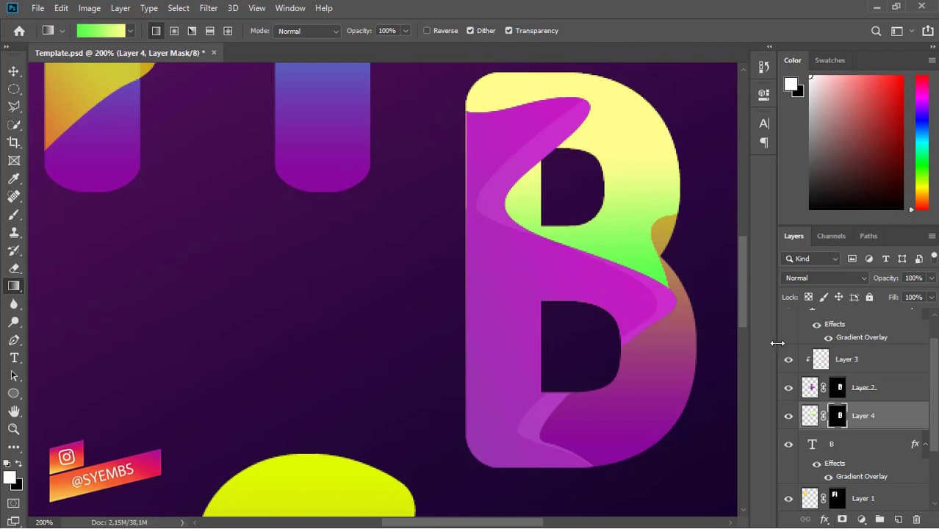
{"action": "key", "text": "ctrl+minus"}
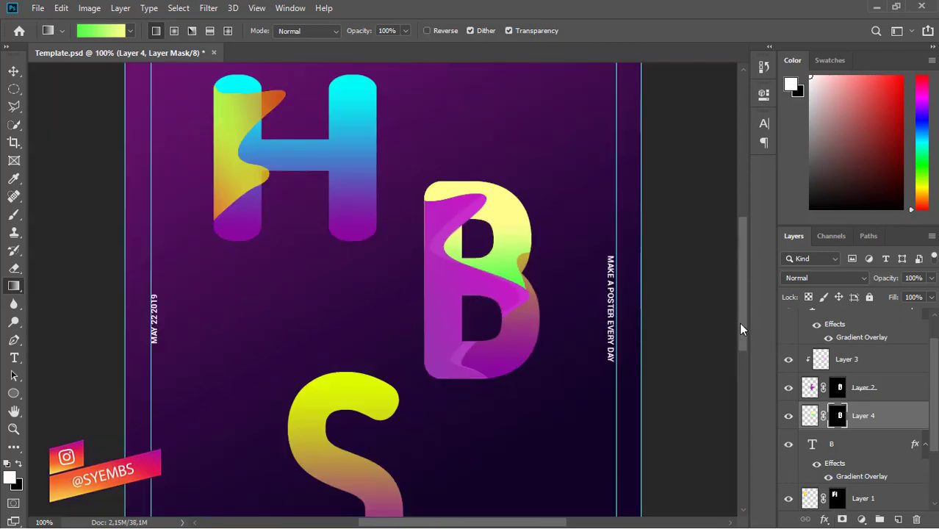
Step: Add a new empty layer above the S text layer
{"action": "scroll", "coordinate": [867, 411], "scroll_direction": "up", "scroll_amount": 2}
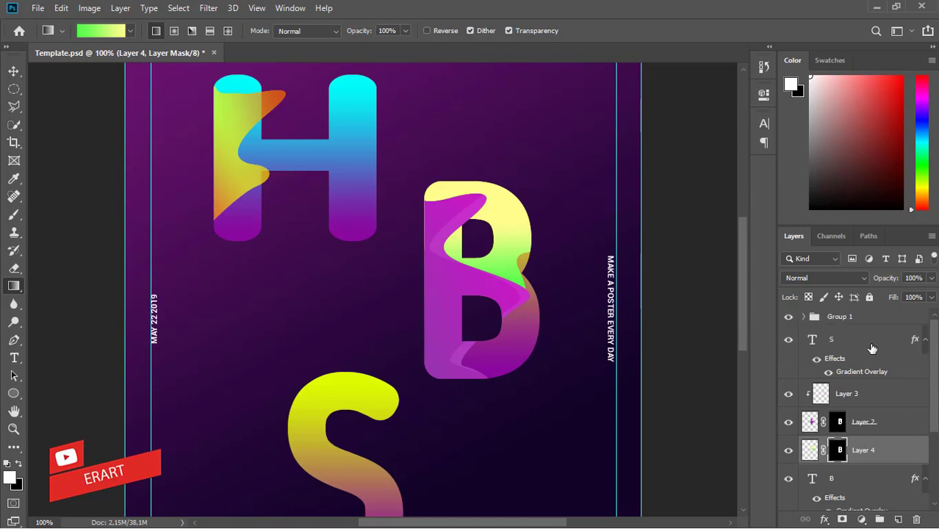
{"action": "left_click", "coordinate": [871, 345]}
{"action": "left_click", "coordinate": [899, 518]}
{"action": "scroll", "coordinate": [263, 291], "scroll_direction": "down", "scroll_amount": 5}
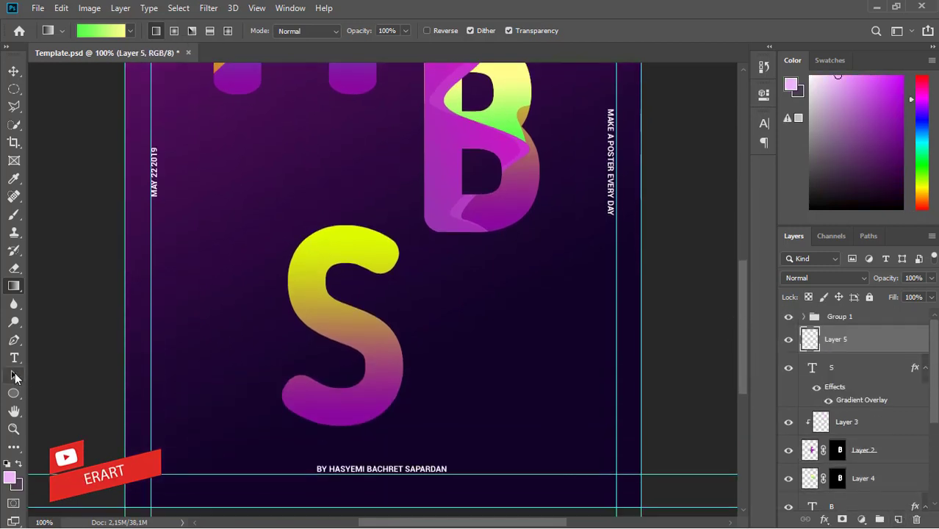
Step: Draw a curved pen path over the lower S and turn it into a selection
{"action": "left_click", "coordinate": [13, 340]}
{"action": "left_click_drag", "start_coordinate": [285, 272], "coordinate": [350, 292]}
{"action": "key", "text": "ctrl+z"}
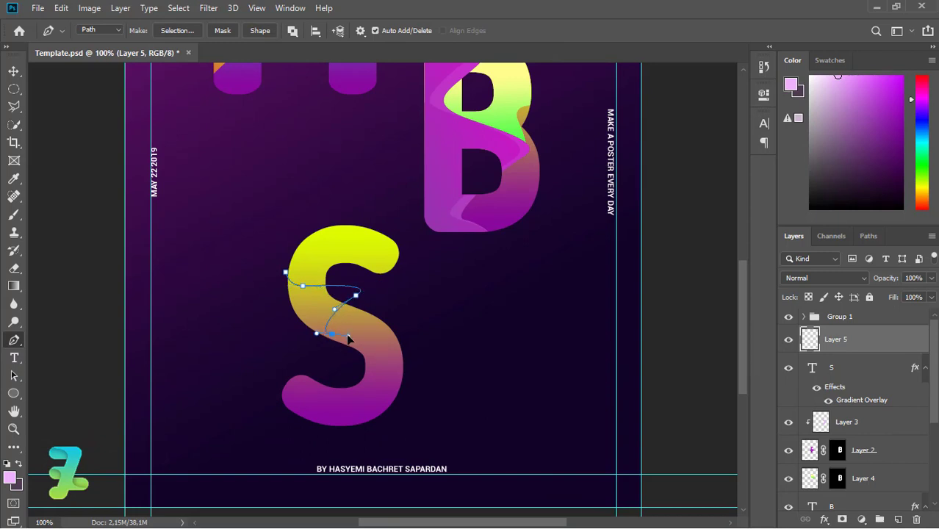
{"action": "left_click_drag", "start_coordinate": [381, 350], "coordinate": [393, 385]}
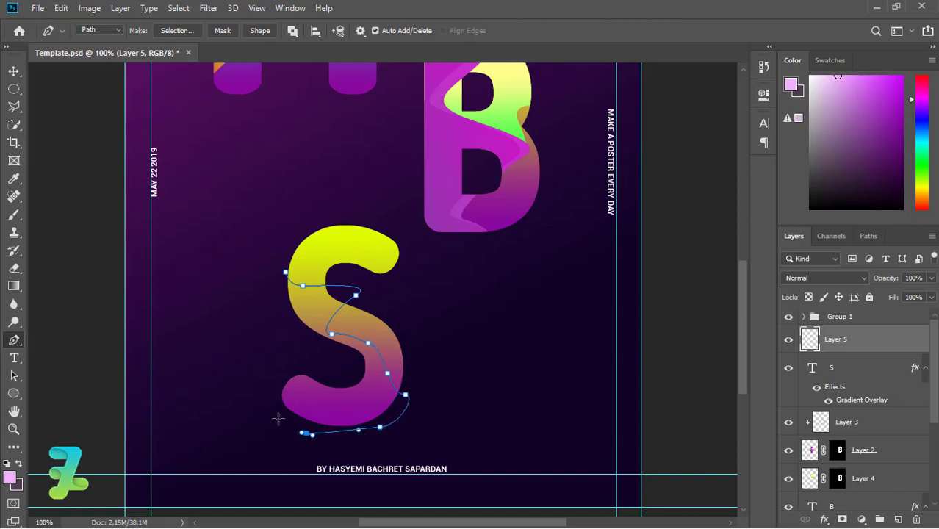
{"action": "right_click", "coordinate": [285, 294]}
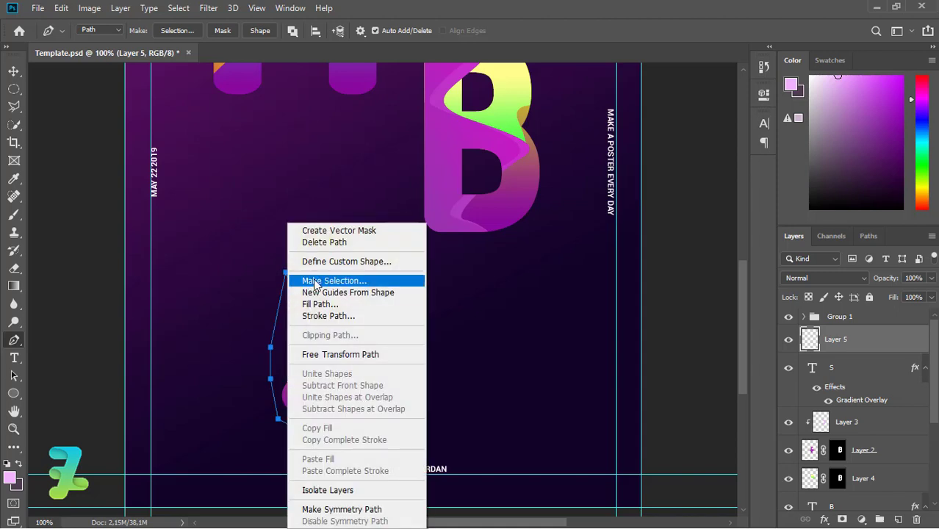
{"action": "left_click", "coordinate": [356, 274]}
{"action": "key", "text": "Return"}
Step: Start a gradient from the Red, Green preset with its left stop set to cyan
{"action": "left_click", "coordinate": [13, 286]}
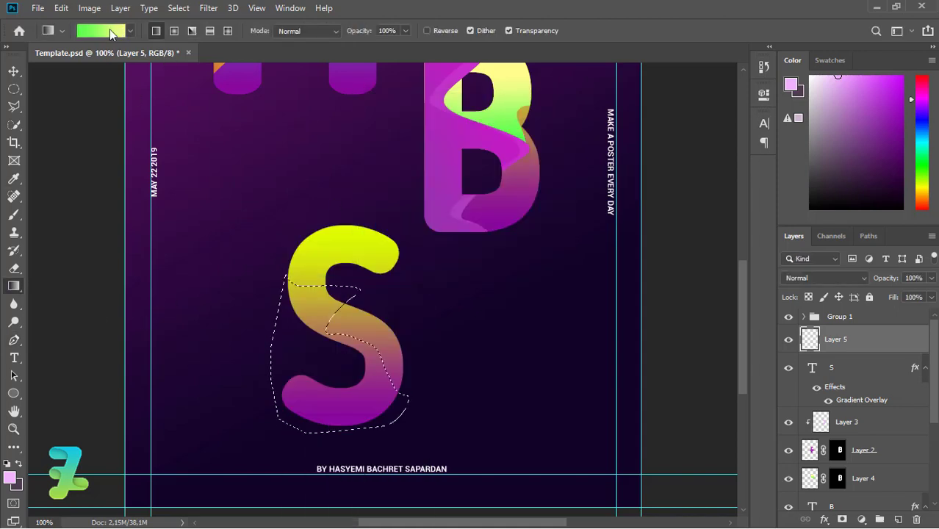
{"action": "left_click", "coordinate": [110, 31]}
{"action": "left_click", "coordinate": [587, 85]}
{"action": "left_click", "coordinate": [514, 293]}
{"action": "double_click", "coordinate": [513, 294]}
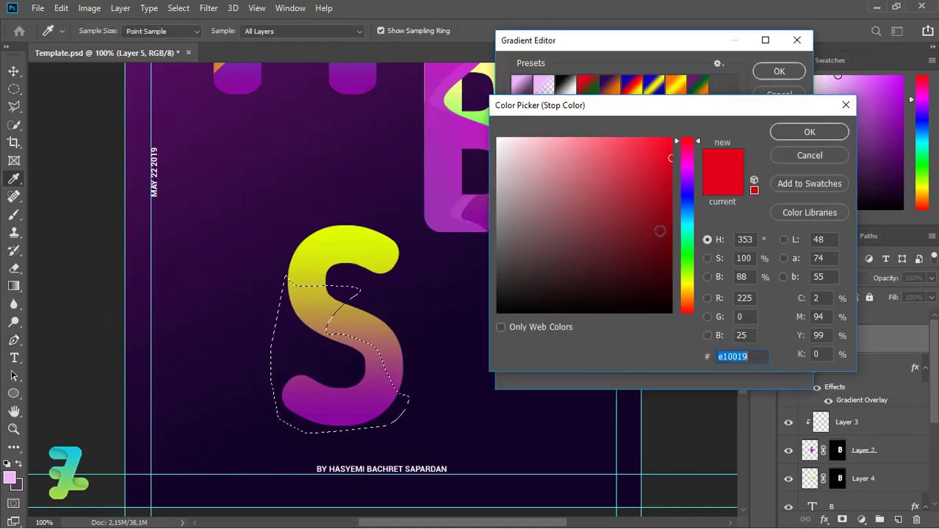
{"action": "mouse_move", "coordinate": [685, 199]}
{"action": "left_mouse_down"}
{"action": "mouse_move", "coordinate": [686, 220]}
{"action": "mouse_move", "coordinate": [685, 199]}
{"action": "left_mouse_up"}
{"action": "left_click", "coordinate": [807, 130]}
Step: Set the gradient's right stop to a lighter blue and accept the cyan-to-blue gradient
{"action": "double_click", "coordinate": [792, 294]}
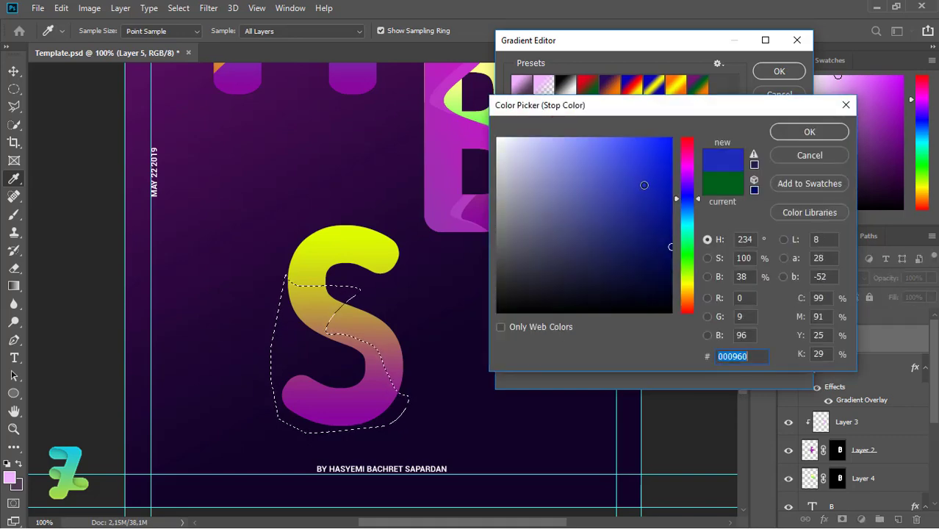
{"action": "left_click", "coordinate": [810, 132]}
{"action": "double_click", "coordinate": [792, 293]}
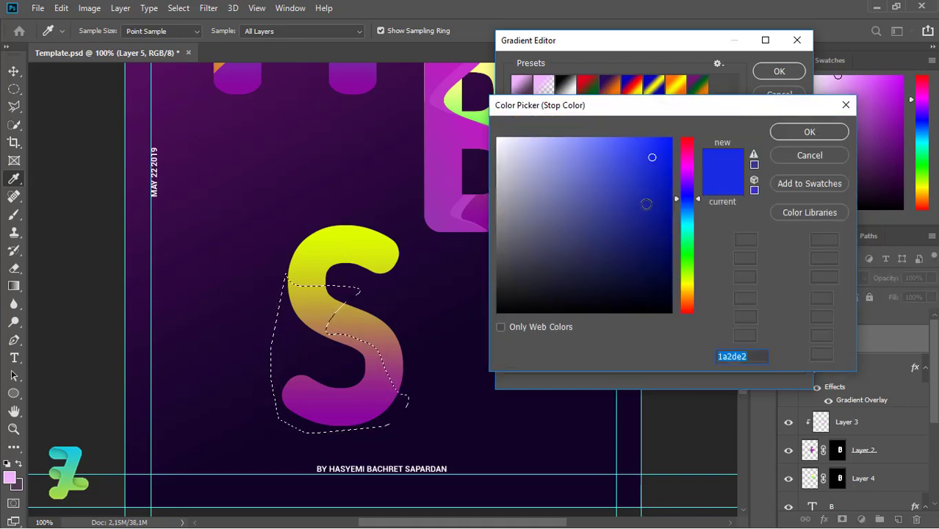
{"action": "left_click", "coordinate": [613, 146]}
{"action": "left_click", "coordinate": [781, 130]}
{"action": "left_click", "coordinate": [780, 71]}
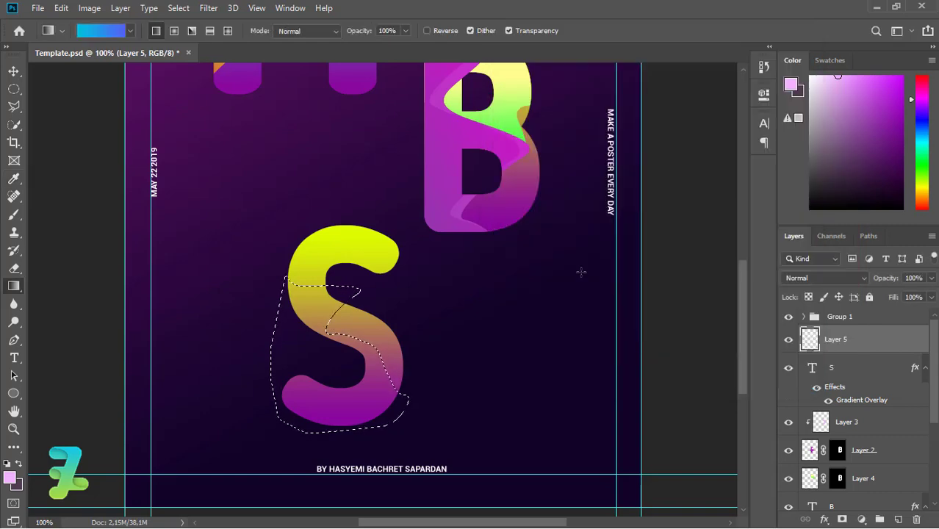
{"action": "left_click", "coordinate": [102, 40]}
{"action": "double_click", "coordinate": [514, 294]}
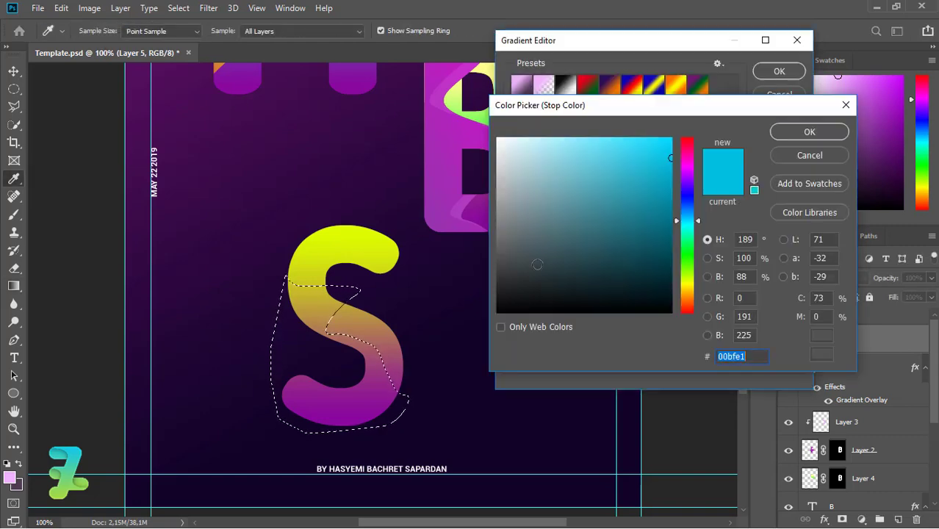
{"action": "left_click", "coordinate": [809, 130]}
{"action": "left_click", "coordinate": [781, 92]}
Step: Fill the selection with the cyan-to-blue gradient and mask it to the S outline
{"action": "key", "text": "g"}
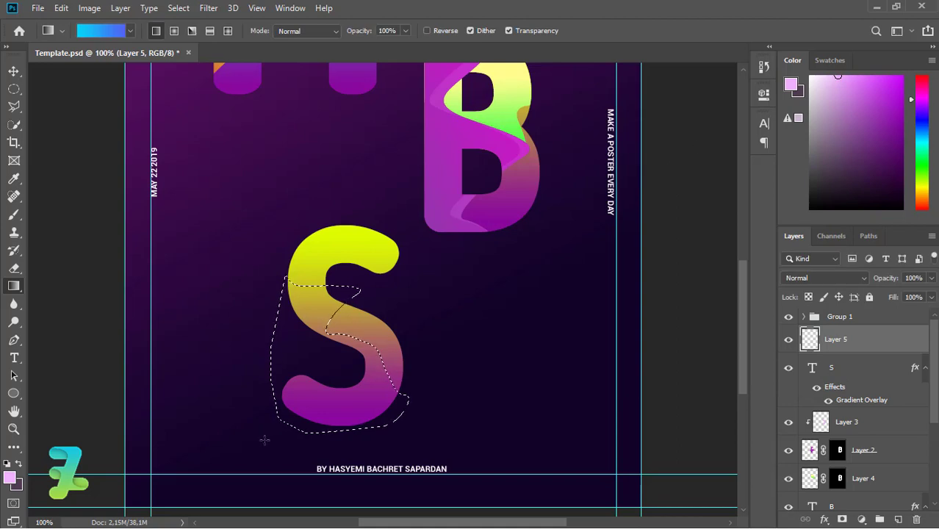
{"action": "left_click_drag", "start_coordinate": [264, 441], "coordinate": [316, 294]}
{"action": "key", "text": "ctrl+d"}
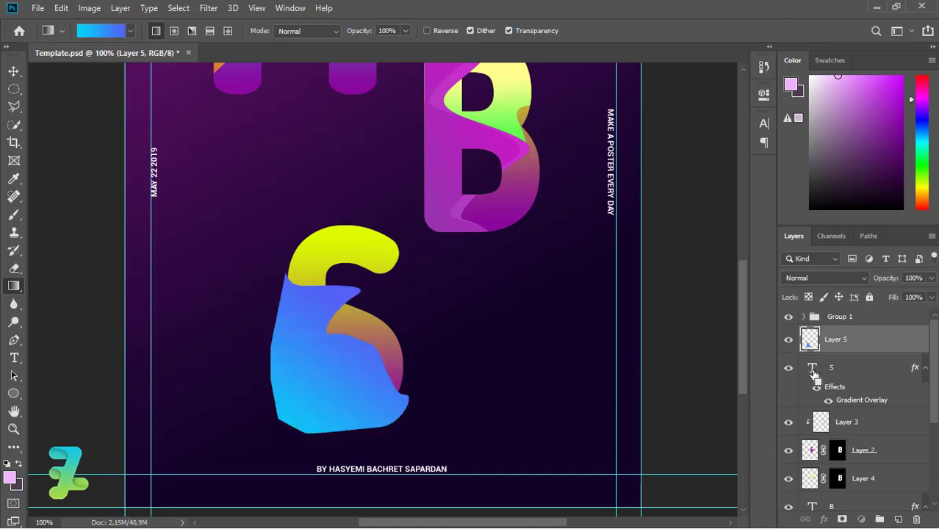
{"action": "left_click", "coordinate": [814, 373], "text": "ctrl"}
{"action": "left_click", "coordinate": [843, 519]}
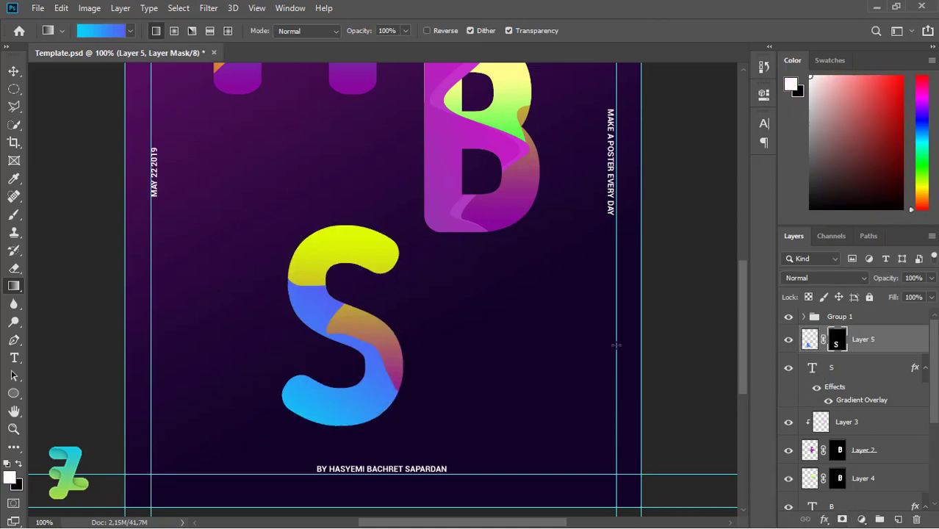
{"action": "left_click", "coordinate": [18, 216]}
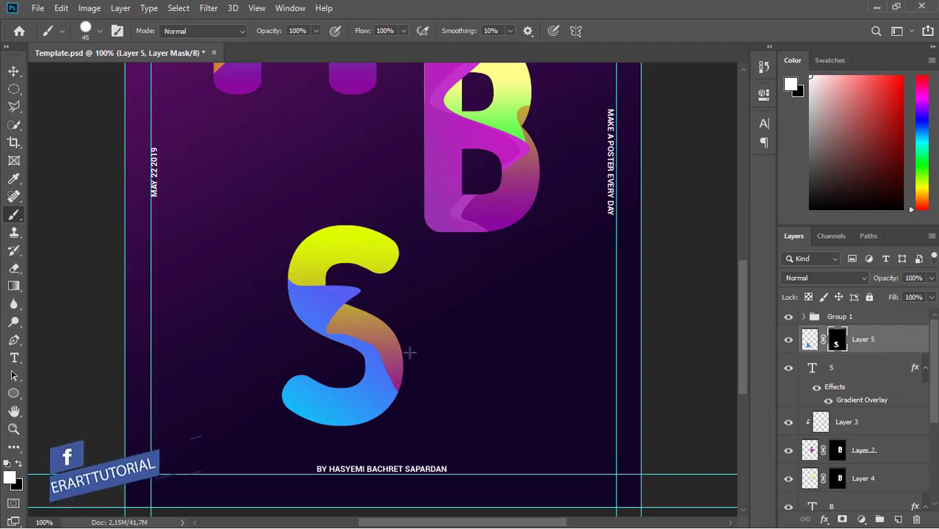
Step: Add Layer 6 as a clipping mask on the blue wave layer
{"action": "left_click", "coordinate": [897, 519]}
{"action": "right_click", "coordinate": [865, 338]}
{"action": "left_click", "coordinate": [725, 264]}
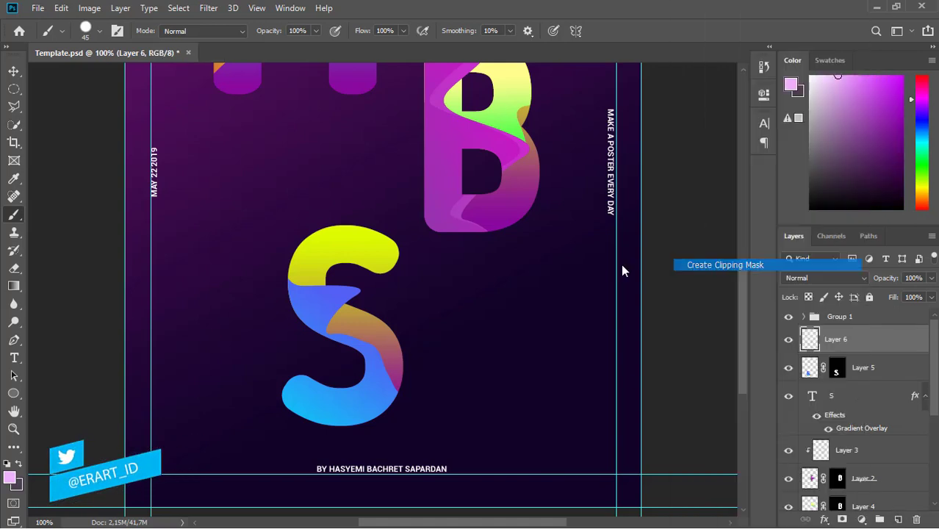
{"action": "left_click", "coordinate": [14, 339]}
{"action": "key", "text": "ctrl+plus"}
Step: Draw a pen path along the blue wave's edge and make it a selection
{"action": "left_click", "coordinate": [212, 281]}
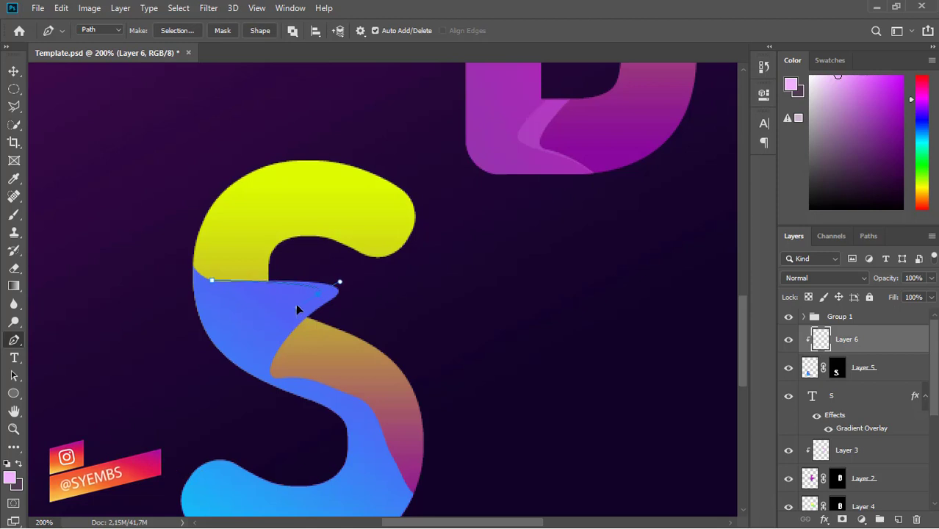
{"action": "left_click_drag", "start_coordinate": [296, 305], "coordinate": [302, 303]}
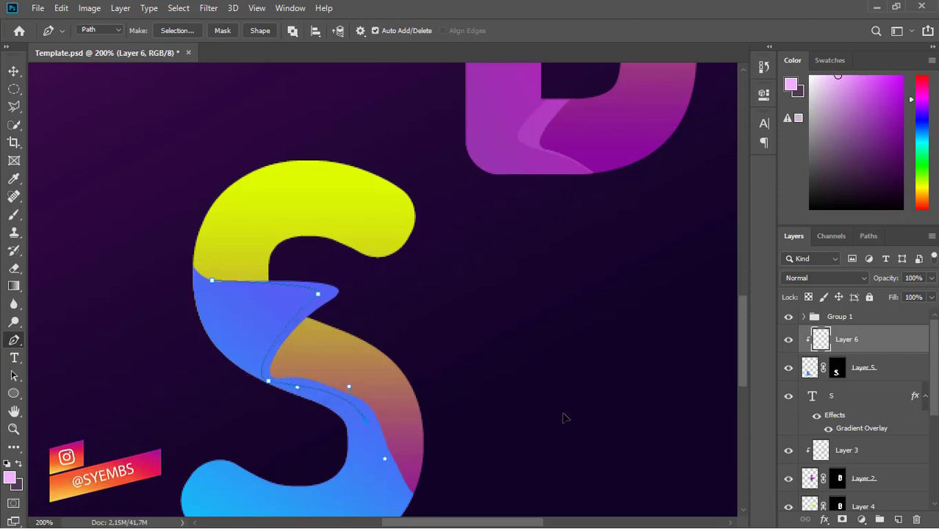
{"action": "scroll", "coordinate": [742, 377], "scroll_direction": "down", "scroll_amount": 2}
{"action": "left_click_drag", "start_coordinate": [414, 456], "coordinate": [435, 460]}
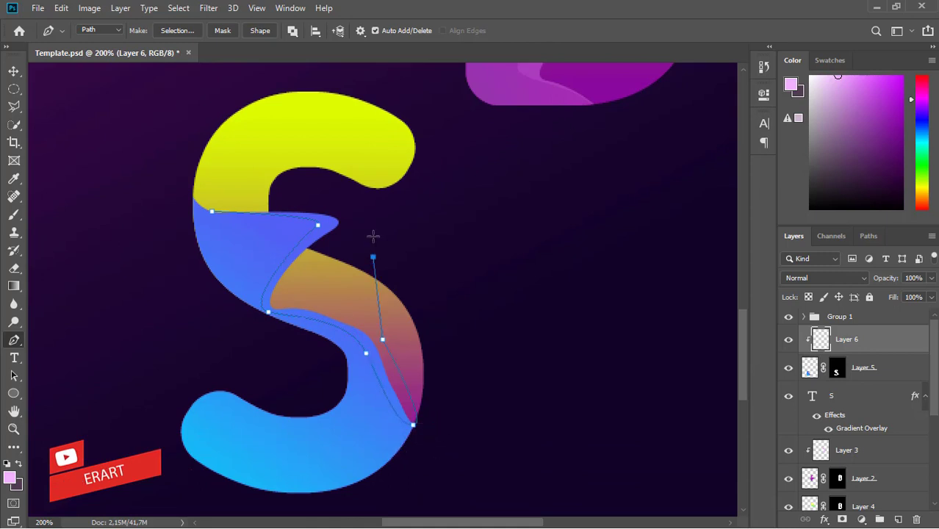
{"action": "right_click", "coordinate": [215, 218]}
{"action": "left_click", "coordinate": [242, 275]}
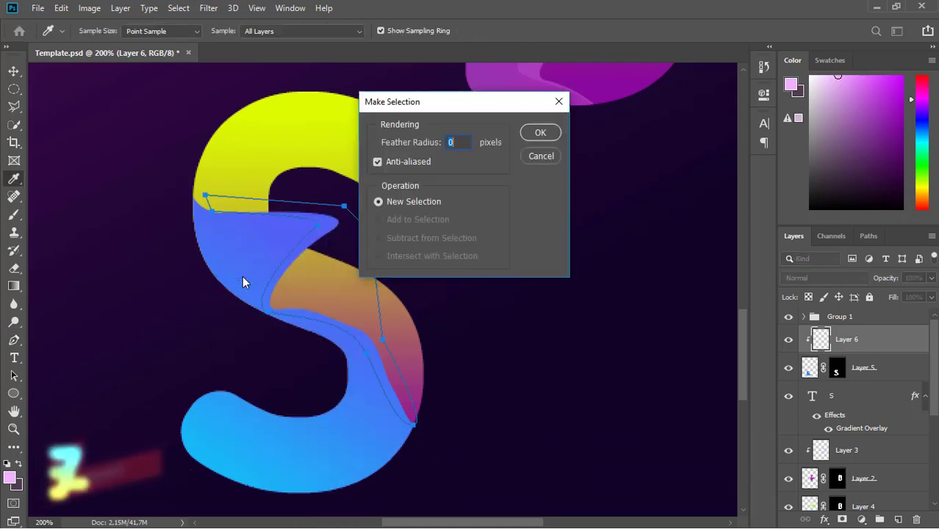
{"action": "key", "text": "Return"}
Step: Paint Bucket fill the selected strip with light blue a1c3ff, then deselect
{"action": "left_click", "coordinate": [11, 478]}
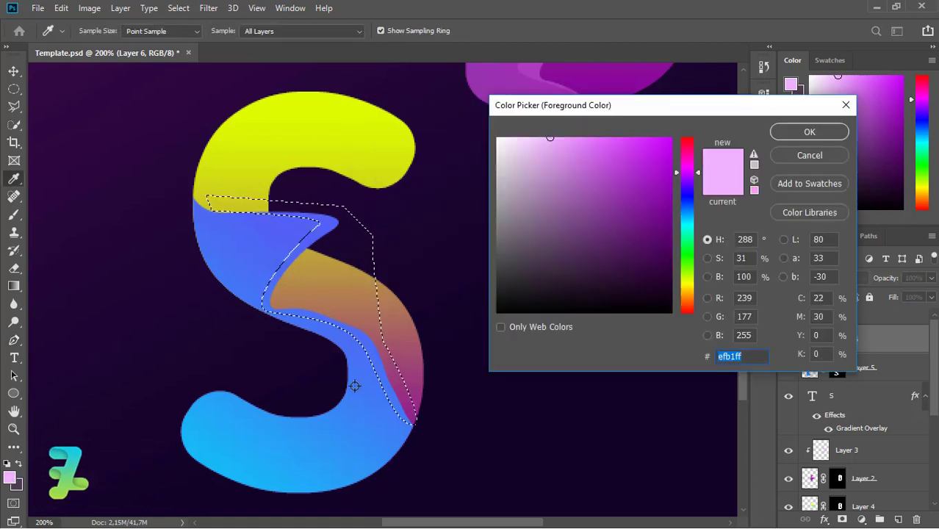
{"action": "type", "text": "a1c3ff"}
{"action": "left_click", "coordinate": [809, 132]}
{"action": "left_click", "coordinate": [14, 286]}
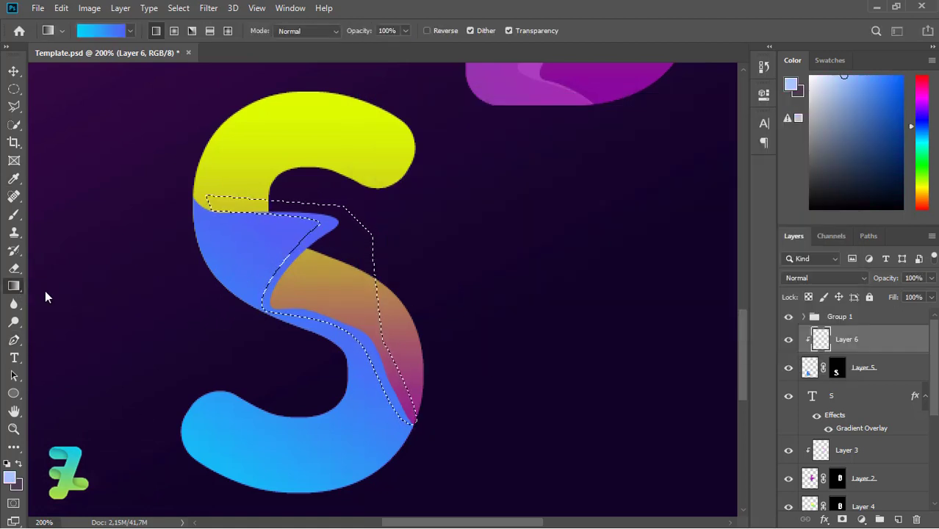
{"action": "right_click", "coordinate": [14, 285]}
{"action": "left_click", "coordinate": [73, 298]}
{"action": "left_click", "coordinate": [327, 239]}
{"action": "key", "text": "ctrl+d"}
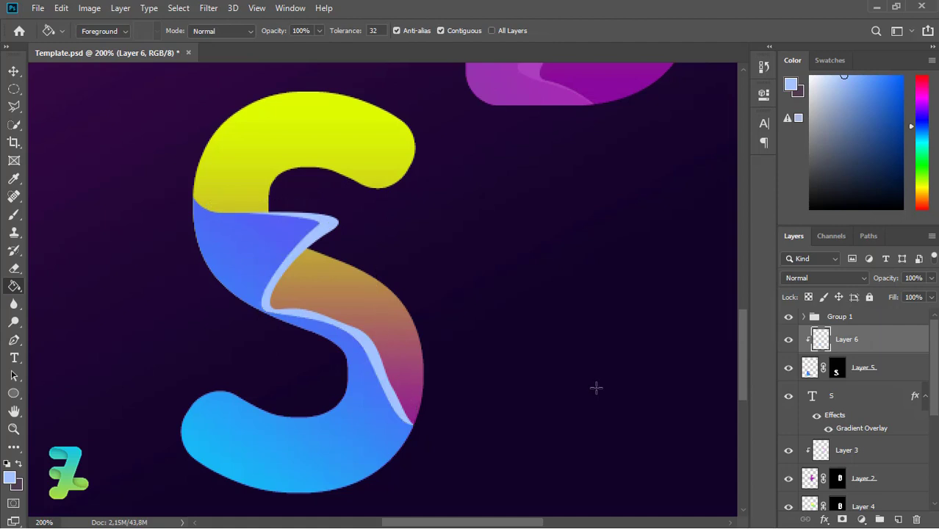
Step: Lower Layer 6's opacity to about 8% so the highlight is faint
{"action": "left_click", "coordinate": [931, 278]}
{"action": "left_click_drag", "start_coordinate": [930, 293], "coordinate": [871, 296]}
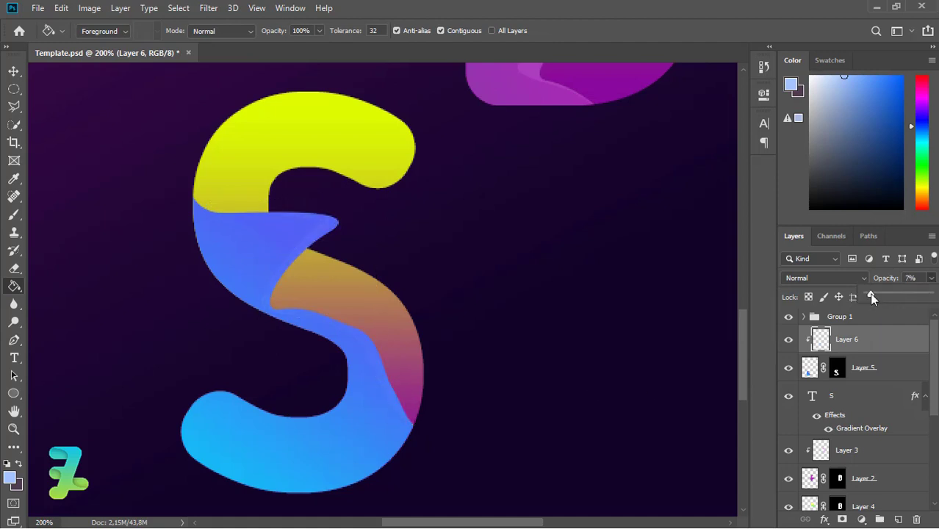
{"action": "left_click", "coordinate": [14, 71]}
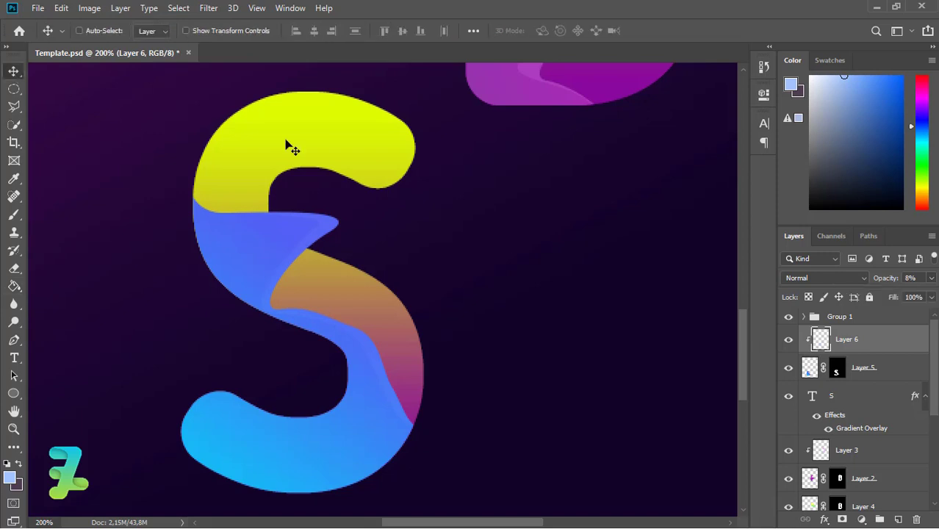
{"action": "key", "text": "ctrl+minus"}
{"action": "key", "text": "ctrl+minus"}
{"action": "key", "text": "ctrl+minus"}
Step: Draw a small circle right of the S and give it a gradient fill
{"action": "key", "text": "ctrl+plus"}
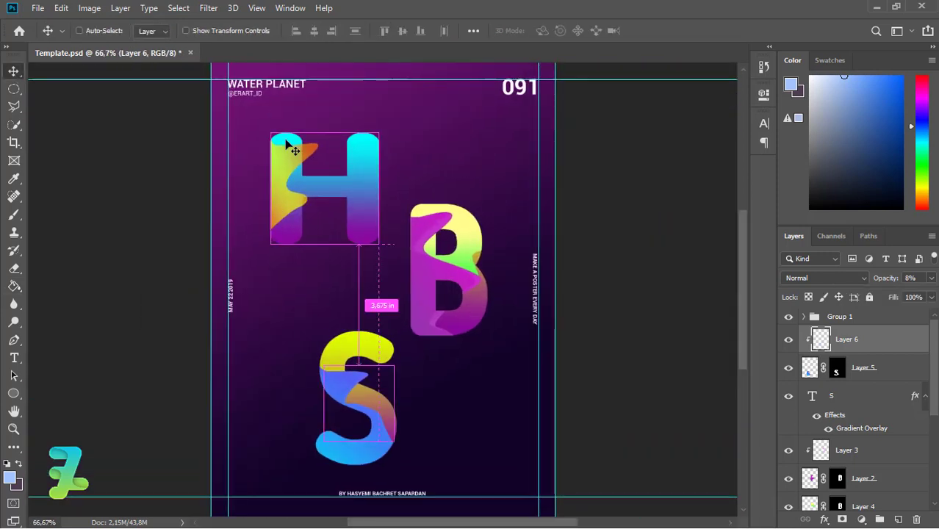
{"action": "left_click", "coordinate": [14, 392]}
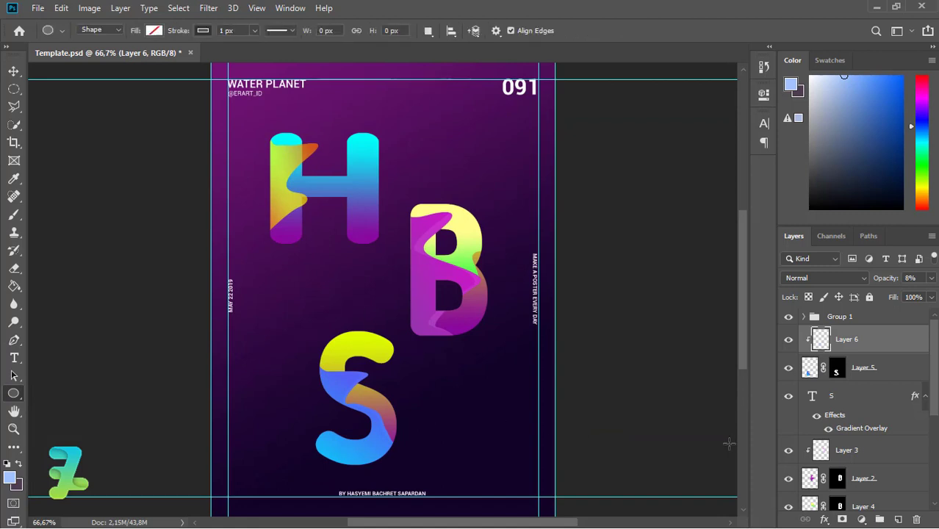
{"action": "left_click", "coordinate": [897, 519]}
{"action": "left_click_drag", "start_coordinate": [490, 416], "coordinate": [451, 376]}
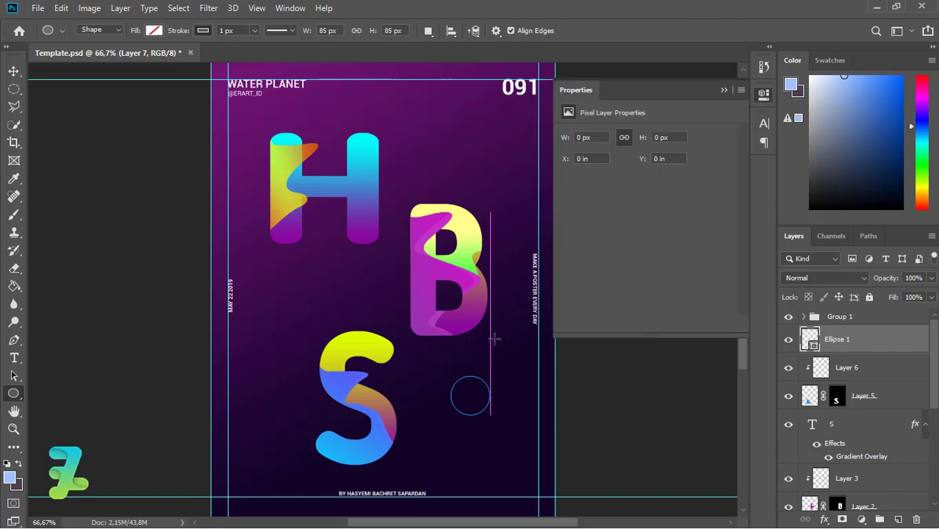
{"action": "left_click", "coordinate": [590, 202]}
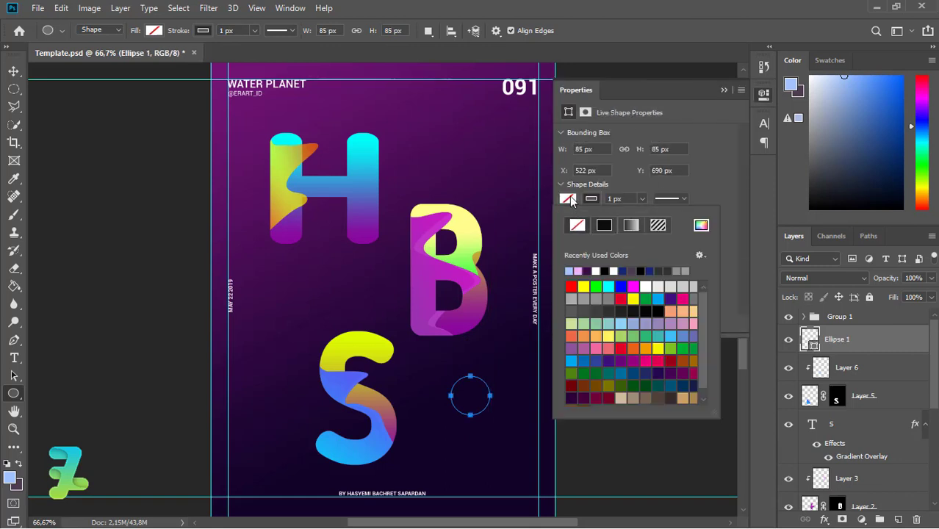
{"action": "left_click", "coordinate": [629, 225]}
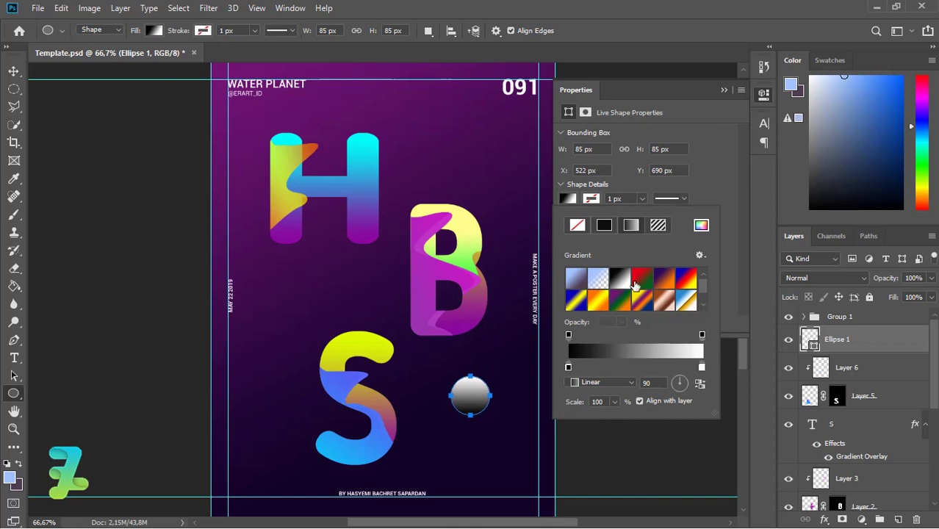
Step: Set the circle's gradient stops to bright green 63ff4f and pale yellow fffd8d
{"action": "double_click", "coordinate": [569, 367]}
{"action": "left_click", "coordinate": [661, 144]}
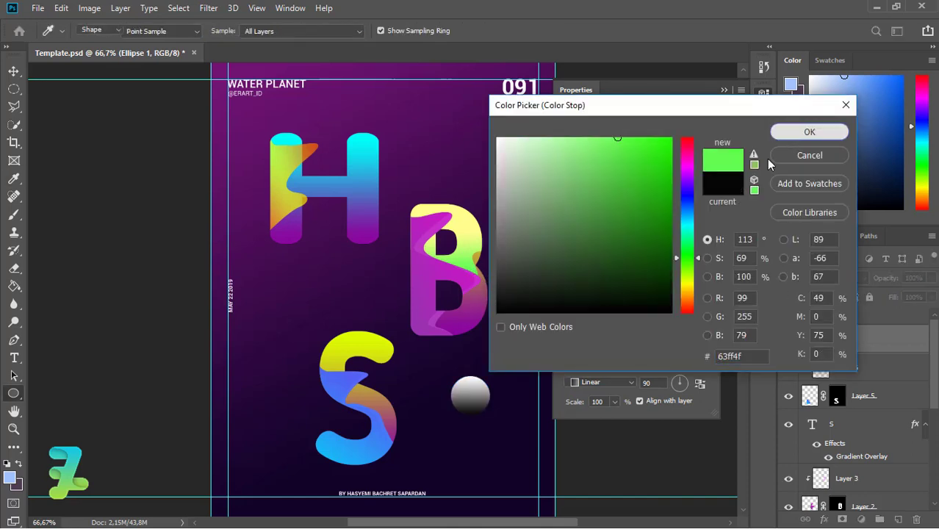
{"action": "left_click", "coordinate": [809, 130]}
{"action": "double_click", "coordinate": [701, 368]}
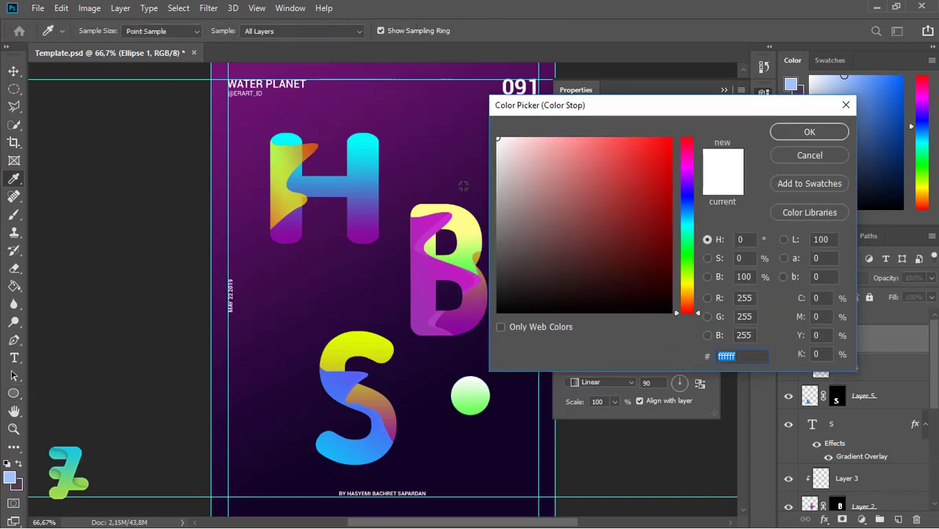
{"action": "left_click", "coordinate": [423, 210]}
{"action": "left_click", "coordinate": [804, 133]}
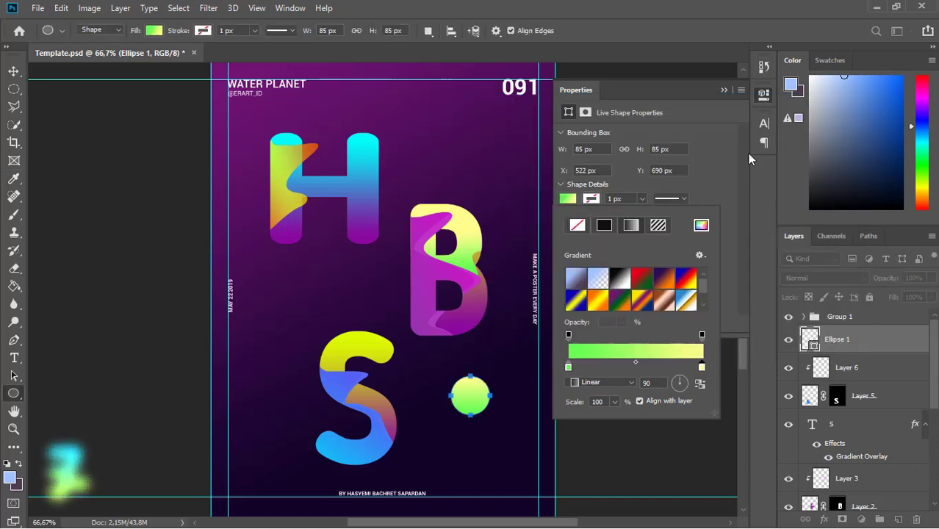
{"action": "key", "text": "Return"}
Step: Warp the circle's path, pulling it out into a teardrop shape
{"action": "left_click", "coordinate": [61, 9]}
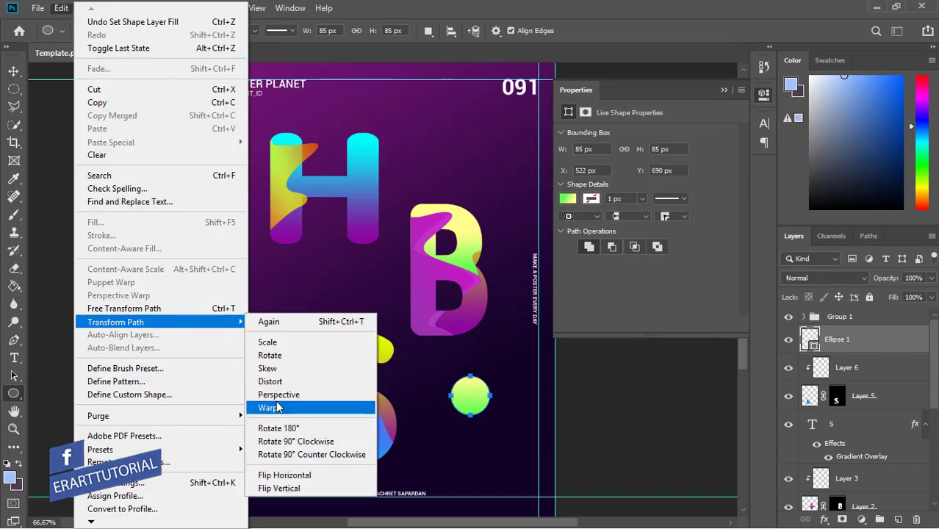
{"action": "left_click", "coordinate": [268, 407]}
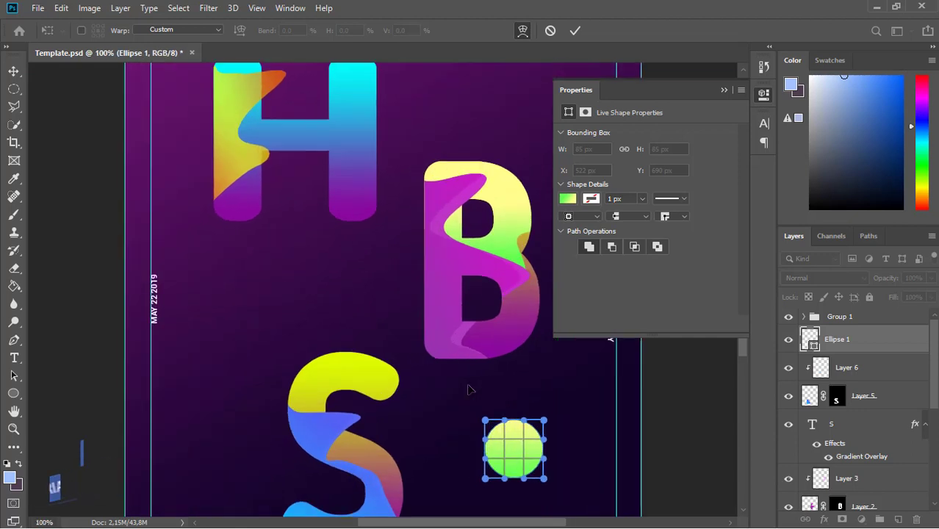
{"action": "scroll", "coordinate": [470, 390], "scroll_direction": "up", "scroll_amount": 2}
{"action": "scroll", "coordinate": [713, 335], "scroll_direction": "down", "scroll_amount": 2}
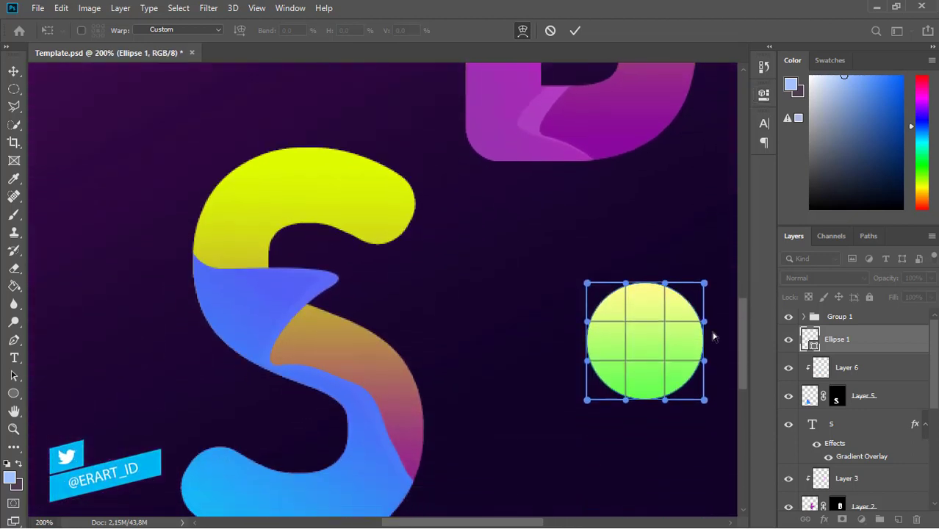
{"action": "left_click_drag", "start_coordinate": [602, 342], "coordinate": [656, 339]}
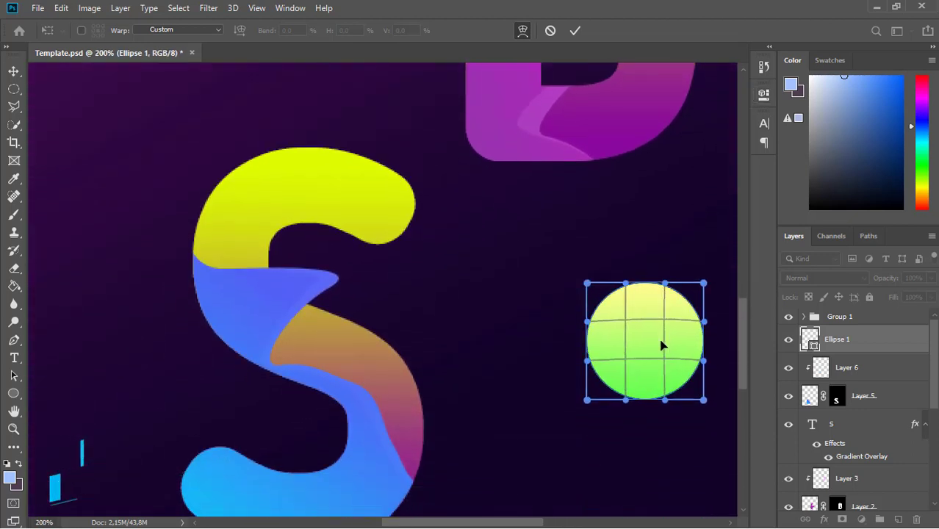
{"action": "scroll", "coordinate": [656, 339], "scroll_direction": "right", "scroll_amount": 5}
{"action": "mouse_move", "coordinate": [402, 284]}
{"action": "left_mouse_down"}
{"action": "mouse_move", "coordinate": [419, 248]}
{"action": "mouse_move", "coordinate": [493, 214]}
{"action": "left_mouse_up"}
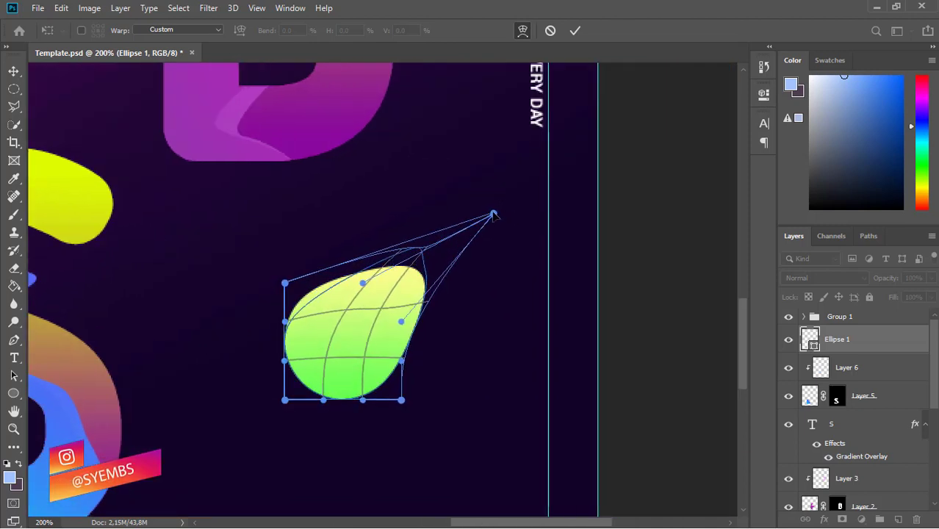
{"action": "mouse_move", "coordinate": [285, 282]}
{"action": "left_mouse_down"}
{"action": "mouse_move", "coordinate": [373, 224]}
{"action": "mouse_move", "coordinate": [463, 220]}
{"action": "mouse_move", "coordinate": [441, 189]}
{"action": "left_mouse_up"}
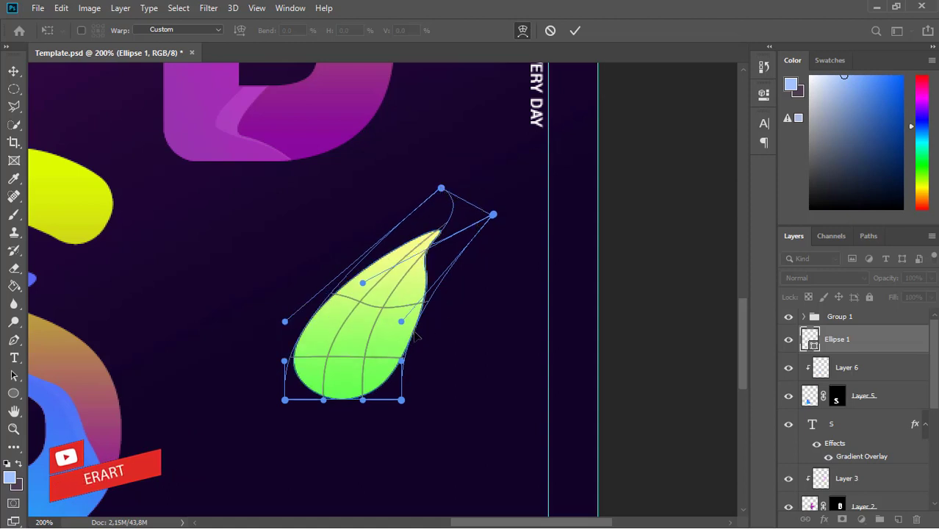
{"action": "mouse_move", "coordinate": [415, 335]}
{"action": "left_mouse_down"}
{"action": "mouse_move", "coordinate": [406, 314]}
{"action": "mouse_move", "coordinate": [422, 323]}
{"action": "left_mouse_up"}
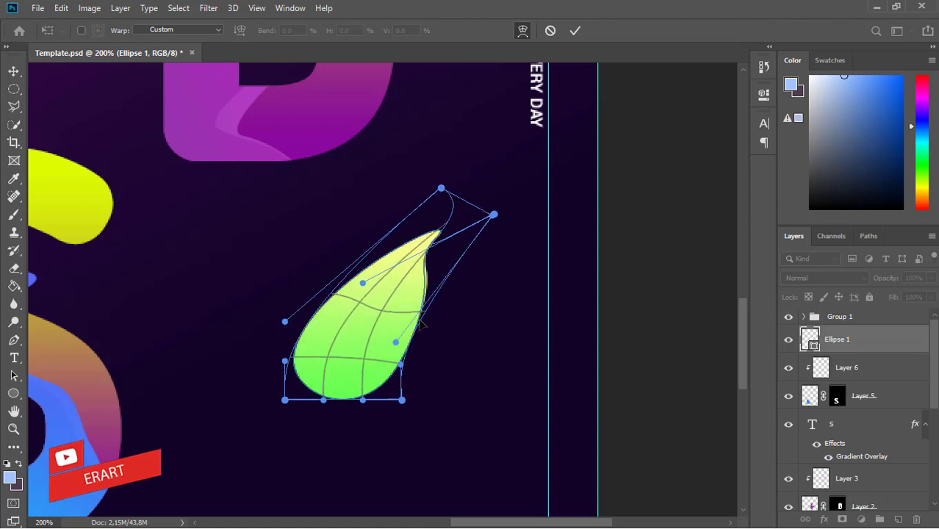
Step: Refine the droplet's pointed, curling tip, commit the warp and move it beside the S
{"action": "left_click_drag", "start_coordinate": [493, 214], "coordinate": [418, 253]}
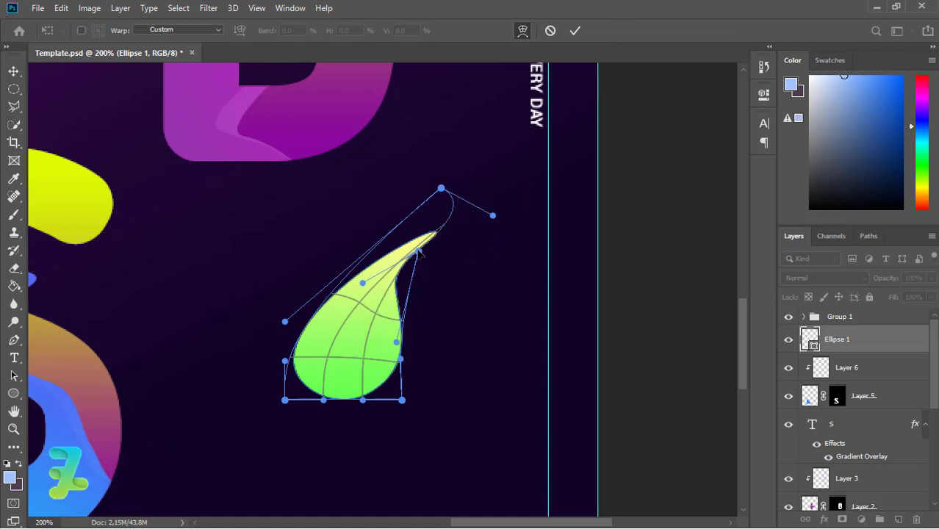
{"action": "left_click_drag", "start_coordinate": [441, 189], "coordinate": [450, 206]}
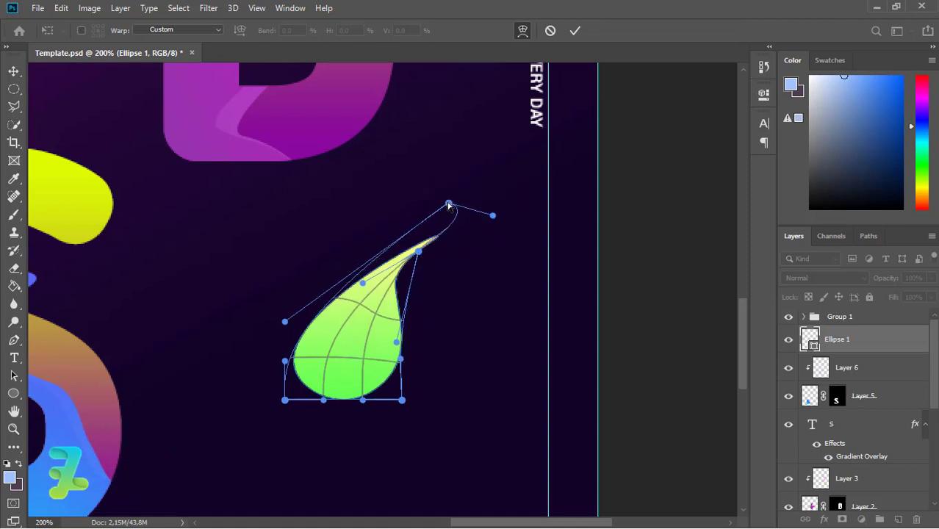
{"action": "left_click_drag", "start_coordinate": [423, 250], "coordinate": [445, 248]}
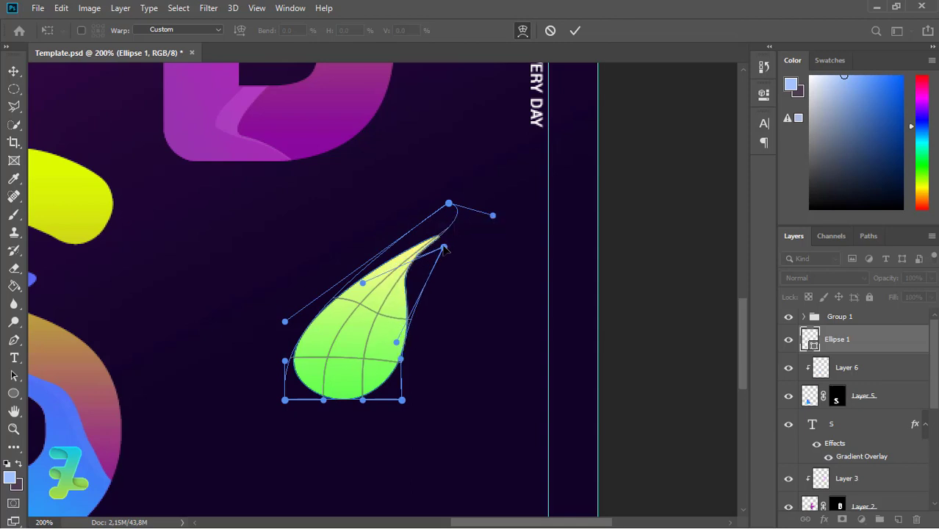
{"action": "left_click_drag", "start_coordinate": [402, 361], "coordinate": [394, 342]}
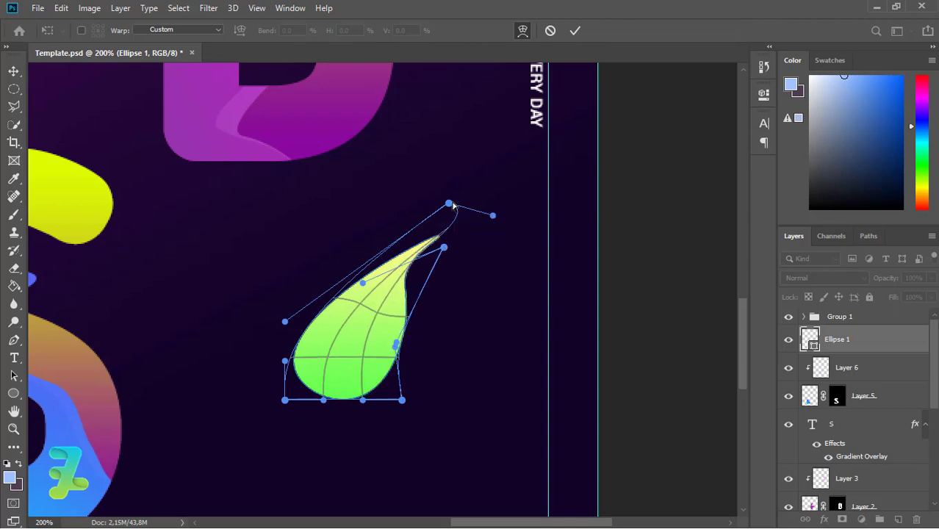
{"action": "left_click_drag", "start_coordinate": [449, 204], "coordinate": [440, 208]}
{"action": "left_click_drag", "start_coordinate": [444, 247], "coordinate": [415, 292]}
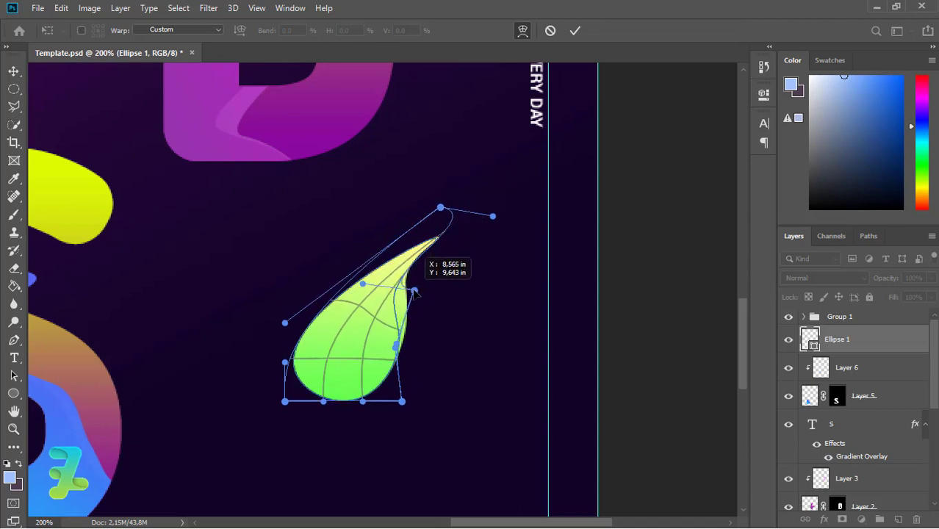
{"action": "mouse_move", "coordinate": [454, 211]}
{"action": "left_mouse_down"}
{"action": "mouse_move", "coordinate": [482, 221]}
{"action": "mouse_move", "coordinate": [491, 248]}
{"action": "mouse_move", "coordinate": [475, 252]}
{"action": "left_mouse_up"}
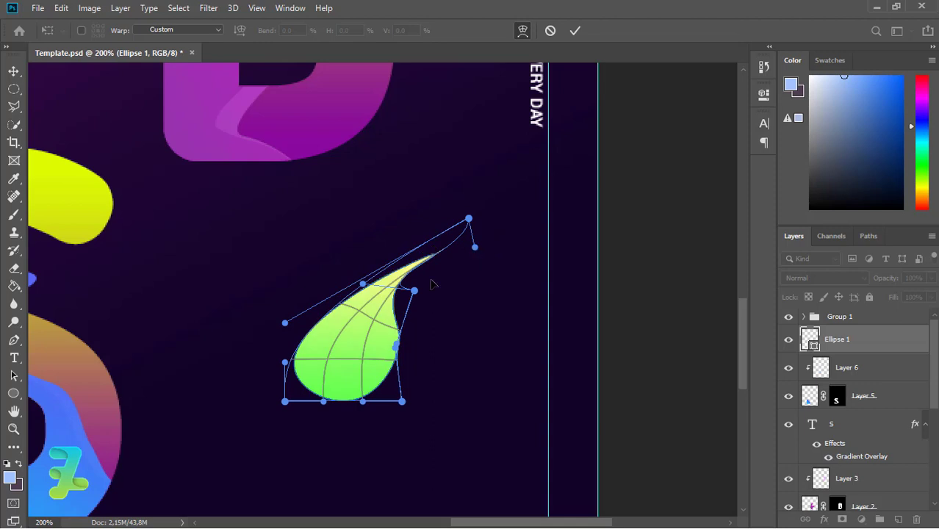
{"action": "mouse_move", "coordinate": [414, 291]}
{"action": "left_mouse_down"}
{"action": "mouse_move", "coordinate": [443, 311]}
{"action": "mouse_move", "coordinate": [425, 314]}
{"action": "left_mouse_up"}
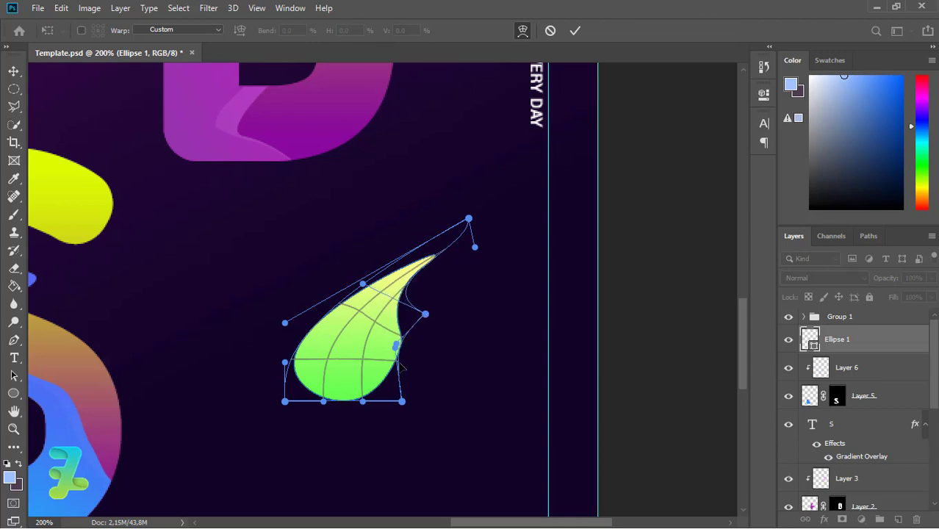
{"action": "left_click", "coordinate": [13, 74]}
{"action": "left_click", "coordinate": [429, 212]}
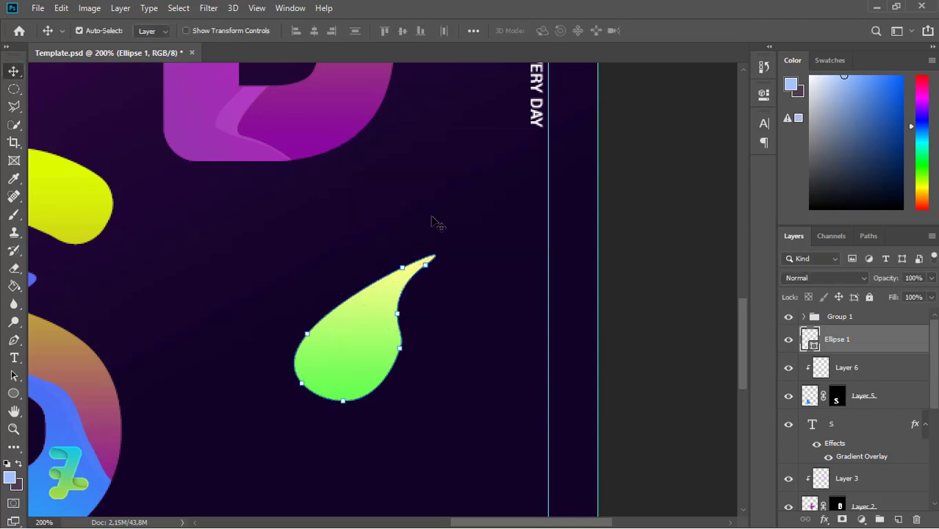
{"action": "mouse_move", "coordinate": [350, 344]}
{"action": "left_mouse_down"}
{"action": "mouse_move", "coordinate": [332, 331]}
{"action": "mouse_move", "coordinate": [299, 340]}
{"action": "left_mouse_up"}
Step: Add a Gradient Overlay to Ellipse 1 ending in green 4cf04c, angle -90
{"action": "key", "text": "ctrl+minus"}
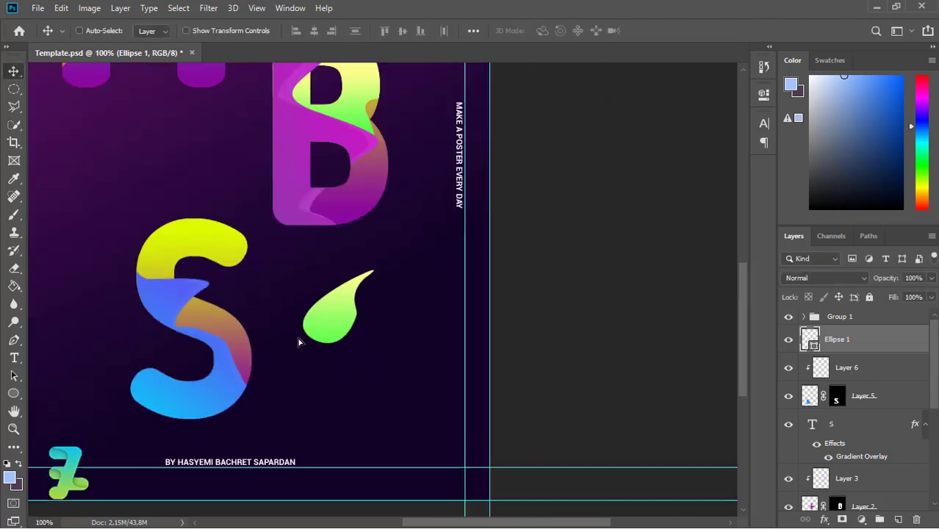
{"action": "double_click", "coordinate": [884, 344]}
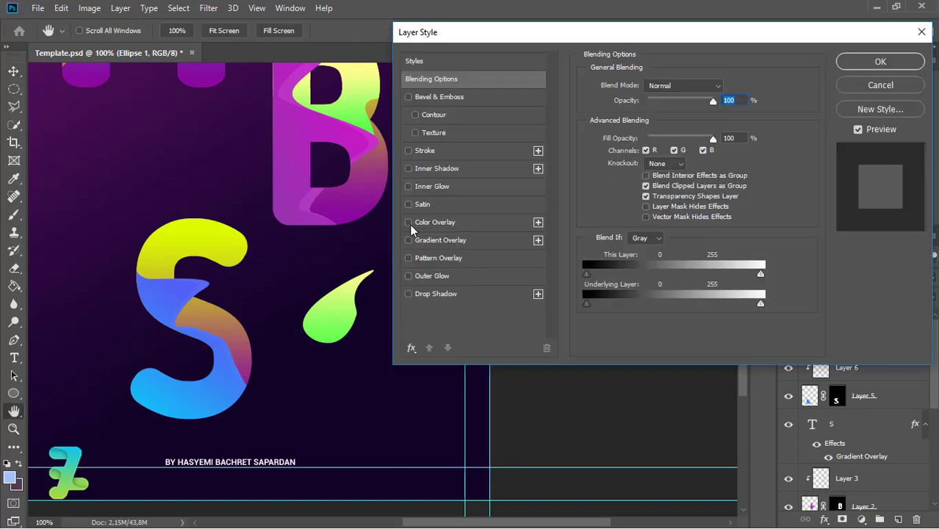
{"action": "left_click", "coordinate": [412, 240]}
{"action": "left_click", "coordinate": [665, 115]}
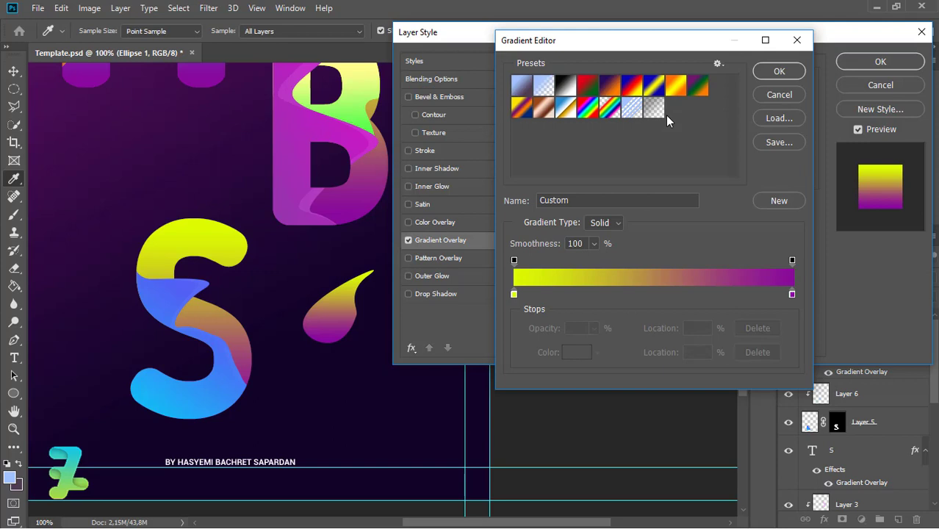
{"action": "double_click", "coordinate": [787, 295]}
{"action": "type", "text": "4cf04c"}
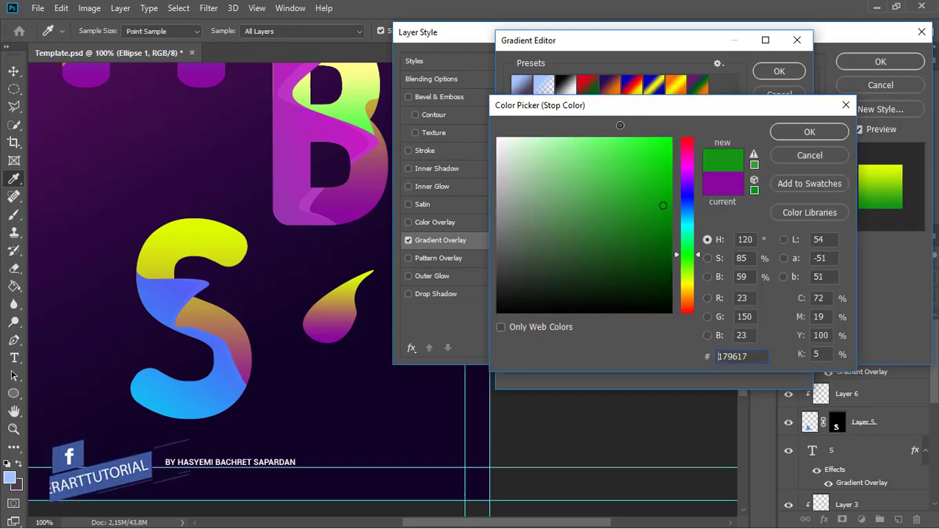
{"action": "left_click", "coordinate": [809, 132]}
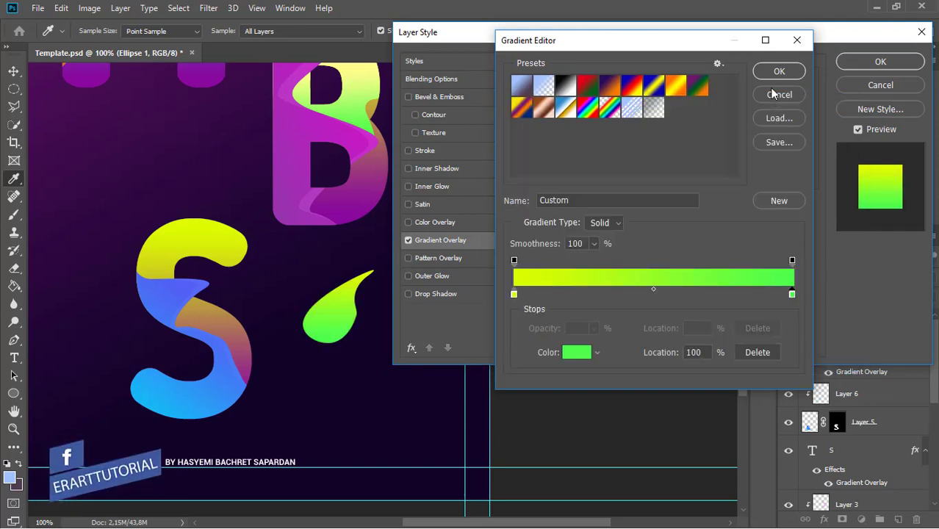
{"action": "left_click", "coordinate": [775, 71]}
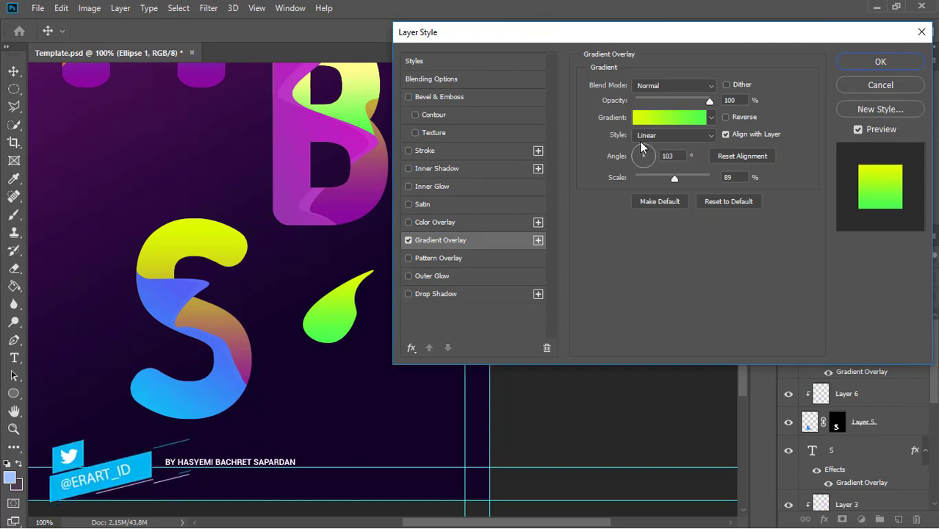
{"action": "double_click", "coordinate": [657, 148]}
{"action": "type", "text": "-90"}
{"action": "left_click", "coordinate": [865, 66]}
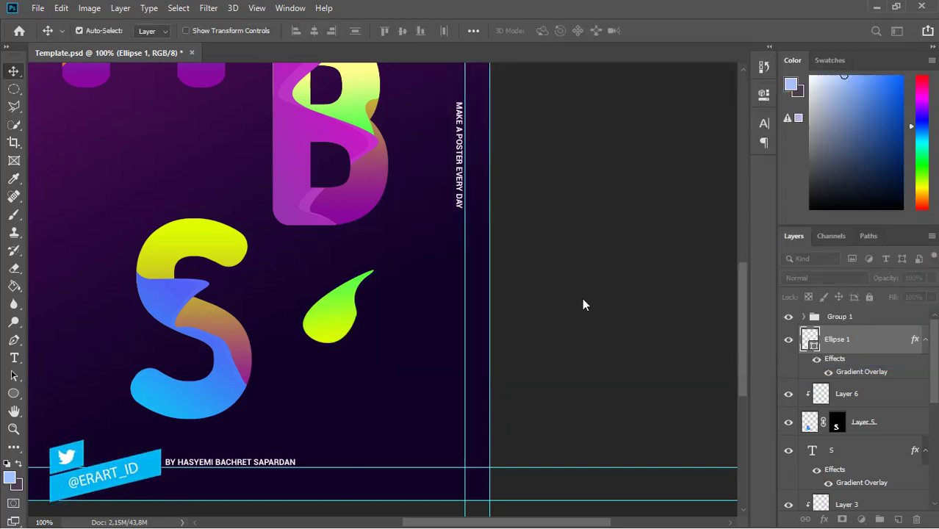
Step: Duplicate the droplet, hide the original Ellipse 1 and flip the copy horizontally
{"action": "key", "text": "ctrl+j"}
{"action": "left_click", "coordinate": [787, 397]}
{"action": "mouse_move", "coordinate": [326, 311]}
{"action": "left_mouse_down"}
{"action": "mouse_move", "coordinate": [308, 322]}
{"action": "mouse_move", "coordinate": [330, 364]}
{"action": "mouse_move", "coordinate": [338, 348]}
{"action": "left_mouse_up"}
{"action": "left_click", "coordinate": [61, 8]}
{"action": "left_click", "coordinate": [285, 475]}
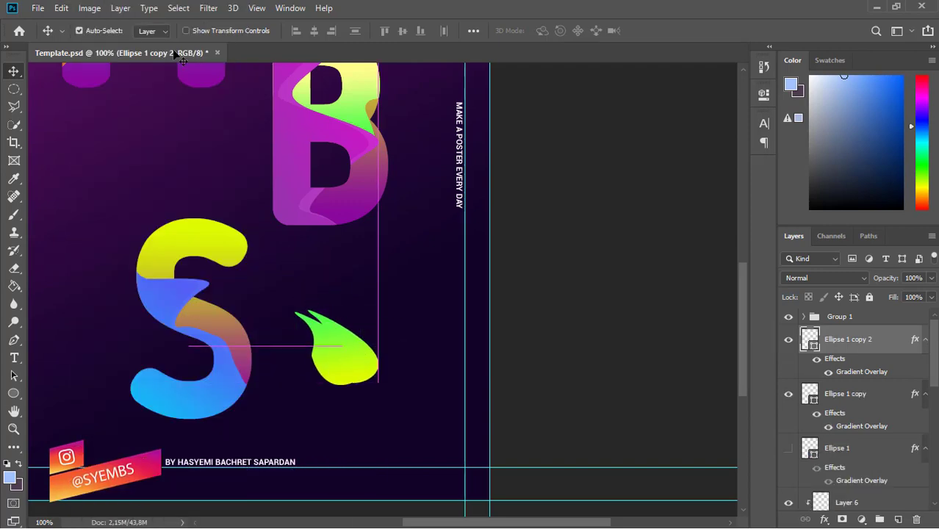
Step: Rotate the newest droplet copy by about -18° so it overlaps the first
{"action": "left_click", "coordinate": [61, 8]}
{"action": "left_click", "coordinate": [269, 355]}
{"action": "mouse_move", "coordinate": [397, 367]}
{"action": "left_mouse_down"}
{"action": "mouse_move", "coordinate": [402, 338]}
{"action": "mouse_move", "coordinate": [356, 353]}
{"action": "left_mouse_up"}
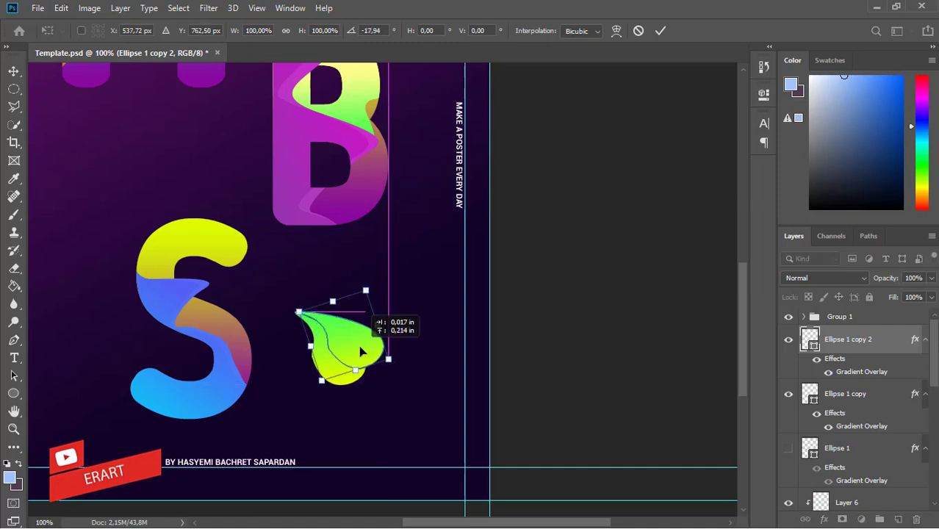
{"action": "left_click", "coordinate": [13, 70]}
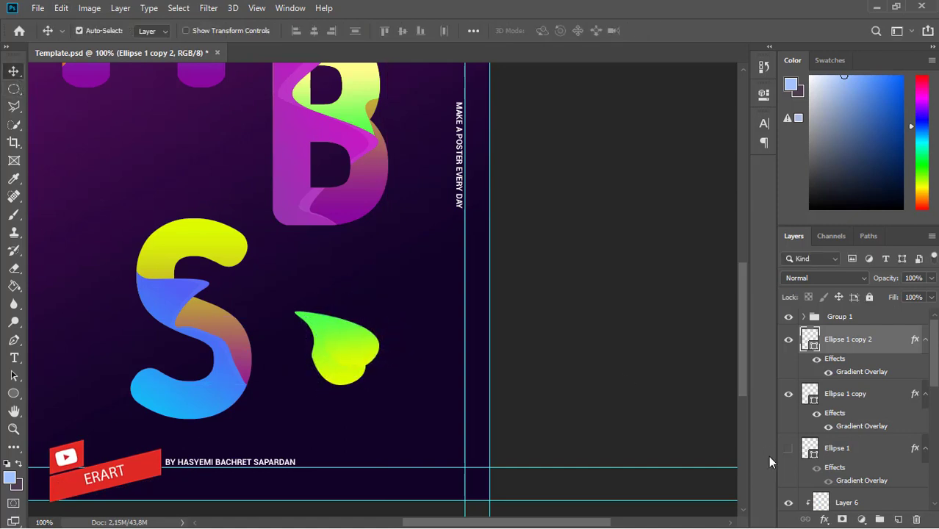
Step: Move Ellipse 1 copy above copy 2 and add Layer 7 clipped to the droplet below
{"action": "left_click_drag", "start_coordinate": [809, 396], "coordinate": [813, 332]}
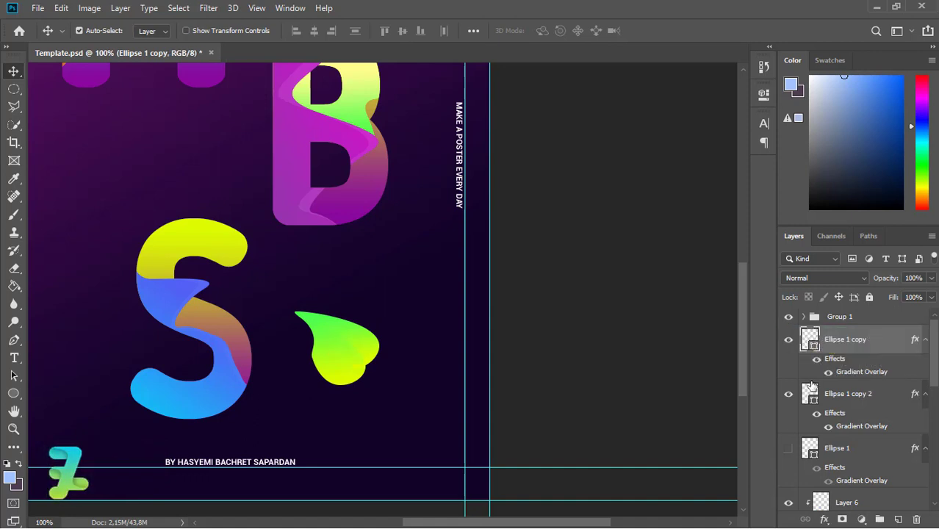
{"action": "left_click", "coordinate": [898, 519]}
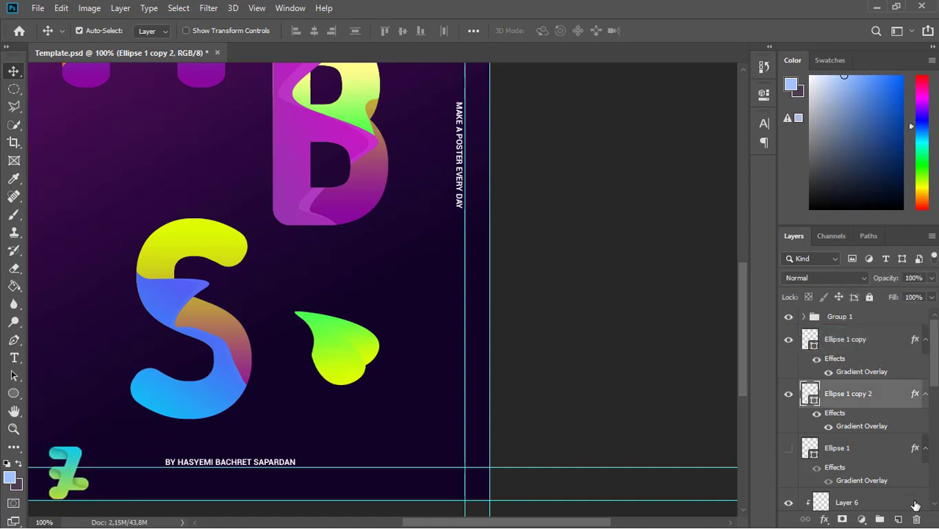
{"action": "right_click", "coordinate": [892, 397]}
{"action": "left_click", "coordinate": [763, 264]}
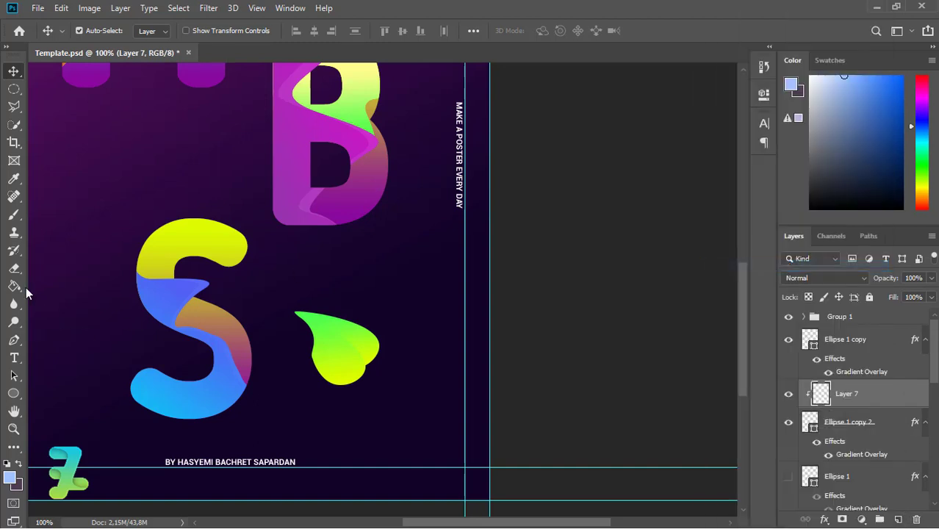
Step: Pick a dark green foreground and a soft round brush, then select Ellipse 1 copy 2
{"action": "key", "text": "b"}
{"action": "left_click", "coordinate": [10, 478]}
{"action": "left_click", "coordinate": [684, 250]}
{"action": "left_click", "coordinate": [620, 245]}
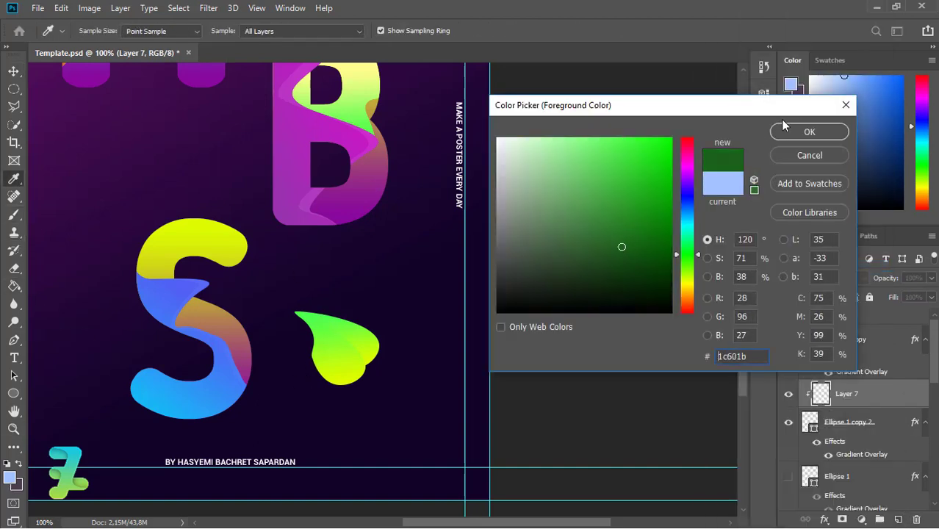
{"action": "left_click", "coordinate": [808, 130]}
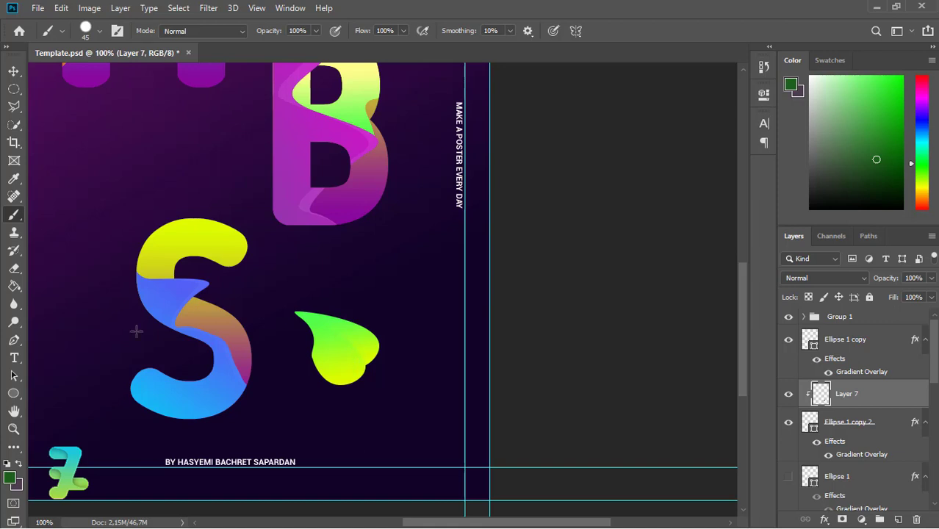
{"action": "left_click", "coordinate": [100, 31]}
{"action": "double_click", "coordinate": [59, 140]}
{"action": "key", "text": "ctrl+plus"}
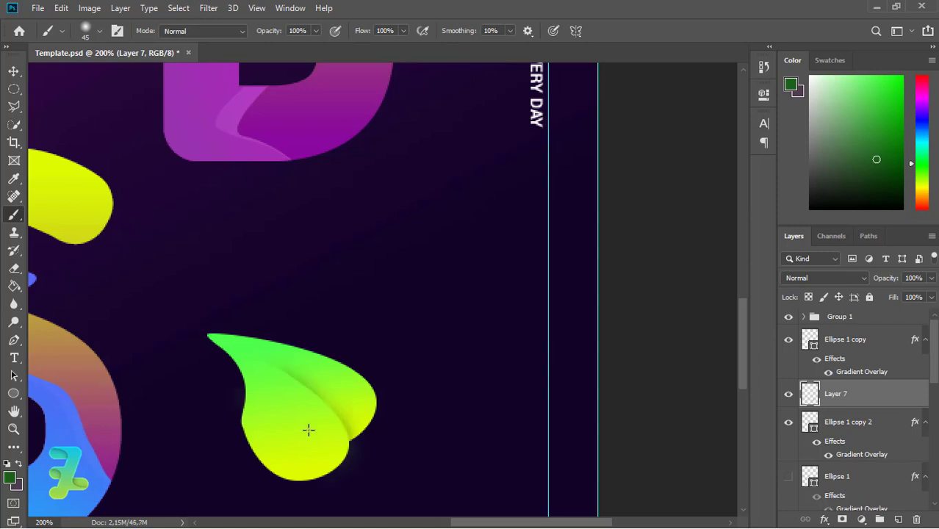
{"action": "left_click", "coordinate": [881, 426]}
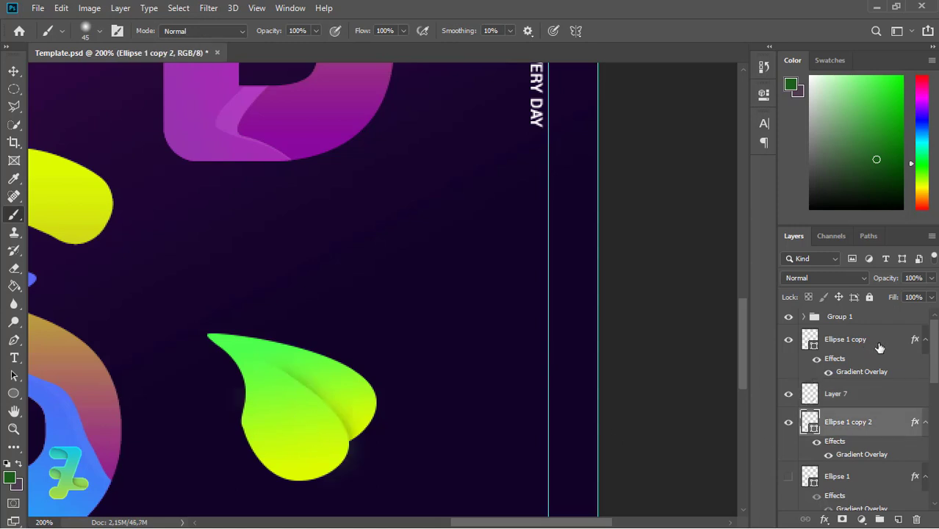
Step: Group Ellipse 1 copy 2, Layer 7 and Ellipse 1 copy into Group 2, leaving its layer style unchanged
{"action": "left_click", "coordinate": [879, 346], "text": "shift"}
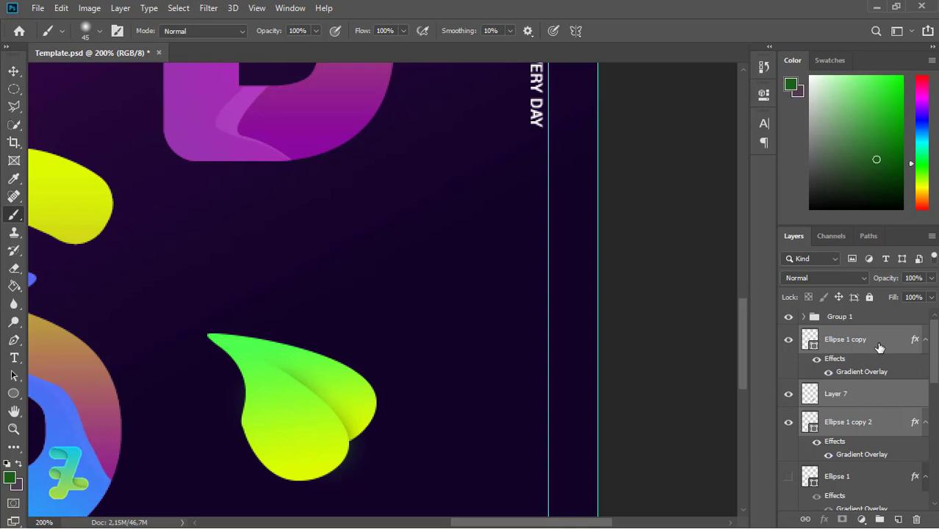
{"action": "key", "text": "ctrl+g"}
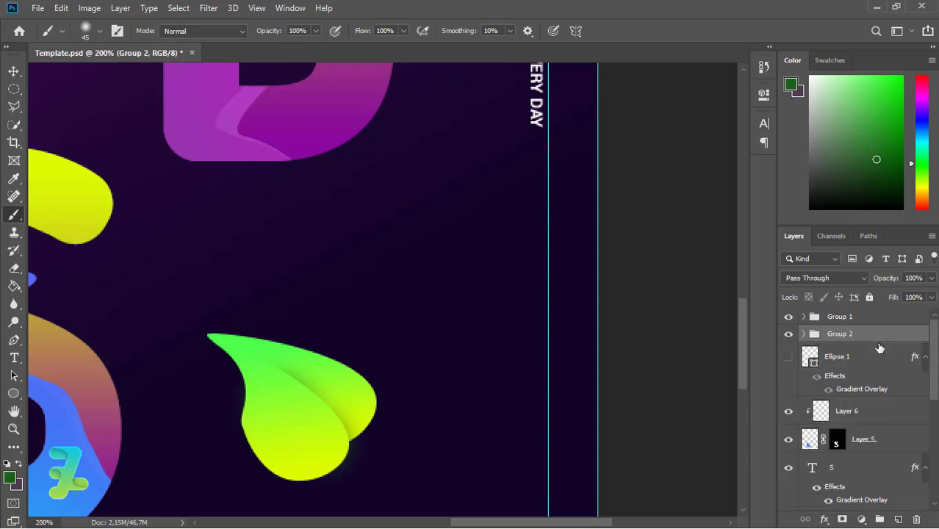
{"action": "left_click", "coordinate": [788, 336]}
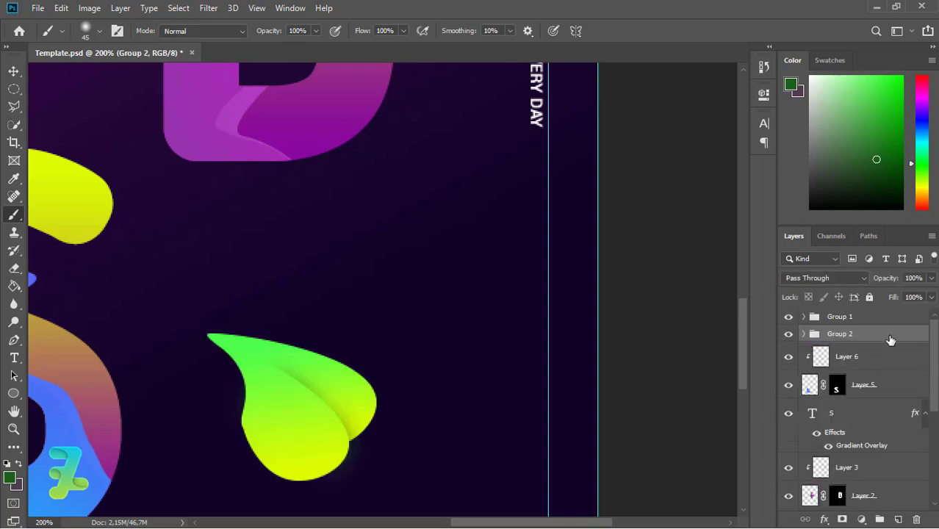
{"action": "double_click", "coordinate": [891, 340]}
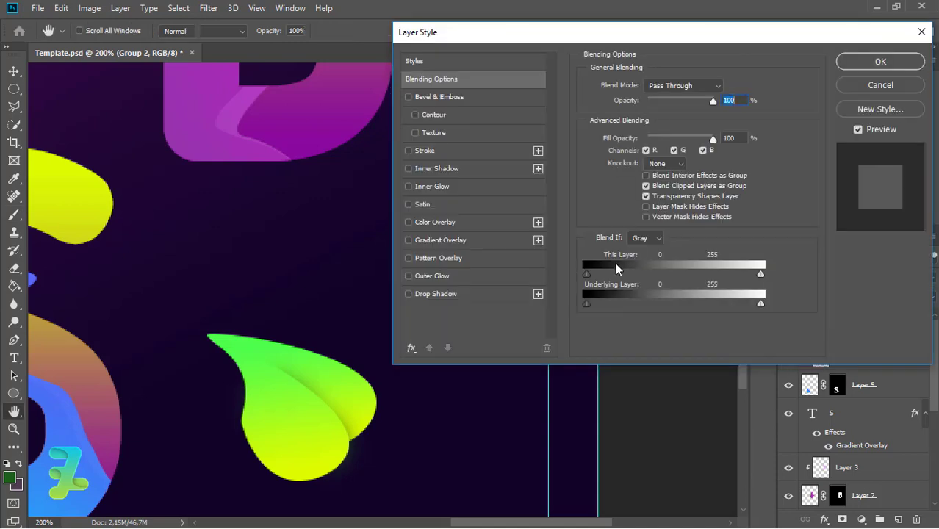
{"action": "left_click", "coordinate": [408, 241]}
{"action": "left_click", "coordinate": [407, 241]}
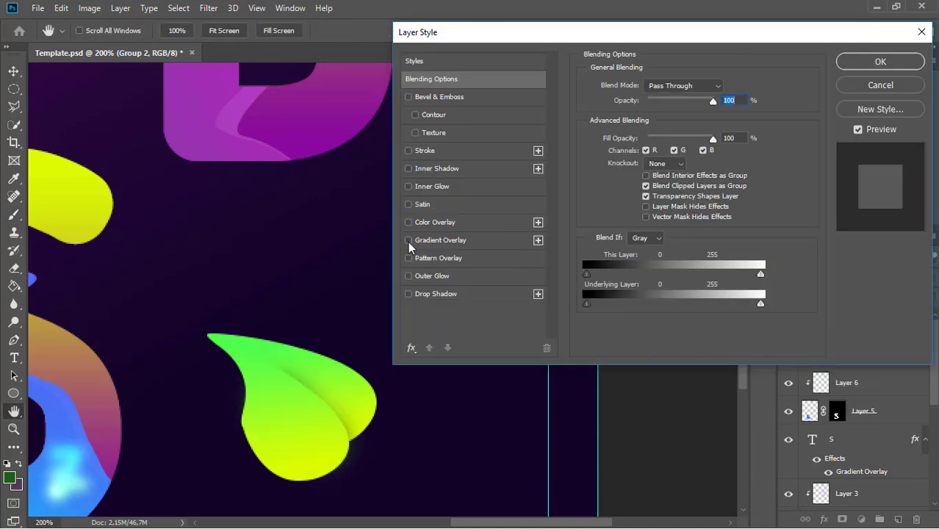
{"action": "left_click", "coordinate": [862, 91]}
Step: Move the hidden Ellipse 1 out above Group 2 and view the poster at 100%
{"action": "left_click", "coordinate": [804, 335]}
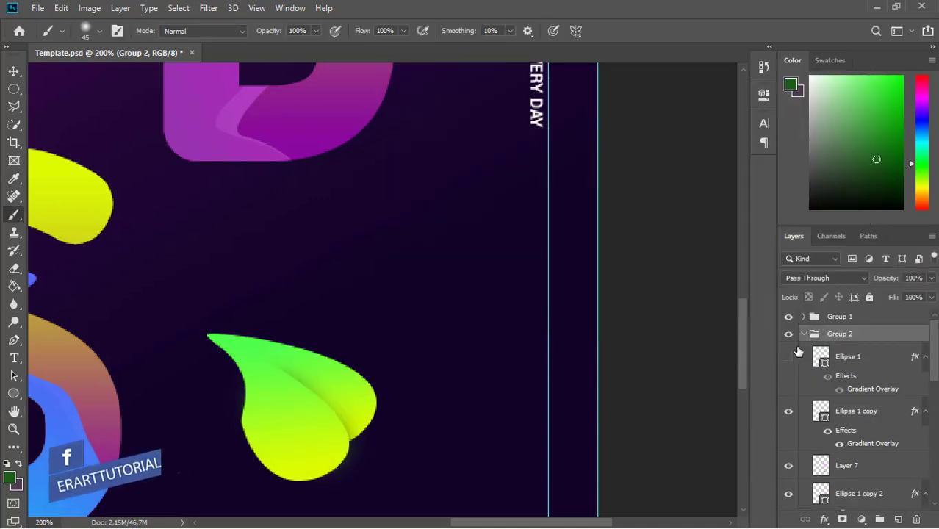
{"action": "left_click", "coordinate": [789, 356]}
{"action": "left_click", "coordinate": [788, 356]}
{"action": "left_click_drag", "start_coordinate": [815, 335], "coordinate": [809, 397]}
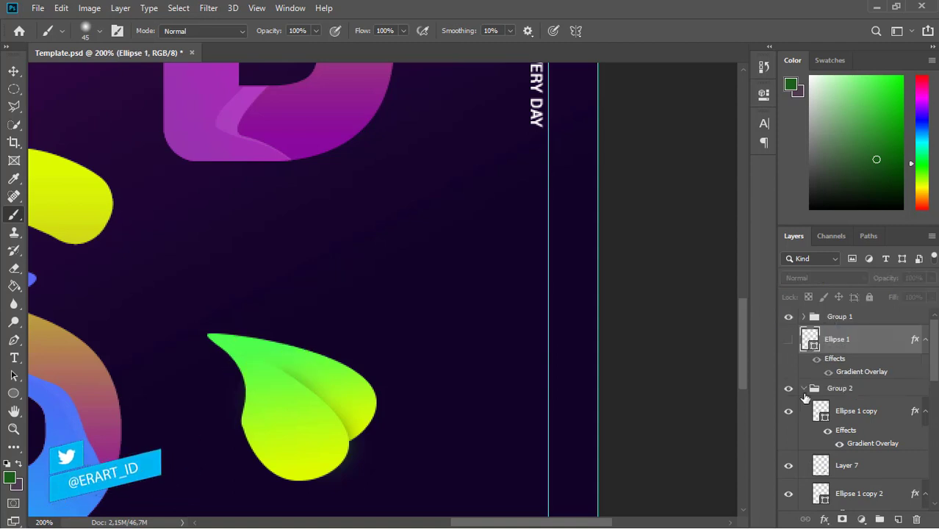
{"action": "left_click", "coordinate": [804, 388]}
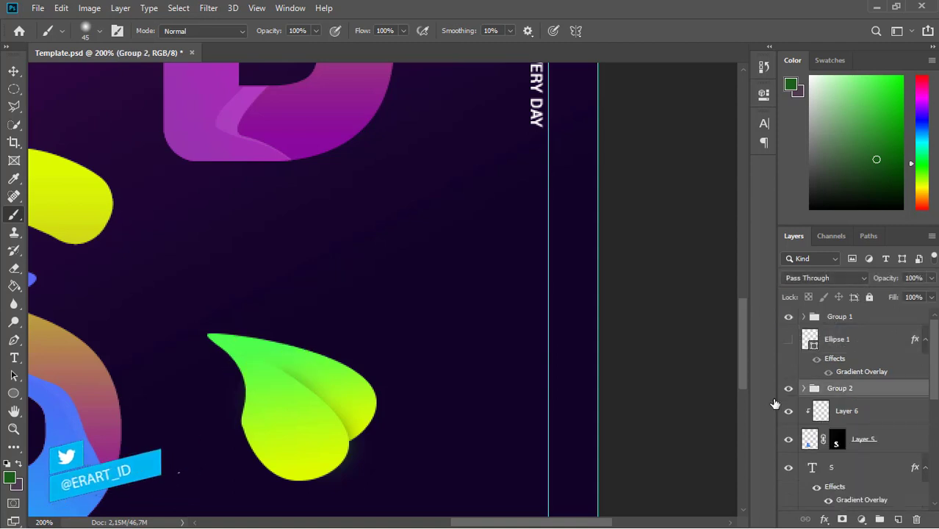
{"action": "key", "text": "ctrl+0"}
{"action": "key", "text": "ctrl+1"}
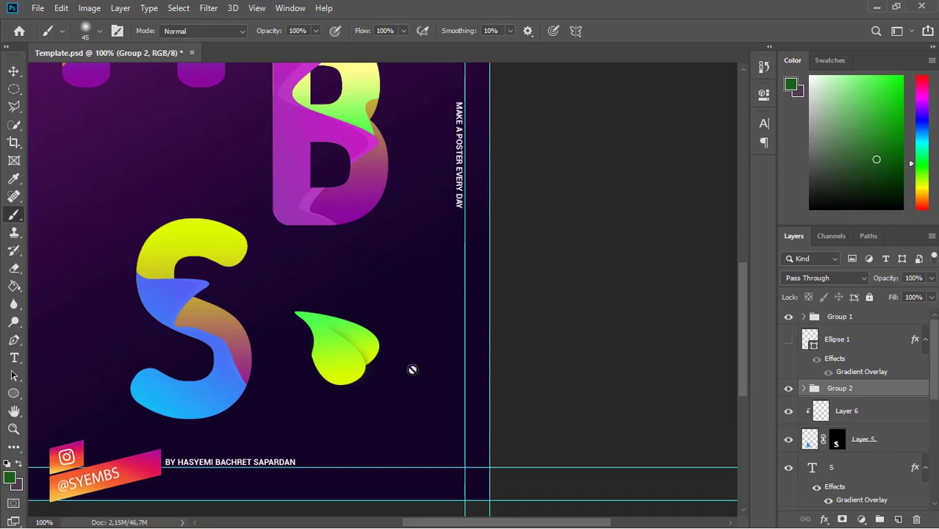
Step: Scale the leaf droplet down to about 82% and place it beside the S
{"action": "key", "text": "ctrl+t"}
{"action": "left_click_drag", "start_coordinate": [381, 310], "coordinate": [366, 318]}
{"action": "left_click_drag", "start_coordinate": [332, 348], "coordinate": [328, 347]}
{"action": "key", "text": "Return"}
Step: Duplicate the leaf group and move the copy up beside the H
{"action": "key", "text": "ctrl+minus"}
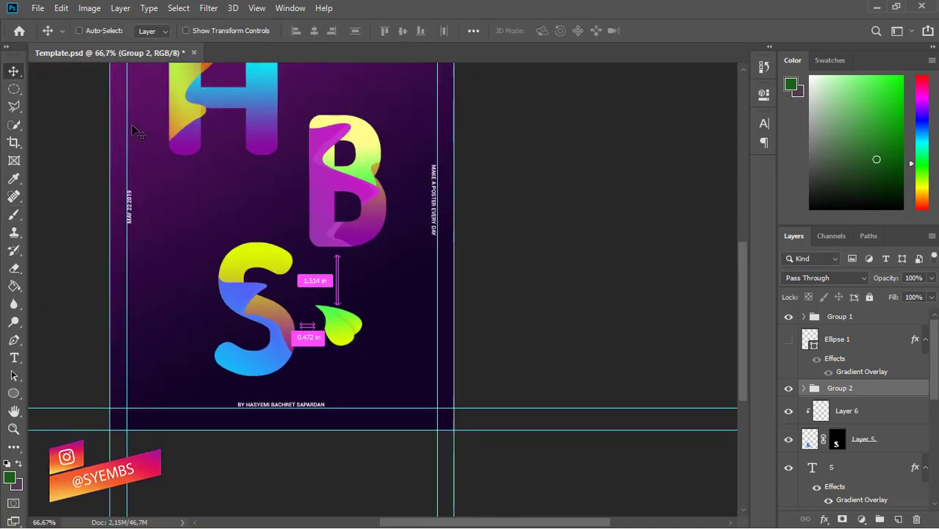
{"action": "key", "text": "ctrl+minus"}
{"action": "left_click_drag", "start_coordinate": [424, 382], "coordinate": [424, 379]}
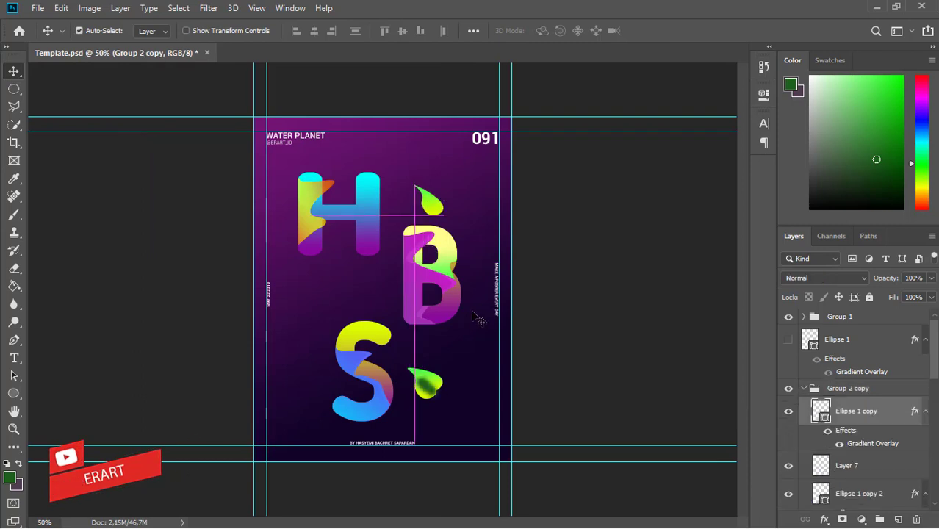
{"action": "left_click", "coordinate": [804, 388]}
{"action": "left_click_drag", "start_coordinate": [471, 363], "coordinate": [484, 168]}
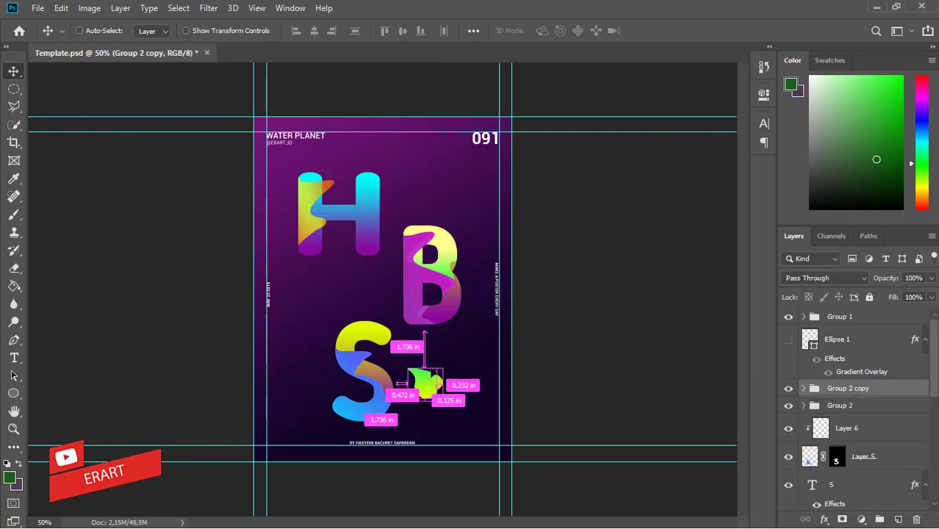
Step: Tilt the leaf copy beside the H with a free rotation of about 30°
{"action": "left_click", "coordinate": [61, 8]}
{"action": "mouse_move", "coordinate": [159, 322]}
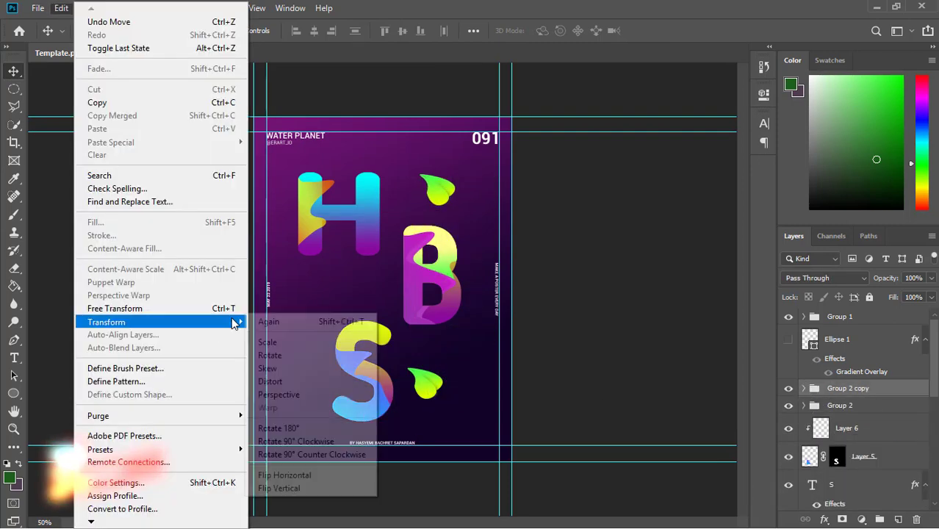
{"action": "left_click", "coordinate": [294, 383]}
{"action": "left_click", "coordinate": [61, 8]}
{"action": "key", "text": "Escape"}
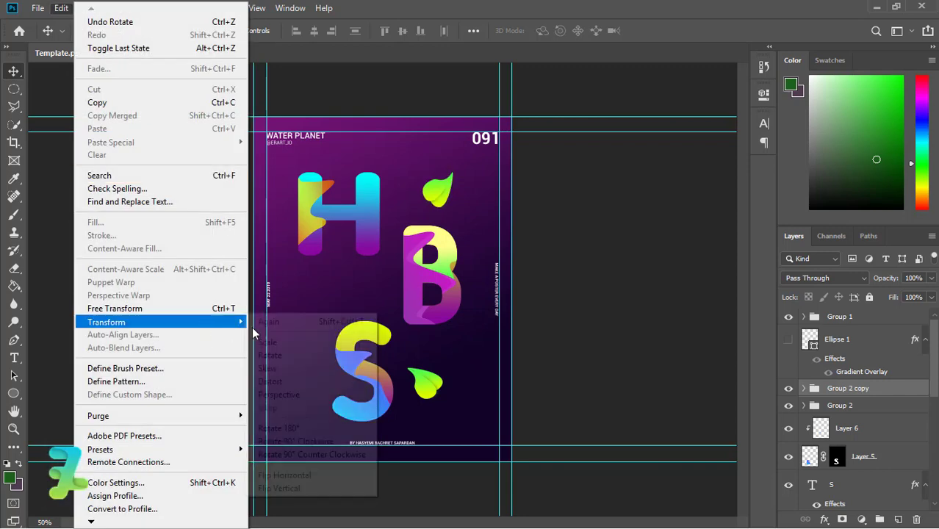
{"action": "key", "text": "Escape"}
{"action": "key", "text": "shift+ctrl+t"}
{"action": "left_click", "coordinate": [61, 8]}
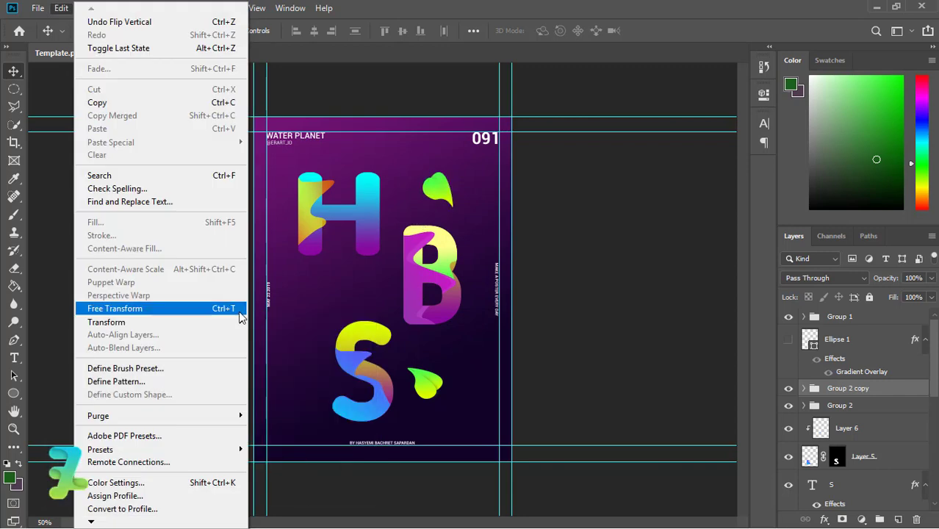
{"action": "left_click", "coordinate": [269, 355]}
{"action": "mouse_move", "coordinate": [457, 160]}
{"action": "left_mouse_down"}
{"action": "mouse_move", "coordinate": [478, 191]}
{"action": "mouse_move", "coordinate": [440, 181]}
{"action": "mouse_move", "coordinate": [280, 318]}
{"action": "mouse_move", "coordinate": [267, 308]}
{"action": "left_mouse_up"}
{"action": "left_click", "coordinate": [14, 71]}
Step: Place a third leaf copy and flip it horizontally
{"action": "left_click", "coordinate": [805, 389]}
{"action": "left_click", "coordinate": [61, 8]}
{"action": "mouse_move", "coordinate": [107, 322]}
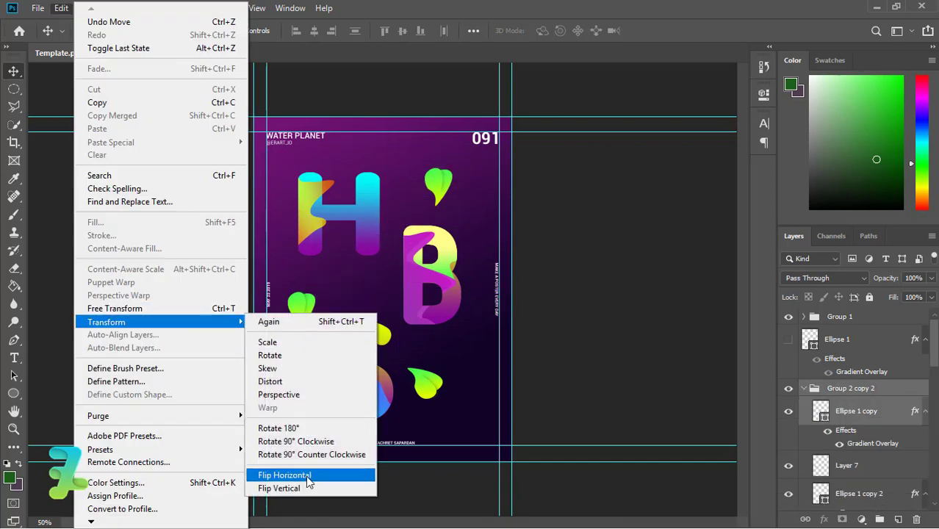
{"action": "left_click", "coordinate": [304, 475]}
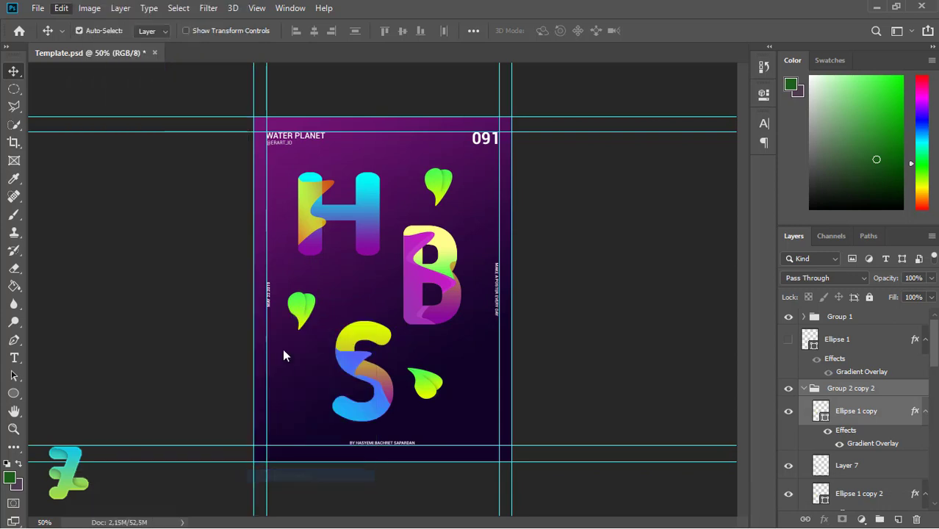
Step: Convert the Group 2 copy and Group 2 leaf groups into Smart Objects
{"action": "left_click", "coordinate": [319, 336]}
{"action": "scroll", "coordinate": [808, 404], "scroll_direction": "up", "scroll_amount": 3}
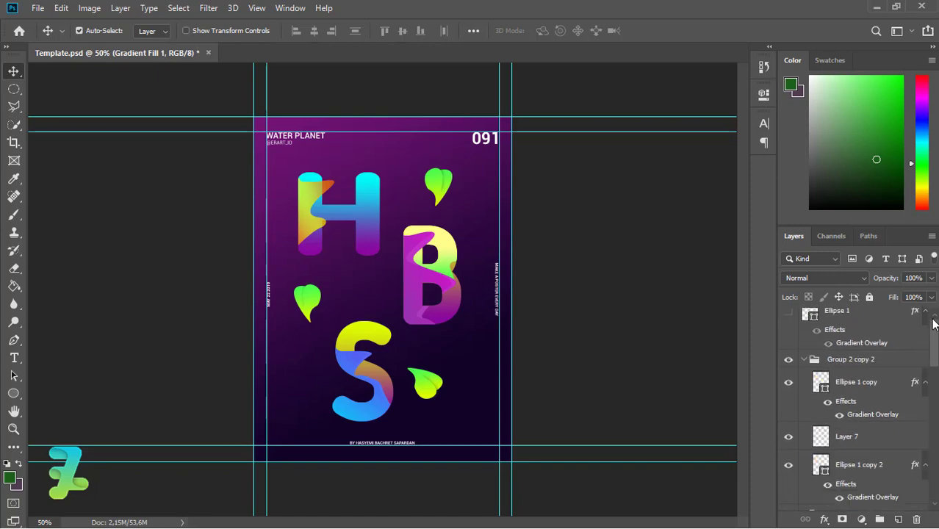
{"action": "scroll", "coordinate": [808, 404], "scroll_direction": "up", "scroll_amount": 3}
{"action": "scroll", "coordinate": [808, 404], "scroll_direction": "up", "scroll_amount": 3}
{"action": "scroll", "coordinate": [806, 406], "scroll_direction": "up", "scroll_amount": 3}
{"action": "left_click", "coordinate": [882, 413]}
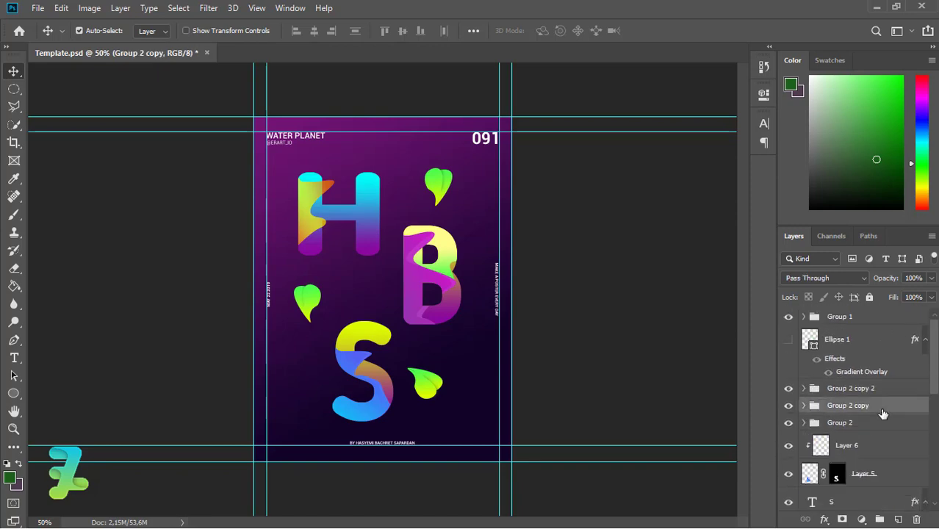
{"action": "right_click", "coordinate": [882, 413]}
{"action": "left_click", "coordinate": [824, 195]}
{"action": "right_click", "coordinate": [882, 434]}
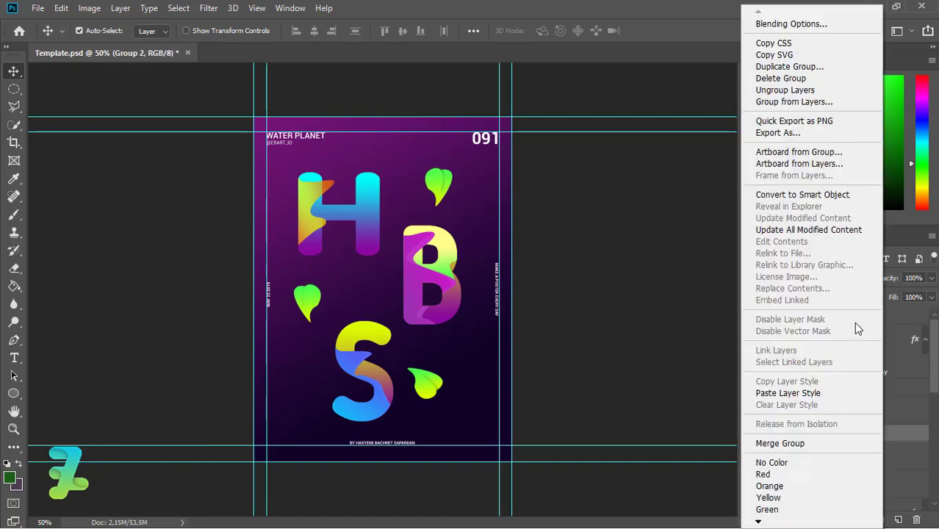
{"action": "left_click", "coordinate": [824, 196]}
Step: Hide the Group 2 copy leaf, then duplicate Group 2 copy 2 and offset it down-left
{"action": "left_click", "coordinate": [845, 388]}
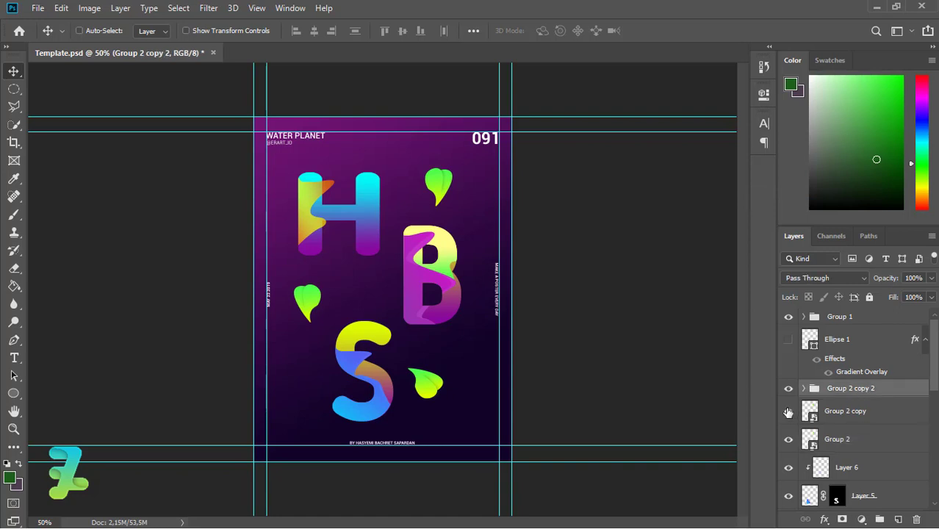
{"action": "left_click", "coordinate": [788, 413]}
{"action": "key", "text": "ctrl+j"}
{"action": "left_click_drag", "start_coordinate": [321, 289], "coordinate": [316, 300]}
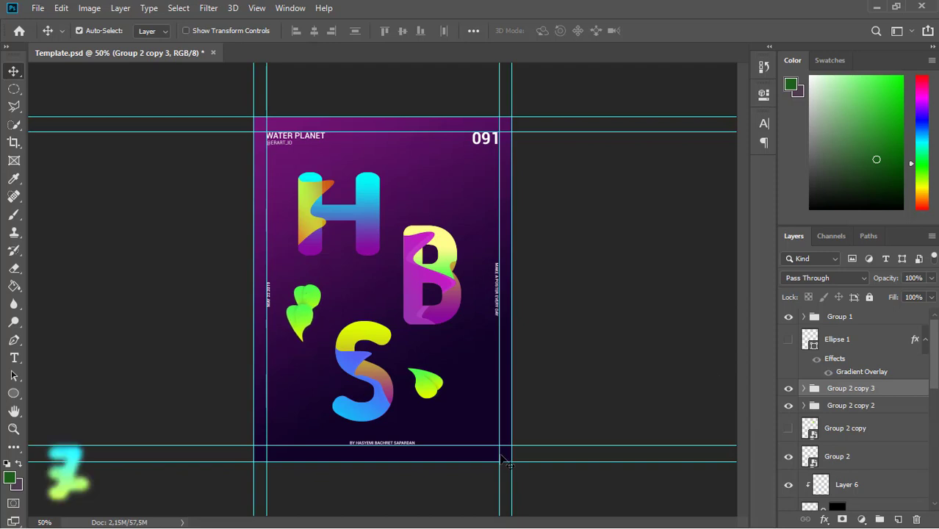
{"action": "key", "text": "ctrl+1"}
{"action": "left_click_drag", "start_coordinate": [478, 520], "coordinate": [457, 520]}
{"action": "left_click", "coordinate": [804, 388]}
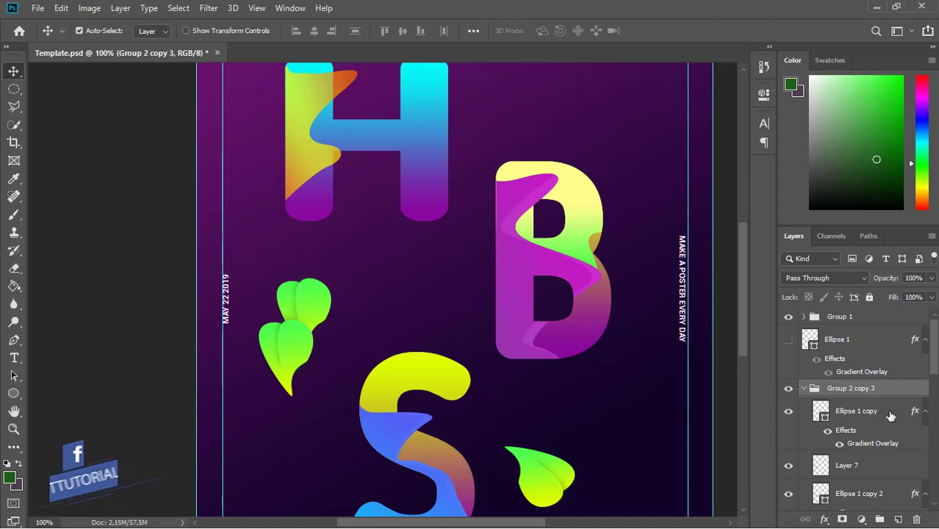
Step: In the Ellipse 1 copy leaf's Gradient Overlay, set the left gradient stop to cyan
{"action": "left_click", "coordinate": [867, 413]}
{"action": "double_click", "coordinate": [891, 416]}
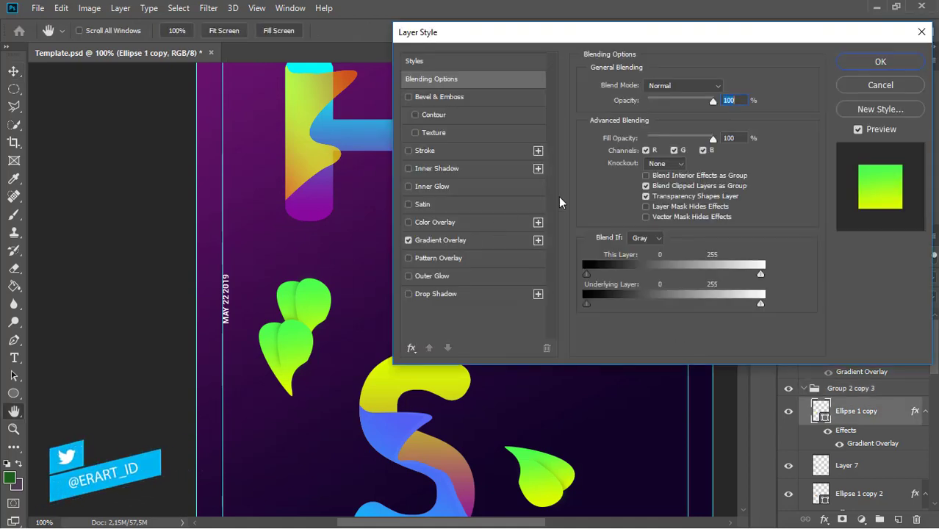
{"action": "left_click", "coordinate": [441, 240]}
{"action": "left_click", "coordinate": [677, 118]}
{"action": "double_click", "coordinate": [514, 295]}
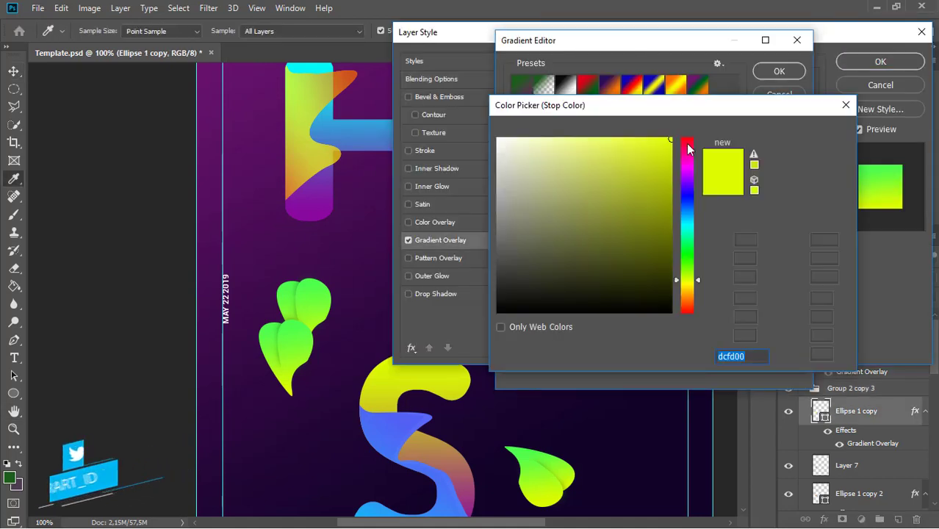
{"action": "key", "text": "ctrl+v"}
{"action": "key", "text": "Return"}
Step: Set the right gradient stop to blue 0066ff and apply the new layer style
{"action": "double_click", "coordinate": [792, 294]}
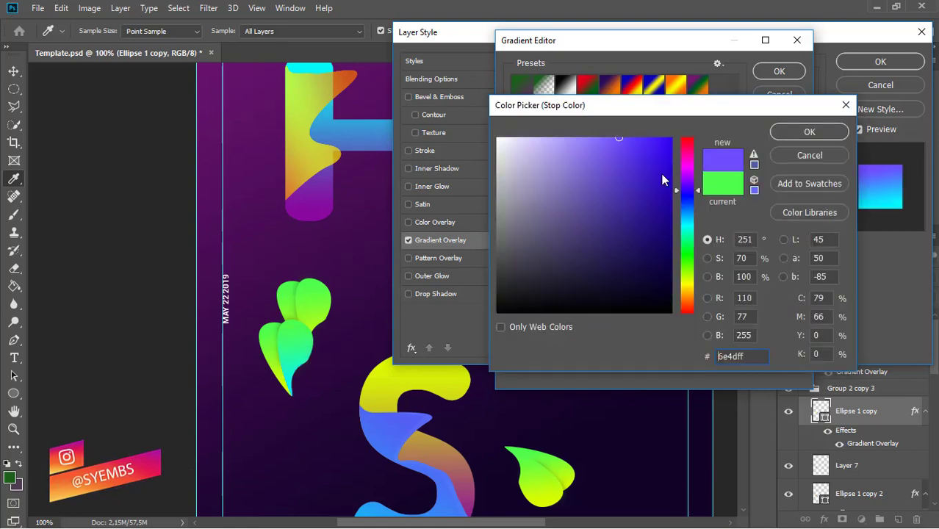
{"action": "left_click_drag", "start_coordinate": [687, 176], "coordinate": [686, 207]}
{"action": "left_click", "coordinate": [671, 137]}
{"action": "left_click", "coordinate": [809, 132]}
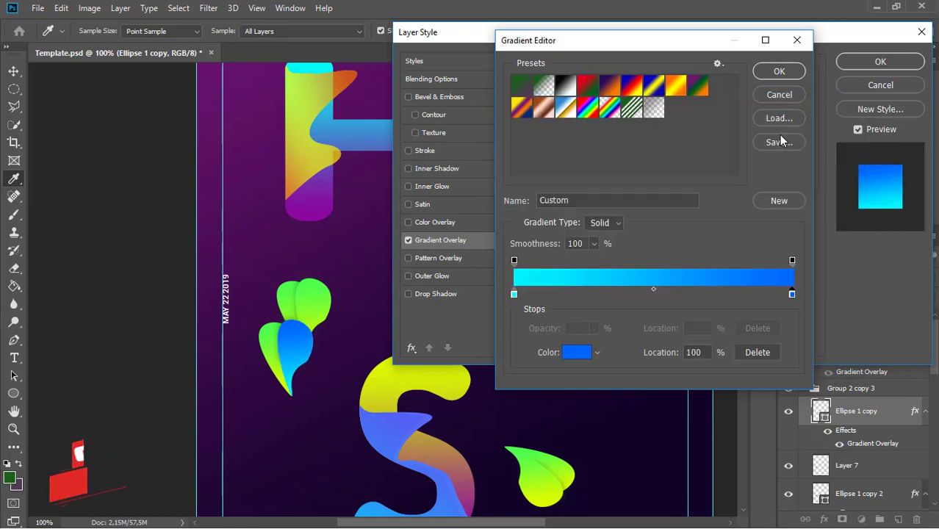
{"action": "left_click", "coordinate": [779, 71]}
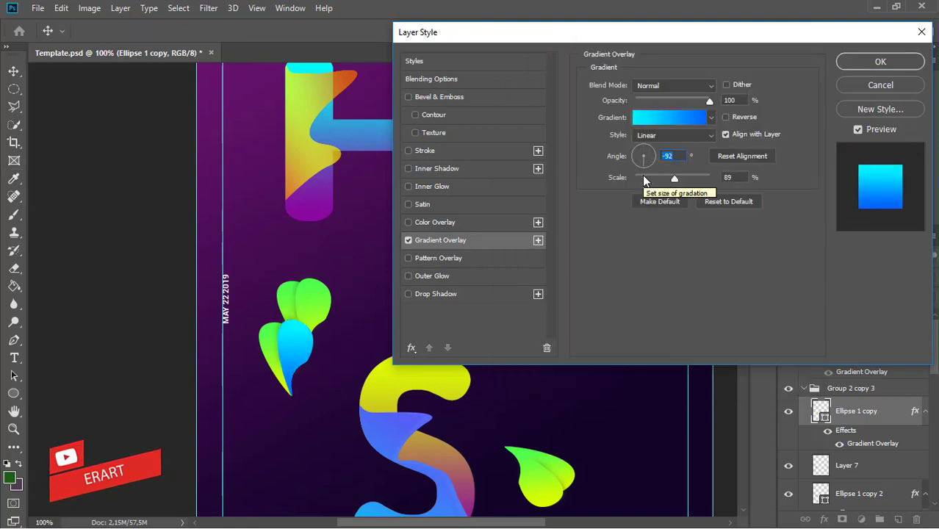
{"action": "left_click", "coordinate": [880, 62]}
{"action": "right_click", "coordinate": [897, 418]}
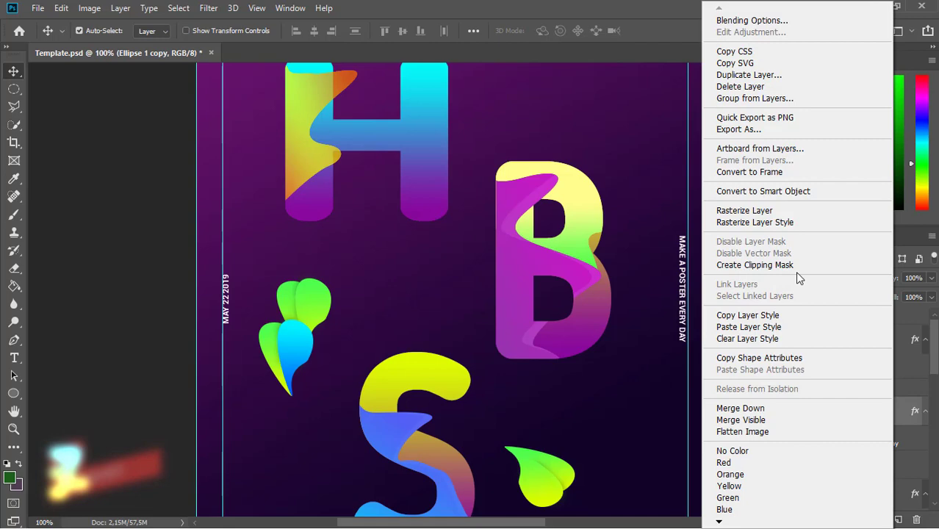
Step: Paste the copied gradient layer style onto the Ellipse 1 copy 2 leaf
{"action": "left_click", "coordinate": [767, 335]}
{"action": "scroll", "coordinate": [917, 396], "scroll_direction": "down", "scroll_amount": 2}
{"action": "left_click", "coordinate": [890, 418]}
{"action": "right_click", "coordinate": [890, 418]}
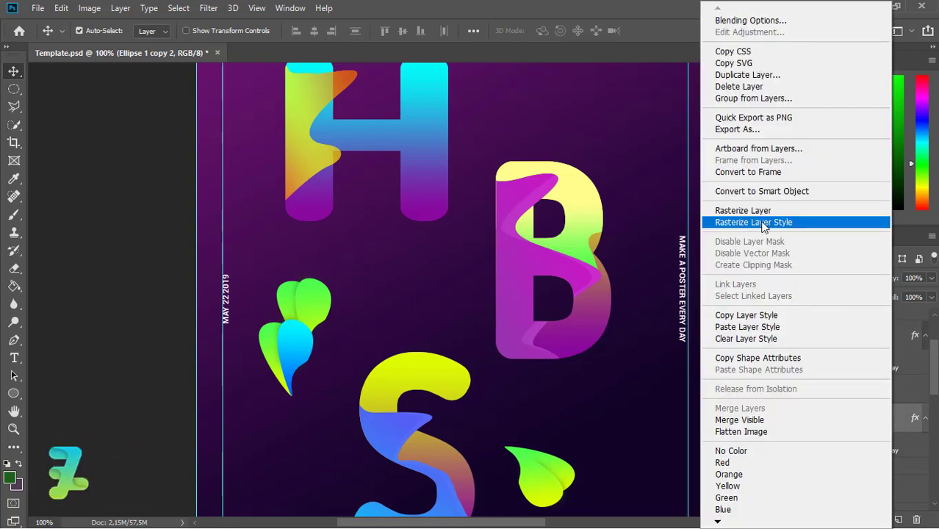
{"action": "left_click", "coordinate": [764, 323]}
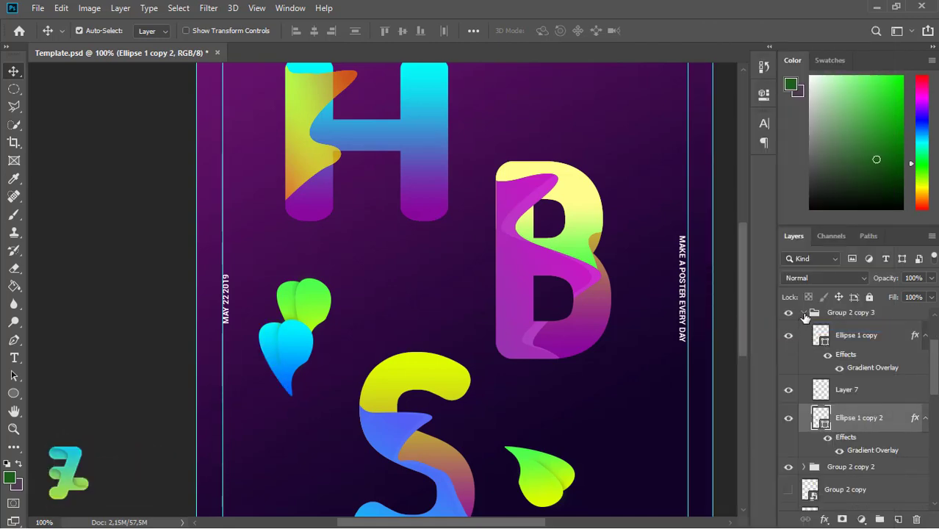
Step: Convert Group 2 copy 2 to a smart object and show the Group 2 copy leaf again
{"action": "left_click", "coordinate": [805, 315]}
{"action": "right_click", "coordinate": [892, 341]}
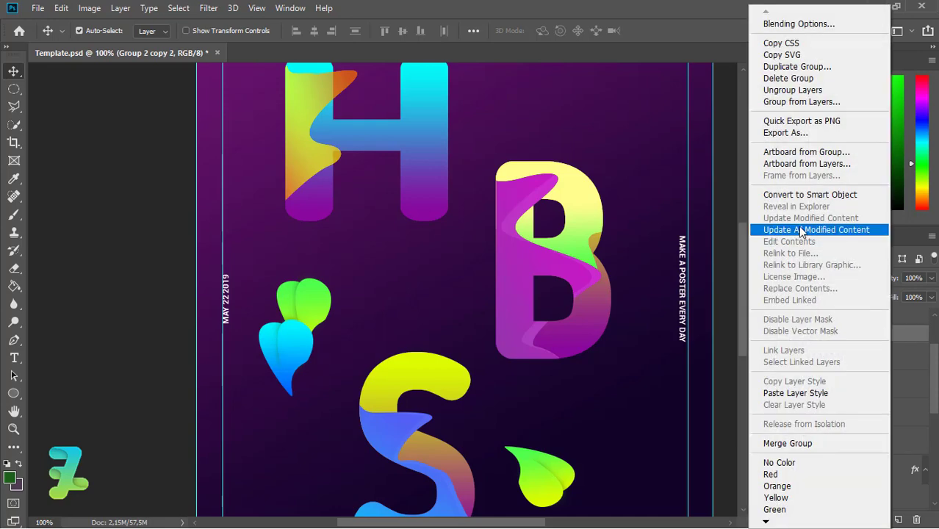
{"action": "left_click", "coordinate": [809, 197]}
{"action": "left_click", "coordinate": [792, 370]}
Step: Move the Group 2 copy 3 blue leaf slightly down-left and rotate it a quarter turn counter-clockwise
{"action": "left_click", "coordinate": [811, 319]}
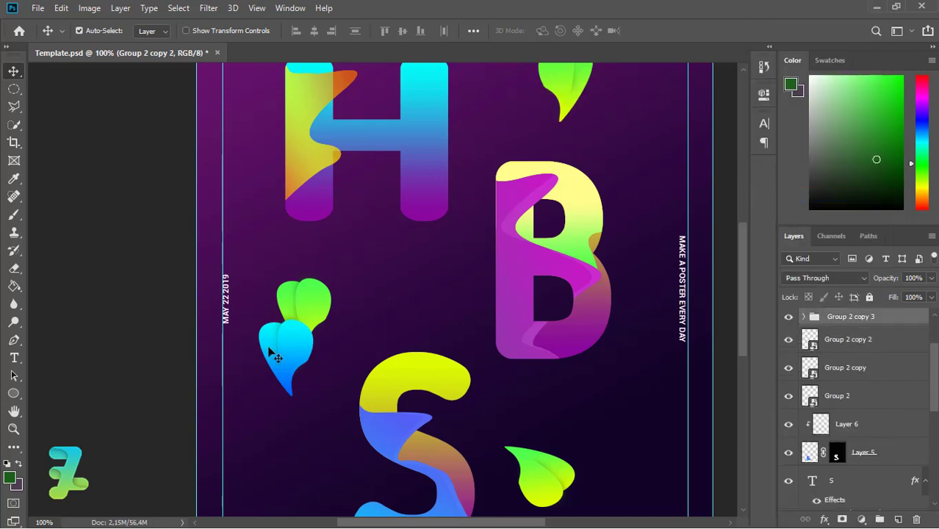
{"action": "left_click_drag", "start_coordinate": [296, 345], "coordinate": [279, 368]}
{"action": "left_click", "coordinate": [61, 8]}
{"action": "mouse_move", "coordinate": [107, 321]}
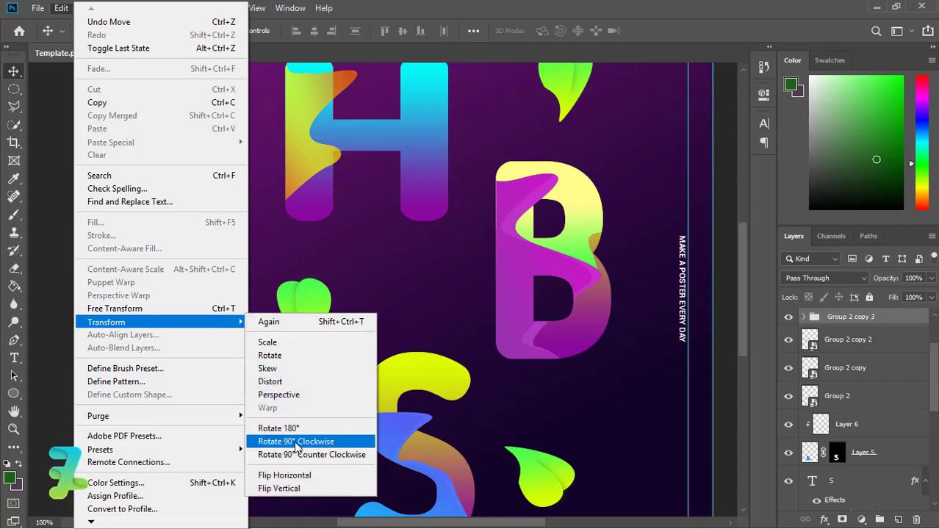
{"action": "left_click", "coordinate": [296, 441]}
{"action": "key", "text": "ctrl+z"}
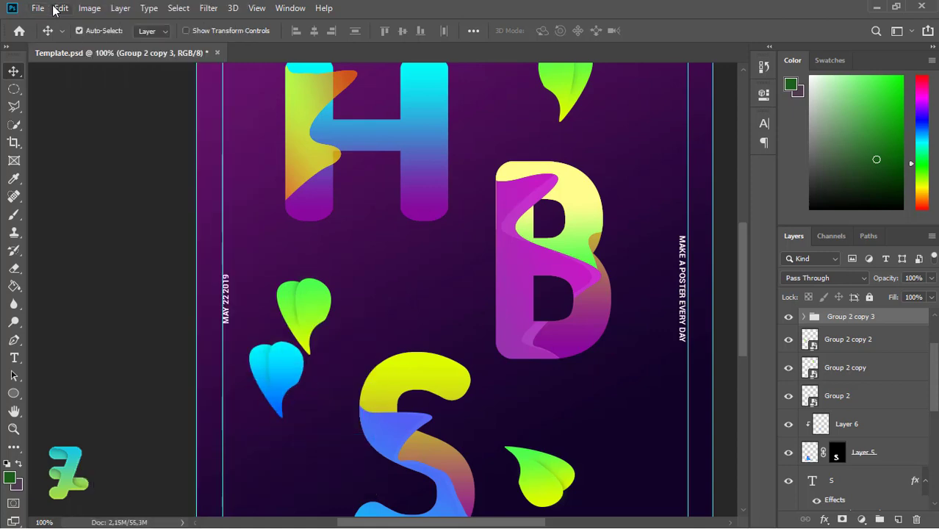
{"action": "left_click", "coordinate": [61, 8]}
{"action": "left_click", "coordinate": [284, 475]}
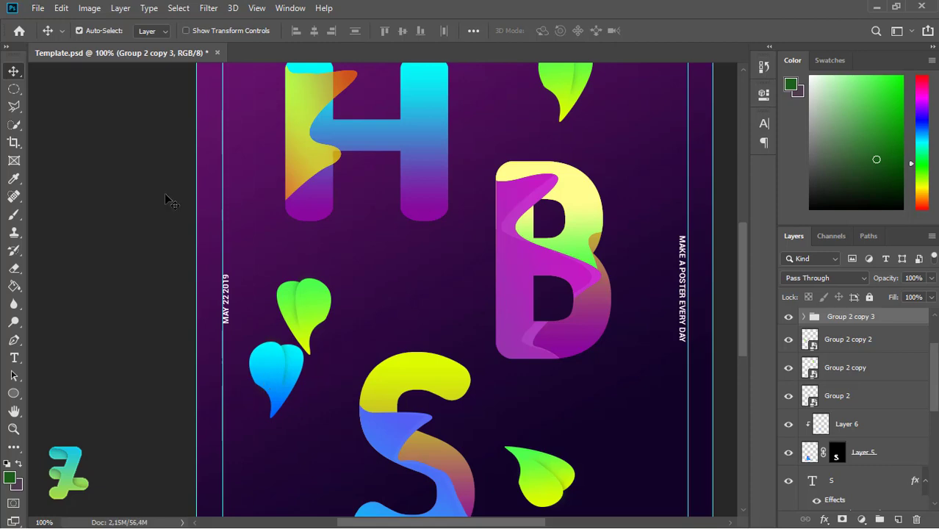
{"action": "left_click", "coordinate": [61, 8]}
{"action": "left_click", "coordinate": [335, 342]}
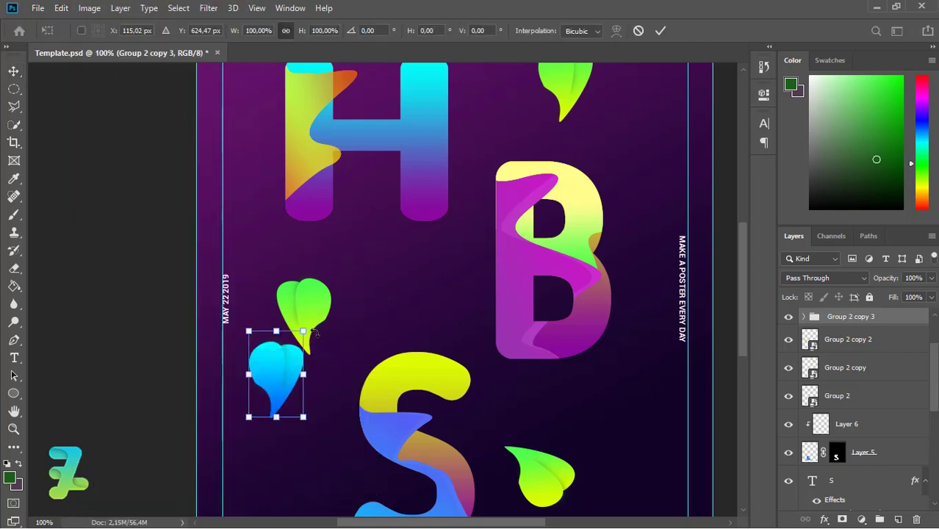
{"action": "left_click_drag", "start_coordinate": [316, 332], "coordinate": [250, 351]}
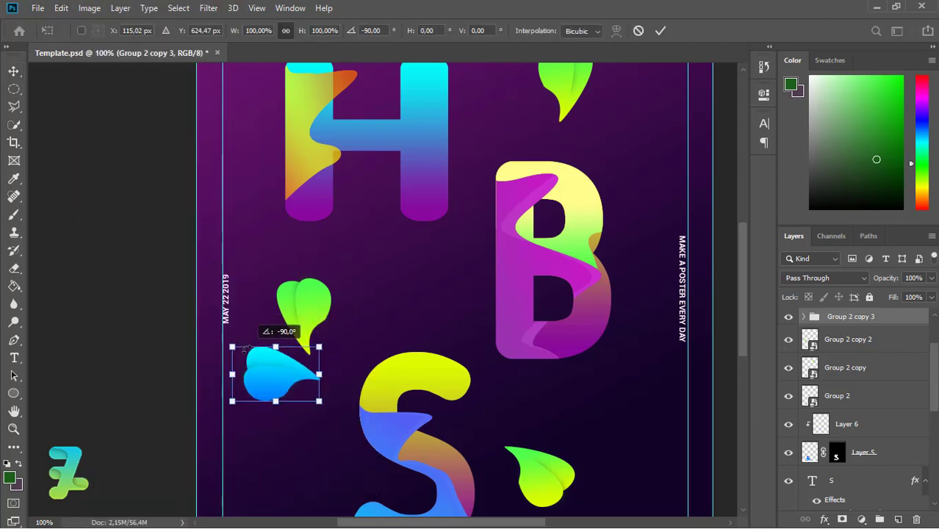
{"action": "key", "text": "Return"}
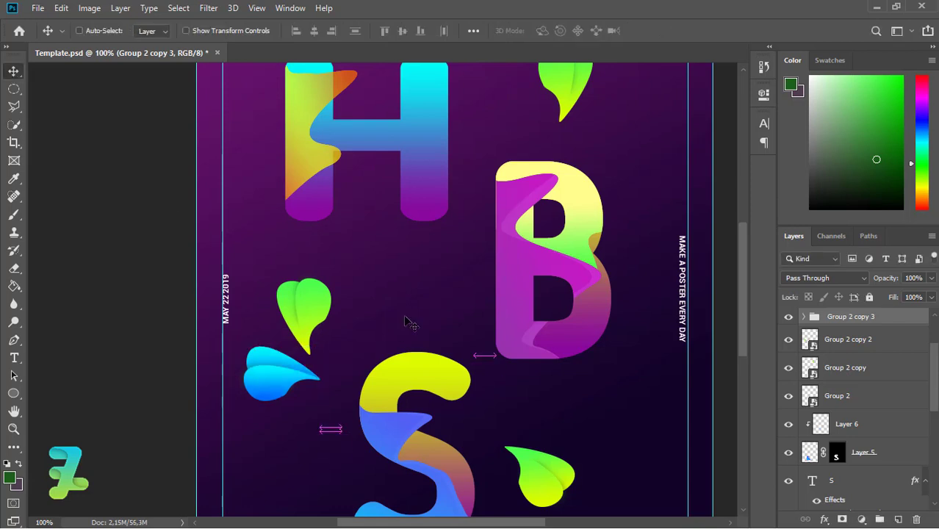
Step: Duplicate the blue leaf, shrink it to about 38.6% beside the left green leaf, and make it a smart object
{"action": "key", "text": "ctrl+j"}
{"action": "key", "text": "ctrl+t"}
{"action": "left_click_drag", "start_coordinate": [319, 346], "coordinate": [294, 362]}
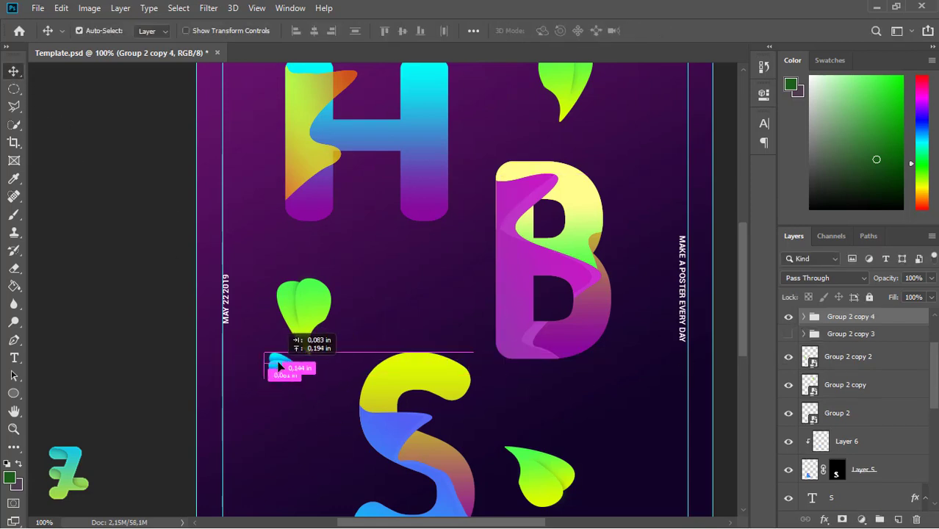
{"action": "left_click_drag", "start_coordinate": [254, 377], "coordinate": [258, 356]}
{"action": "key", "text": "Return"}
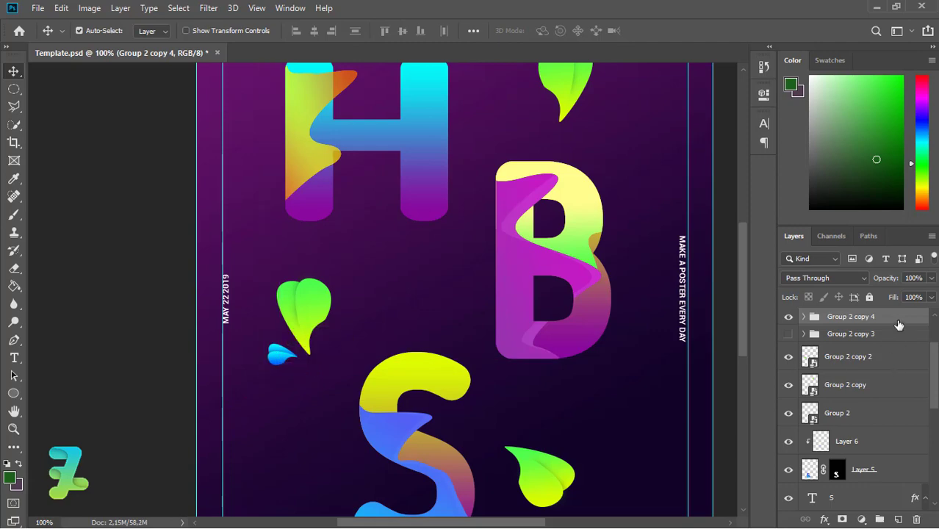
{"action": "right_click", "coordinate": [898, 324]}
{"action": "left_click", "coordinate": [816, 193]}
Step: Move the large blue leaf between the S and B, rotated so its tip points down
{"action": "left_click", "coordinate": [788, 344]}
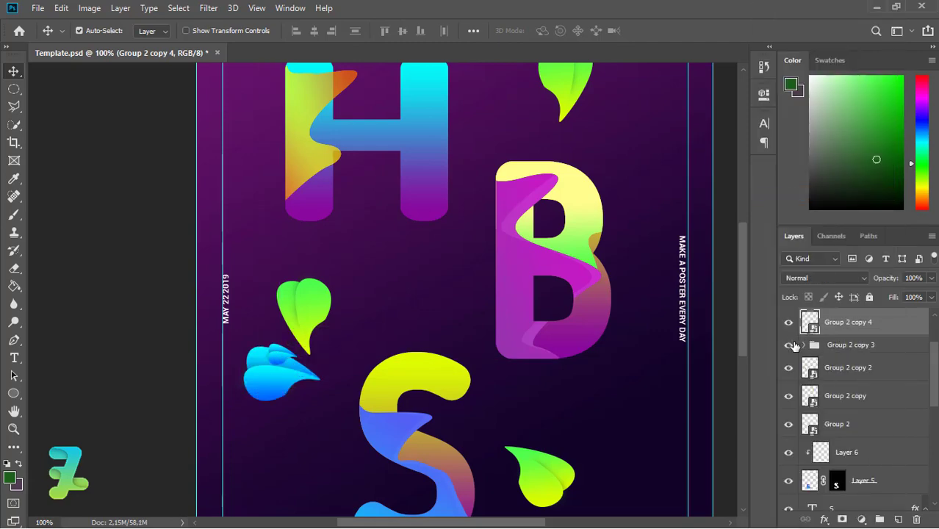
{"action": "key", "text": "ctrl+minus"}
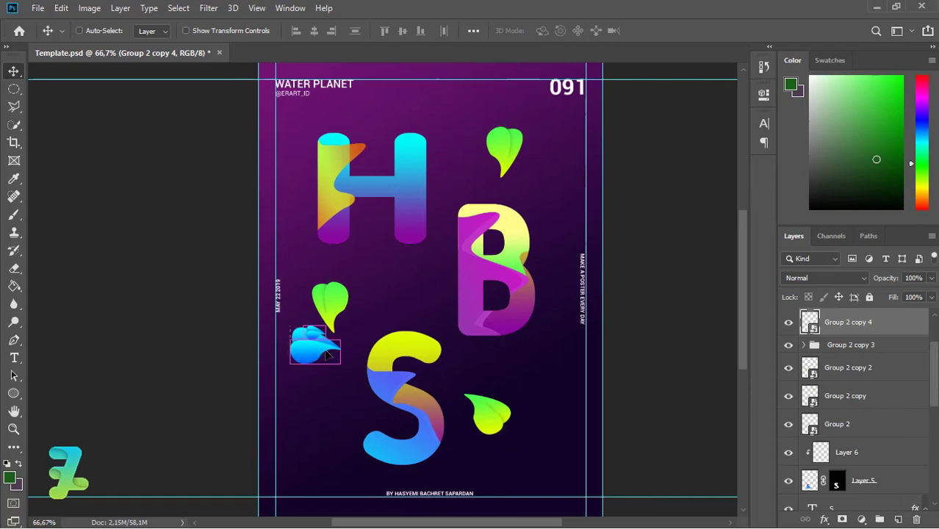
{"action": "mouse_move", "coordinate": [315, 347]}
{"action": "left_mouse_down"}
{"action": "mouse_move", "coordinate": [338, 376]}
{"action": "mouse_move", "coordinate": [505, 405]}
{"action": "left_mouse_up"}
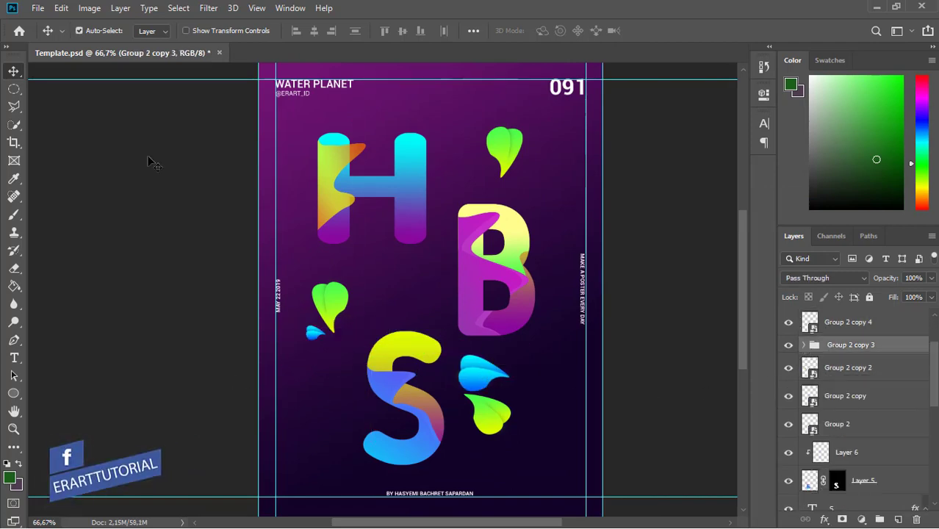
{"action": "left_click", "coordinate": [61, 8]}
{"action": "mouse_move", "coordinate": [281, 356]}
{"action": "left_click", "coordinate": [269, 356]}
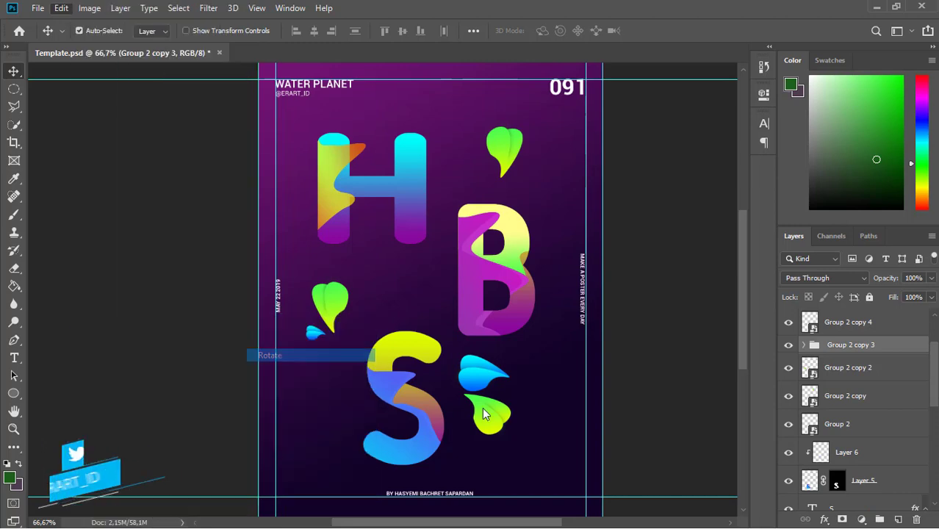
{"action": "left_click_drag", "start_coordinate": [512, 401], "coordinate": [460, 412]}
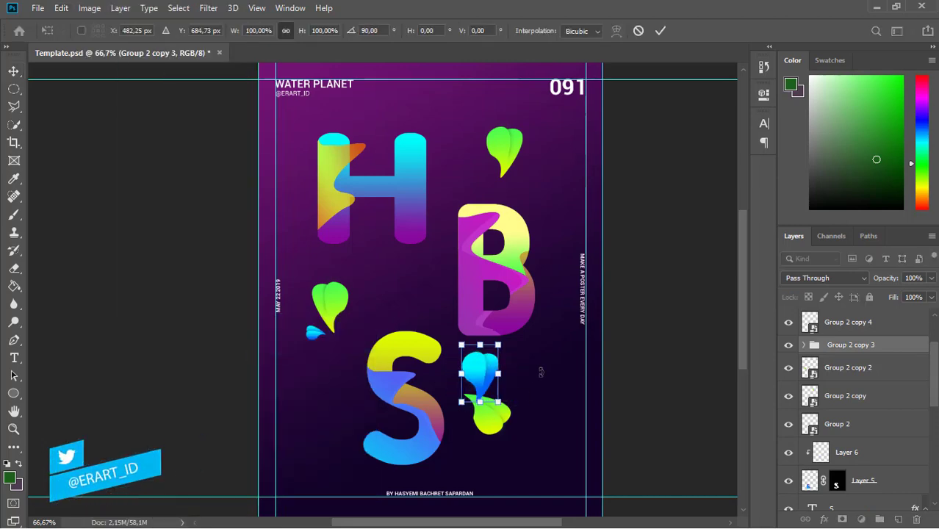
{"action": "key", "text": "Return"}
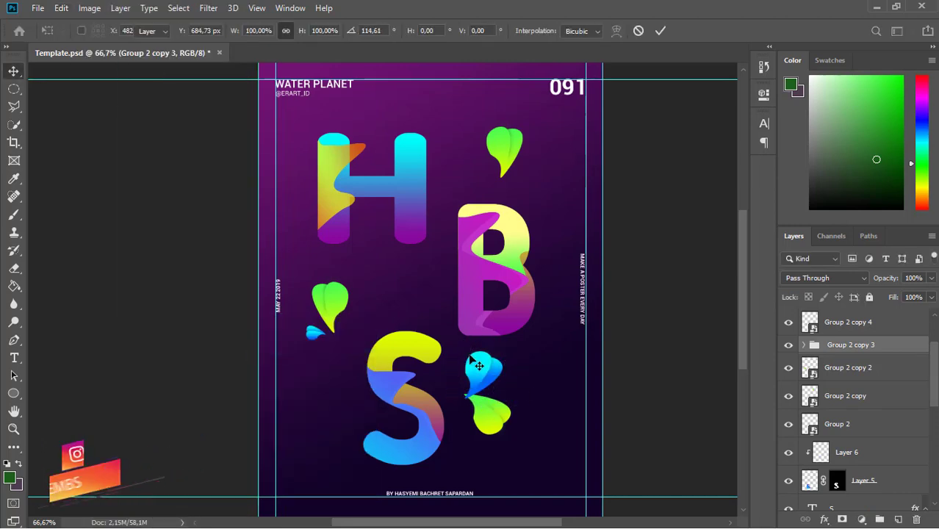
{"action": "left_click_drag", "start_coordinate": [484, 373], "coordinate": [476, 353]}
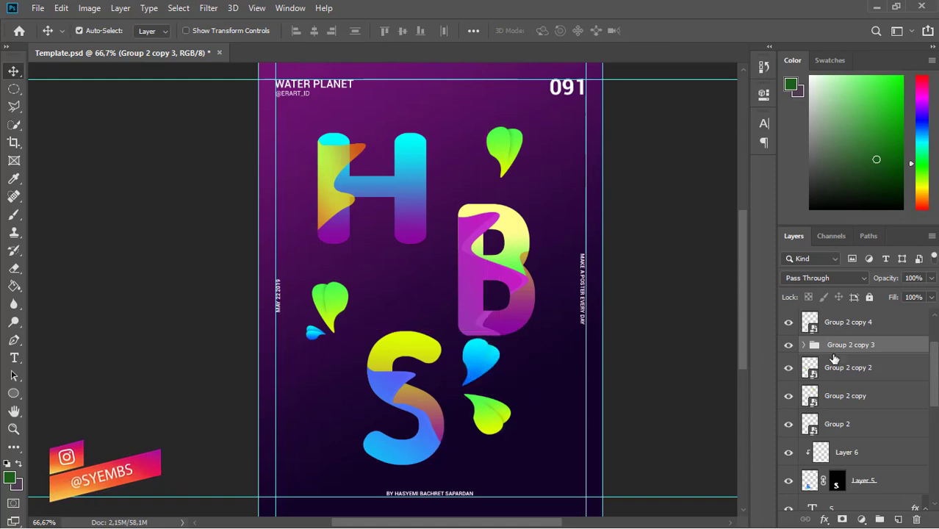
Step: Duplicate the blue leaf and shrink the copy to about 53%
{"action": "key", "text": "ctrl+j"}
{"action": "key", "text": "ctrl+t"}
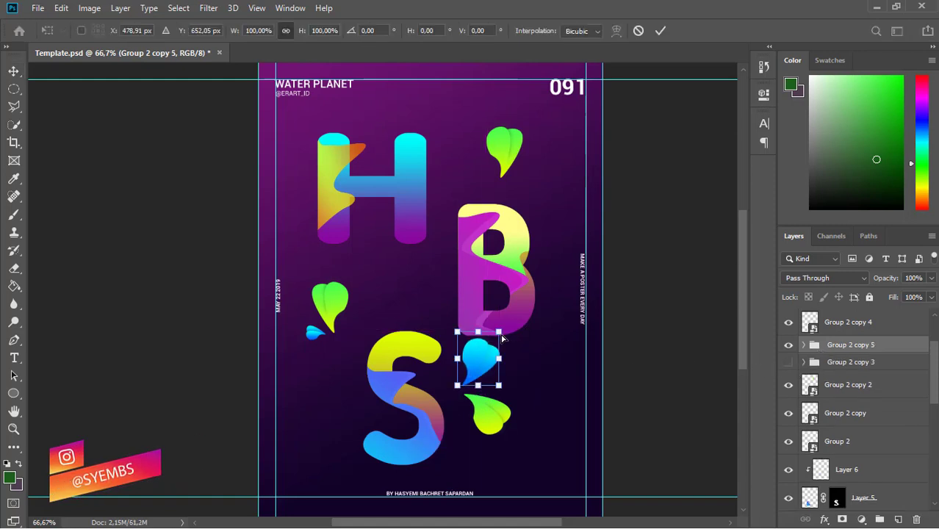
{"action": "left_click_drag", "start_coordinate": [498, 333], "coordinate": [479, 371]}
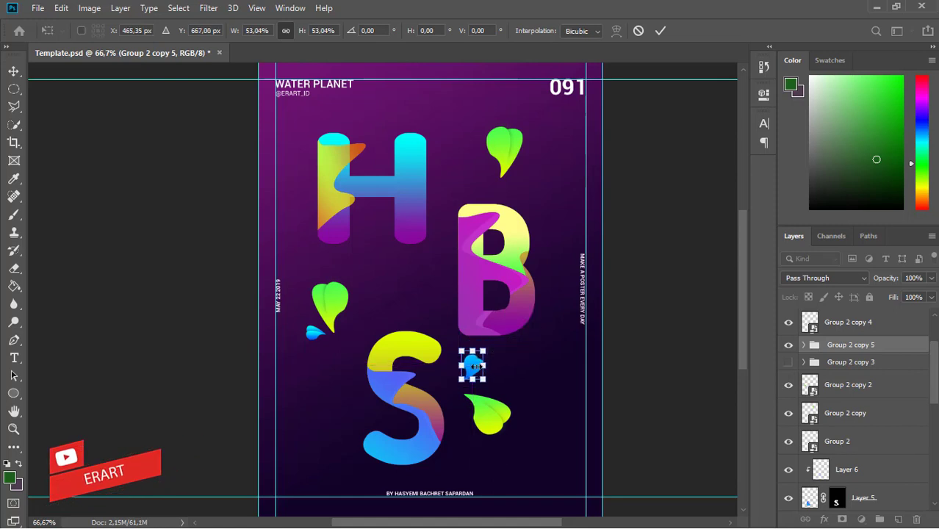
{"action": "key", "text": "Return"}
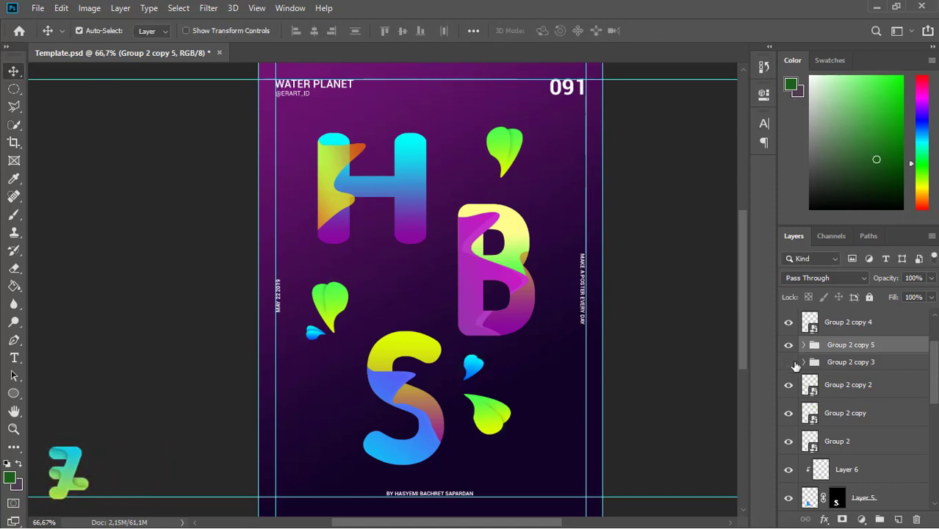
Step: Place a blue leaf at the B's top-right, flipped and rotated 90° counter-clockwise, then make Group 2 copy 5 a smart object
{"action": "left_click", "coordinate": [808, 362]}
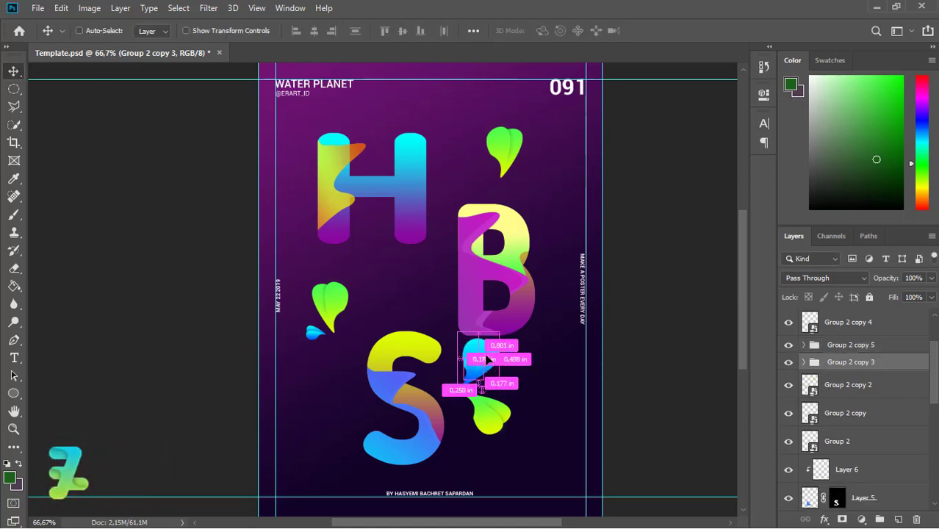
{"action": "left_click_drag", "start_coordinate": [485, 357], "coordinate": [540, 192]}
{"action": "left_click", "coordinate": [61, 8]}
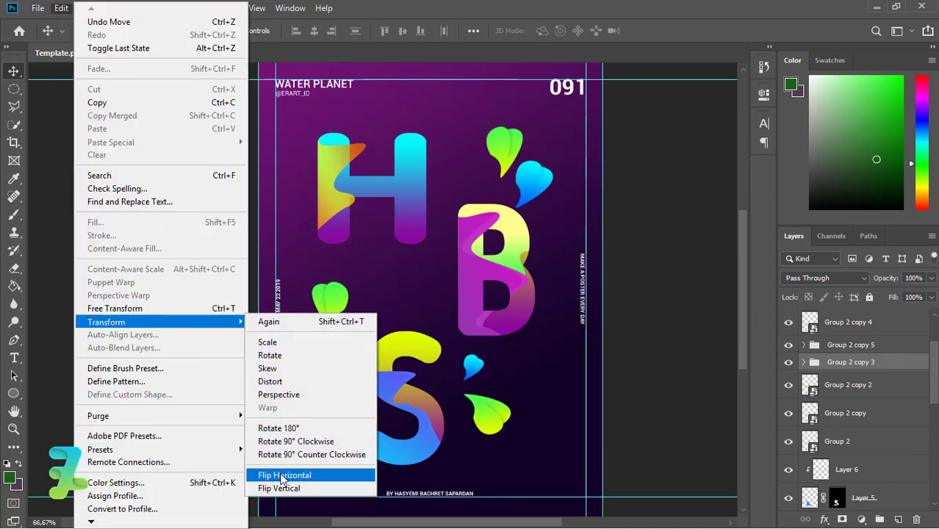
{"action": "left_click", "coordinate": [291, 475]}
{"action": "left_click", "coordinate": [59, 9]}
{"action": "mouse_move", "coordinate": [106, 321]}
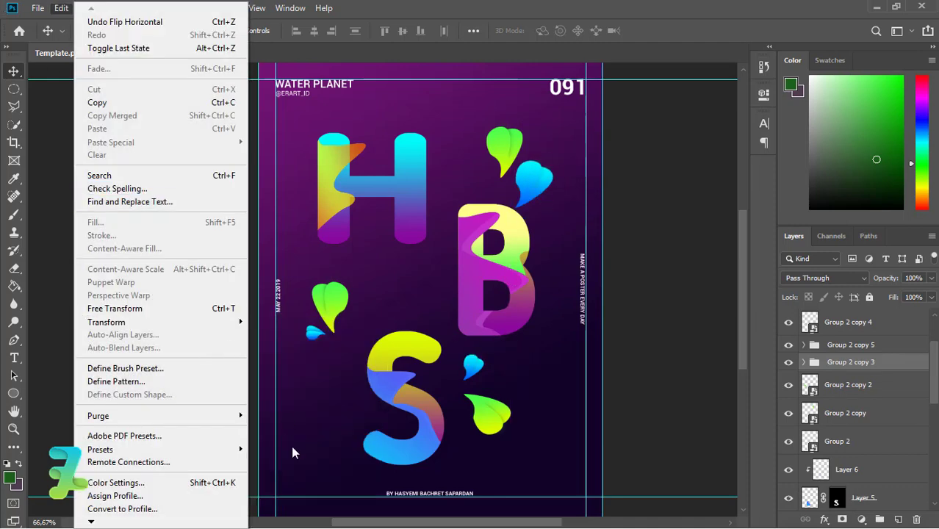
{"action": "left_click", "coordinate": [309, 455]}
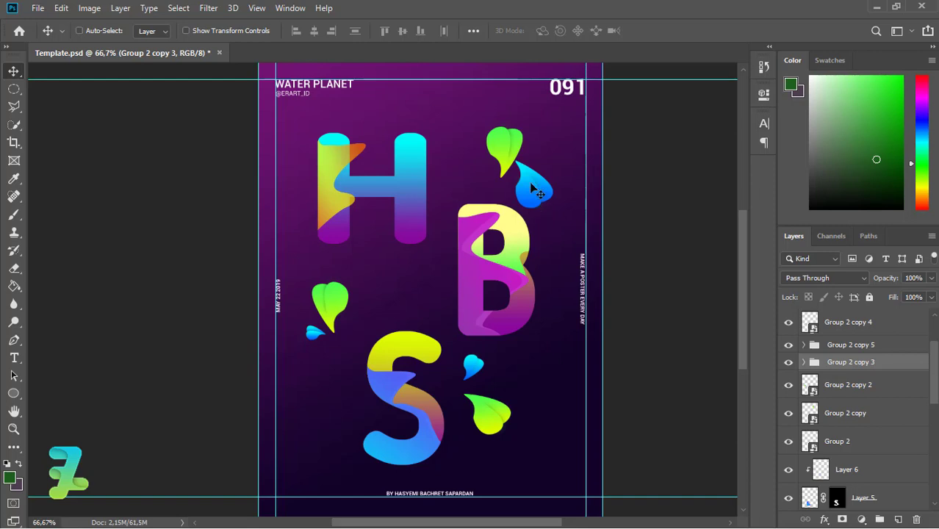
{"action": "left_click_drag", "start_coordinate": [530, 183], "coordinate": [527, 198]}
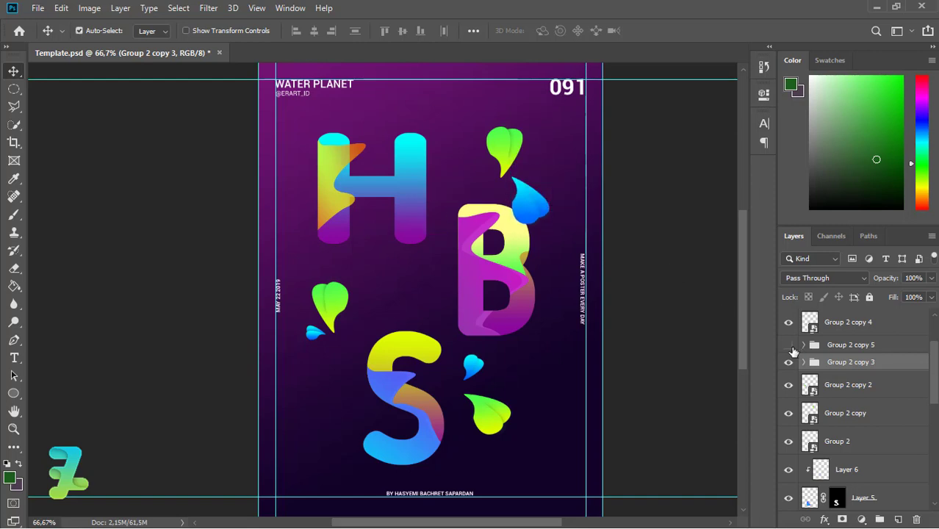
{"action": "right_click", "coordinate": [897, 346]}
{"action": "left_click", "coordinate": [816, 195]}
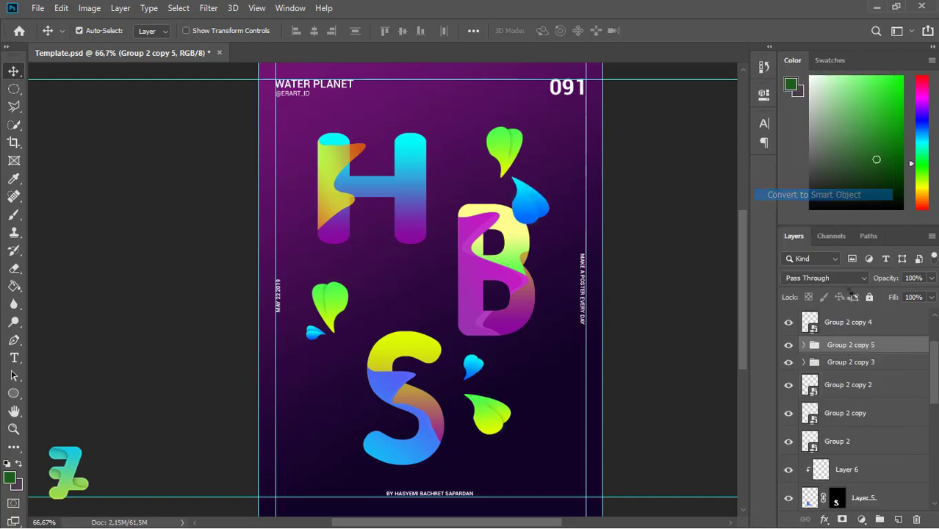
Step: Duplicate the blue leaf as Group 2 copy 6 and rotate it to -45°
{"action": "left_click", "coordinate": [798, 375]}
{"action": "left_click", "coordinate": [885, 378]}
{"action": "key", "text": "ctrl+j"}
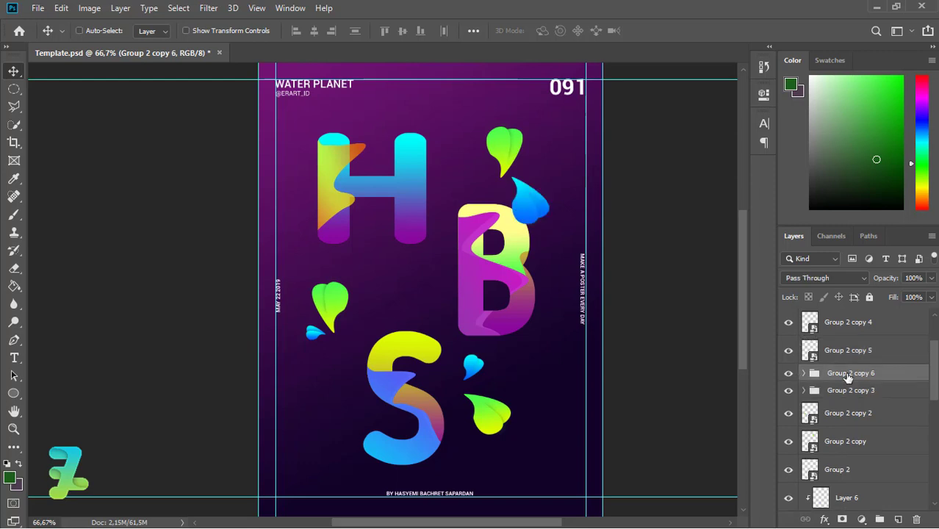
{"action": "left_click", "coordinate": [61, 7]}
{"action": "left_click", "coordinate": [354, 335]}
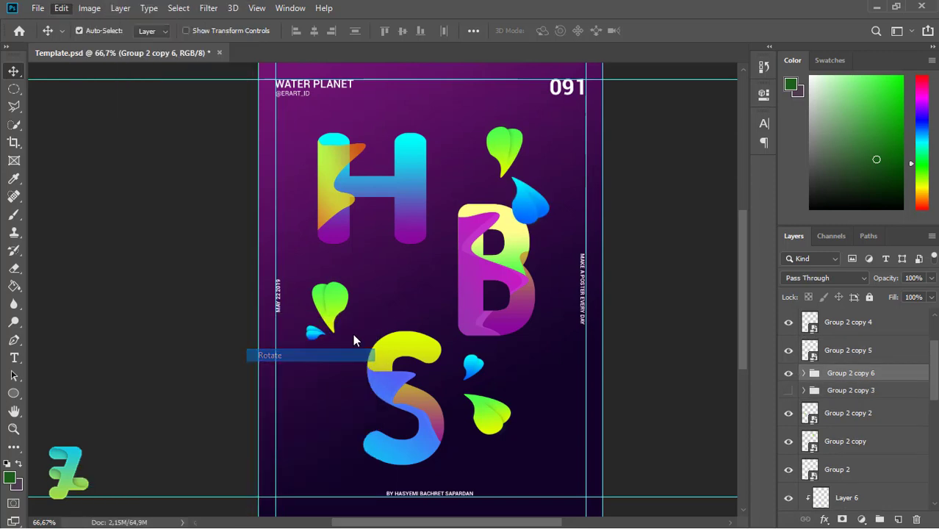
{"action": "mouse_move", "coordinate": [554, 233]}
{"action": "left_mouse_down"}
{"action": "mouse_move", "coordinate": [566, 209]}
{"action": "mouse_move", "coordinate": [549, 178]}
{"action": "mouse_move", "coordinate": [557, 175]}
{"action": "mouse_move", "coordinate": [529, 188]}
{"action": "left_mouse_up"}
{"action": "key", "text": "Return"}
{"action": "key", "text": "ctrl+t"}
{"action": "key", "text": "Return"}
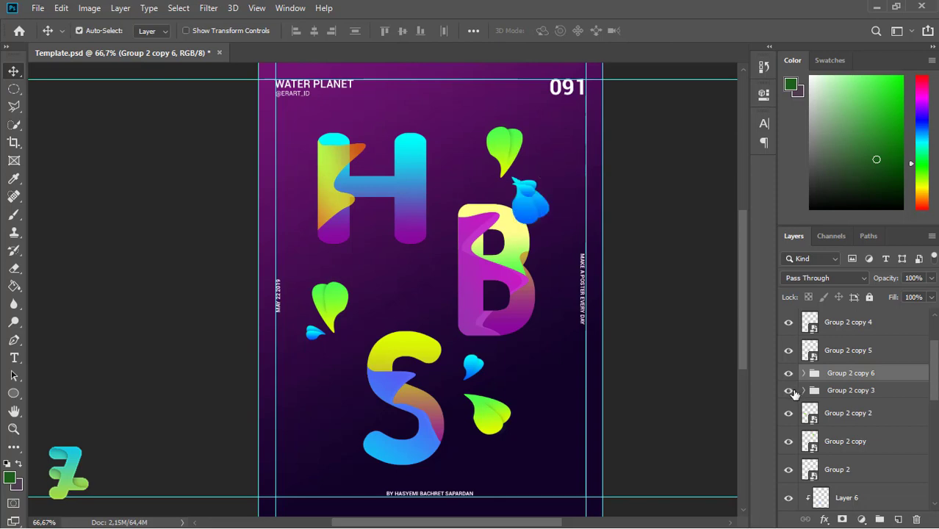
Step: Show the large blue leaf and move it up beside the top of the B
{"action": "left_click", "coordinate": [808, 392]}
{"action": "left_click", "coordinate": [788, 390]}
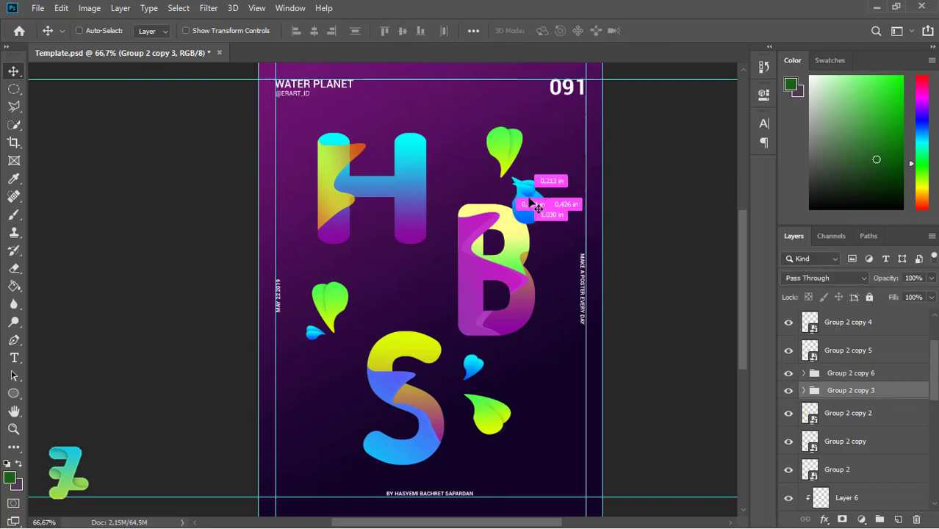
{"action": "left_click_drag", "start_coordinate": [523, 190], "coordinate": [555, 161]}
{"action": "left_click", "coordinate": [849, 373]}
{"action": "right_click", "coordinate": [849, 373]}
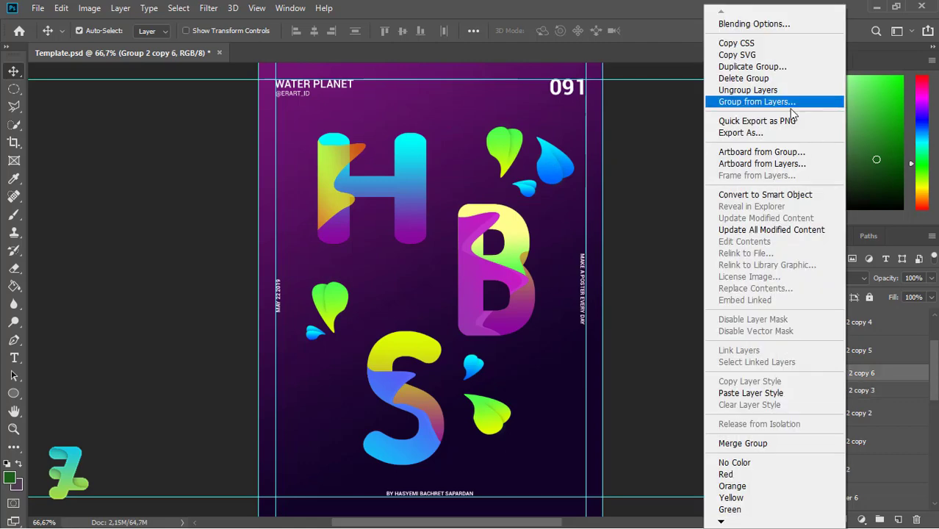
Step: Convert the droplet group to a smart object and set its left gradient stop to a deep purple from 9009ad
{"action": "left_click", "coordinate": [773, 193]}
{"action": "left_click", "coordinate": [803, 402]}
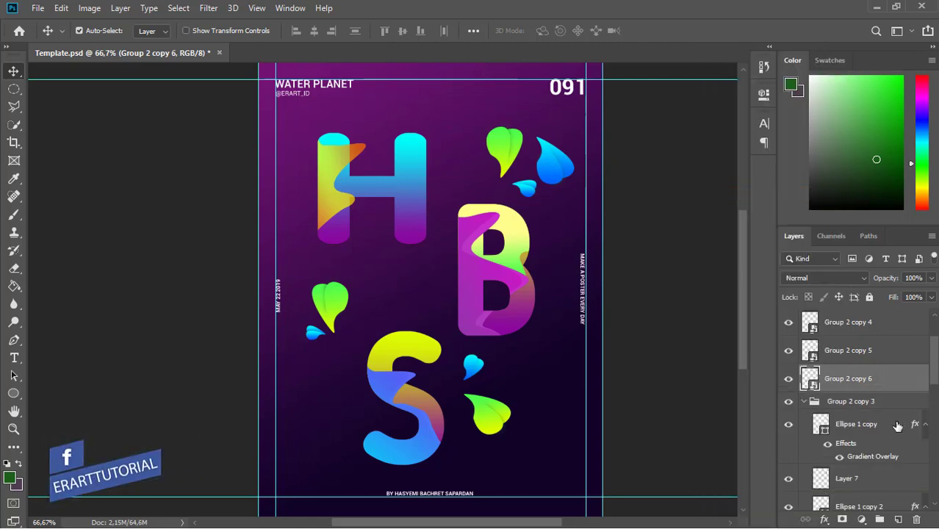
{"action": "left_click", "coordinate": [915, 426]}
{"action": "double_click", "coordinate": [915, 426]}
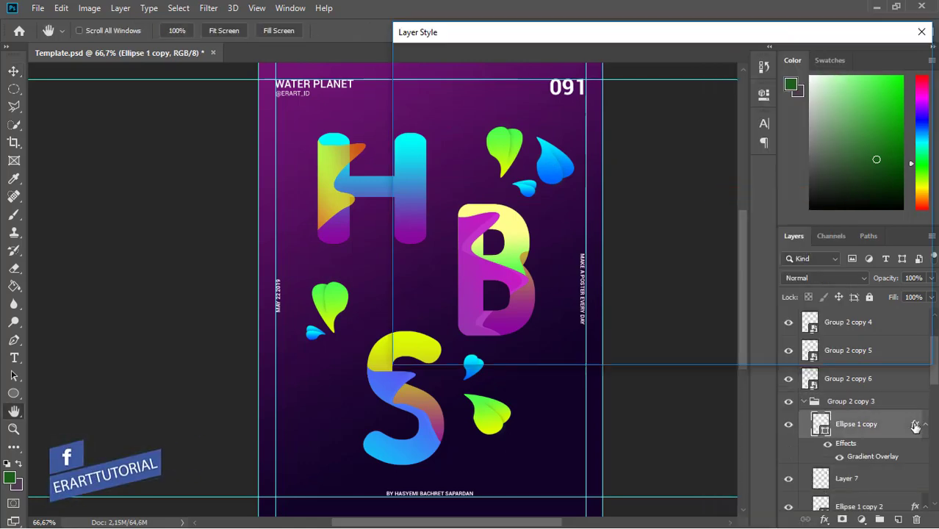
{"action": "left_click", "coordinate": [677, 116]}
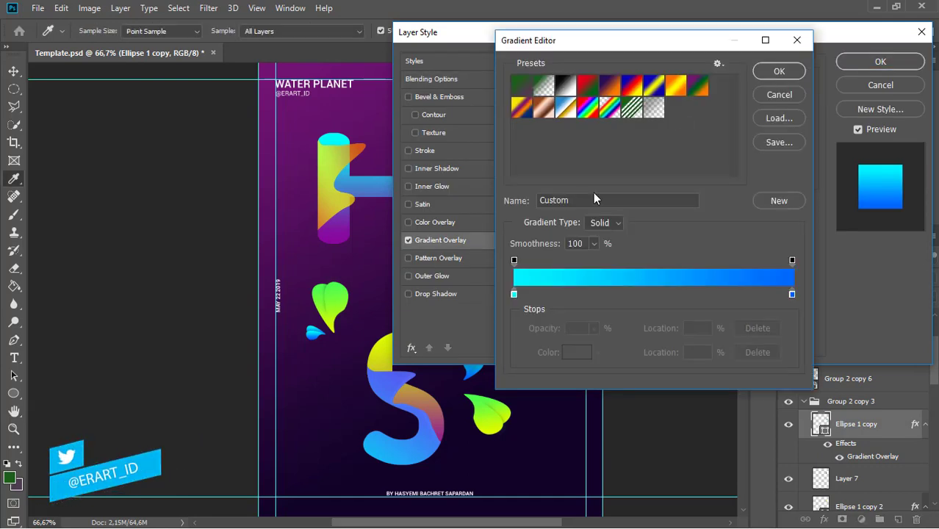
{"action": "double_click", "coordinate": [514, 294]}
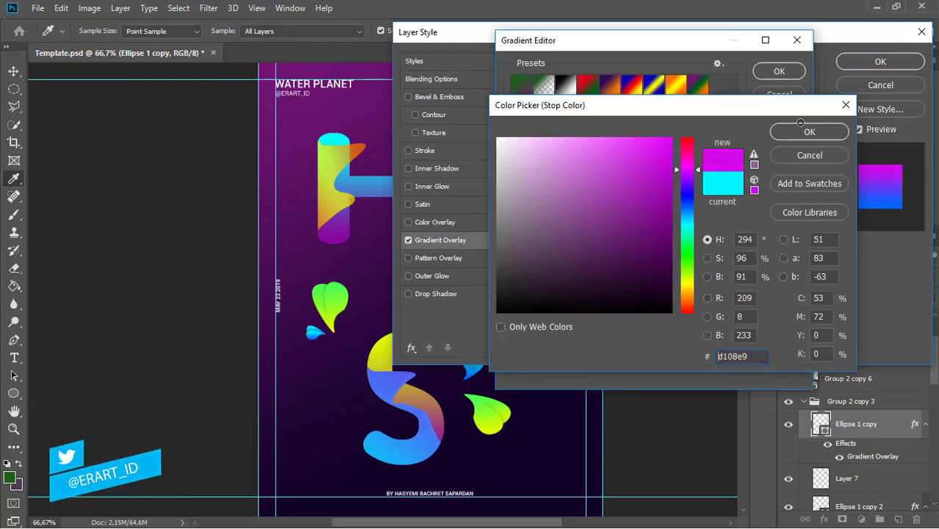
{"action": "type", "text": "9009ad"}
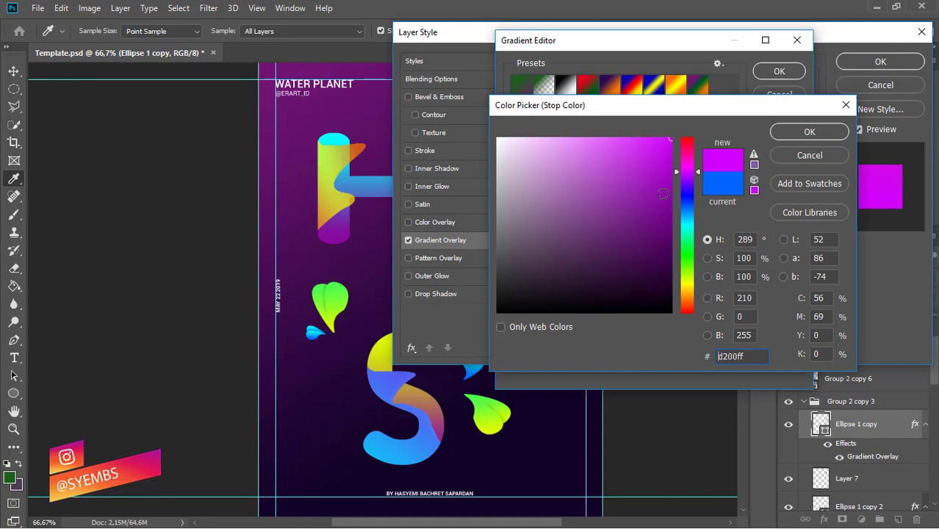
{"action": "left_click", "coordinate": [664, 222]}
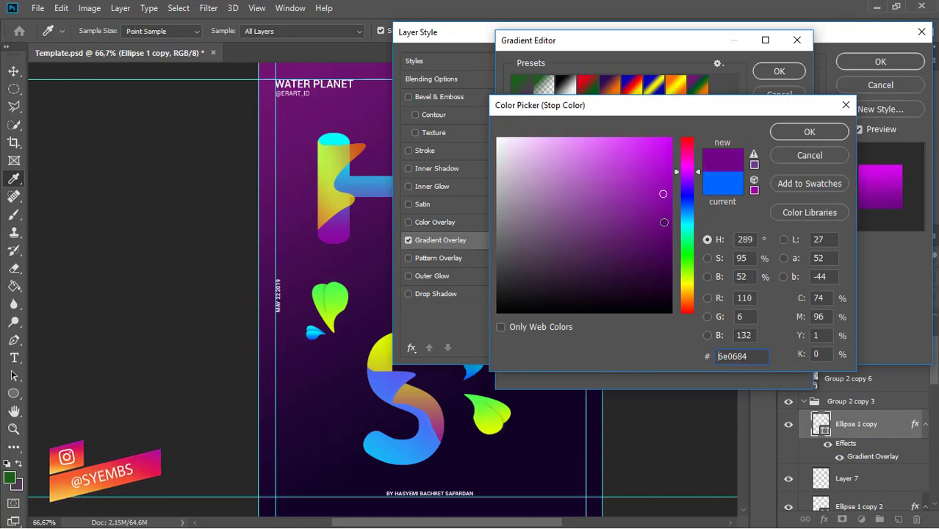
{"action": "left_click", "coordinate": [786, 132]}
Step: Apply the magenta-to-deep-purple Gradient Overlay and set its angle to 88°
{"action": "left_click", "coordinate": [779, 71]}
{"action": "left_click", "coordinate": [844, 62]}
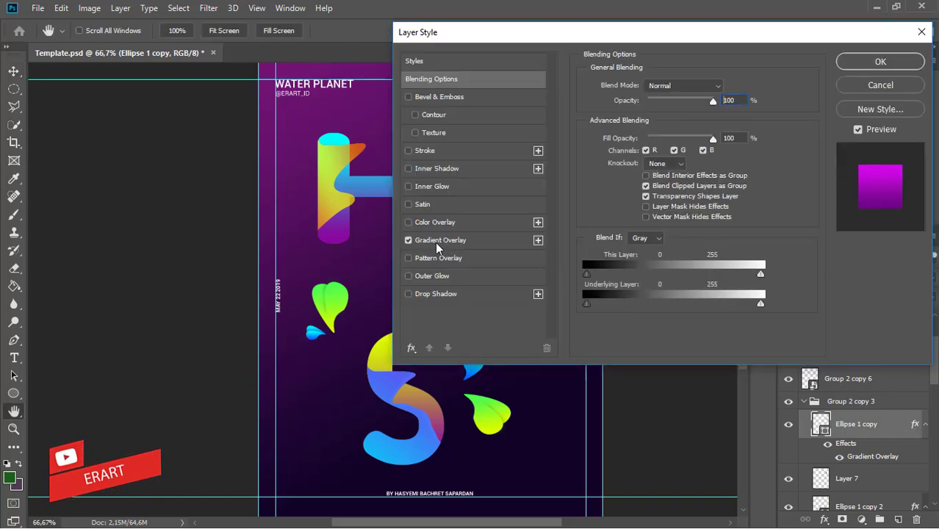
{"action": "left_click", "coordinate": [435, 241]}
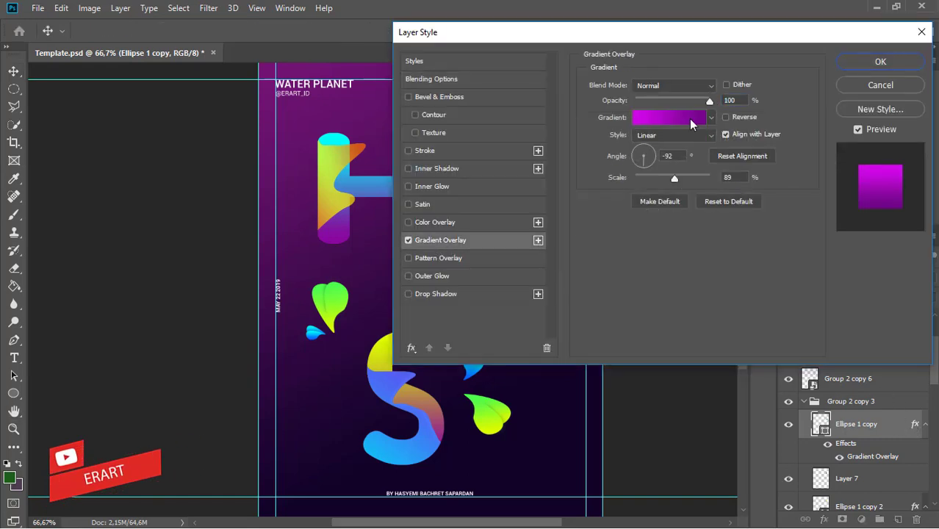
{"action": "left_click", "coordinate": [689, 118]}
{"action": "left_click", "coordinate": [779, 72]}
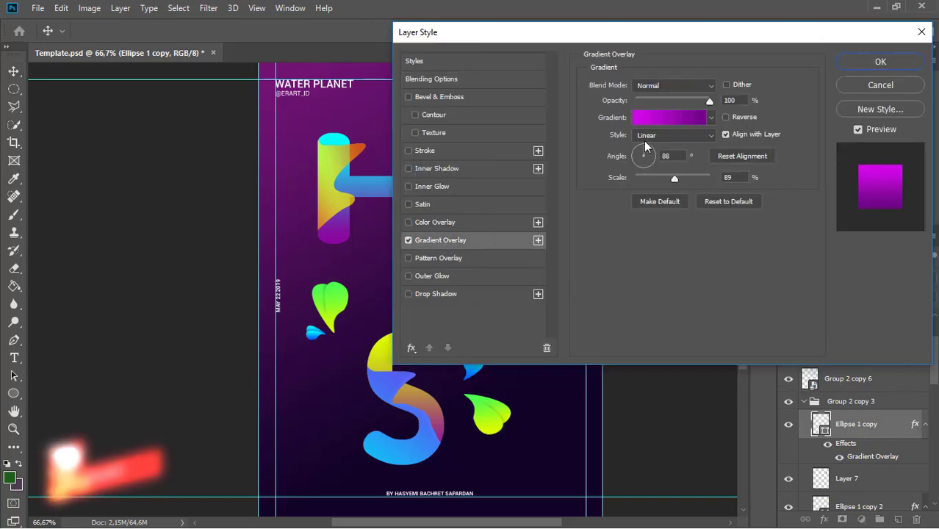
{"action": "key", "text": "Return"}
Step: Copy the droplet layers' gradient layer style and collapse Group 2 copy 3
{"action": "right_click", "coordinate": [851, 364]}
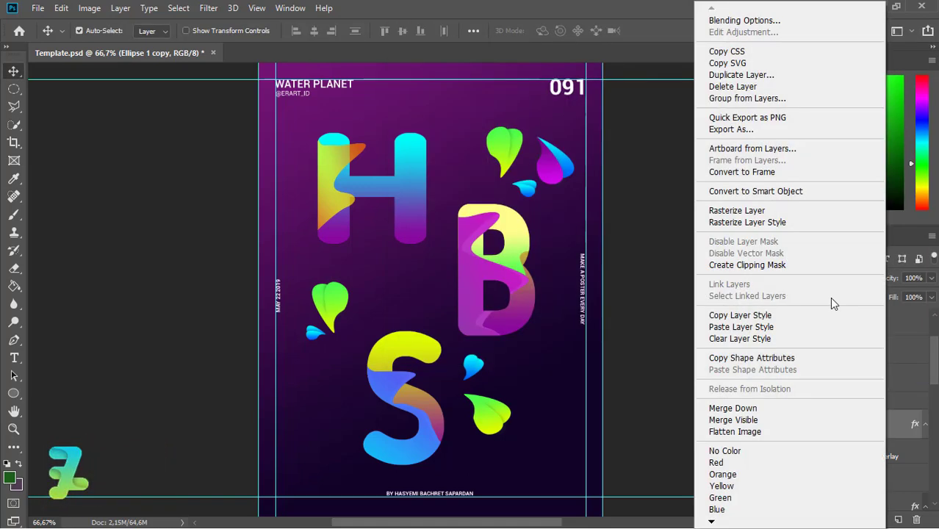
{"action": "left_click", "coordinate": [805, 328]}
{"action": "right_click", "coordinate": [888, 428]}
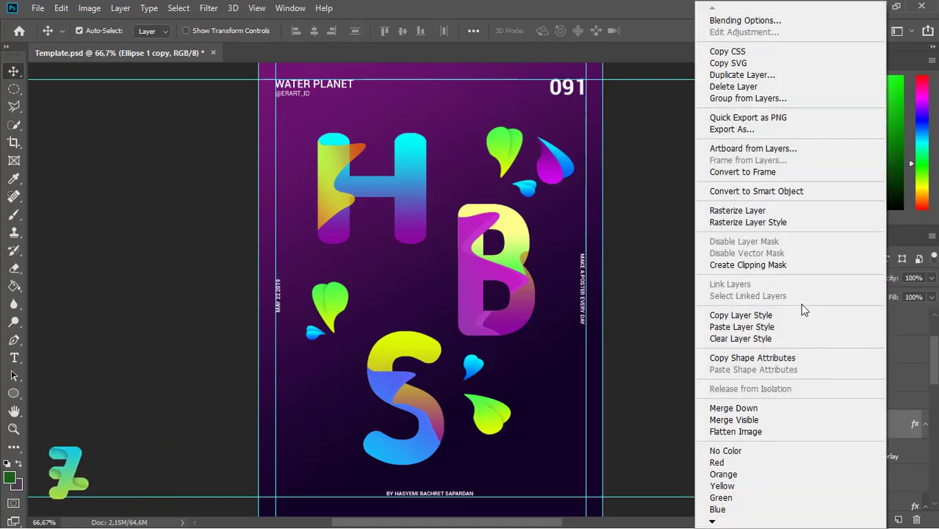
{"action": "left_click", "coordinate": [801, 314]}
{"action": "scroll", "coordinate": [893, 424], "scroll_direction": "down", "scroll_amount": 3}
{"action": "right_click", "coordinate": [894, 424]}
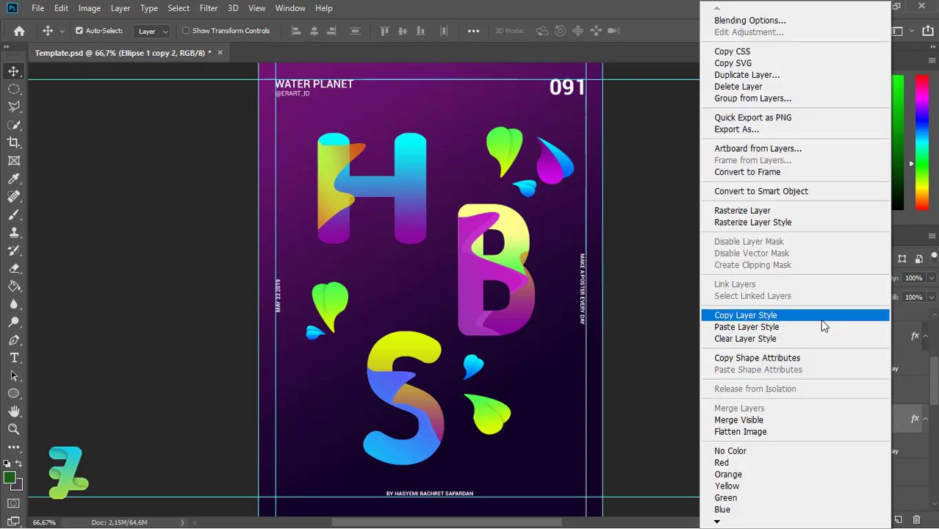
{"action": "left_click", "coordinate": [820, 317]}
{"action": "left_click", "coordinate": [804, 314]}
Step: Duplicate the magenta droplet group, then rotate the copy and flip it vertically
{"action": "key", "text": "ctrl+j"}
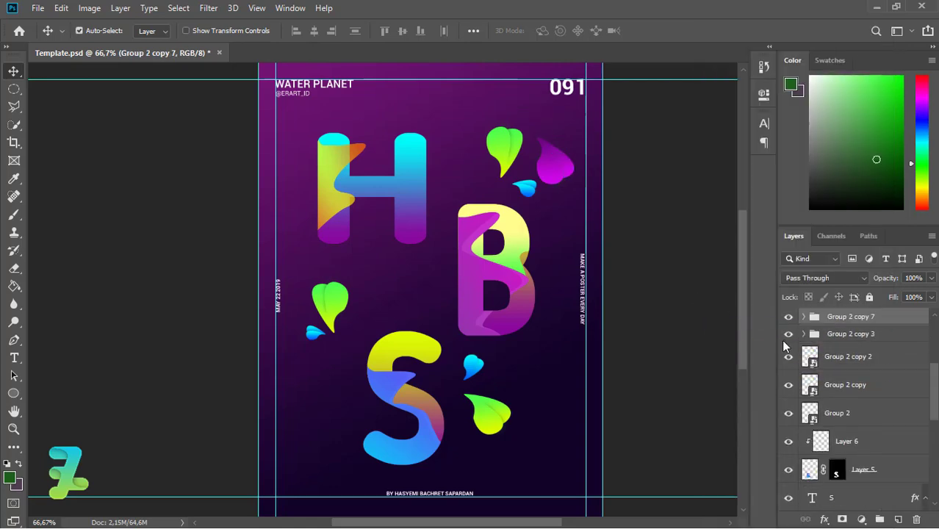
{"action": "left_click", "coordinate": [61, 8]}
{"action": "left_click", "coordinate": [394, 339]}
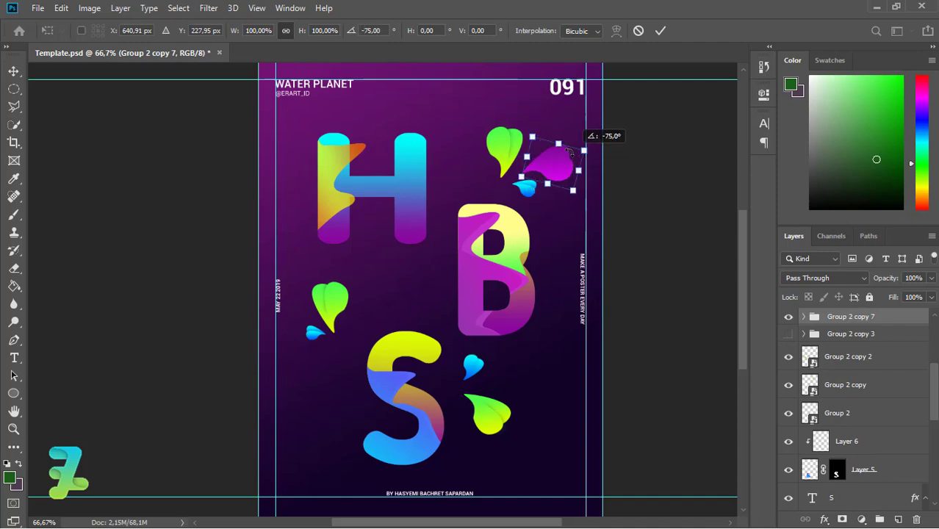
{"action": "left_click_drag", "start_coordinate": [581, 176], "coordinate": [594, 137]}
{"action": "key", "text": "Return"}
{"action": "left_click", "coordinate": [61, 8]}
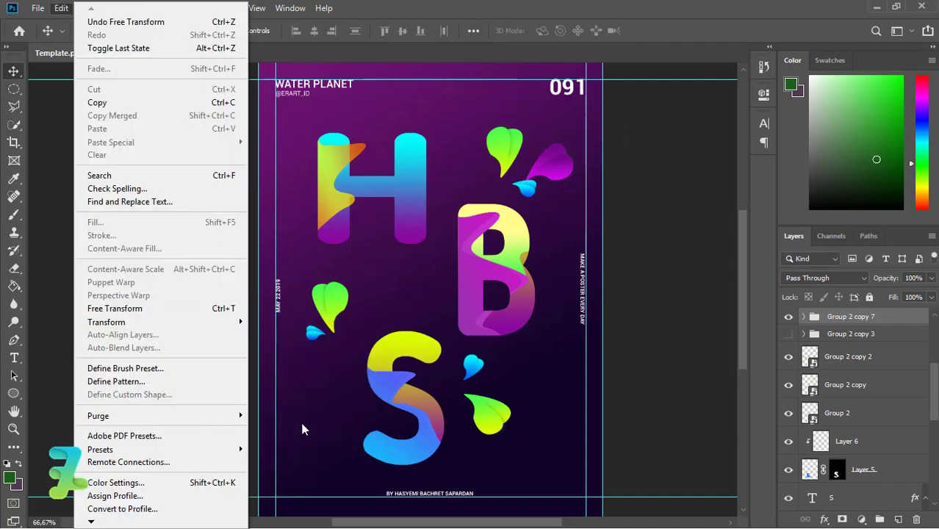
{"action": "left_click", "coordinate": [279, 487]}
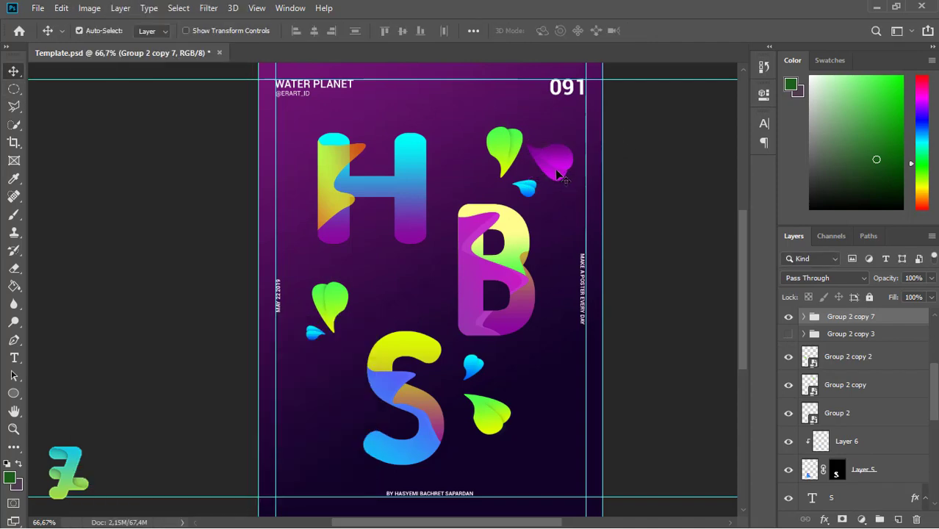
Step: Tilt the magenta droplet copy, shrink it to under half size, and convert it to a smart object
{"action": "left_click", "coordinate": [61, 9]}
{"action": "left_click", "coordinate": [273, 355]}
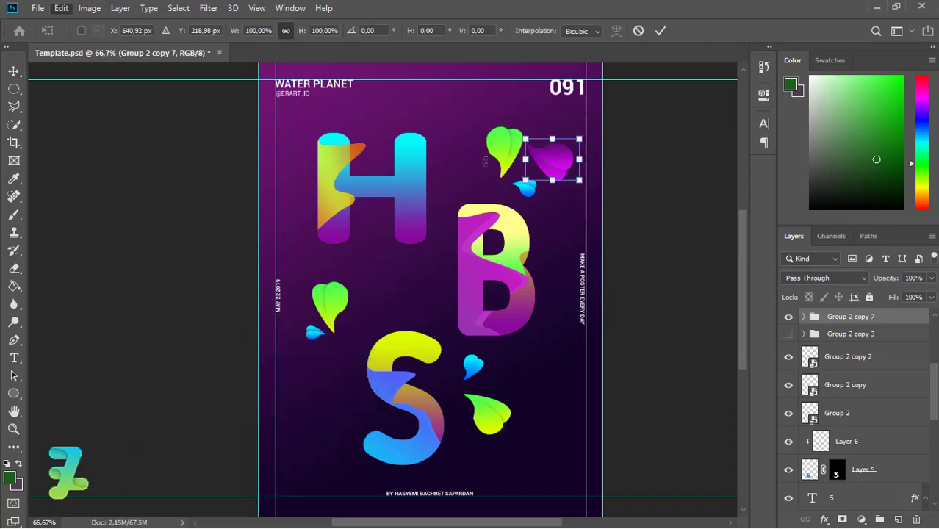
{"action": "mouse_move", "coordinate": [540, 195]}
{"action": "left_mouse_down"}
{"action": "mouse_move", "coordinate": [582, 181]}
{"action": "mouse_move", "coordinate": [543, 152]}
{"action": "left_mouse_up"}
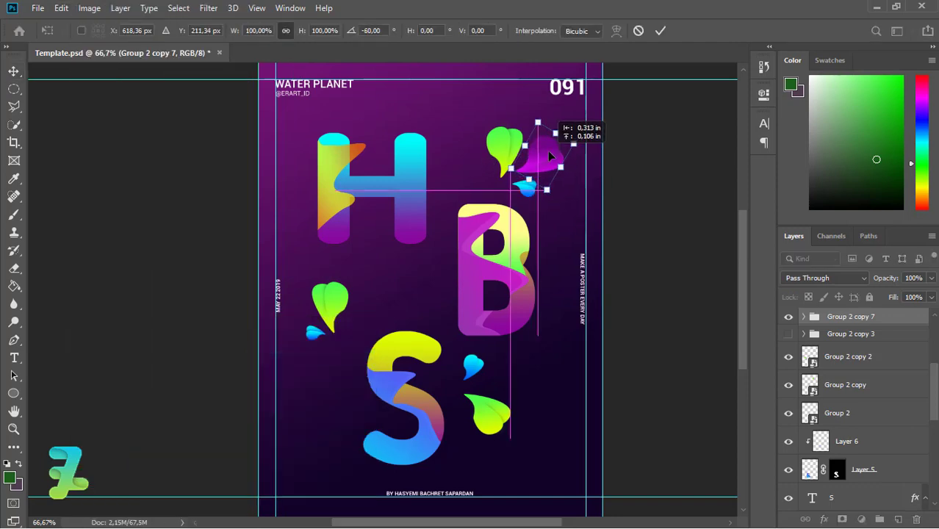
{"action": "key", "text": "Return"}
{"action": "key", "text": "ctrl+t"}
{"action": "left_click_drag", "start_coordinate": [575, 120], "coordinate": [540, 165]}
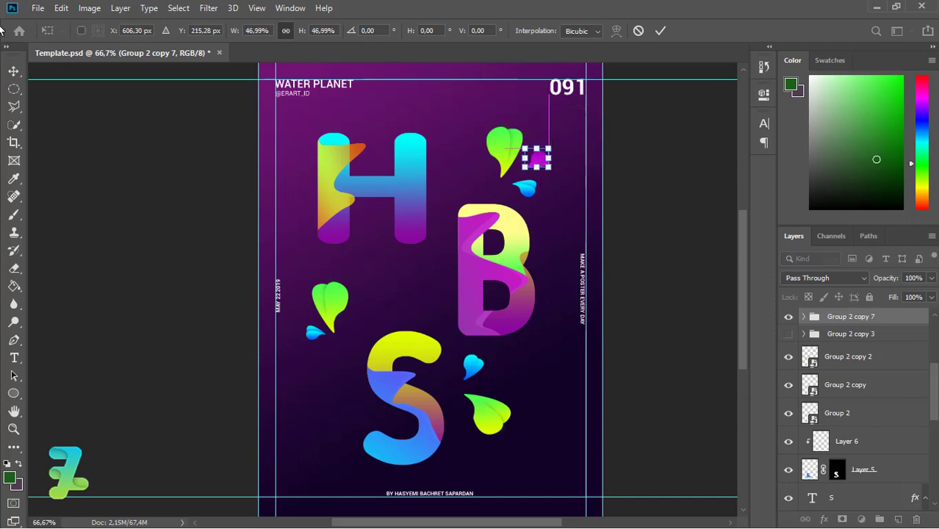
{"action": "left_click", "coordinate": [13, 70]}
{"action": "right_click", "coordinate": [893, 316]}
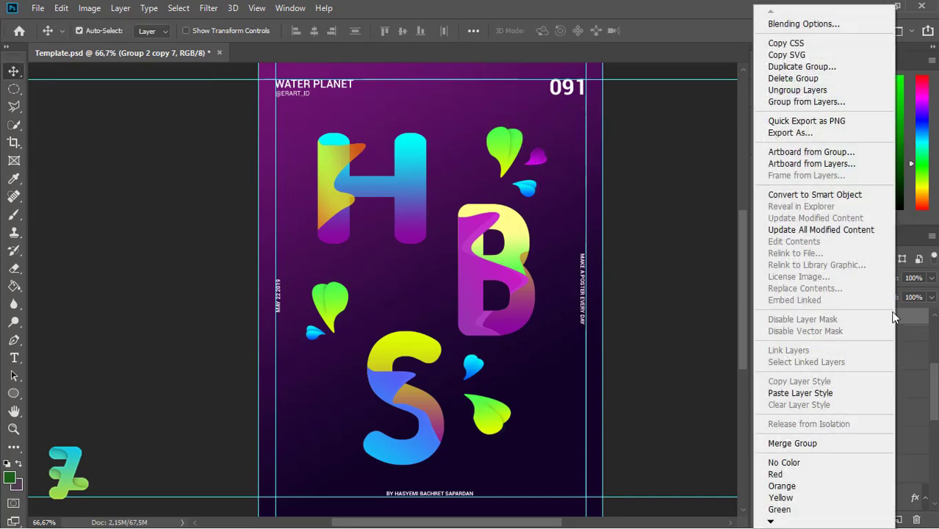
{"action": "left_click", "coordinate": [812, 195]}
Step: Place a second small, rotated magenta droplet copy beside the lower green leaf
{"action": "left_click", "coordinate": [826, 344]}
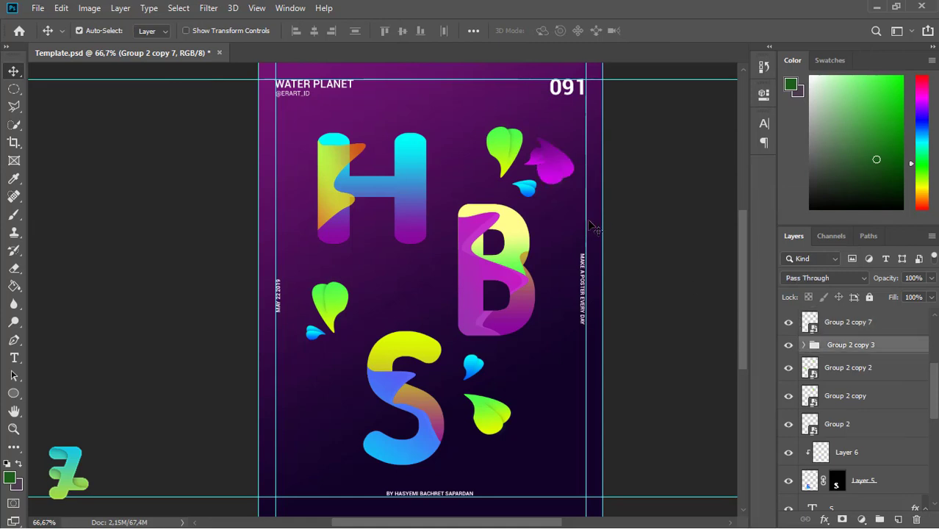
{"action": "left_click_drag", "start_coordinate": [549, 165], "coordinate": [525, 408]}
{"action": "left_click", "coordinate": [61, 7]}
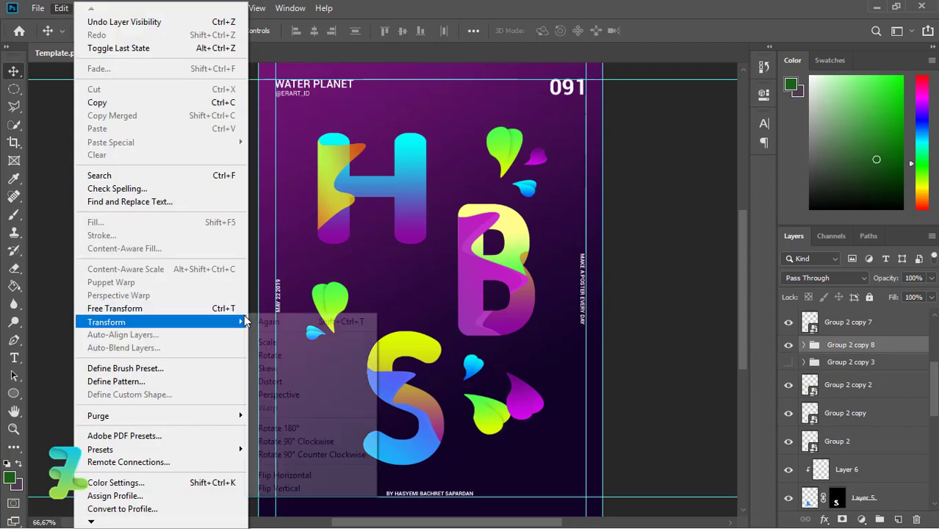
{"action": "left_click", "coordinate": [294, 352]}
{"action": "mouse_move", "coordinate": [559, 422]}
{"action": "left_mouse_down"}
{"action": "mouse_move", "coordinate": [555, 393]}
{"action": "mouse_move", "coordinate": [508, 384]}
{"action": "left_mouse_up"}
{"action": "key", "text": "ctrl+t"}
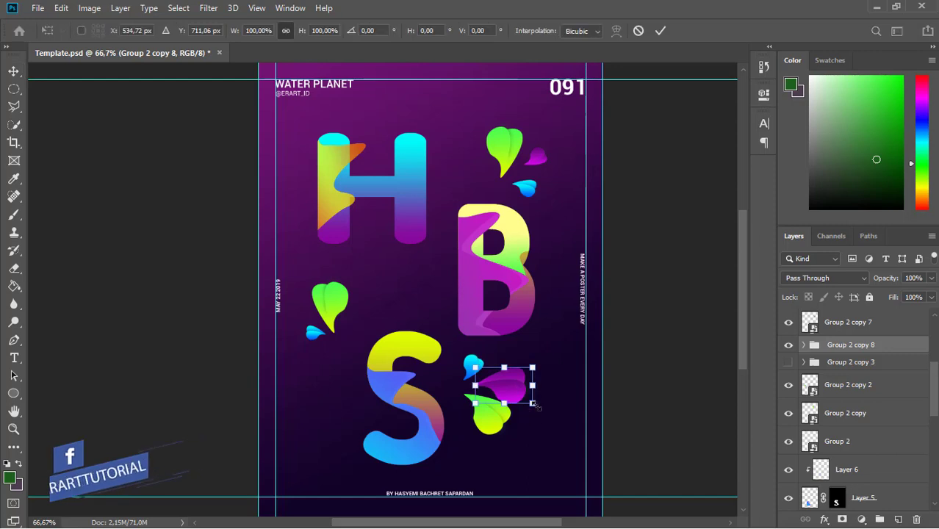
{"action": "left_click_drag", "start_coordinate": [541, 365], "coordinate": [517, 377]}
{"action": "left_click", "coordinate": [13, 71]}
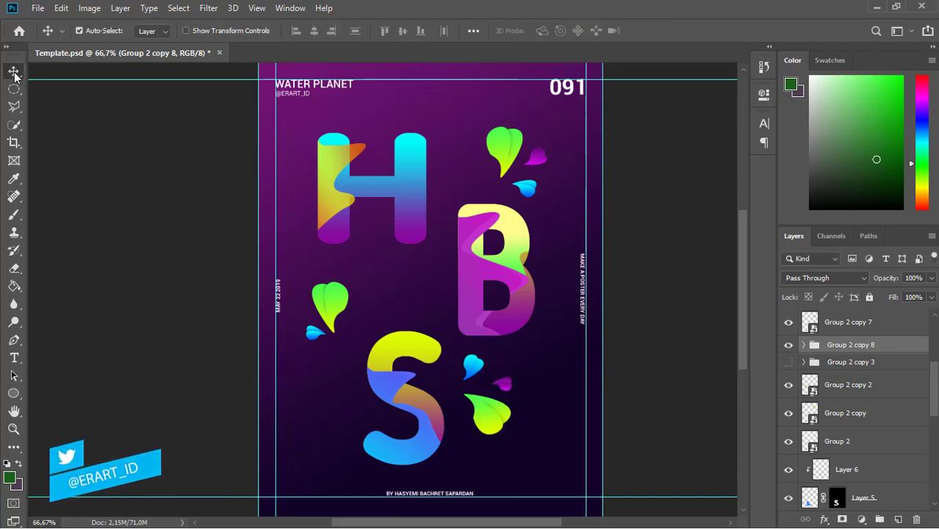
{"action": "key", "text": "shift+Left"}
{"action": "key", "text": "shift+Left"}
{"action": "key", "text": "shift+Left"}
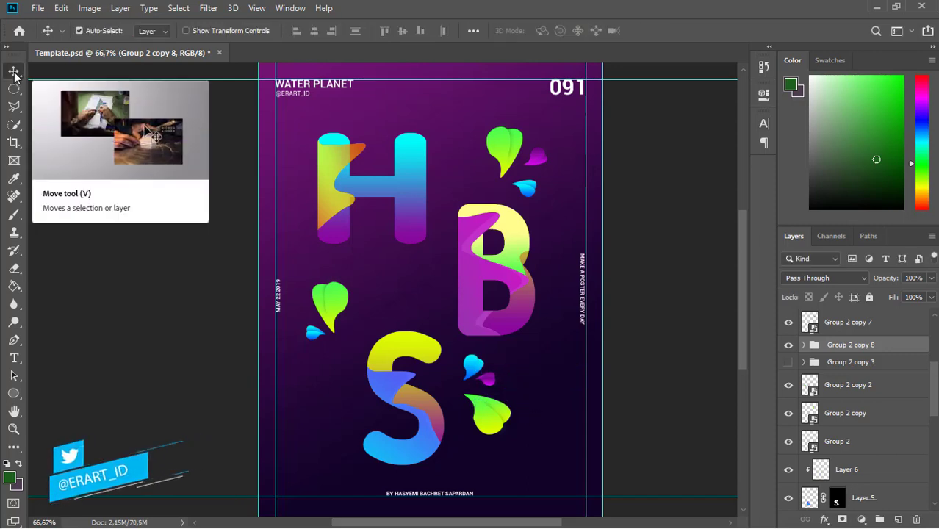
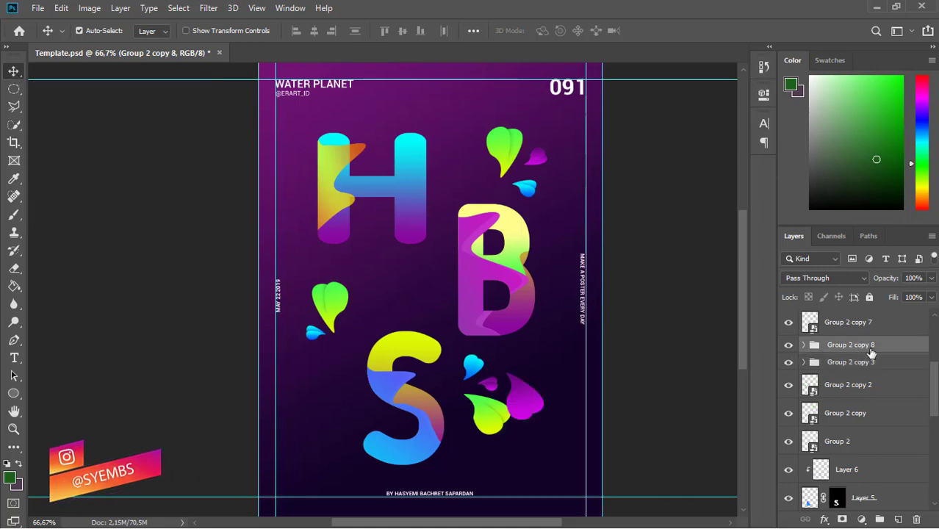
Step: Convert Group 2 copy 8 to a smart object, then select Ellipse 1 copy inside Group 2 copy 3
{"action": "right_click", "coordinate": [815, 347]}
{"action": "left_click", "coordinate": [793, 197]}
{"action": "left_click", "coordinate": [851, 373]}
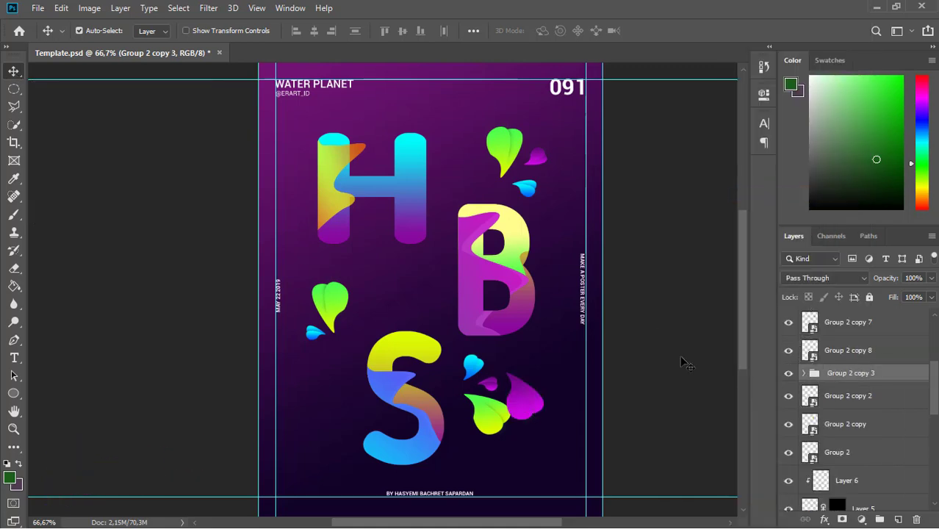
{"action": "left_click", "coordinate": [804, 372]}
{"action": "left_click", "coordinate": [906, 396]}
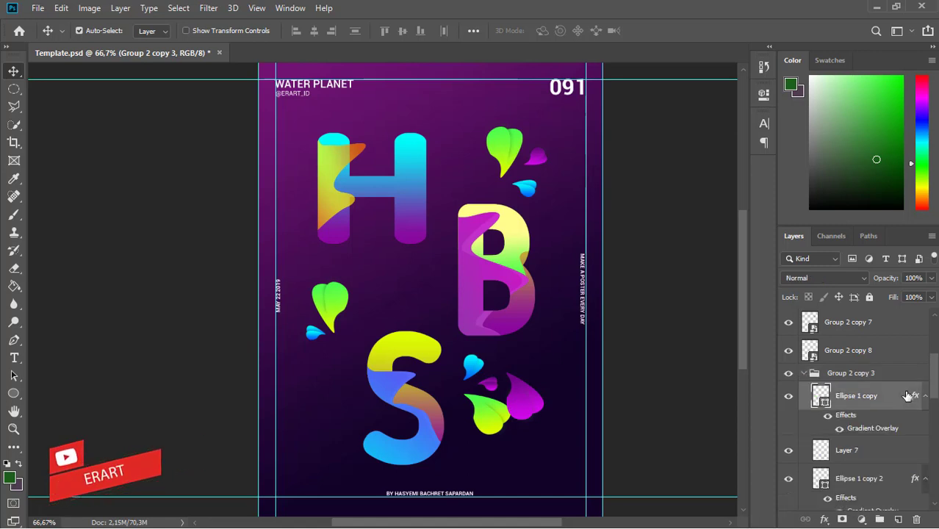
Step: Change Ellipse 1 copy's Gradient Overlay to a yellow-green to orange gradient
{"action": "double_click", "coordinate": [908, 397]}
{"action": "left_click", "coordinate": [464, 236]}
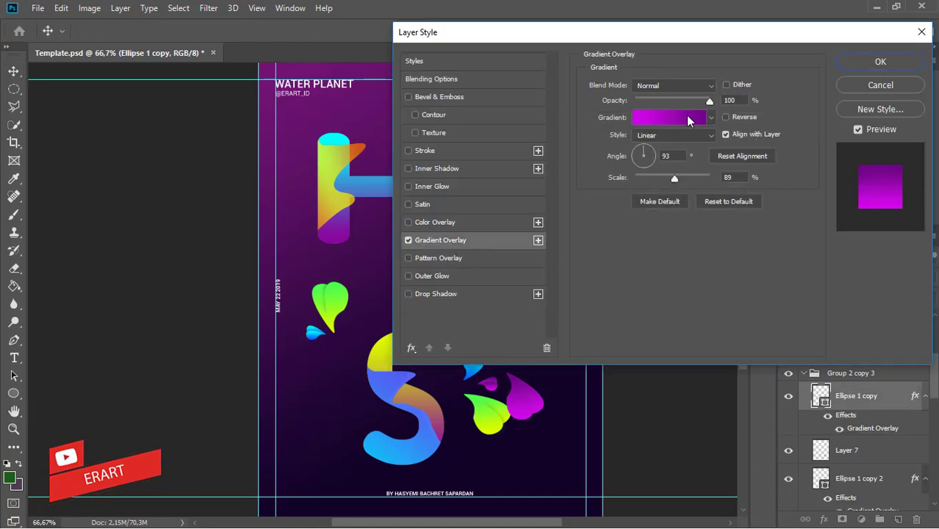
{"action": "left_click", "coordinate": [683, 121]}
{"action": "left_click", "coordinate": [610, 86]}
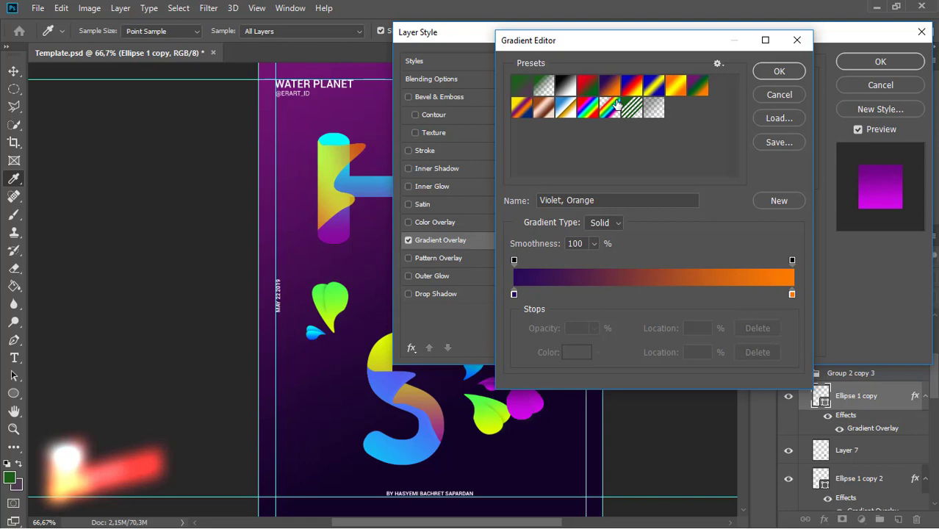
{"action": "double_click", "coordinate": [514, 294]}
{"action": "left_click", "coordinate": [690, 281]}
{"action": "left_click", "coordinate": [807, 132]}
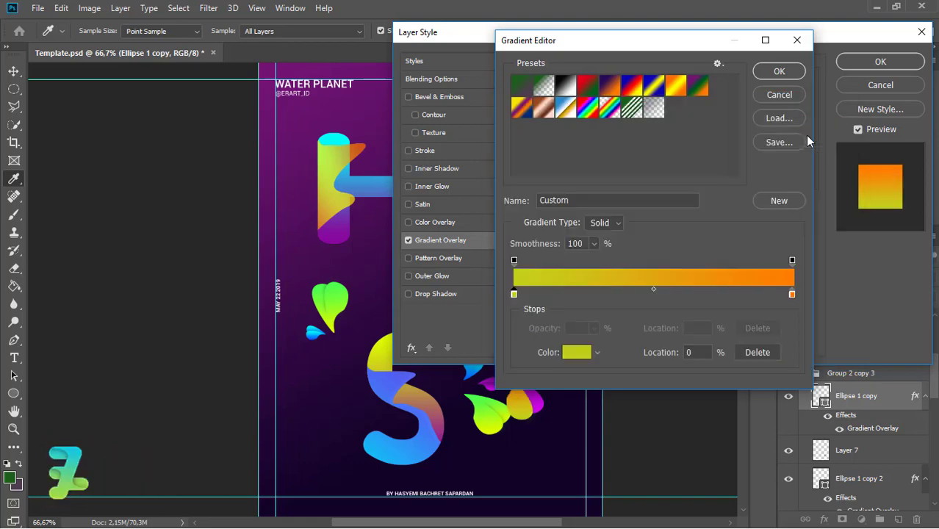
{"action": "left_click", "coordinate": [779, 71]}
{"action": "left_click", "coordinate": [880, 62]}
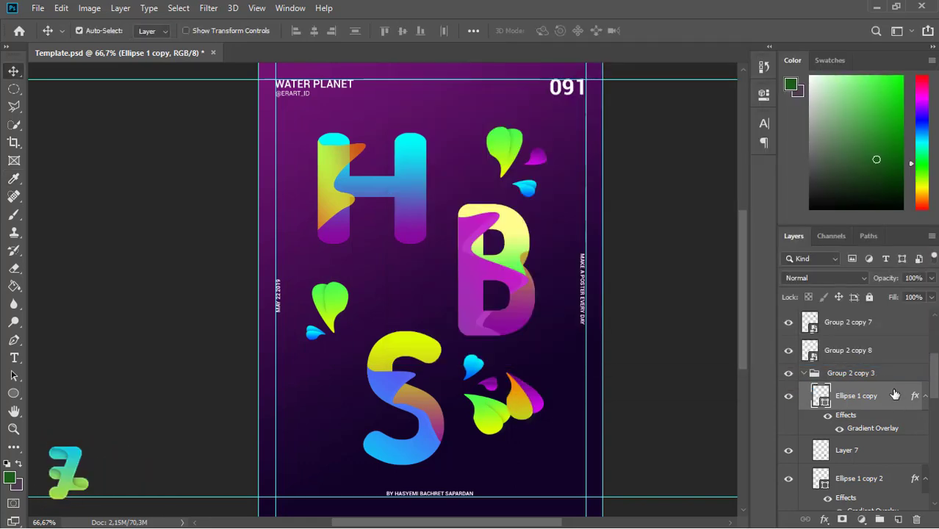
Step: Copy Ellipse 1 copy's layer style and bring up Ellipse 1 copy 2's layer menu
{"action": "right_click", "coordinate": [893, 397]}
{"action": "left_click", "coordinate": [776, 315]}
{"action": "left_click", "coordinate": [867, 470]}
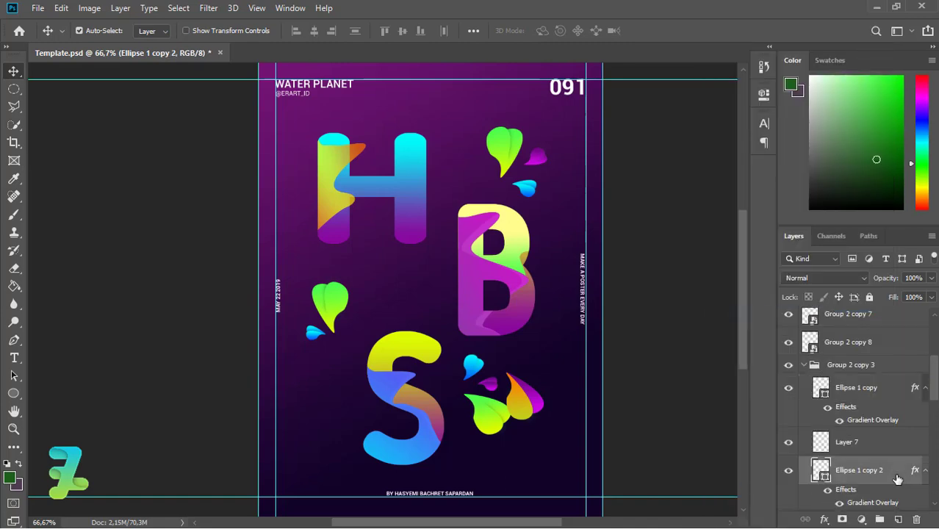
{"action": "right_click", "coordinate": [867, 470]}
Step: Paste the gradient style onto Ellipse 1 copy 2 and move the petal cluster left of the H
{"action": "left_click", "coordinate": [746, 326]}
{"action": "left_click", "coordinate": [807, 366]}
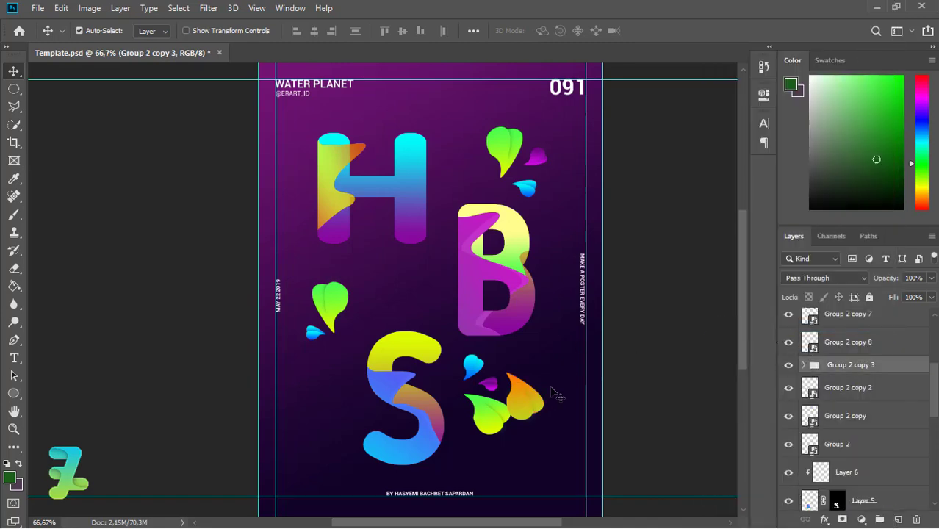
{"action": "left_click_drag", "start_coordinate": [538, 406], "coordinate": [319, 324]}
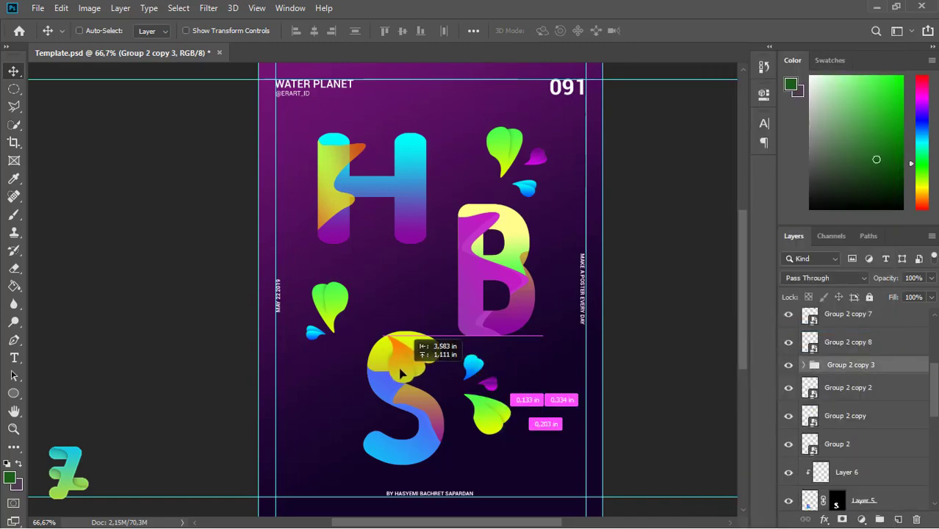
Step: Rotate the petal cluster about 165°, flip it vertically, and rotate it into position
{"action": "left_click", "coordinate": [61, 7]}
{"action": "mouse_move", "coordinate": [107, 322]}
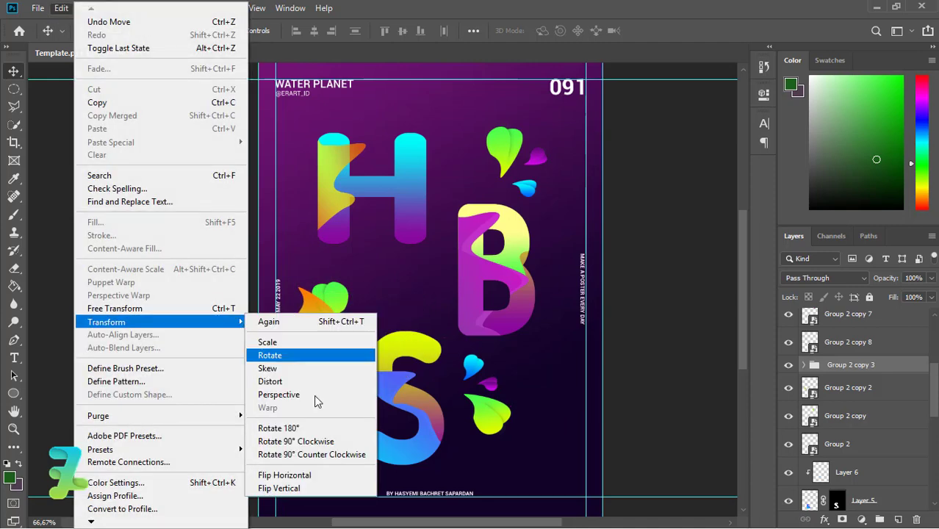
{"action": "left_click", "coordinate": [270, 355]}
{"action": "left_click_drag", "start_coordinate": [368, 331], "coordinate": [288, 296]}
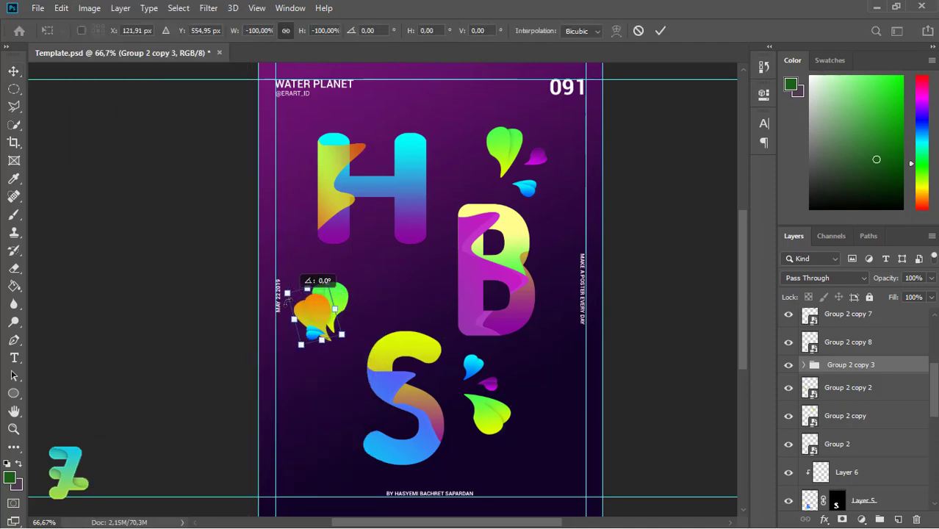
{"action": "key", "text": "Return"}
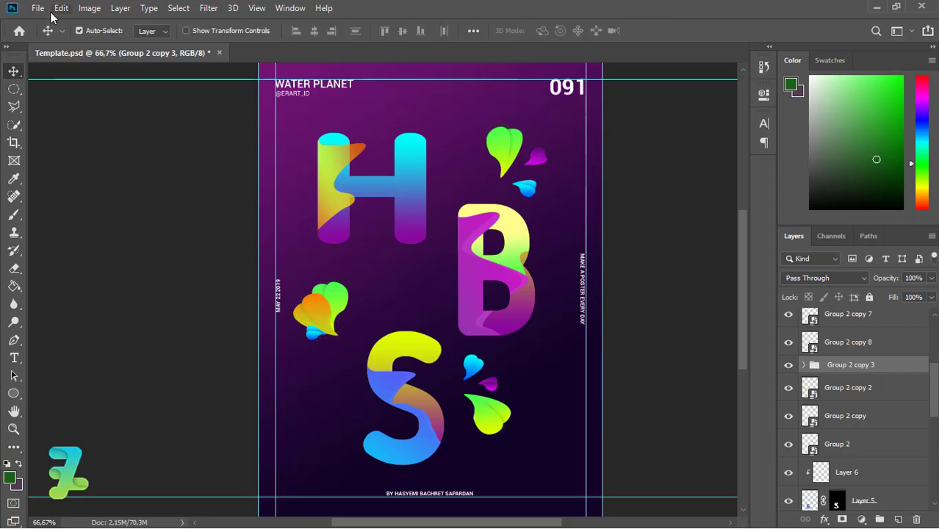
{"action": "left_click", "coordinate": [61, 7]}
{"action": "left_click", "coordinate": [283, 488]}
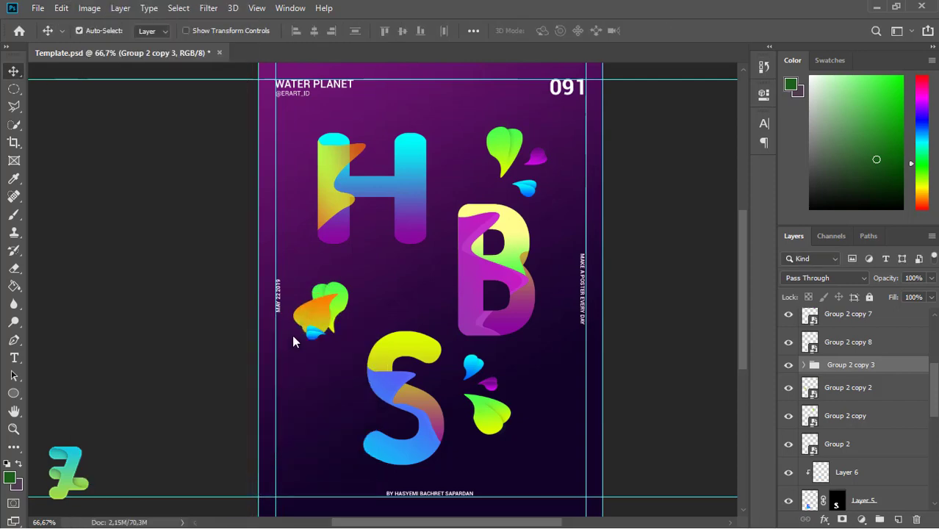
{"action": "left_click", "coordinate": [60, 8]}
{"action": "left_click", "coordinate": [316, 354]}
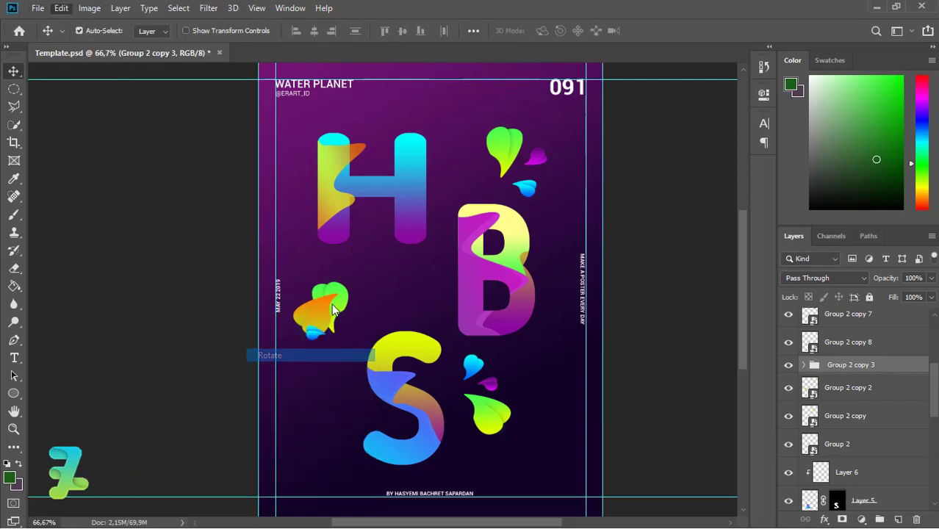
{"action": "left_click_drag", "start_coordinate": [363, 318], "coordinate": [360, 363]}
{"action": "key", "text": "Return"}
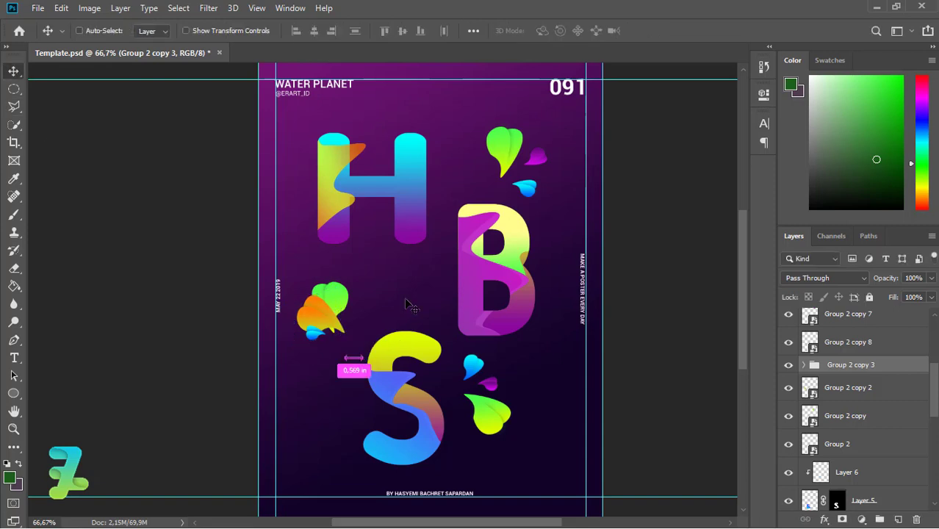
Step: Duplicate the cluster as Group 2 copy 9 and shrink it to about 40%
{"action": "key", "text": "ctrl+j"}
{"action": "key", "text": "ctrl+t"}
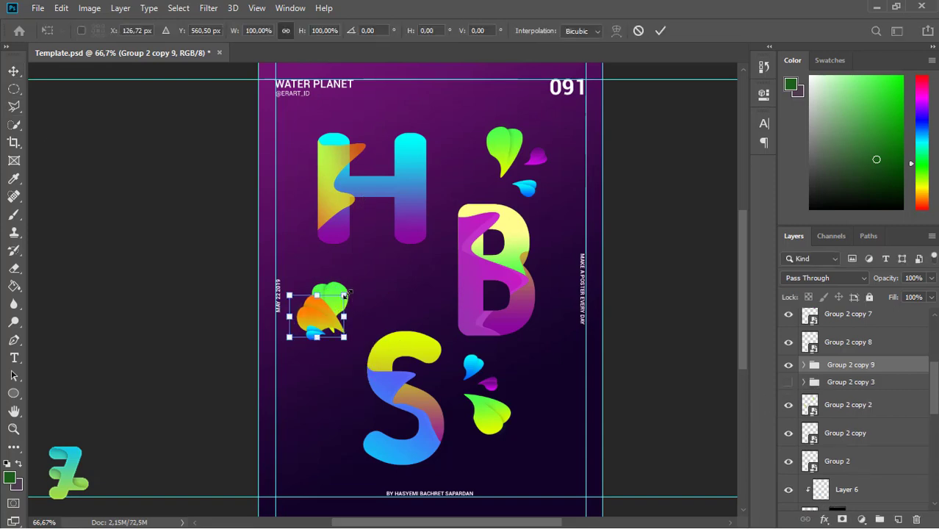
{"action": "mouse_move", "coordinate": [346, 283]}
{"action": "left_mouse_down"}
{"action": "mouse_move", "coordinate": [330, 306]}
{"action": "mouse_move", "coordinate": [307, 311]}
{"action": "left_mouse_up"}
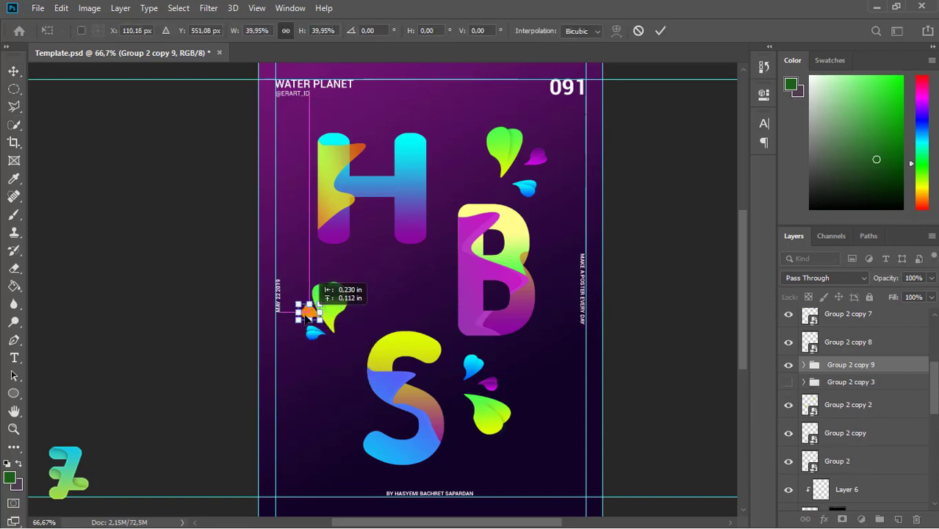
{"action": "key", "text": "Return"}
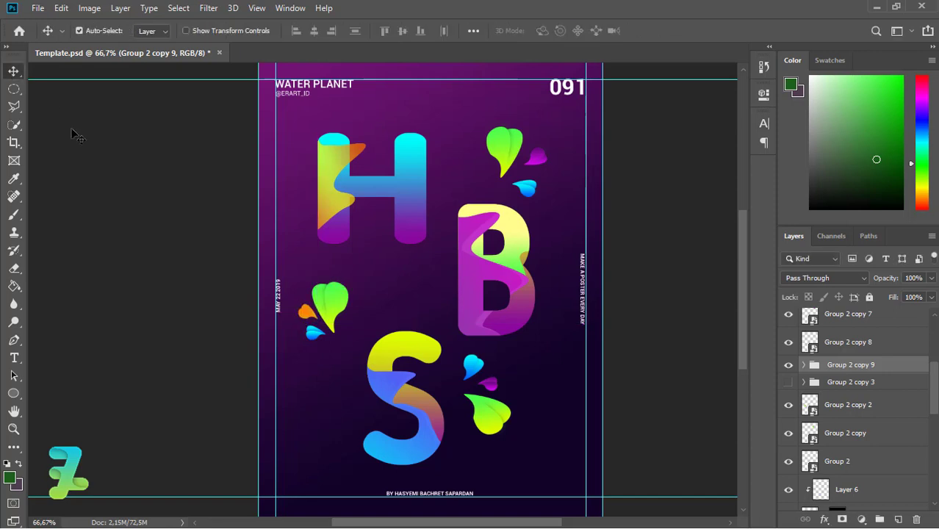
{"action": "key", "text": "ctrl+minus"}
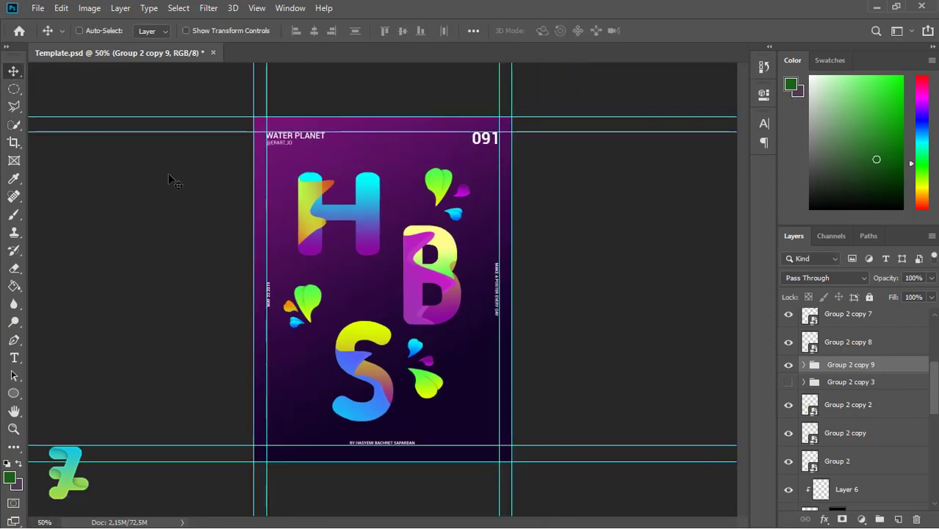
Step: Save the document
{"action": "scroll", "coordinate": [935, 319], "scroll_direction": "up", "scroll_amount": 3}
{"action": "key", "text": "ctrl+s"}
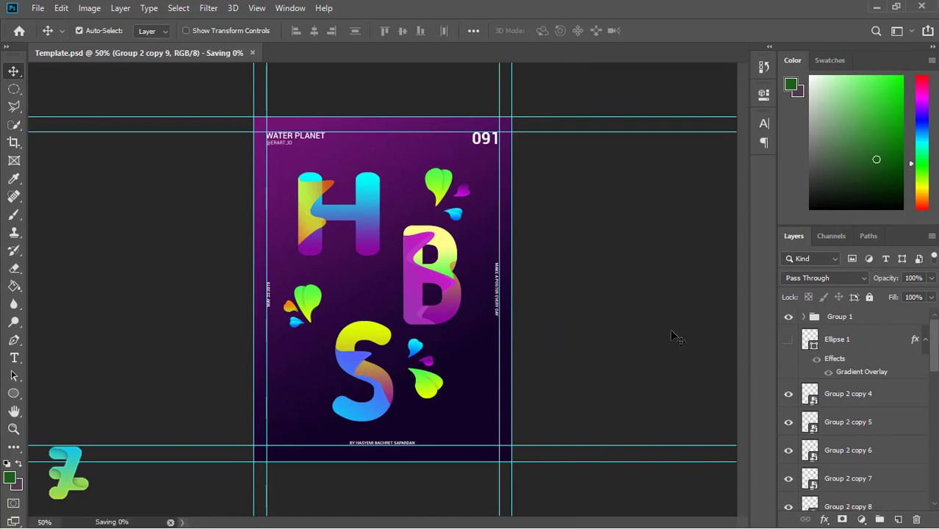
{"action": "scroll", "coordinate": [884, 365], "scroll_direction": "down", "scroll_amount": 1}
{"action": "scroll", "coordinate": [845, 397], "scroll_direction": "down", "scroll_amount": 2}
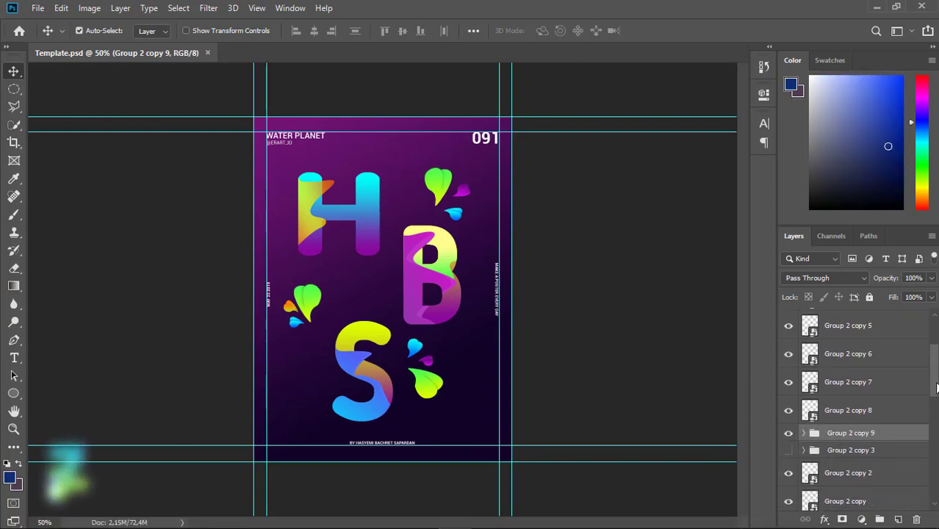
{"action": "scroll", "coordinate": [845, 397], "scroll_direction": "down", "scroll_amount": 2}
Step: Convert Group 2 copy 9 to a smart object and move Group 2 copy 8 below Group 2 copy
{"action": "left_click", "coordinate": [789, 373]}
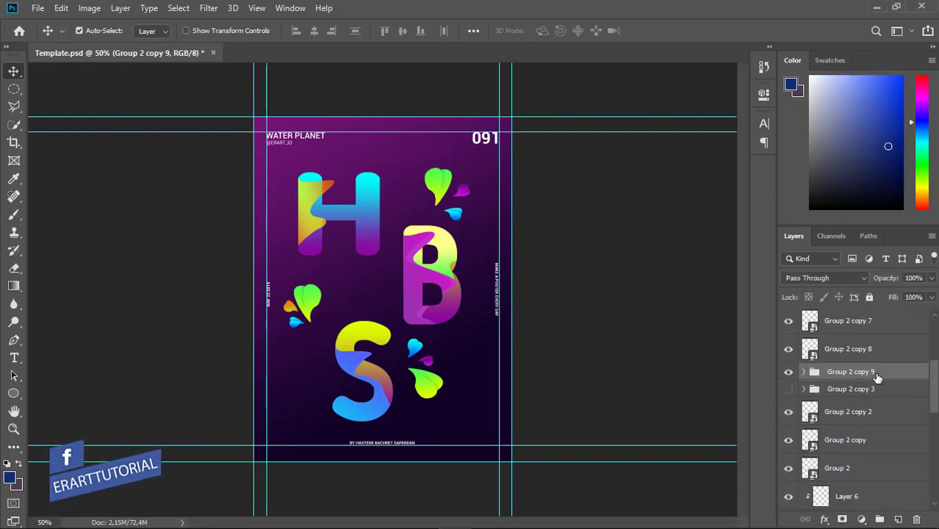
{"action": "right_click", "coordinate": [876, 376]}
{"action": "left_click", "coordinate": [794, 193]}
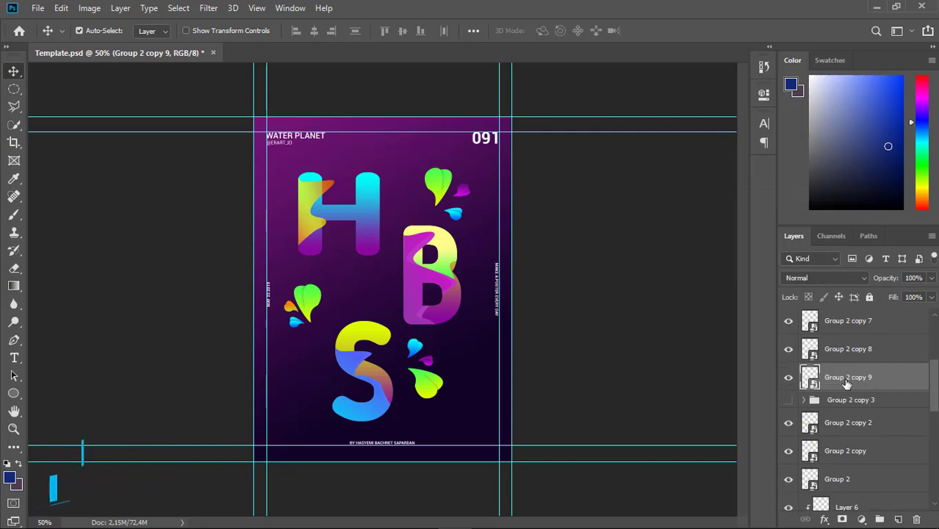
{"action": "left_click", "coordinate": [789, 479]}
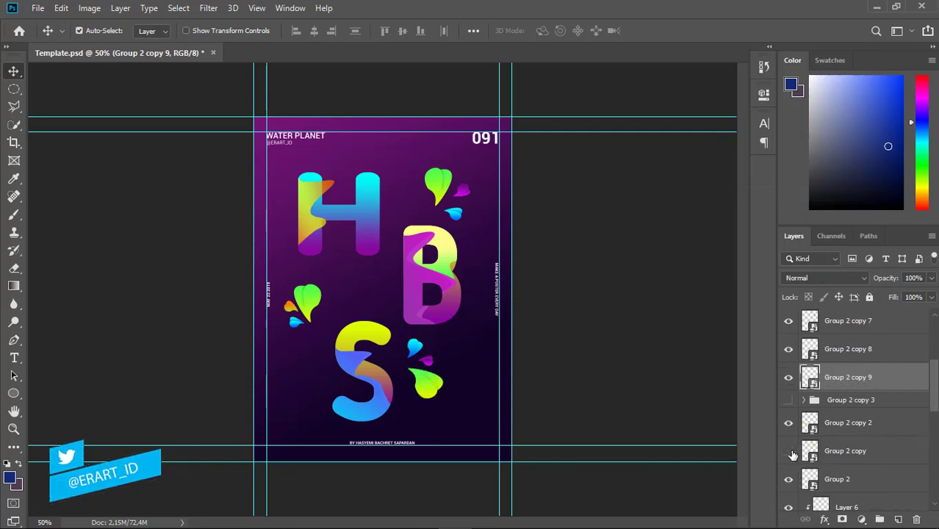
{"action": "left_click", "coordinate": [788, 349]}
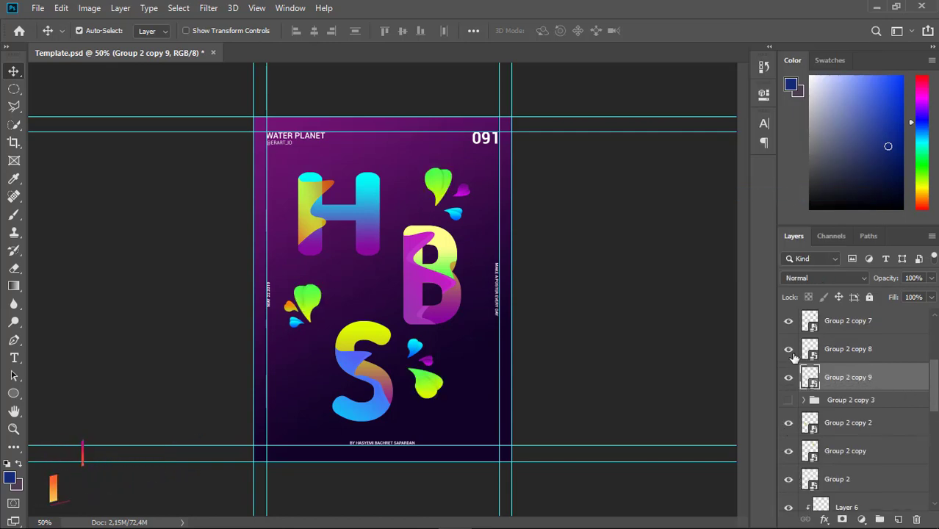
{"action": "left_click", "coordinate": [789, 349]}
{"action": "left_click_drag", "start_coordinate": [845, 349], "coordinate": [845, 463]}
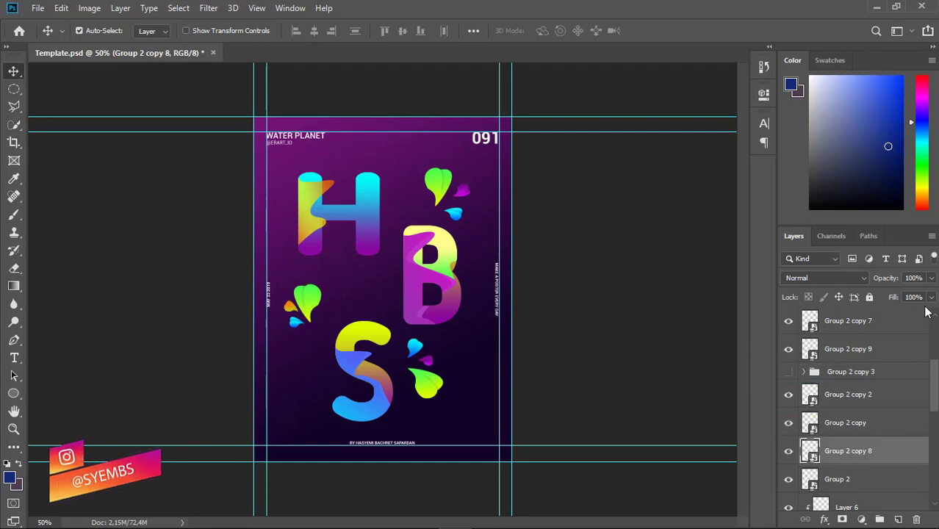
Step: Group Group 2 copy 5, Group 2 copy 8 and Group 2 into Group 3
{"action": "scroll", "coordinate": [804, 331], "scroll_direction": "up", "scroll_amount": 1}
{"action": "left_click", "coordinate": [788, 340]}
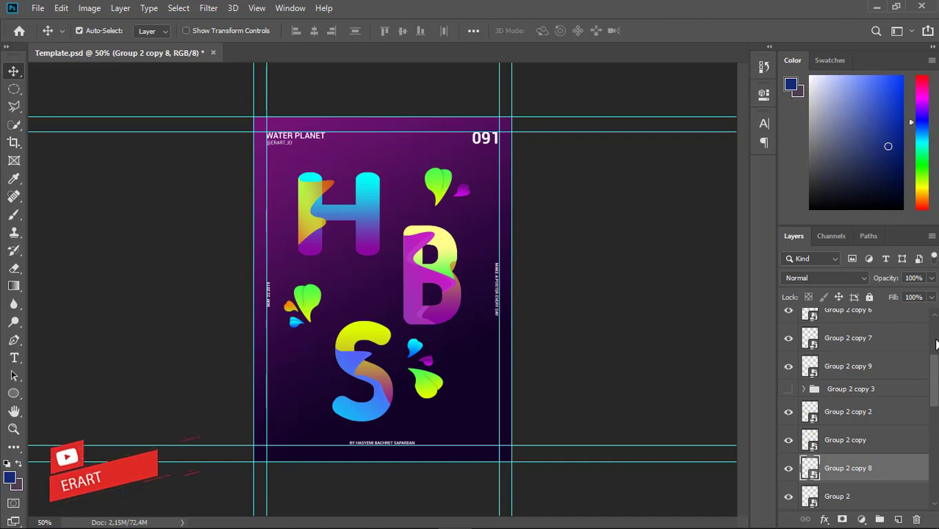
{"action": "scroll", "coordinate": [792, 333], "scroll_direction": "up", "scroll_amount": 1}
{"action": "scroll", "coordinate": [931, 322], "scroll_direction": "up", "scroll_amount": 1}
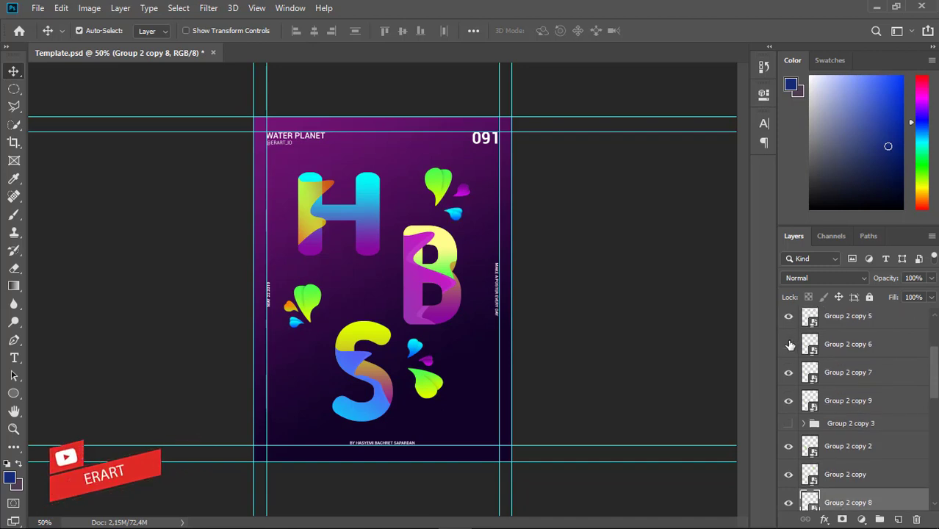
{"action": "left_click", "coordinate": [886, 321]}
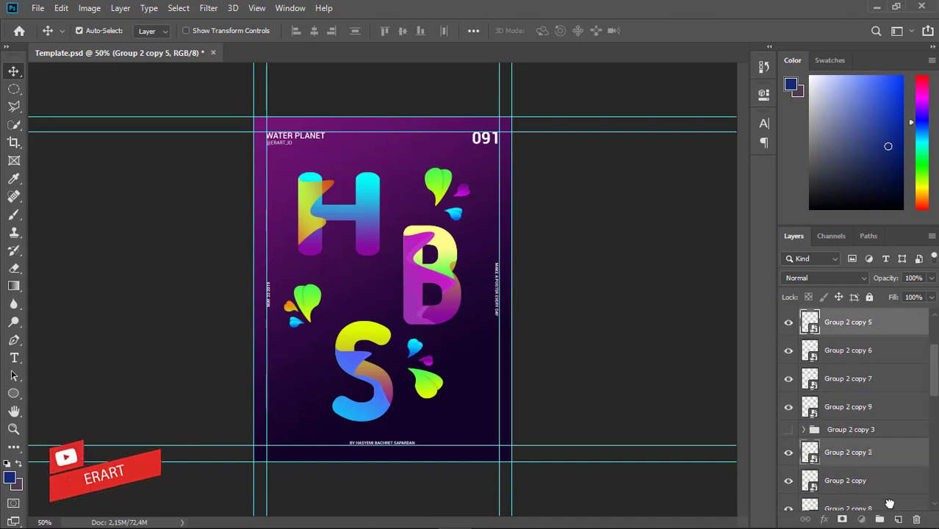
{"action": "scroll", "coordinate": [880, 441], "scroll_direction": "down", "scroll_amount": 4}
{"action": "left_click", "coordinate": [836, 438]}
{"action": "left_click", "coordinate": [838, 468], "text": "shift"}
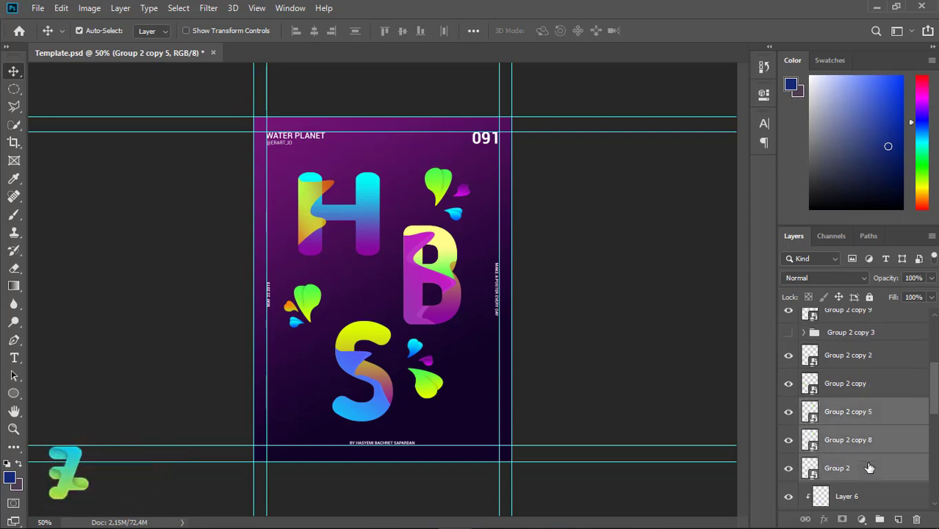
{"action": "key", "text": "ctrl+g"}
{"action": "left_click", "coordinate": [788, 407]}
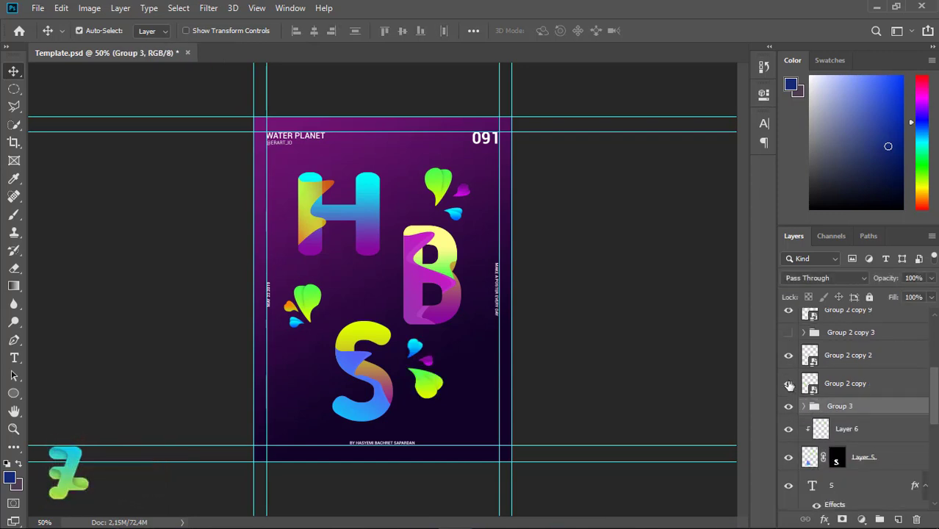
{"action": "left_click_drag", "start_coordinate": [787, 386], "coordinate": [789, 361]}
Step: Group another set of petal-cluster layers into Group 4 and move it lower in the stack
{"action": "scroll", "coordinate": [808, 355], "scroll_direction": "up", "scroll_amount": 1}
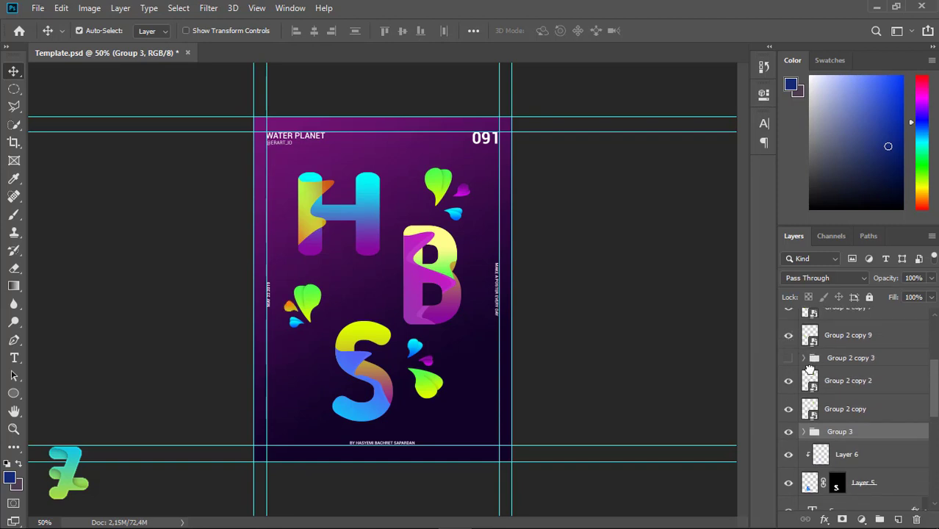
{"action": "left_click", "coordinate": [808, 376]}
{"action": "scroll", "coordinate": [801, 376], "scroll_direction": "up", "scroll_amount": 3}
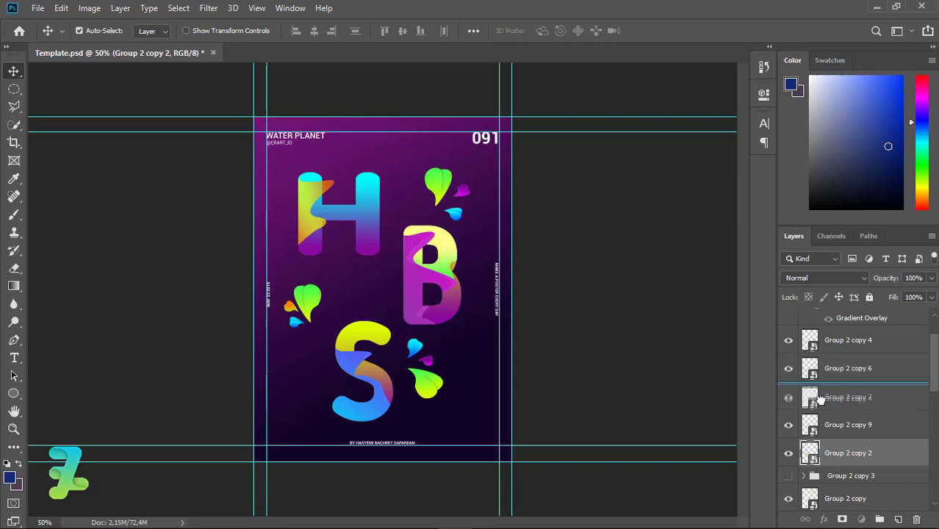
{"action": "left_click_drag", "start_coordinate": [837, 342], "coordinate": [845, 408]}
{"action": "left_click", "coordinate": [844, 452], "text": "shift"}
{"action": "key", "text": "ctrl+g"}
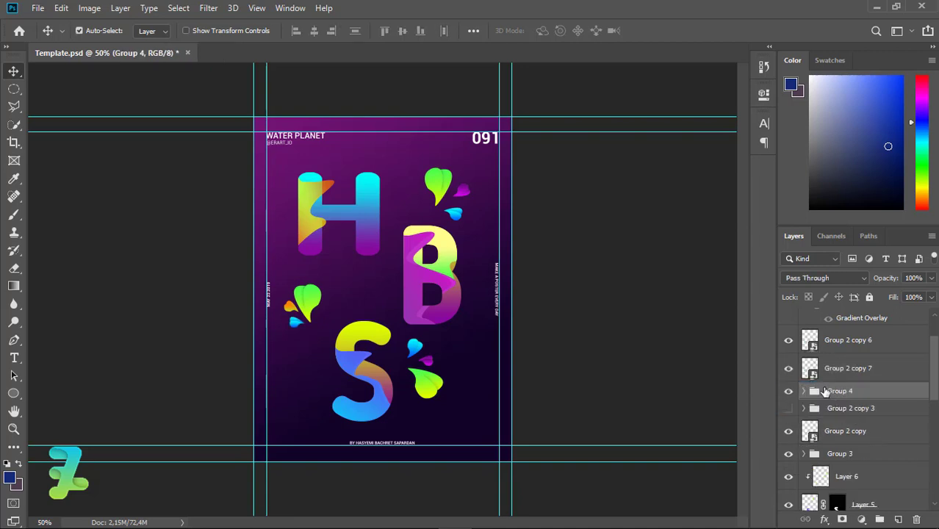
{"action": "left_click_drag", "start_coordinate": [824, 395], "coordinate": [828, 442]}
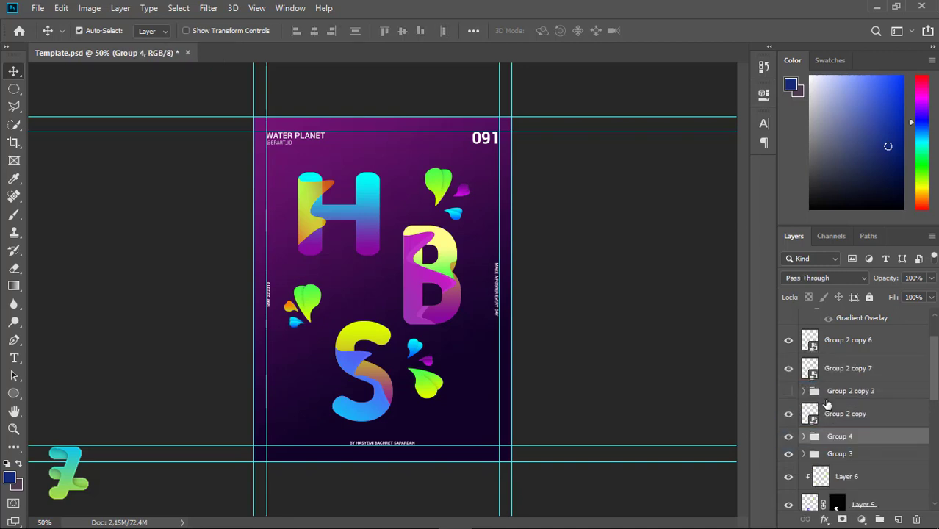
Step: Group the remaining petal-cluster layers into Group 5
{"action": "left_click", "coordinate": [845, 390]}
{"action": "left_click", "coordinate": [845, 339]}
{"action": "left_click", "coordinate": [880, 420], "text": "shift"}
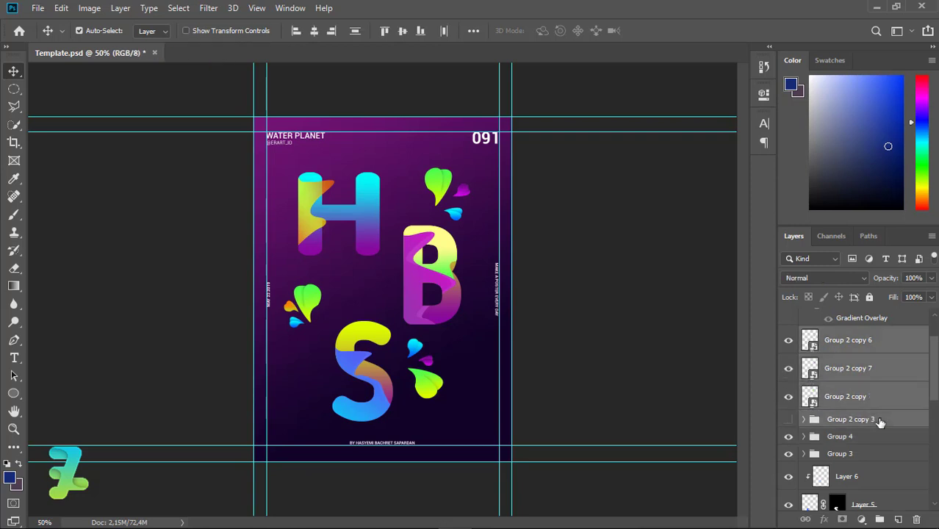
{"action": "key", "text": "ctrl+g"}
Step: Move the left cluster up, shrink it to about 82%, and add an empty layer above Layer 6
{"action": "left_click", "coordinate": [823, 351]}
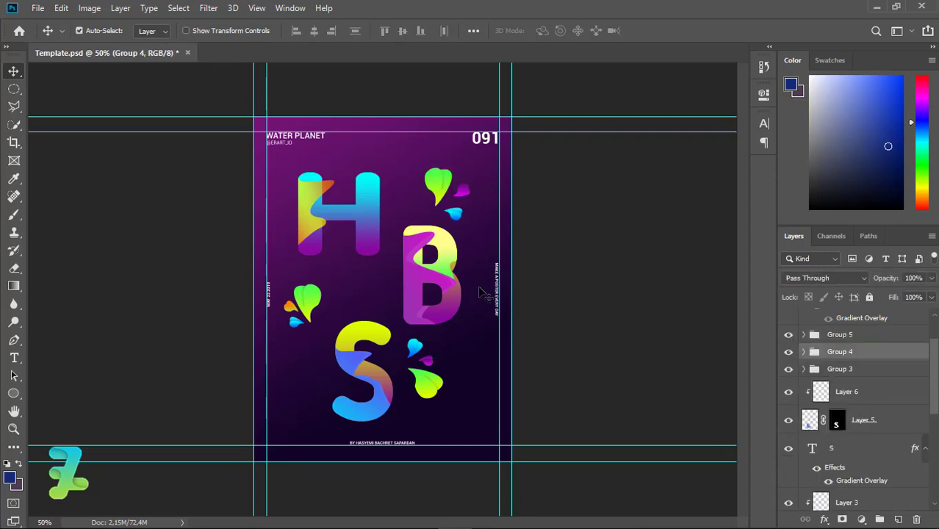
{"action": "left_click_drag", "start_coordinate": [310, 291], "coordinate": [320, 261]}
{"action": "key", "text": "ctrl+t"}
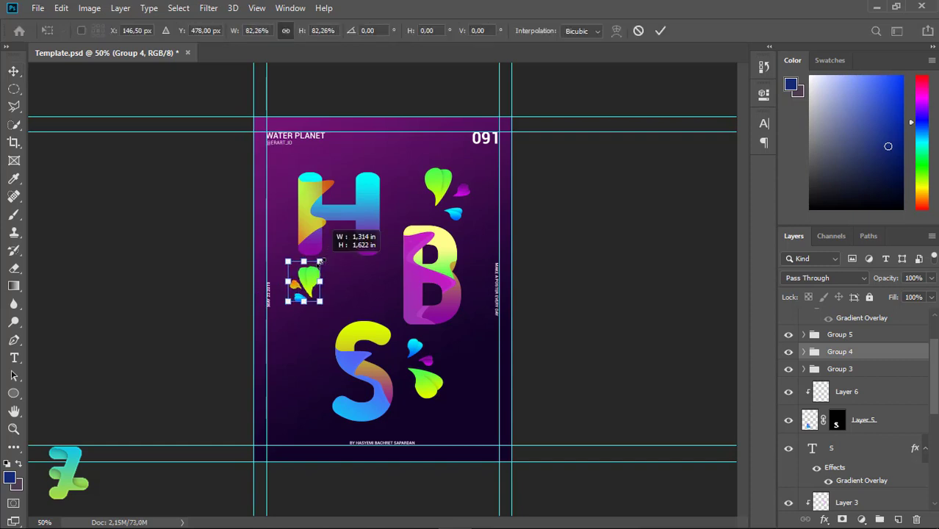
{"action": "key", "text": "Return"}
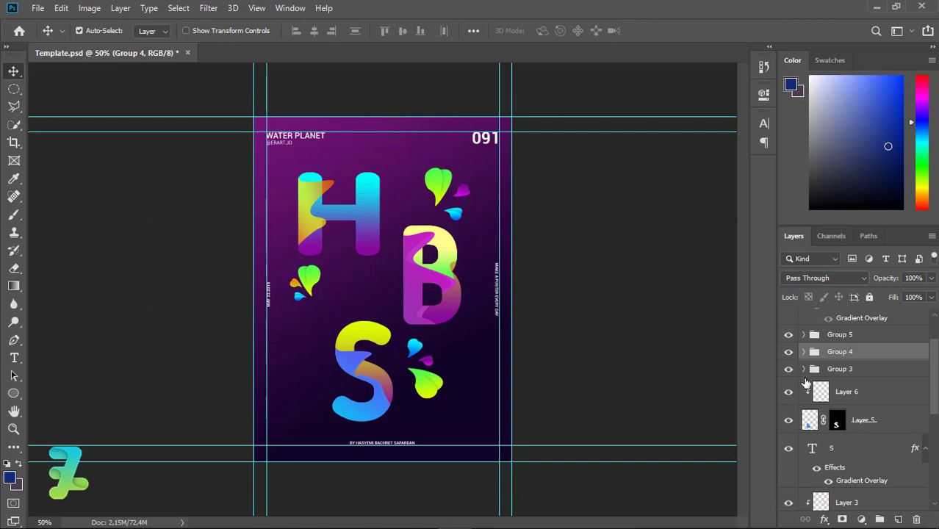
{"action": "left_click", "coordinate": [806, 384]}
{"action": "left_click", "coordinate": [898, 519]}
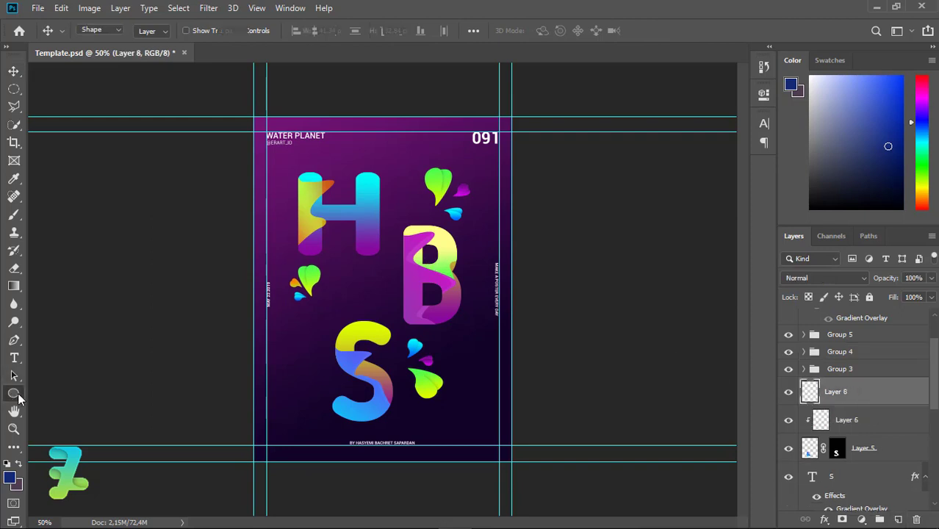
Step: Draw a plain rectangle beneath the S, then undo it
{"action": "left_click_drag", "start_coordinate": [13, 399], "coordinate": [49, 396]}
{"action": "left_click_drag", "start_coordinate": [313, 402], "coordinate": [445, 420]}
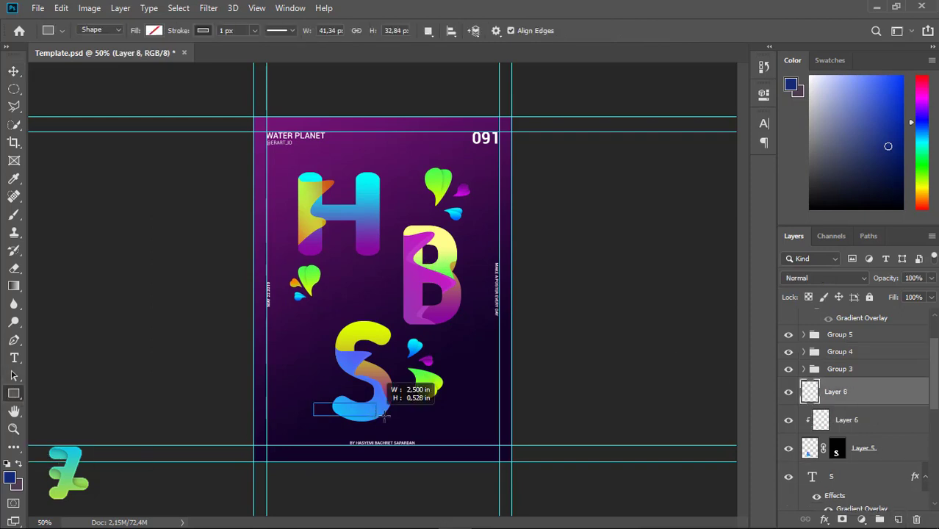
{"action": "key", "text": "ctrl+z"}
Step: Draw a 552 × 70 px rounded rectangle with 10 px corners beneath the S
{"action": "left_click", "coordinate": [61, 30]}
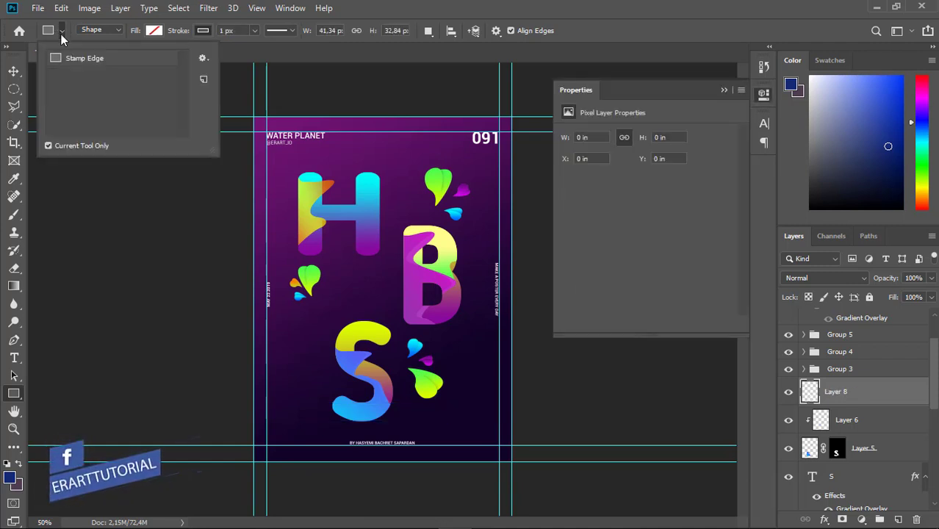
{"action": "left_click", "coordinate": [12, 395]}
{"action": "right_click", "coordinate": [13, 394]}
{"action": "left_click", "coordinate": [73, 409]}
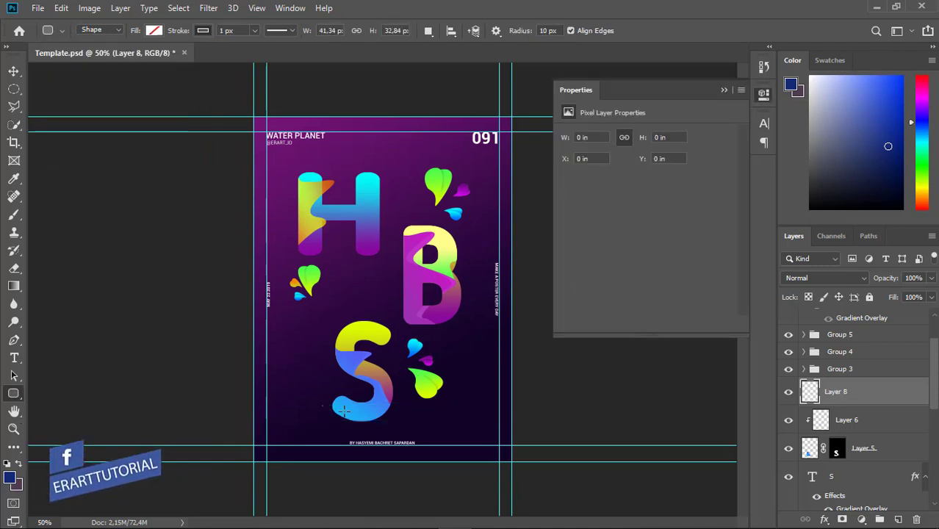
{"action": "left_click_drag", "start_coordinate": [322, 405], "coordinate": [512, 428]}
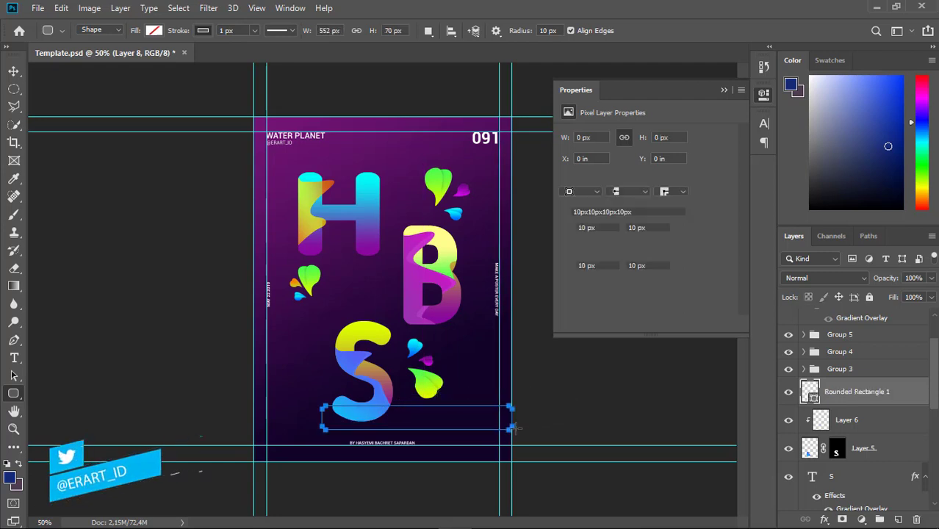
Step: Give the bar rounded stroke corners and a purple-to-orange gradient preset fill
{"action": "left_click", "coordinate": [664, 193]}
{"action": "left_click", "coordinate": [670, 204]}
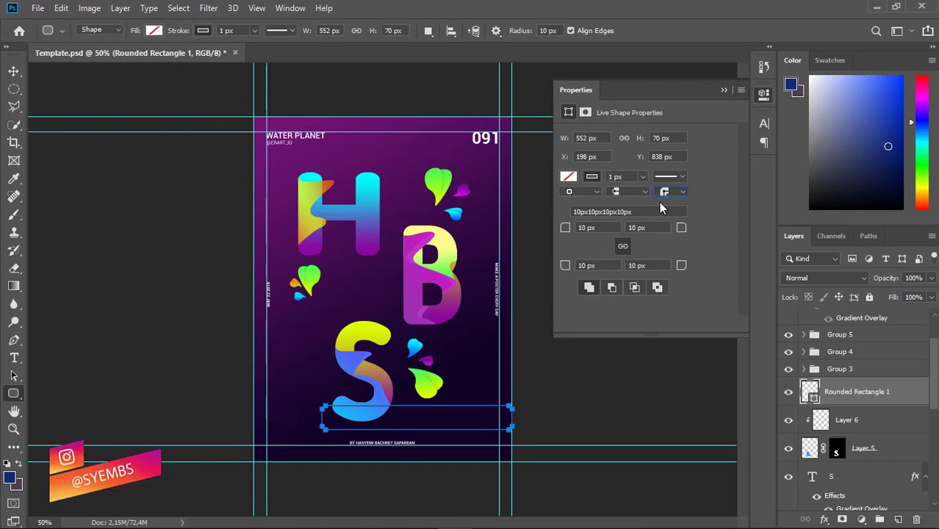
{"action": "left_click", "coordinate": [592, 177]}
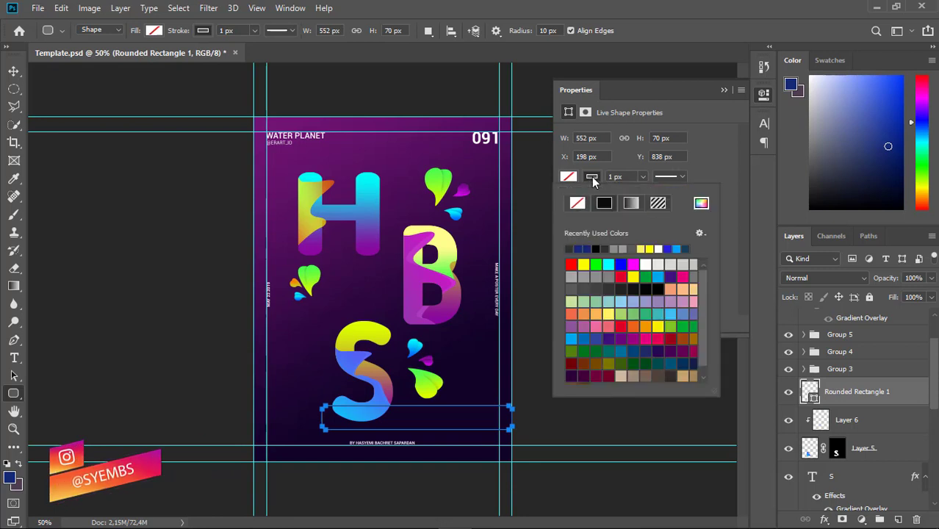
{"action": "left_click", "coordinate": [632, 205]}
{"action": "left_click", "coordinate": [598, 278]}
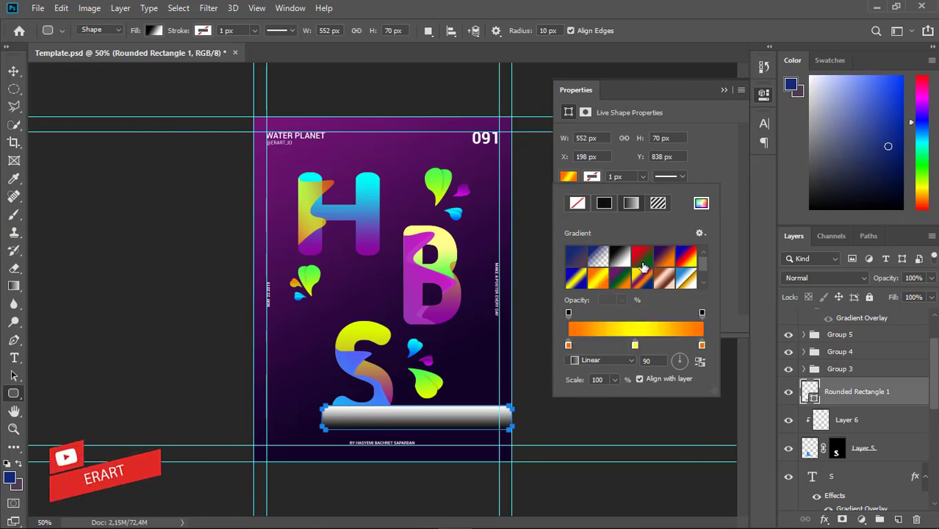
{"action": "left_click", "coordinate": [642, 273]}
Step: Recolour the gradient stops to deep purple and yellow, angle -174°, and extend the purple
{"action": "double_click", "coordinate": [568, 345]}
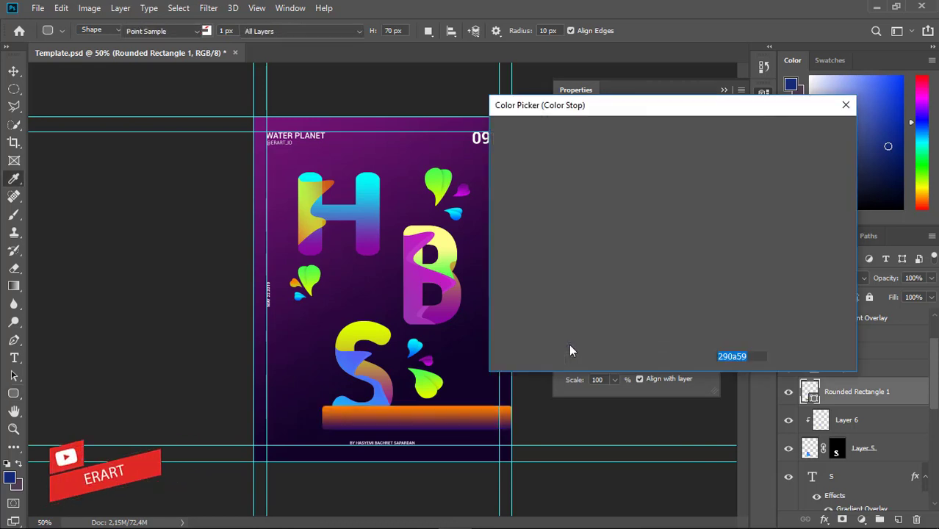
{"action": "left_click_drag", "start_coordinate": [691, 177], "coordinate": [691, 173]}
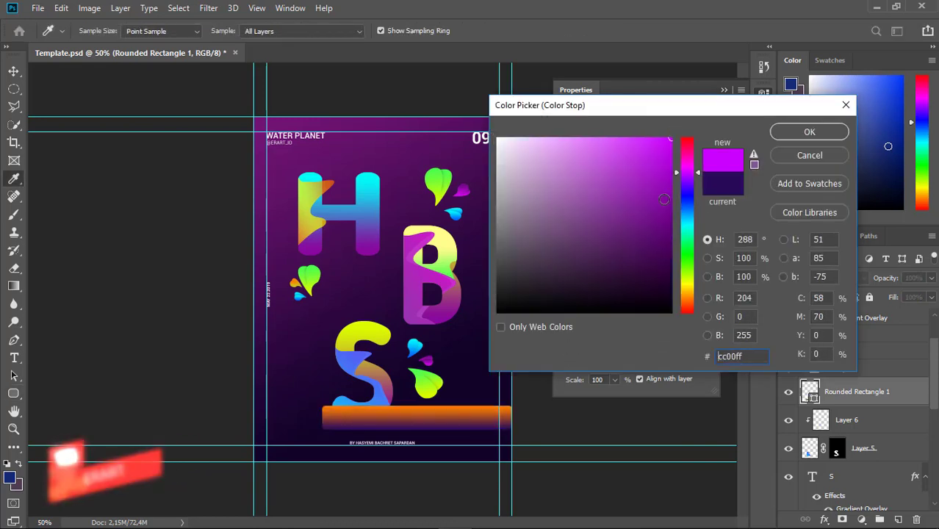
{"action": "left_click", "coordinate": [660, 237]}
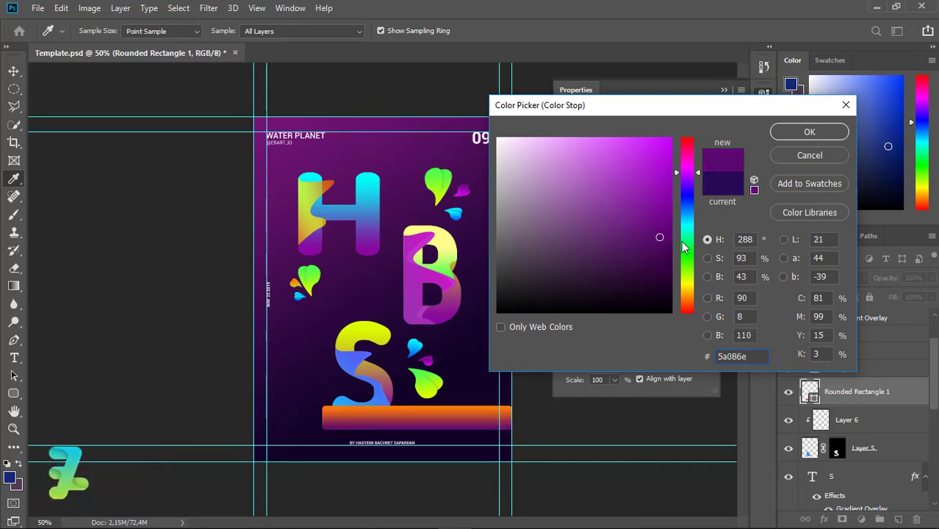
{"action": "left_click", "coordinate": [809, 132]}
{"action": "double_click", "coordinate": [702, 346]}
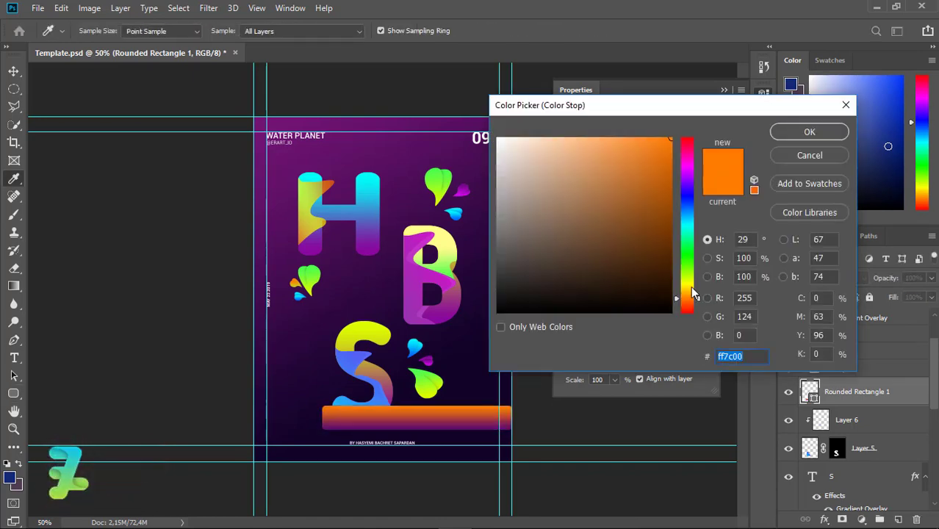
{"action": "left_click", "coordinate": [691, 286]}
{"action": "left_click", "coordinate": [782, 132]}
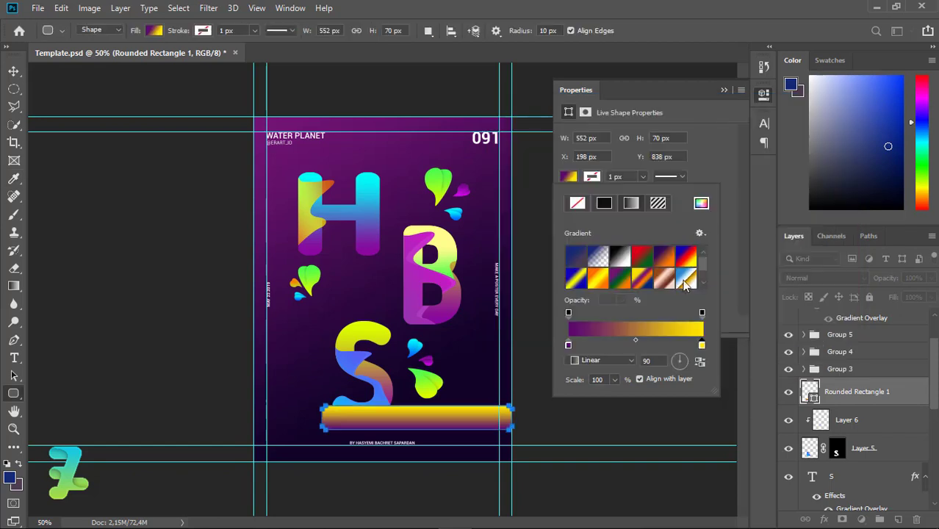
{"action": "left_click", "coordinate": [669, 360]}
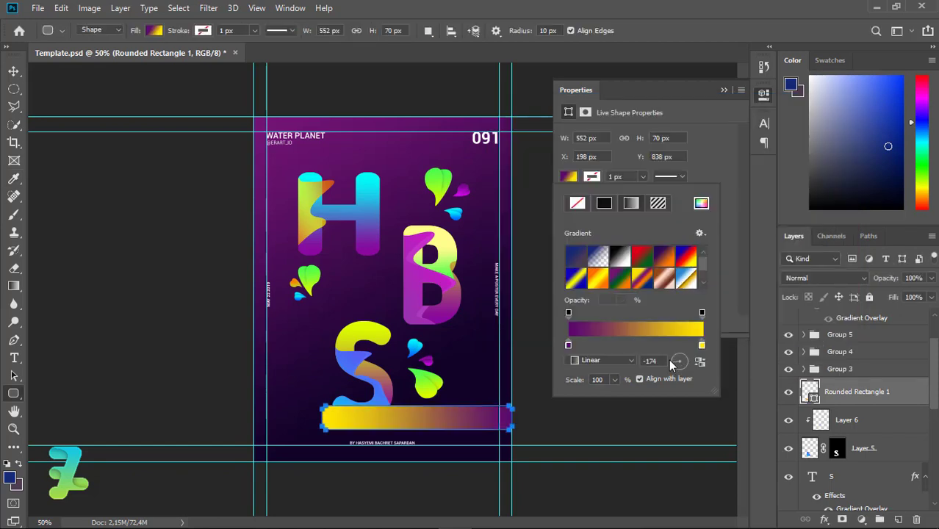
{"action": "left_click_drag", "start_coordinate": [568, 344], "coordinate": [603, 345]}
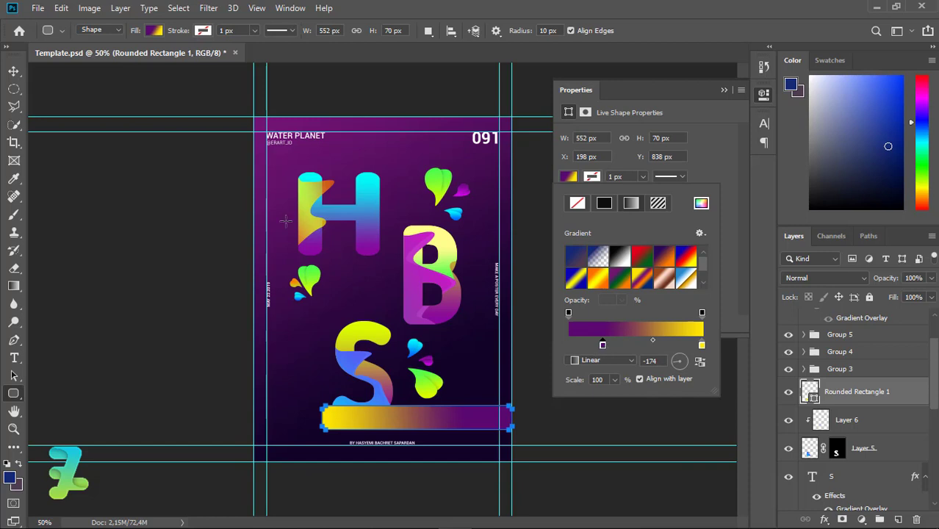
Step: Set the bar's corner radius to 35 px on all corners
{"action": "key", "text": "Escape"}
{"action": "left_click", "coordinate": [14, 71]}
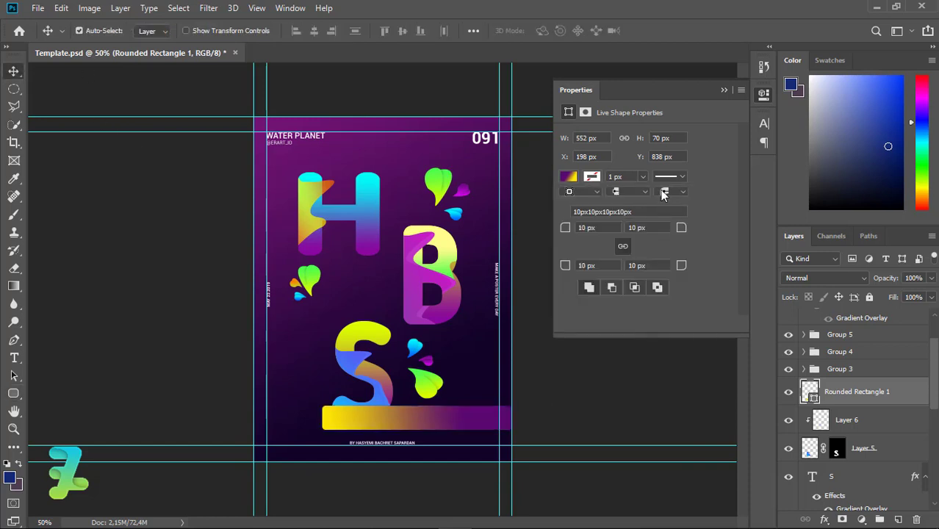
{"action": "left_click", "coordinate": [631, 192]}
{"action": "left_click", "coordinate": [580, 227]}
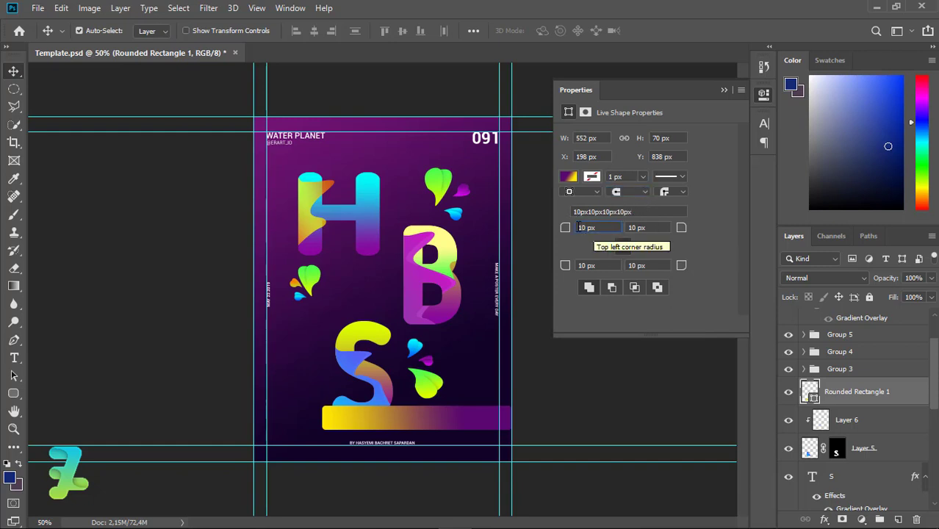
{"action": "type", "text": "35"}
{"action": "key", "text": "Return"}
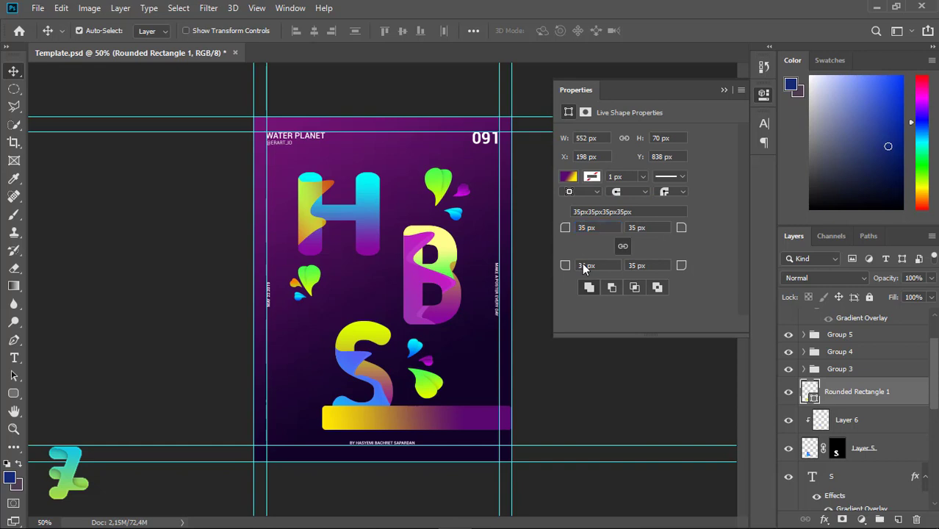
{"action": "left_click", "coordinate": [357, 158]}
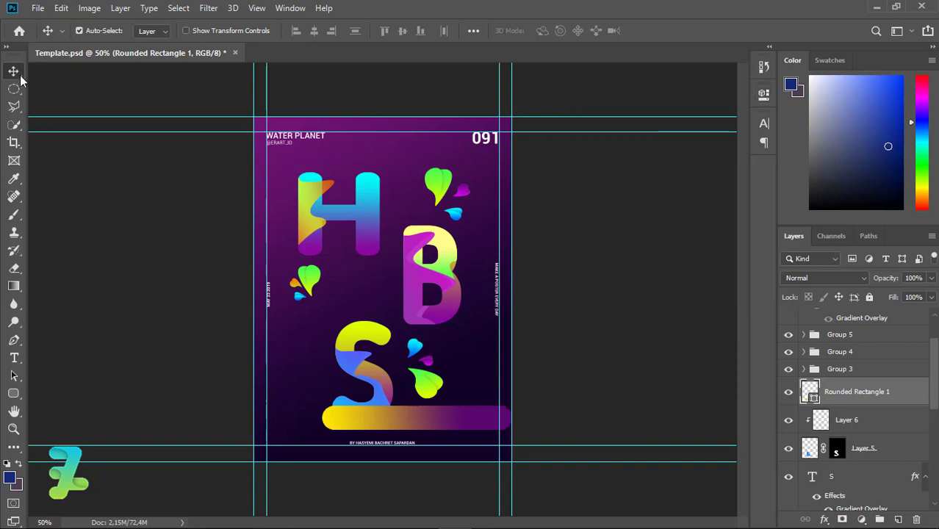
Step: Move Rounded Rectangle 1 below the letter layers and nudge it slightly left
{"action": "left_click_drag", "start_coordinate": [847, 397], "coordinate": [840, 522]}
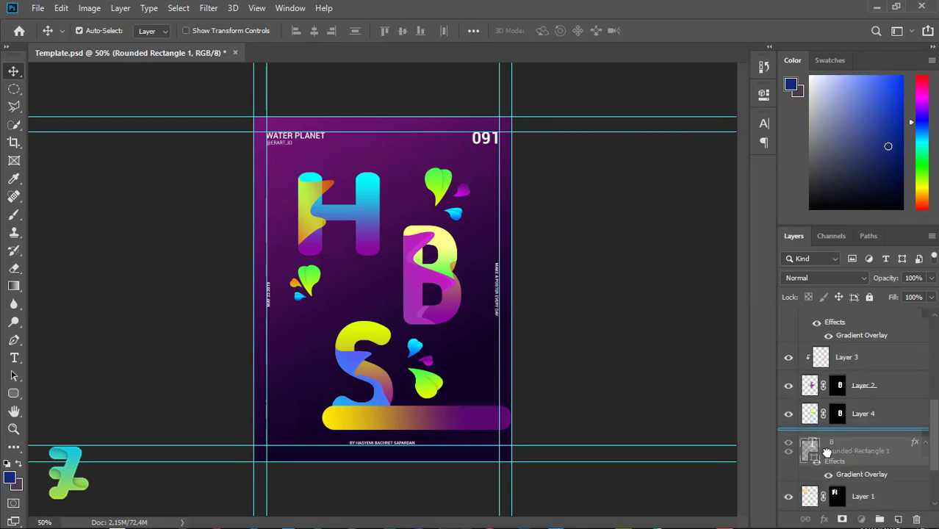
{"action": "mouse_move", "coordinate": [840, 521]}
{"action": "left_mouse_down"}
{"action": "mouse_move", "coordinate": [836, 488]}
{"action": "mouse_move", "coordinate": [825, 513]}
{"action": "left_mouse_up"}
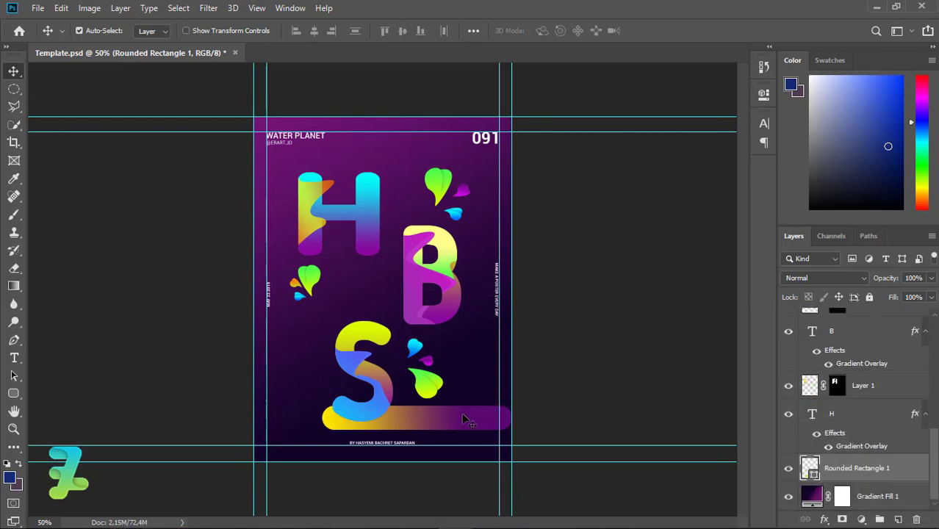
{"action": "left_click_drag", "start_coordinate": [452, 425], "coordinate": [442, 422]}
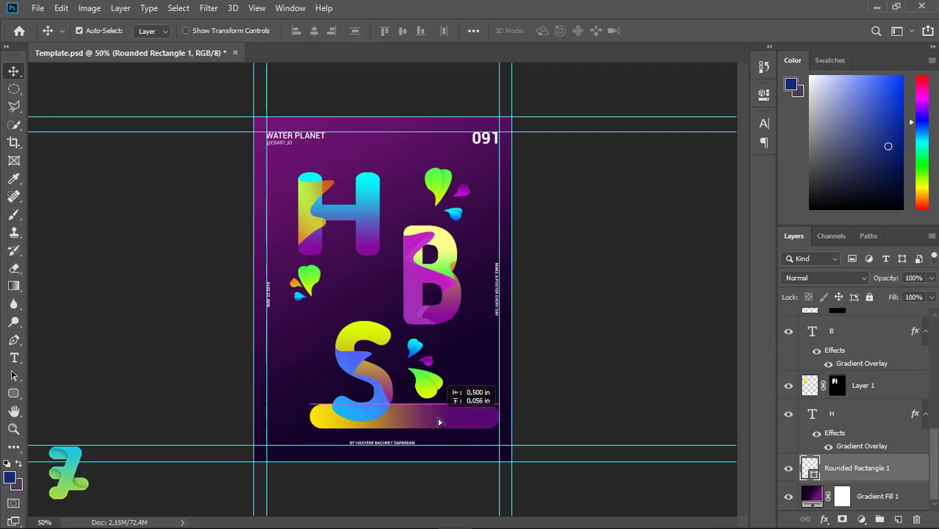
Step: Mask the bar and paint out its right end with a very large black brush
{"action": "left_click", "coordinate": [842, 519]}
{"action": "key", "text": "b"}
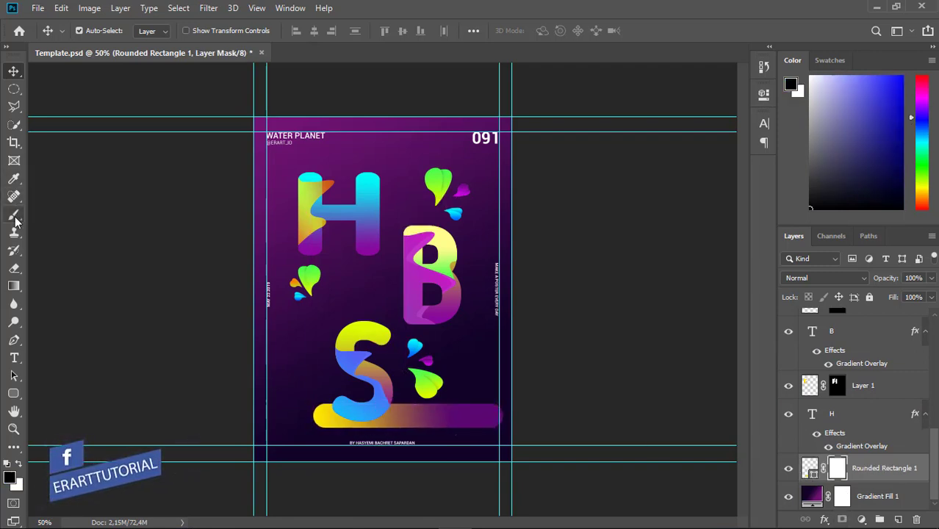
{"action": "left_click", "coordinate": [100, 31]}
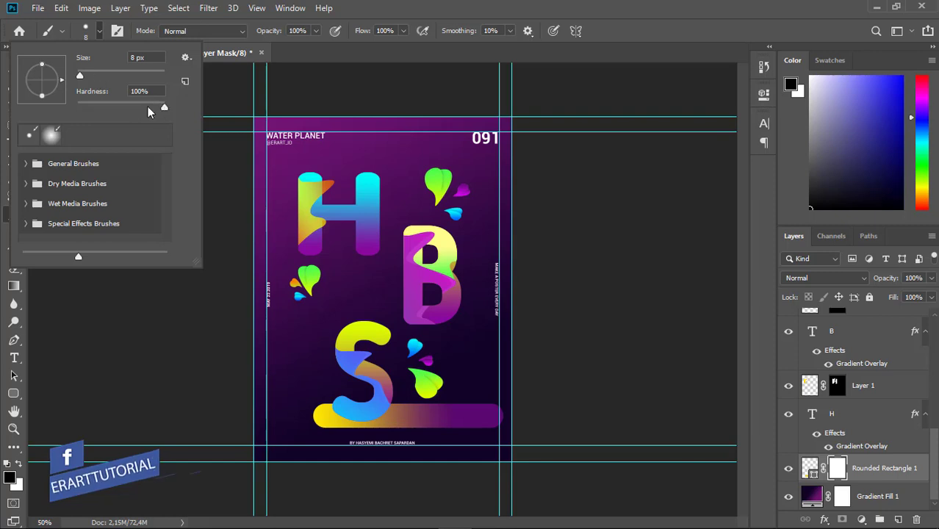
{"action": "type", "text": "0"}
{"action": "left_click", "coordinate": [153, 75]}
{"action": "key", "text": "Return"}
{"action": "left_click_drag", "start_coordinate": [499, 413], "coordinate": [472, 408]}
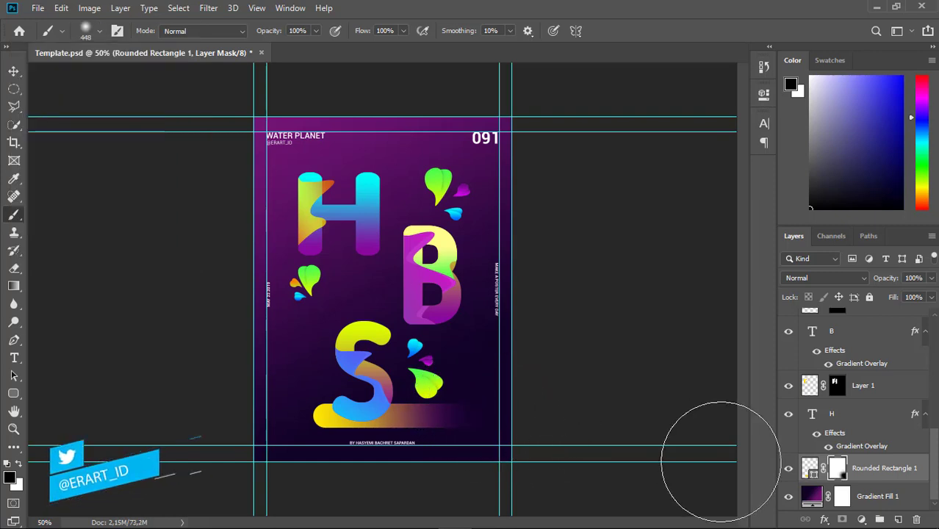
Step: Place bar copies beside the top of the B and at the left edge below the H
{"action": "key", "text": "ctrl+j"}
{"action": "key", "text": "v"}
{"action": "mouse_move", "coordinate": [395, 416]}
{"action": "left_mouse_down"}
{"action": "mouse_move", "coordinate": [472, 197]}
{"action": "mouse_move", "coordinate": [483, 202]}
{"action": "left_mouse_up"}
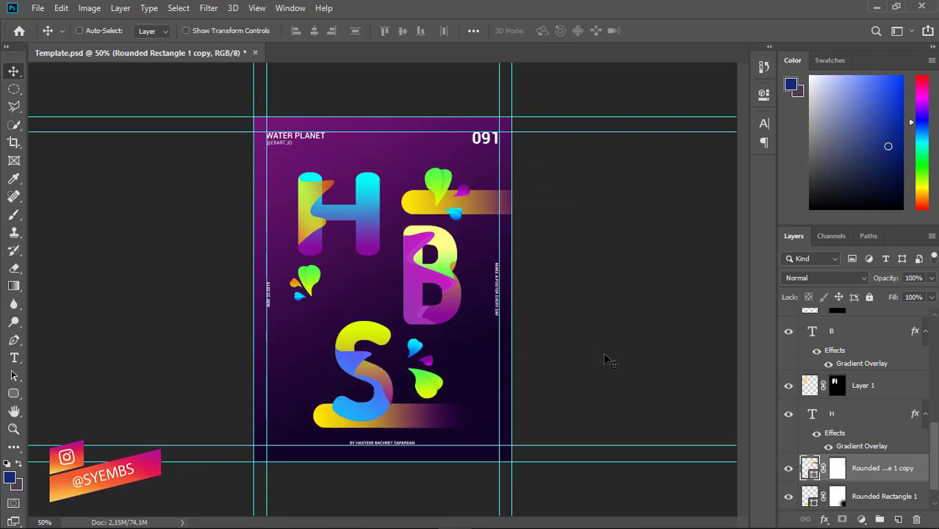
{"action": "mouse_move", "coordinate": [437, 419]}
{"action": "left_mouse_down"}
{"action": "mouse_move", "coordinate": [374, 360]}
{"action": "mouse_move", "coordinate": [435, 416]}
{"action": "left_mouse_up"}
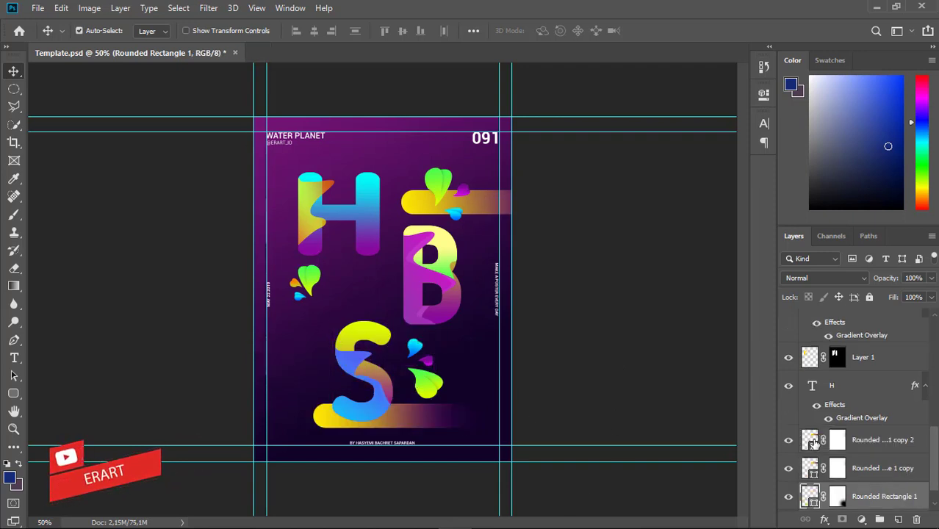
{"action": "left_click_drag", "start_coordinate": [421, 206], "coordinate": [226, 308]}
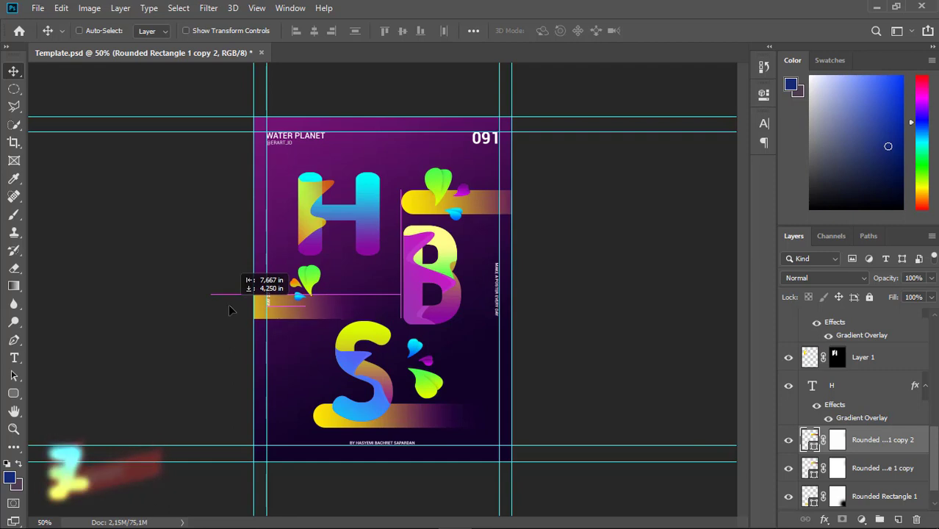
{"action": "left_click_drag", "start_coordinate": [226, 307], "coordinate": [232, 307]}
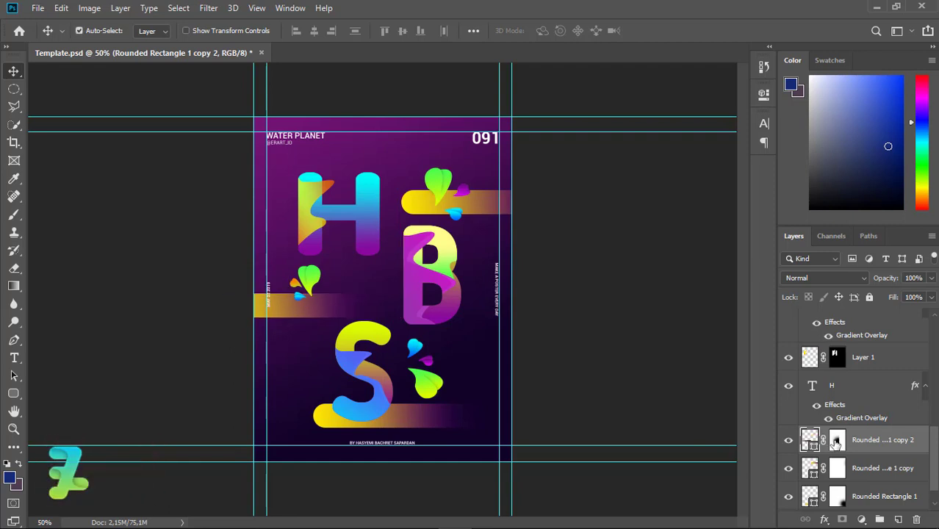
Step: Set the left-edge bar's left gradient stop to deep purple #70058b and reposition it
{"action": "left_click", "coordinate": [13, 394]}
{"action": "left_click", "coordinate": [154, 30]}
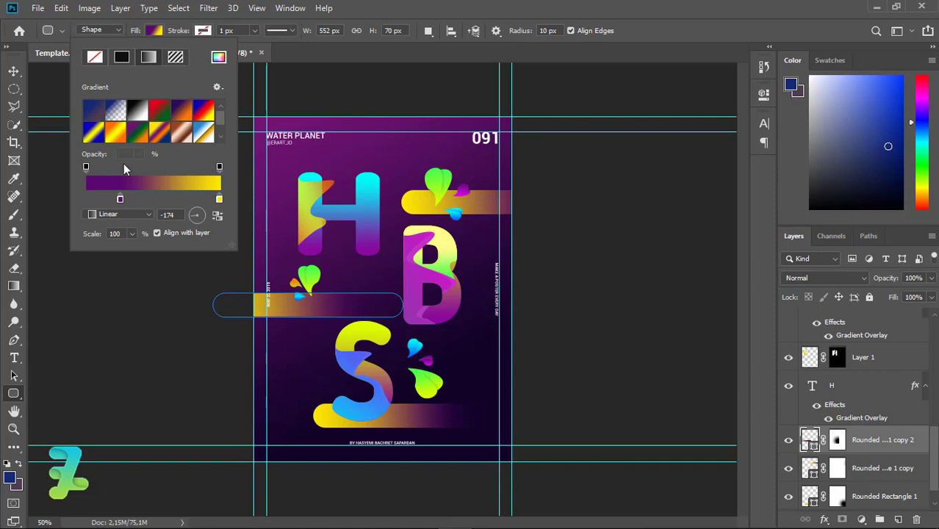
{"action": "double_click", "coordinate": [121, 201]}
{"action": "left_click", "coordinate": [655, 209]}
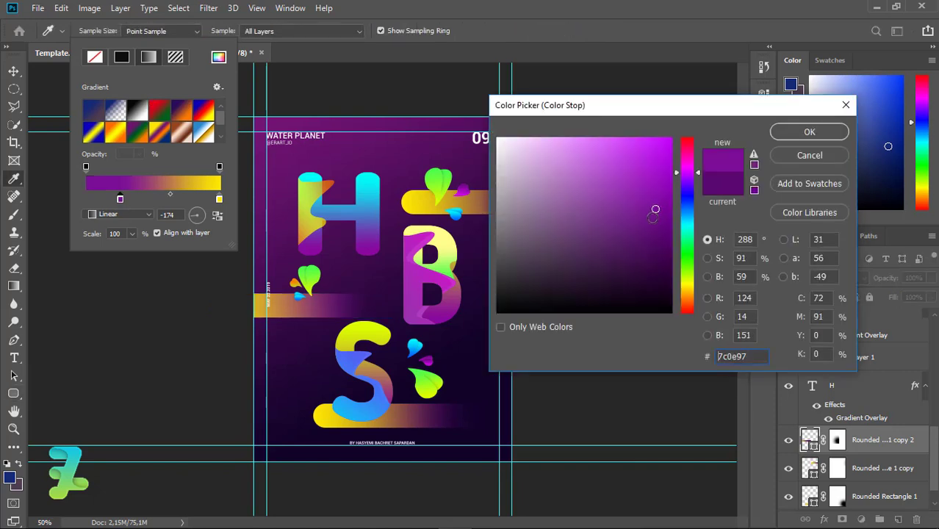
{"action": "left_click_drag", "start_coordinate": [654, 217], "coordinate": [665, 219]}
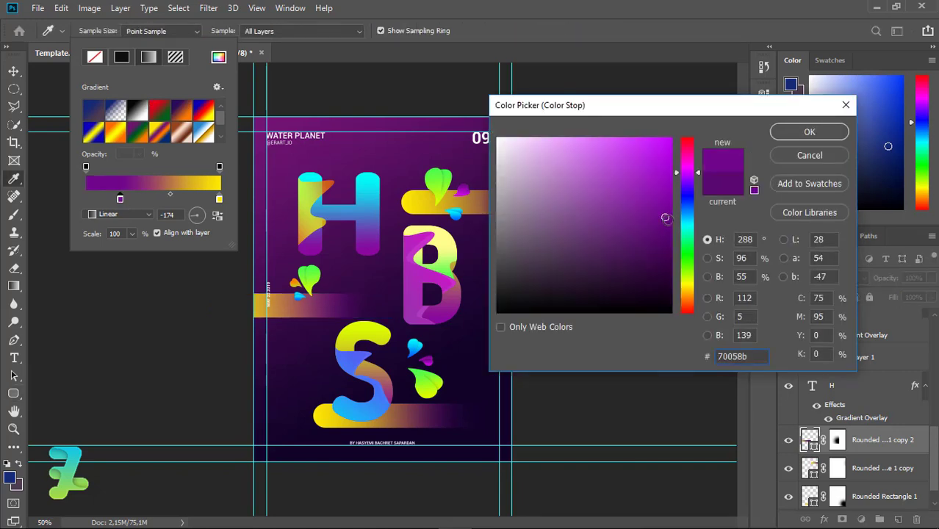
{"action": "left_click", "coordinate": [809, 132]}
{"action": "left_click_drag", "start_coordinate": [121, 199], "coordinate": [147, 201]}
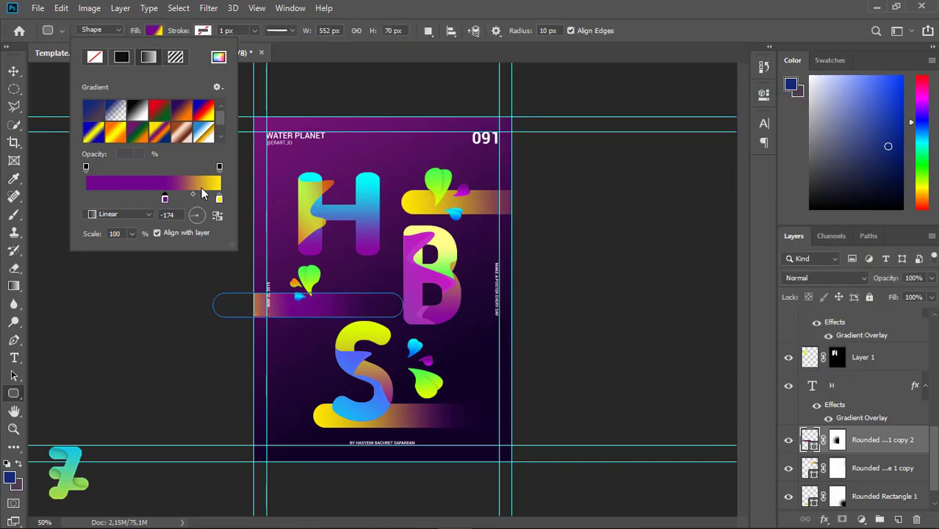
{"action": "left_click_drag", "start_coordinate": [165, 199], "coordinate": [149, 200]}
{"action": "key", "text": "Return"}
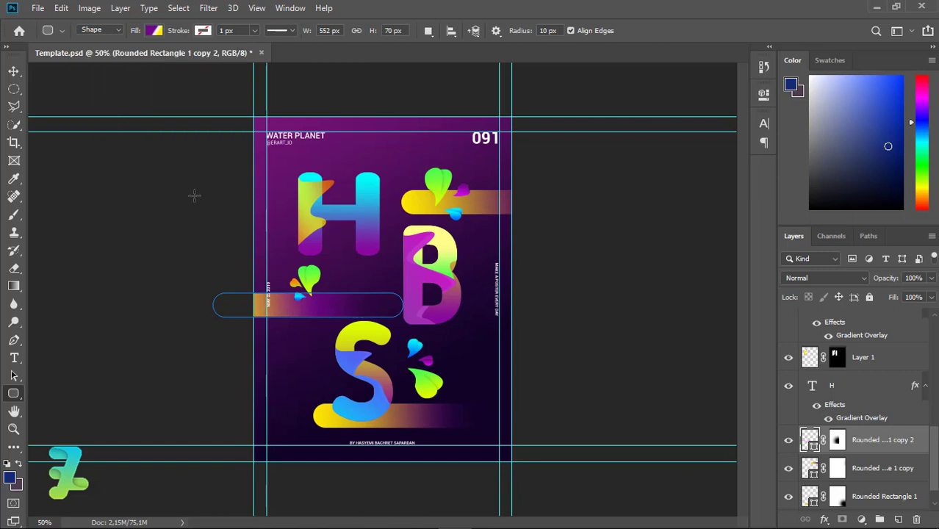
Step: Add a middle gradient stop in magenta #c516d0, then darken it slightly
{"action": "left_click", "coordinate": [157, 31]}
{"action": "left_click", "coordinate": [121, 200]}
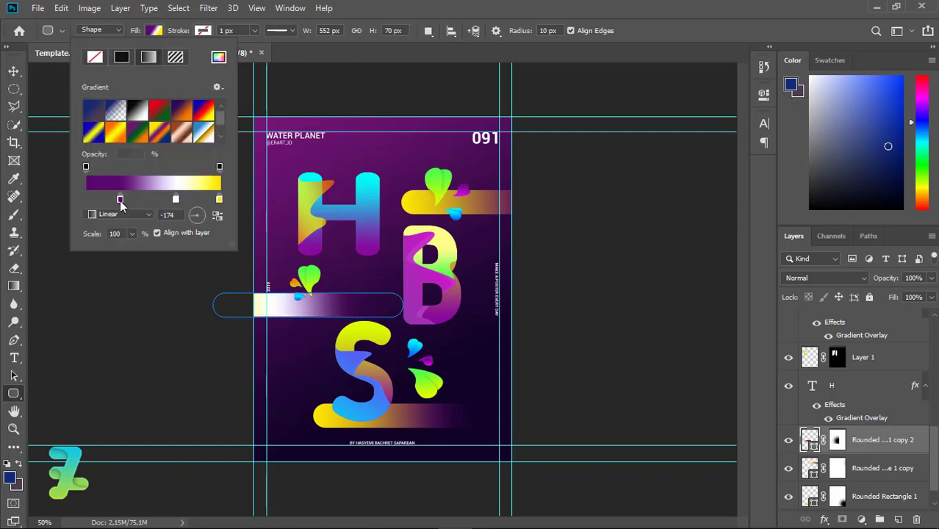
{"action": "double_click", "coordinate": [176, 199]}
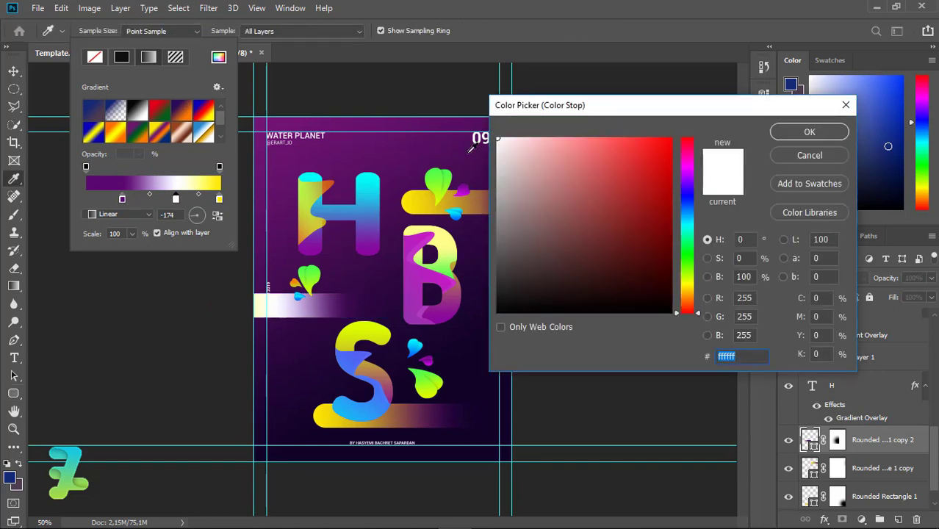
{"action": "type", "text": "c516d0"}
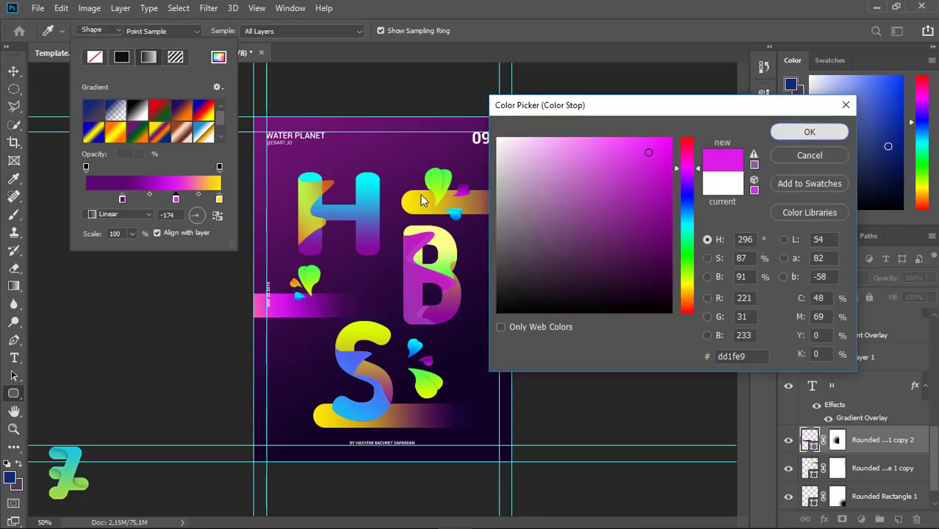
{"action": "left_click", "coordinate": [808, 132]}
{"action": "double_click", "coordinate": [175, 199]}
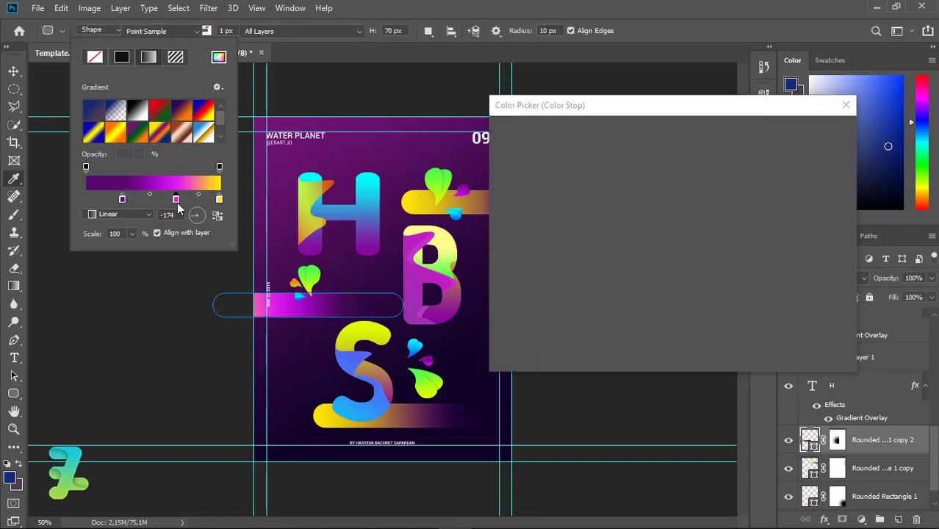
{"action": "left_click", "coordinate": [659, 214]}
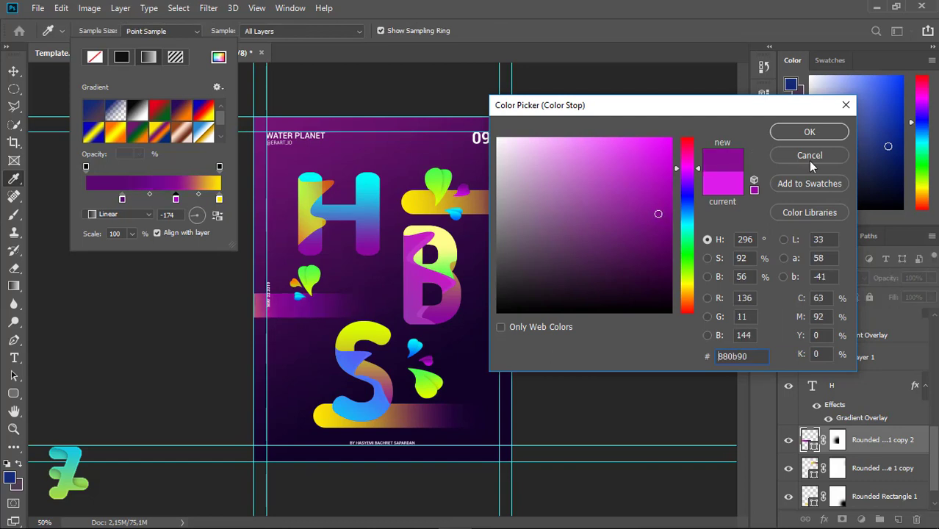
{"action": "left_click", "coordinate": [809, 132]}
Step: Add a white '-H' label near the H, set in Black style at 72 pt, above Group 5
{"action": "key", "text": "v"}
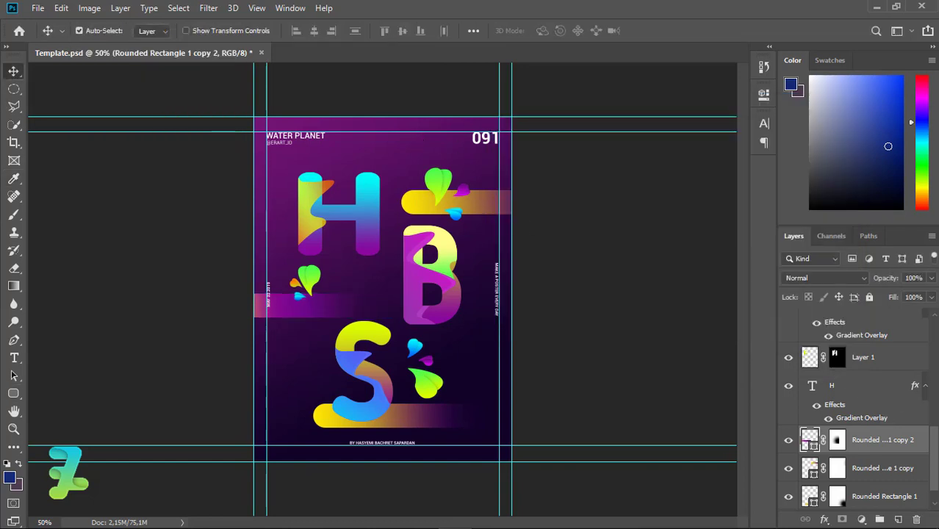
{"action": "scroll", "coordinate": [927, 349], "scroll_direction": "up", "scroll_amount": 3}
{"action": "scroll", "coordinate": [927, 349], "scroll_direction": "up", "scroll_amount": 3}
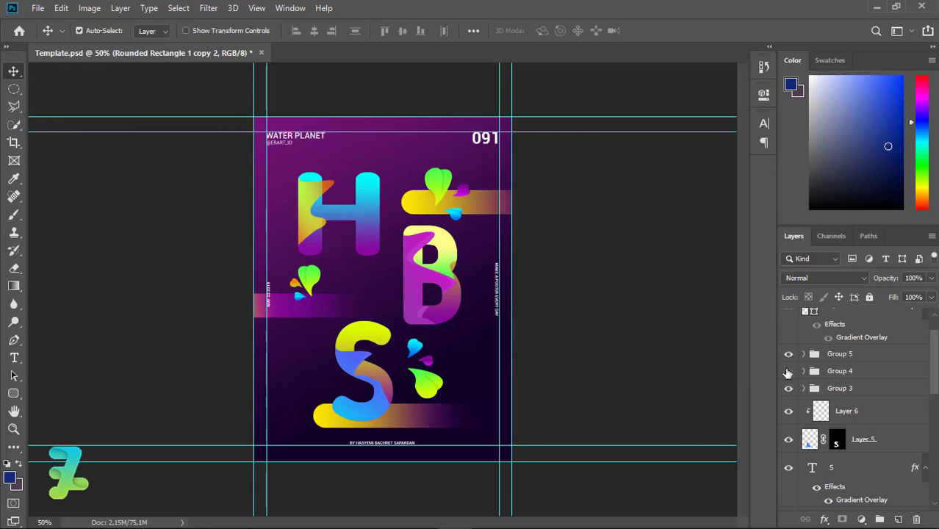
{"action": "left_click", "coordinate": [816, 374]}
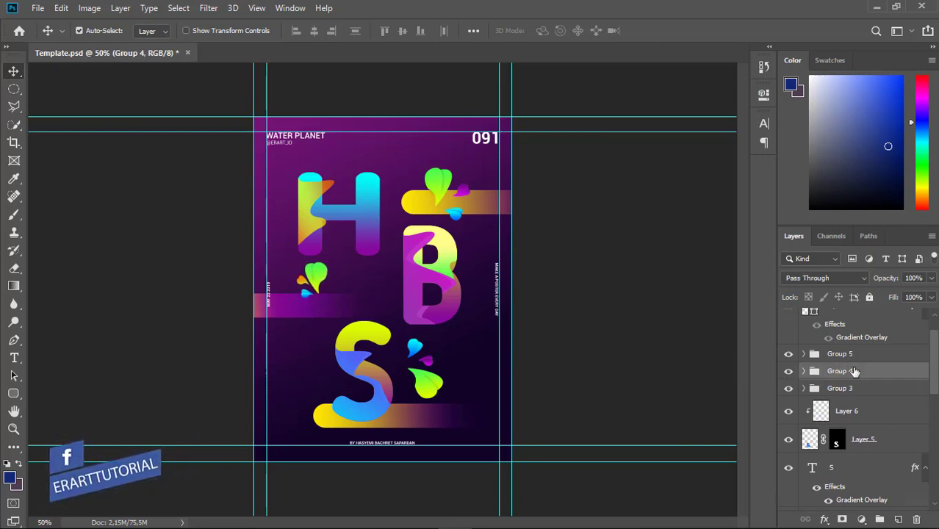
{"action": "left_click", "coordinate": [840, 353]}
{"action": "left_click", "coordinate": [15, 360]}
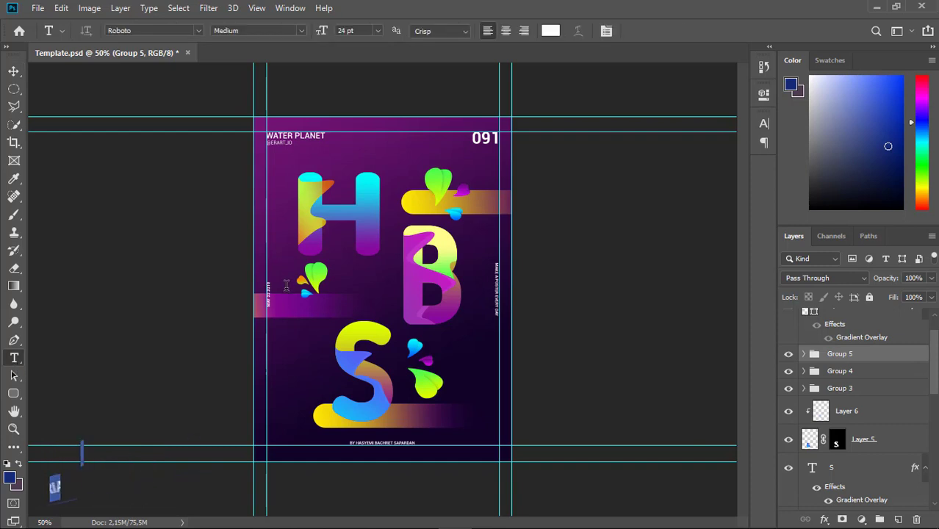
{"action": "left_click", "coordinate": [287, 268]}
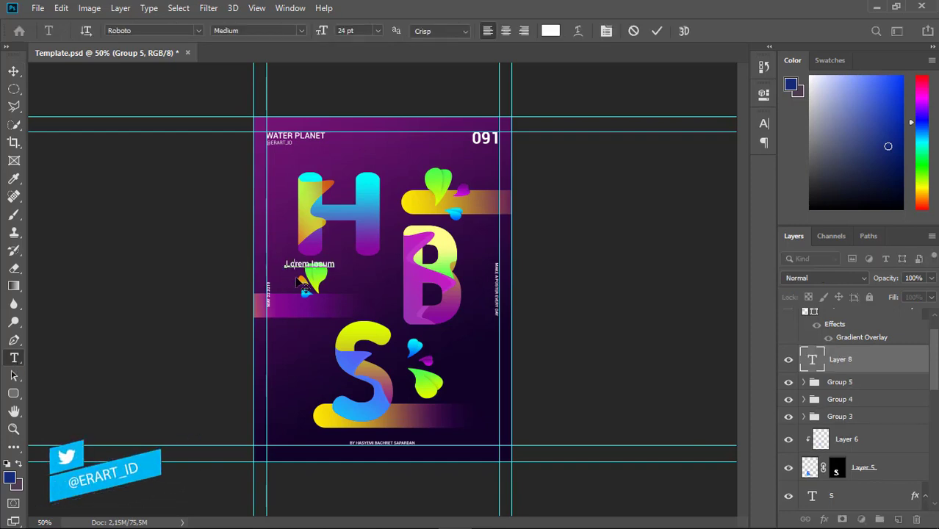
{"action": "left_click", "coordinate": [300, 30]}
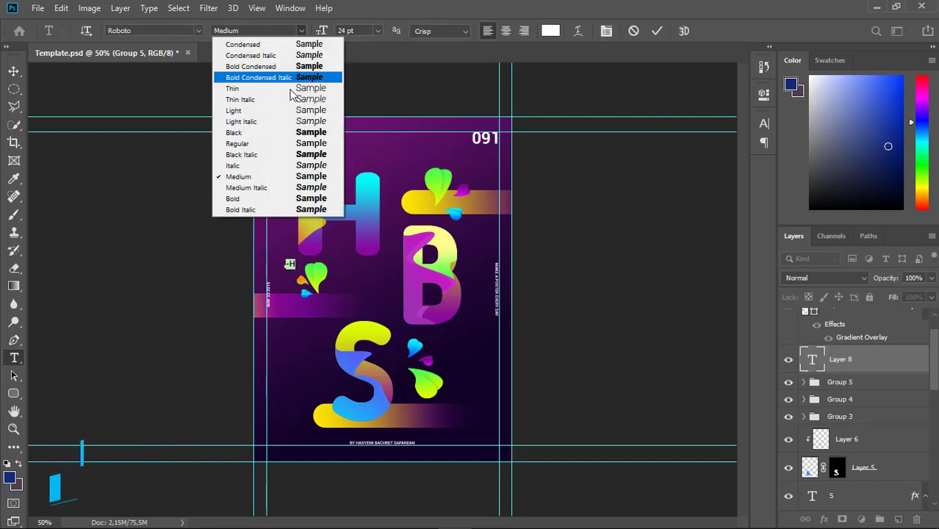
{"action": "left_click", "coordinate": [242, 134]}
{"action": "left_click", "coordinate": [378, 31]}
{"action": "left_click", "coordinate": [357, 206]}
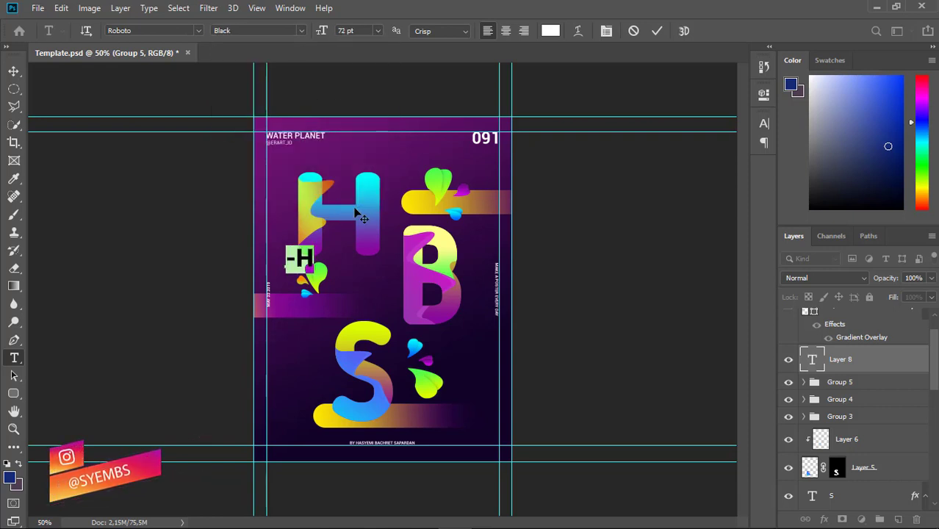
{"action": "left_click", "coordinate": [13, 71]}
Step: Enlarge the '-H' label, move it down and left, then shrink it slightly
{"action": "key", "text": "ctrl+t"}
{"action": "left_click_drag", "start_coordinate": [316, 245], "coordinate": [332, 235]}
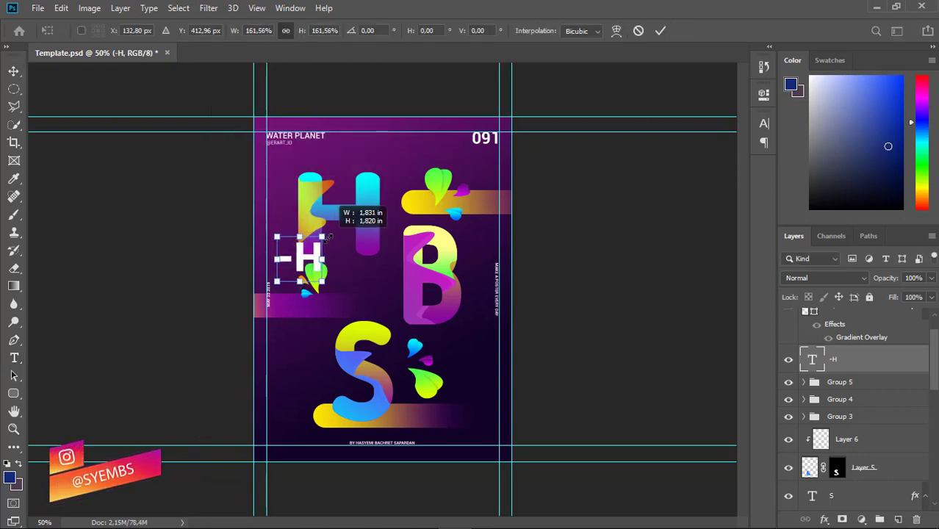
{"action": "key", "text": "Return"}
{"action": "mouse_move", "coordinate": [318, 267]}
{"action": "left_mouse_down"}
{"action": "mouse_move", "coordinate": [310, 273]}
{"action": "mouse_move", "coordinate": [302, 221]}
{"action": "mouse_move", "coordinate": [318, 220]}
{"action": "mouse_move", "coordinate": [309, 285]}
{"action": "mouse_move", "coordinate": [310, 250]}
{"action": "mouse_move", "coordinate": [285, 239]}
{"action": "mouse_move", "coordinate": [311, 222]}
{"action": "mouse_move", "coordinate": [304, 255]}
{"action": "left_mouse_up"}
{"action": "key", "text": "ctrl+t"}
{"action": "left_click", "coordinate": [13, 71]}
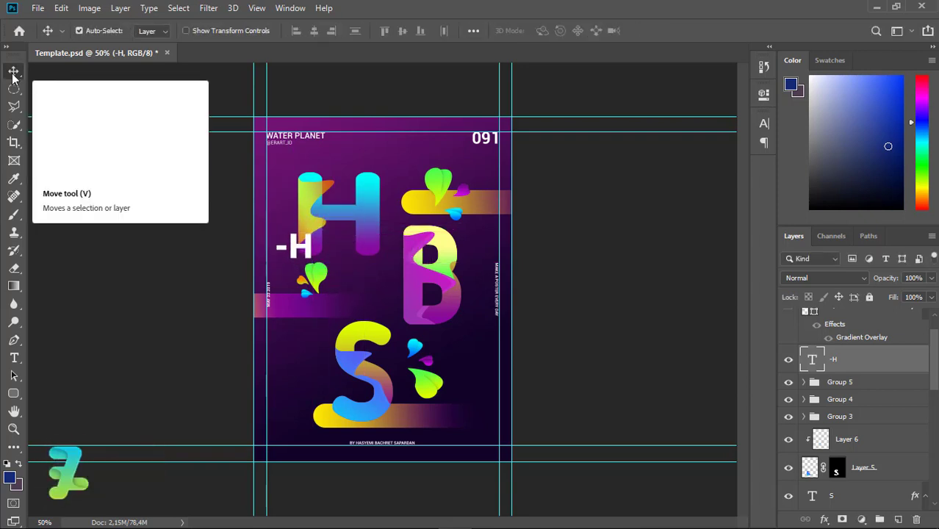
Step: Duplicate the '-H' label beside the B and change its text to '-B'
{"action": "left_click_drag", "start_coordinate": [310, 250], "coordinate": [389, 280]}
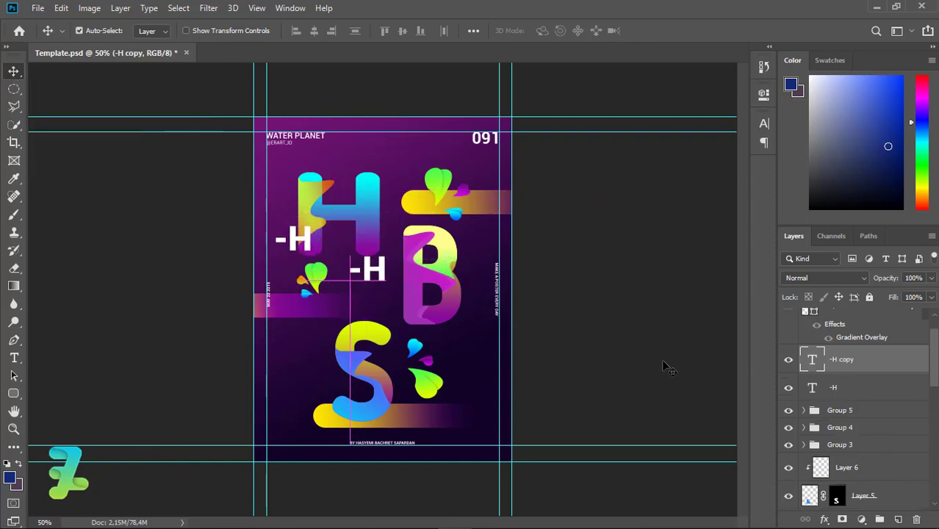
{"action": "double_click", "coordinate": [814, 359]}
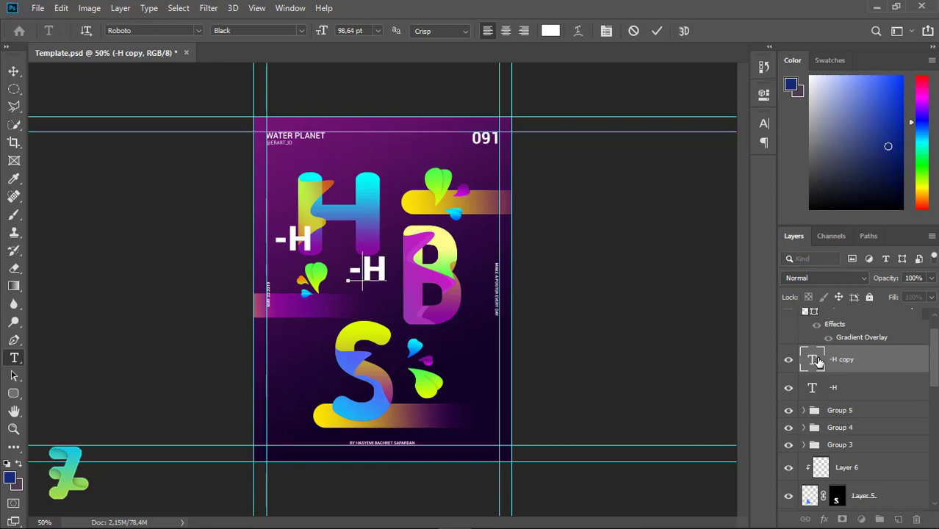
{"action": "key", "text": "ctrl+Return"}
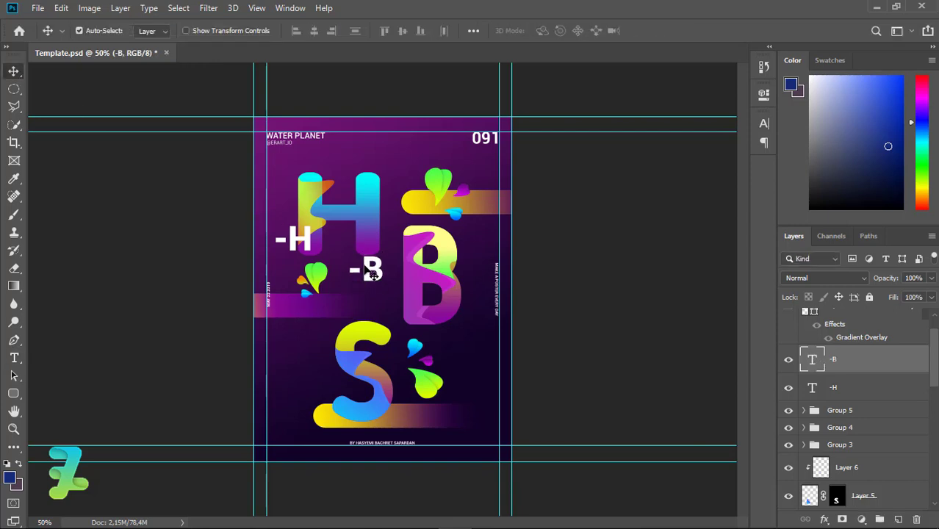
{"action": "left_click_drag", "start_coordinate": [368, 272], "coordinate": [377, 282]}
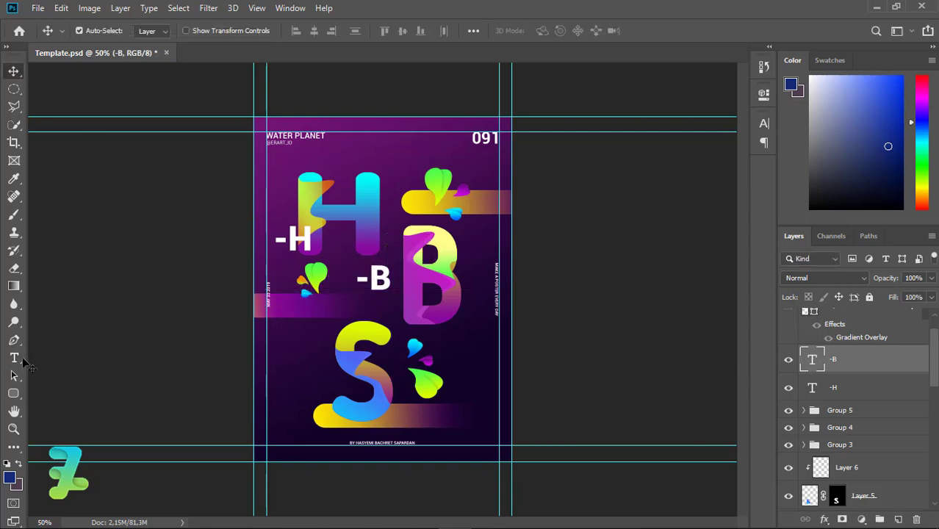
Step: Add a '-S' label beside the S and nudge it up and left
{"action": "key", "text": "t"}
{"action": "left_click", "coordinate": [452, 354]}
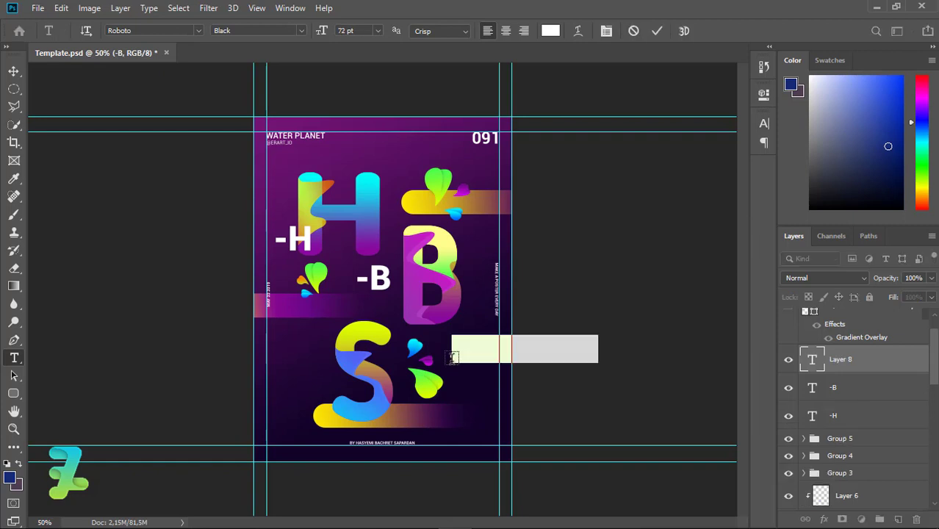
{"action": "type", "text": "-S"}
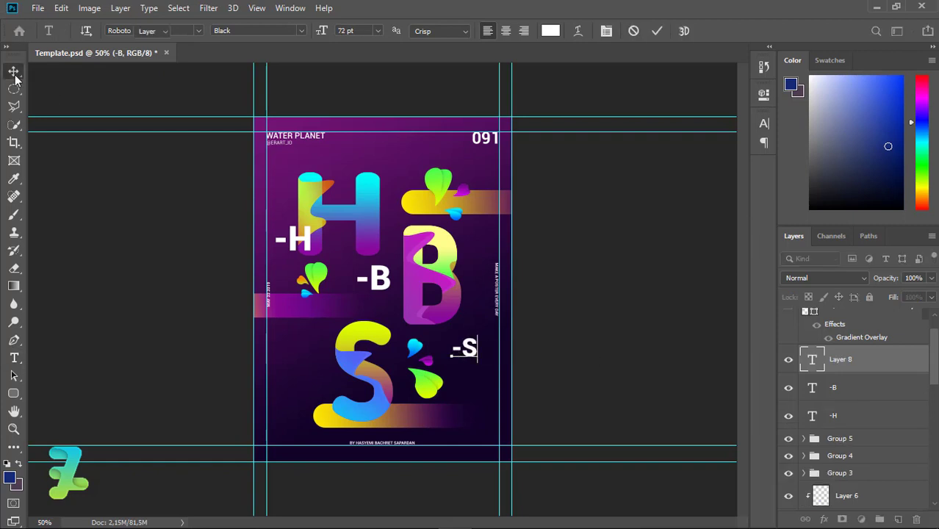
{"action": "left_click", "coordinate": [14, 72]}
{"action": "left_click_drag", "start_coordinate": [464, 347], "coordinate": [460, 342]}
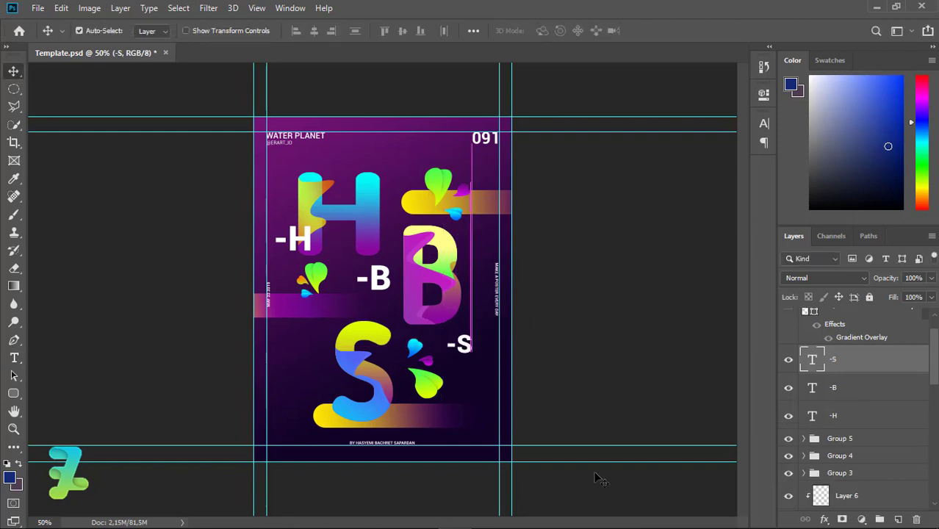
Step: Copy the '-S' label onto the left band and edit it to read '-N'
{"action": "mouse_move", "coordinate": [413, 349]}
{"action": "left_mouse_down"}
{"action": "mouse_move", "coordinate": [436, 340]}
{"action": "mouse_move", "coordinate": [294, 308]}
{"action": "left_mouse_up"}
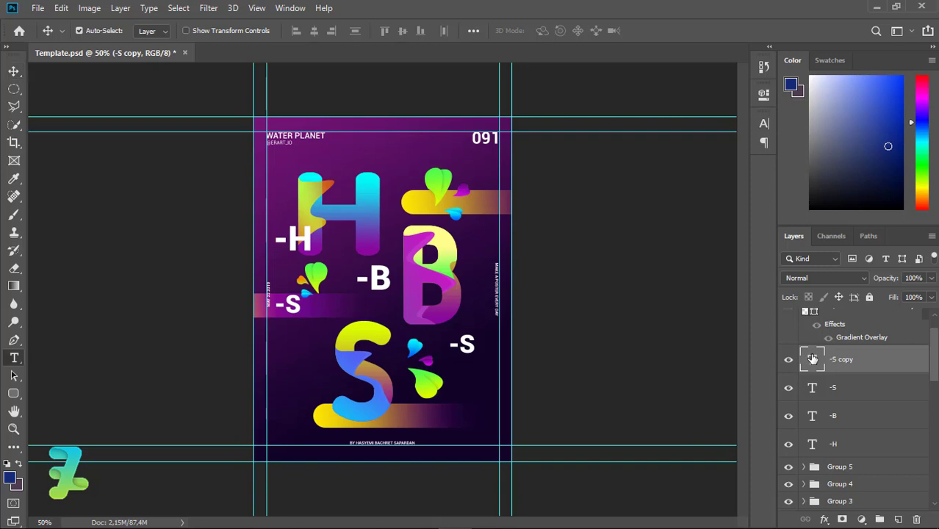
{"action": "double_click", "coordinate": [813, 358]}
{"action": "type", "text": "-"}
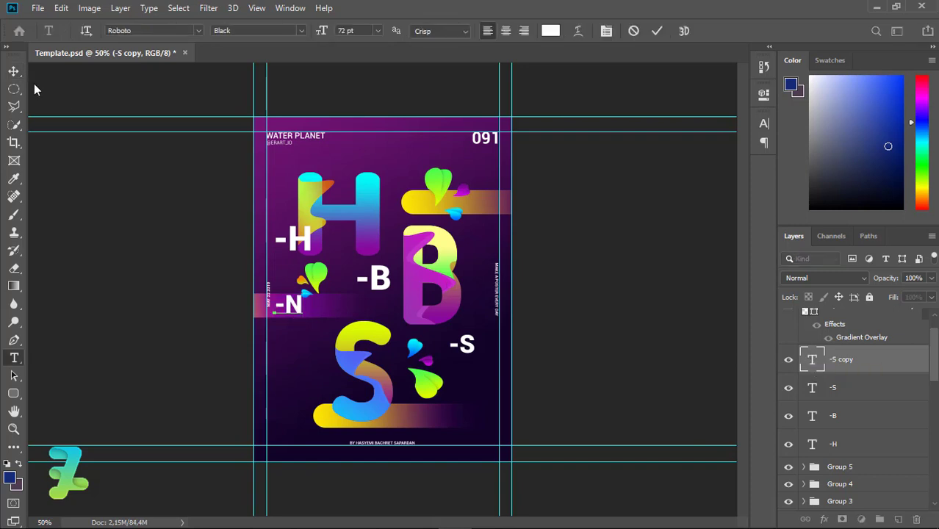
{"action": "key", "text": "ctrl+Return"}
{"action": "key", "text": "v"}
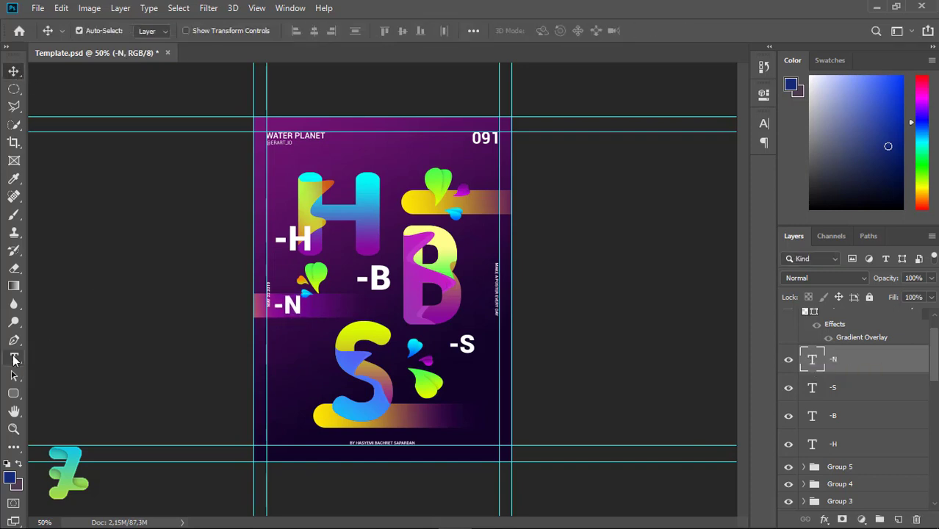
Step: Add a '-R' label left of the S and move it down beside the S
{"action": "left_click", "coordinate": [14, 359]}
{"action": "left_click", "coordinate": [297, 364]}
{"action": "type", "text": "-R"}
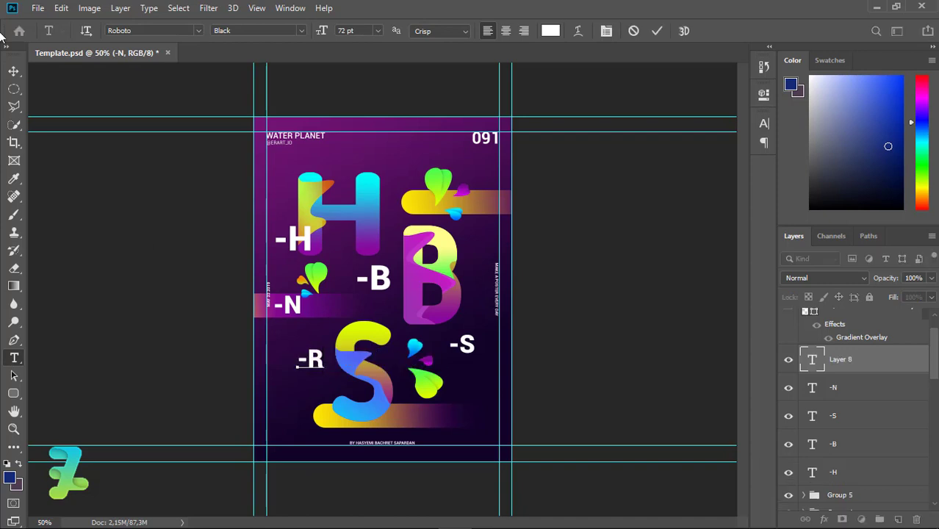
{"action": "key", "text": "ctrl+Return"}
{"action": "key", "text": "v"}
{"action": "left_click_drag", "start_coordinate": [320, 363], "coordinate": [328, 380]}
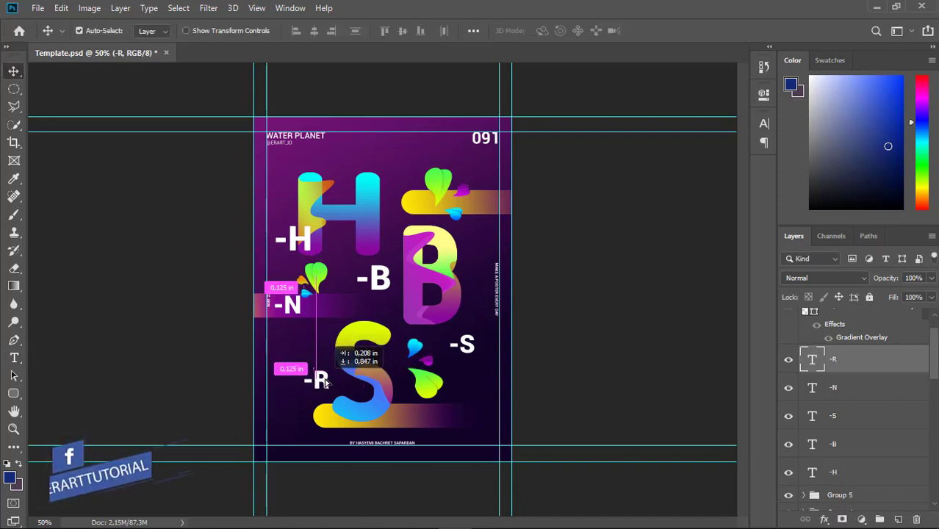
Step: Add a second '-S' label at the S's lower right and nudge it up-left
{"action": "key", "text": "t"}
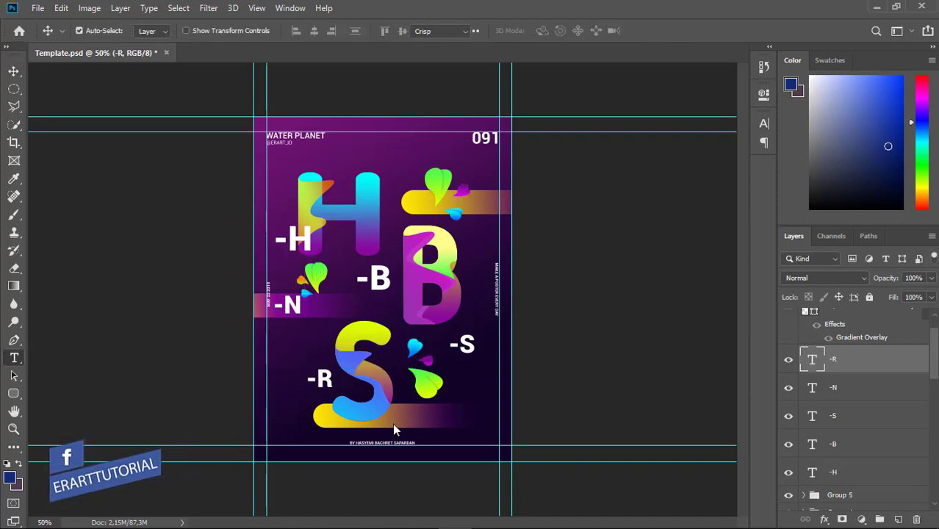
{"action": "left_click", "coordinate": [415, 422]}
{"action": "type", "text": "-S"}
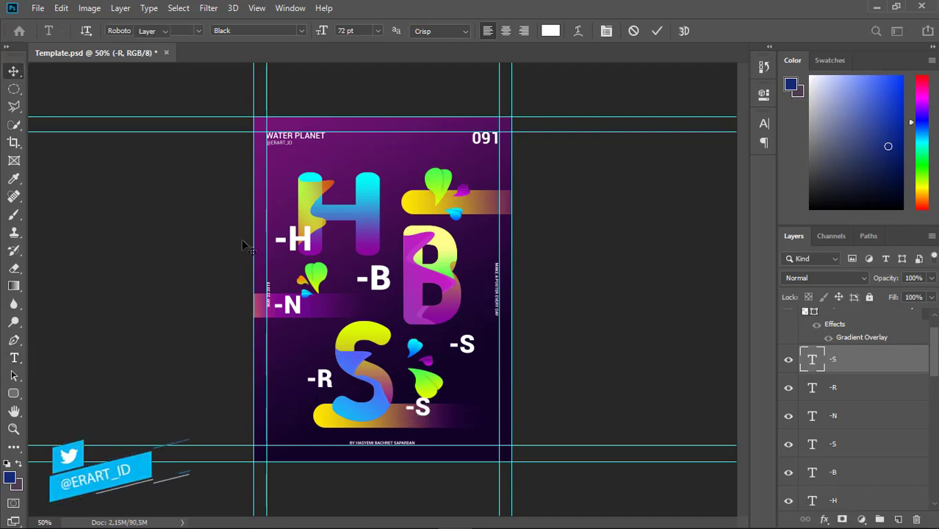
{"action": "key", "text": "ctrl+Return"}
{"action": "key", "text": "v"}
{"action": "left_click_drag", "start_coordinate": [421, 413], "coordinate": [406, 406]}
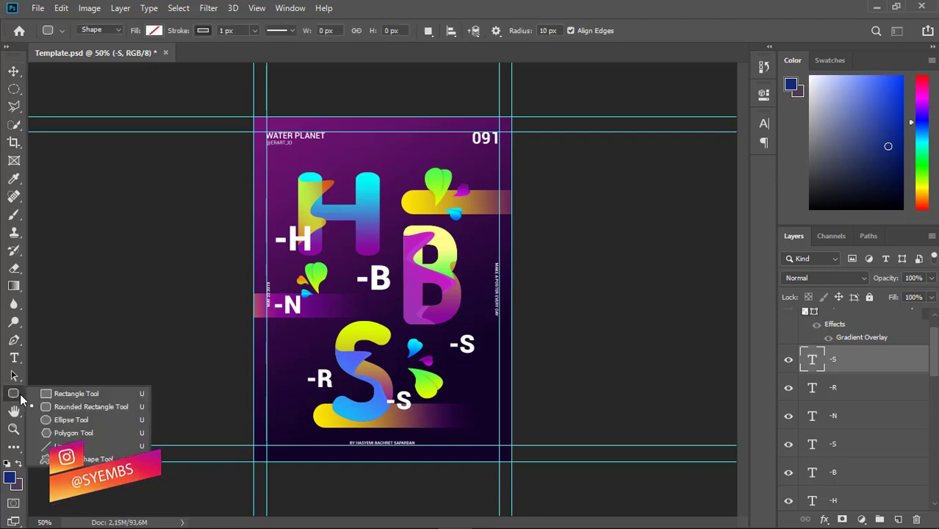
Step: Draw a small 32 × 14 px ellipse beside the S with a gradient fill
{"action": "left_click_drag", "start_coordinate": [13, 394], "coordinate": [84, 415]}
{"action": "key", "text": "ctrl+plus"}
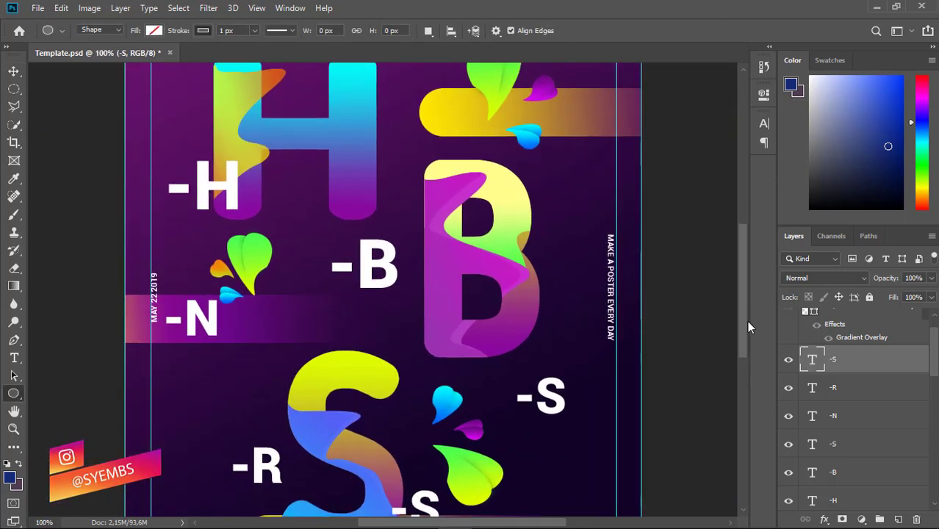
{"action": "scroll", "coordinate": [749, 324], "scroll_direction": "down", "scroll_amount": 3}
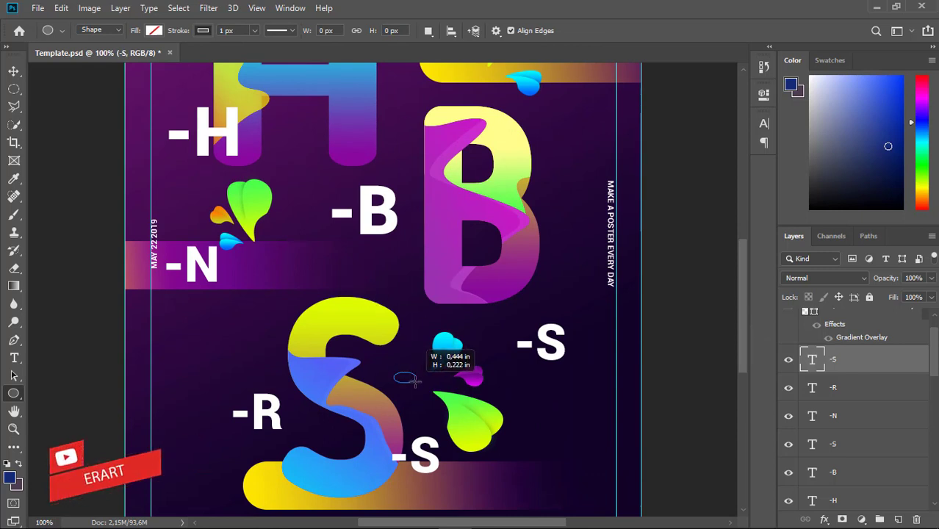
{"action": "left_click_drag", "start_coordinate": [406, 378], "coordinate": [408, 379]}
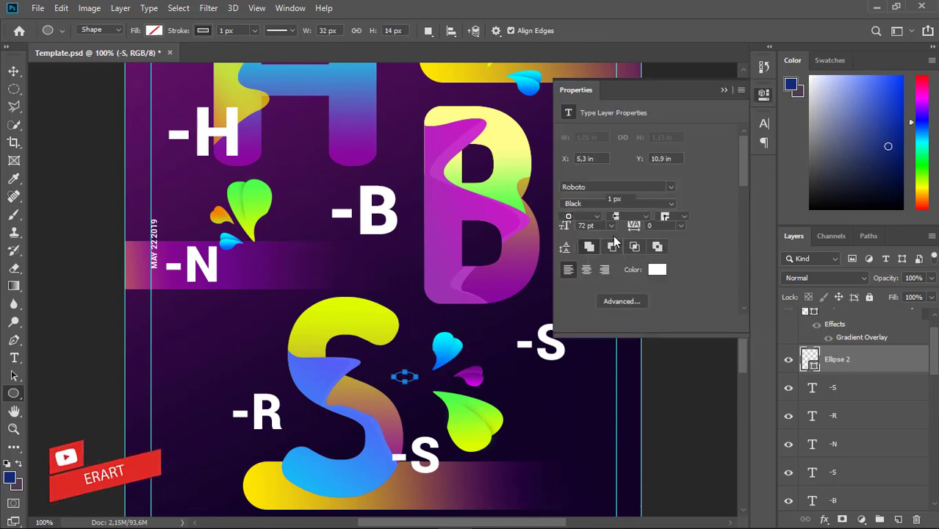
{"action": "left_click", "coordinate": [568, 198]}
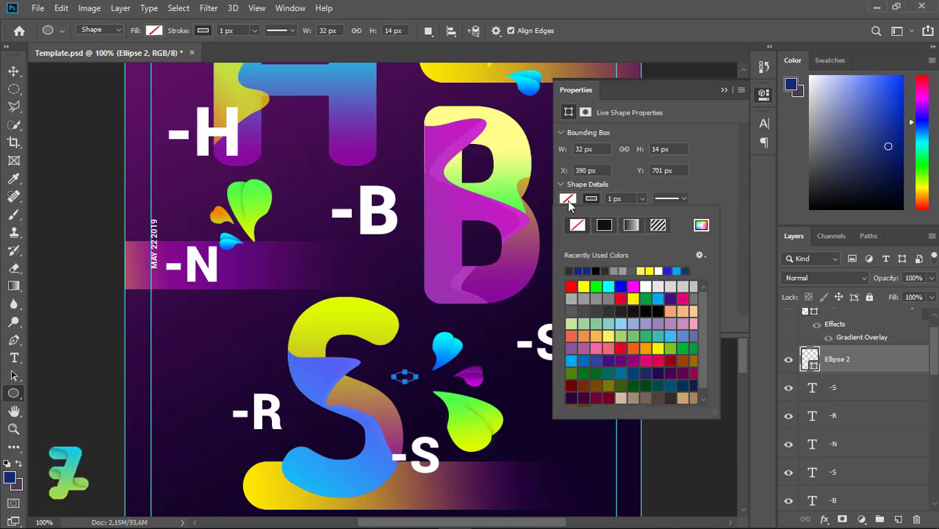
{"action": "left_click", "coordinate": [631, 224]}
{"action": "left_click", "coordinate": [660, 281]}
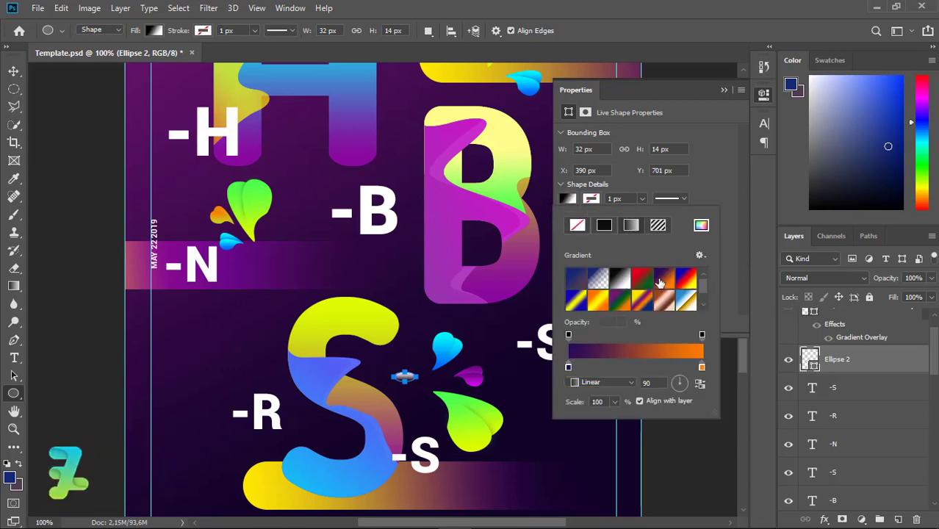
Step: Set the ellipse gradient stops to a sampled yellow-green and bright green 18ff00
{"action": "double_click", "coordinate": [568, 368]}
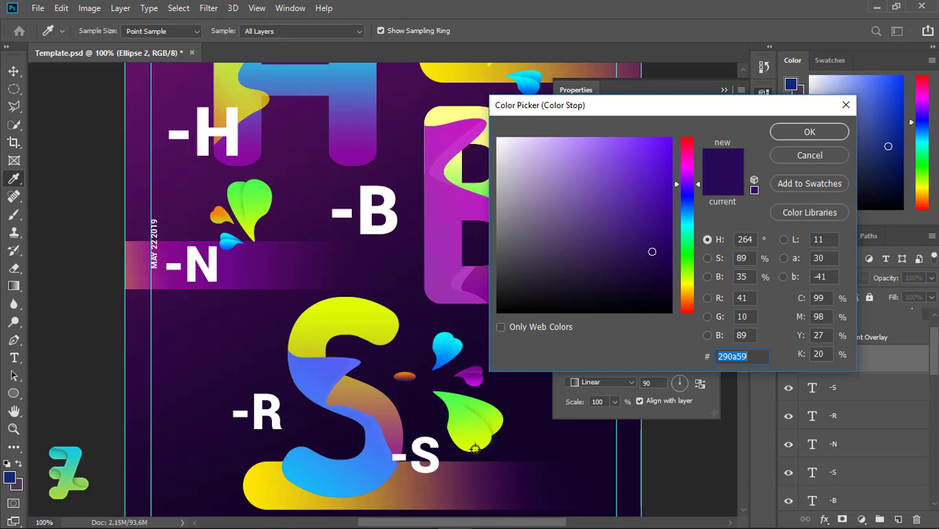
{"action": "left_click", "coordinate": [485, 421]}
{"action": "left_click", "coordinate": [800, 132]}
{"action": "double_click", "coordinate": [701, 367]}
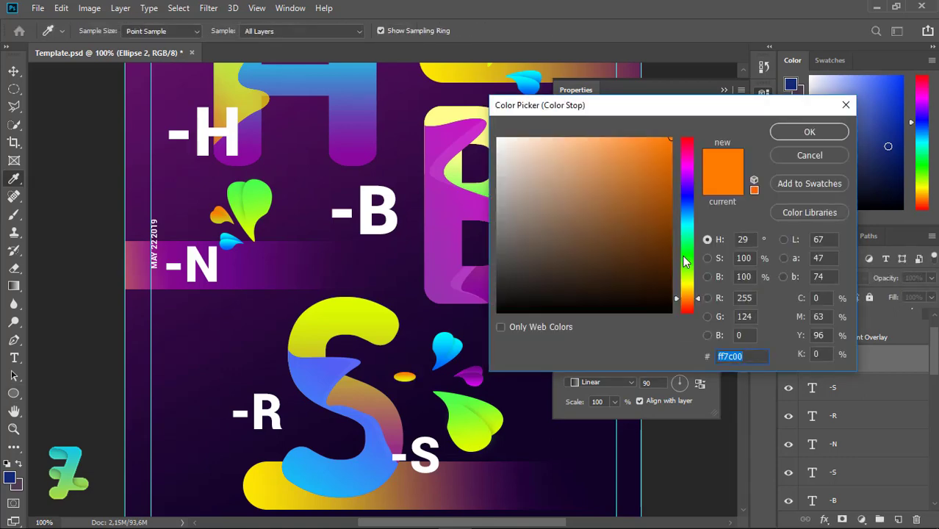
{"action": "left_click_drag", "start_coordinate": [686, 307], "coordinate": [686, 258]}
{"action": "left_click", "coordinate": [801, 132]}
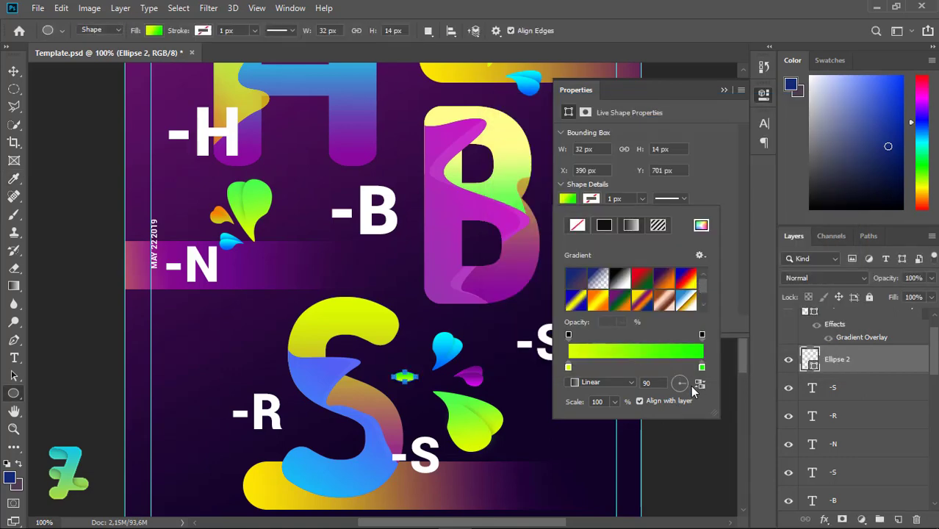
{"action": "left_click", "coordinate": [734, 105]}
{"action": "left_click", "coordinate": [724, 90]}
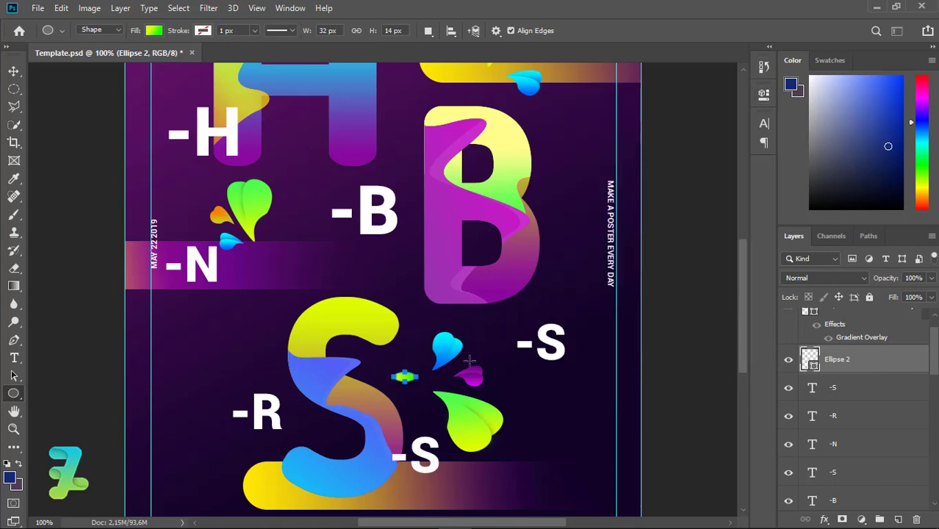
{"action": "key", "text": "ctrl+plus"}
{"action": "key", "text": "ctrl+plus"}
{"action": "left_click_drag", "start_coordinate": [743, 345], "coordinate": [743, 376]}
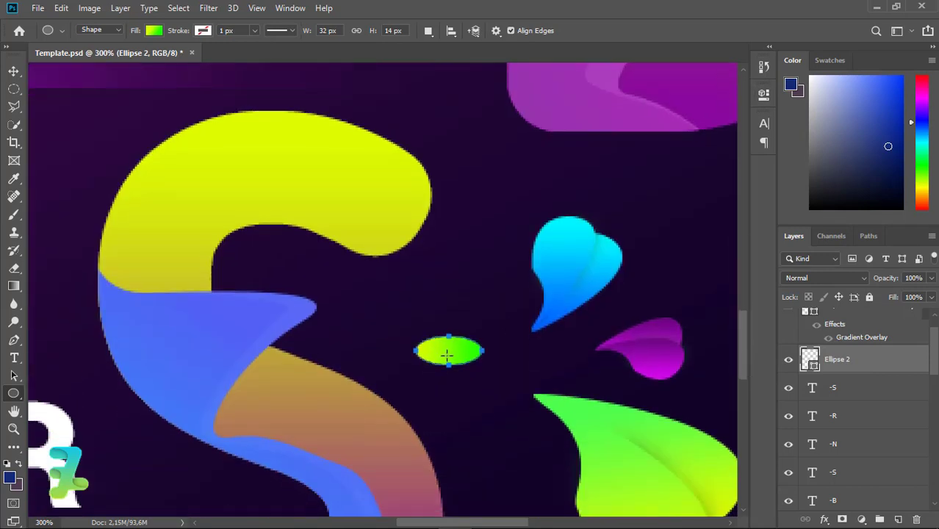
Step: Duplicate the ellipse above the original, rotate the copy -30° and set its opacity to 71%
{"action": "left_click", "coordinate": [14, 70]}
{"action": "key", "text": "ctrl+j"}
{"action": "left_click_drag", "start_coordinate": [459, 341], "coordinate": [476, 297]}
{"action": "left_click", "coordinate": [61, 7]}
{"action": "left_click", "coordinate": [314, 355]}
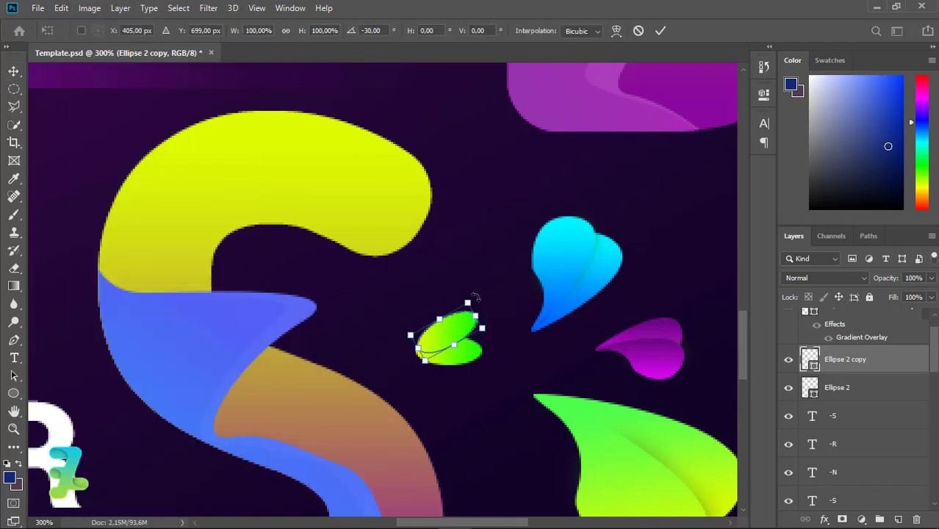
{"action": "key", "text": "Return"}
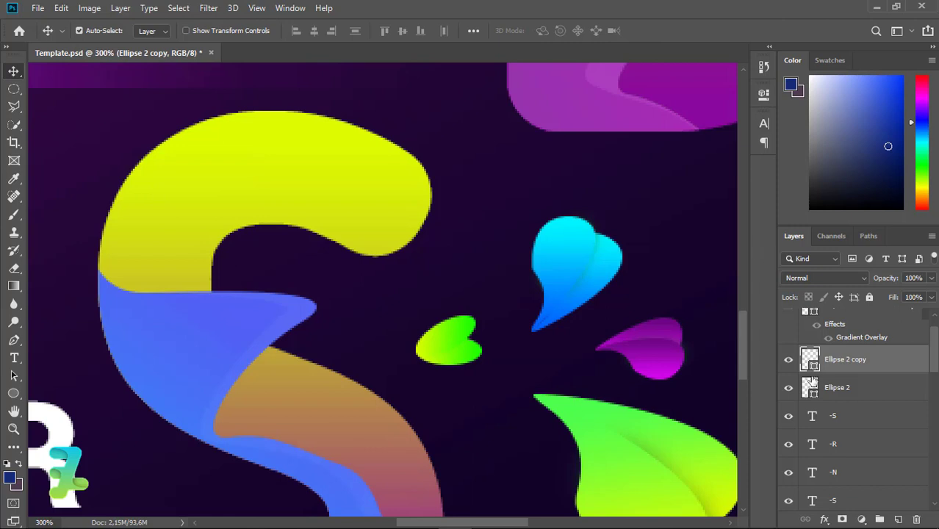
{"action": "left_click_drag", "start_coordinate": [923, 300], "coordinate": [911, 299]}
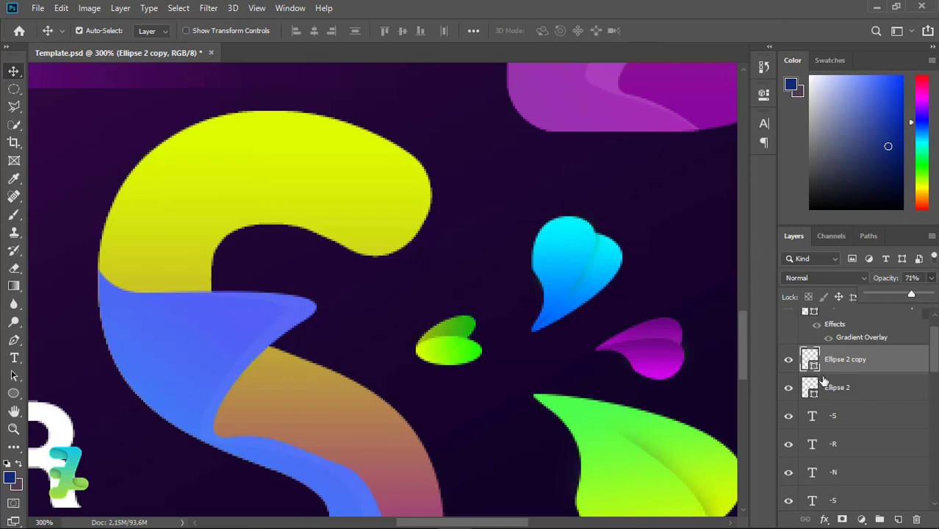
Step: Rotate the original ellipse about 30° downward and lower its opacity to 53%
{"action": "left_click", "coordinate": [812, 385]}
{"action": "left_click", "coordinate": [485, 371], "text": "ctrl"}
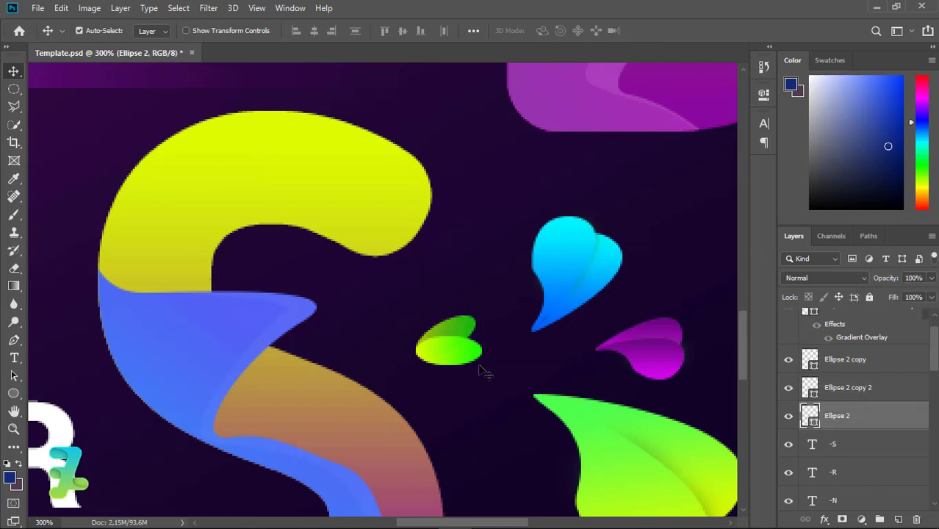
{"action": "left_click", "coordinate": [61, 8]}
{"action": "mouse_move", "coordinate": [107, 321]}
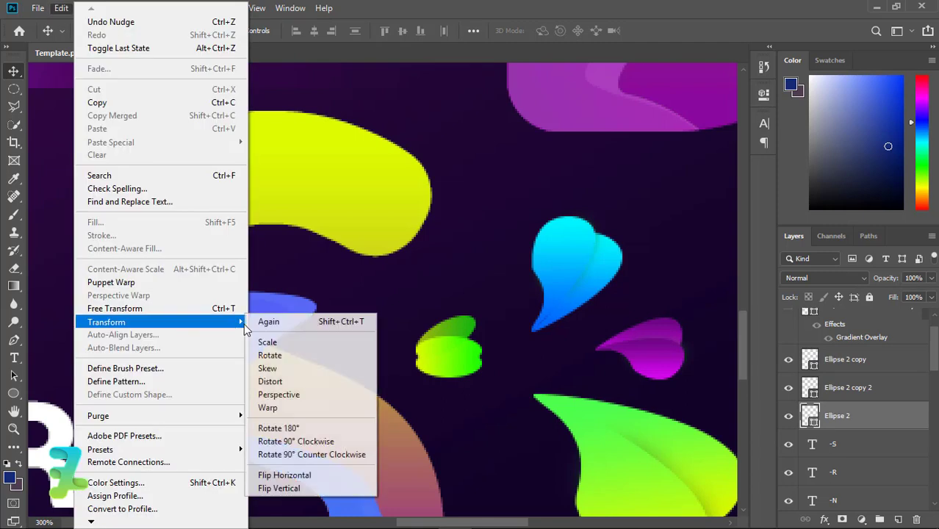
{"action": "left_click", "coordinate": [266, 371]}
{"action": "left_click_drag", "start_coordinate": [496, 384], "coordinate": [483, 398]}
{"action": "key", "text": "Return"}
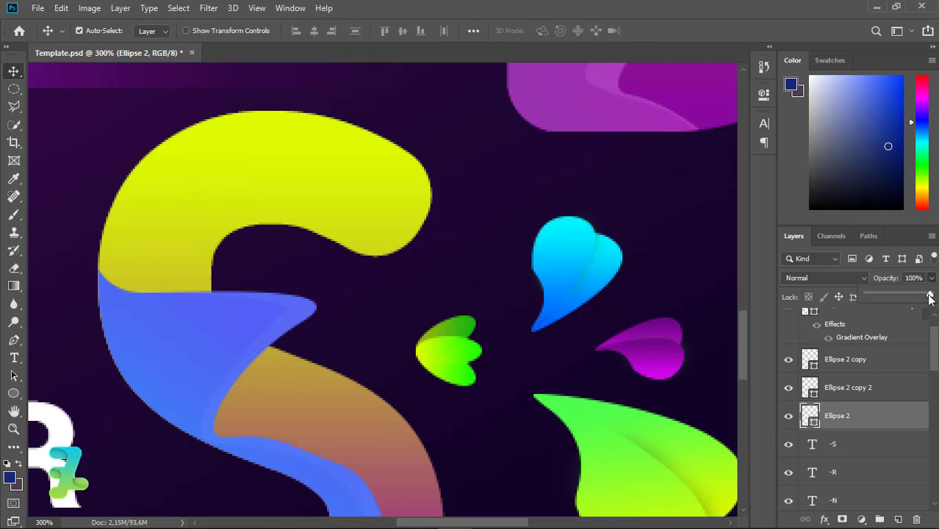
{"action": "left_click_drag", "start_coordinate": [929, 296], "coordinate": [901, 297]}
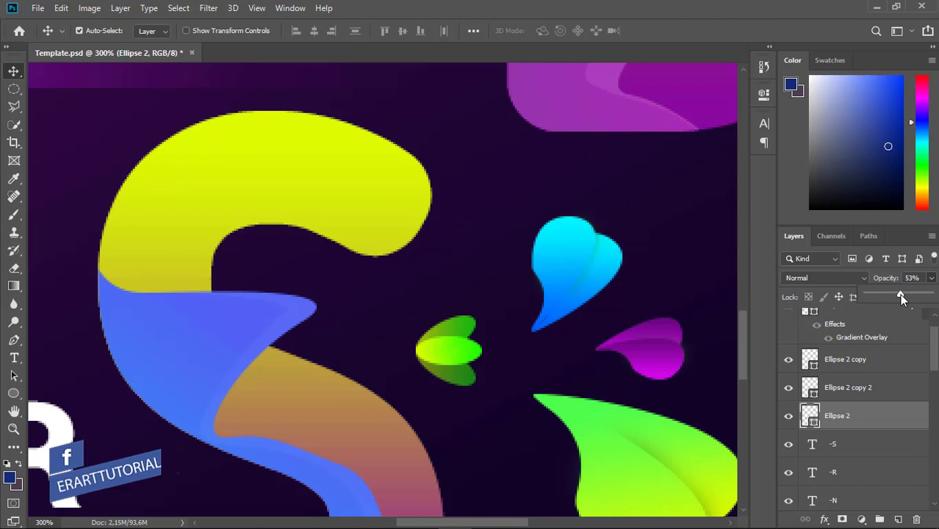
Step: Change the bottom Ellipse 2 petal's right gradient stop to cyan
{"action": "left_click", "coordinate": [845, 359]}
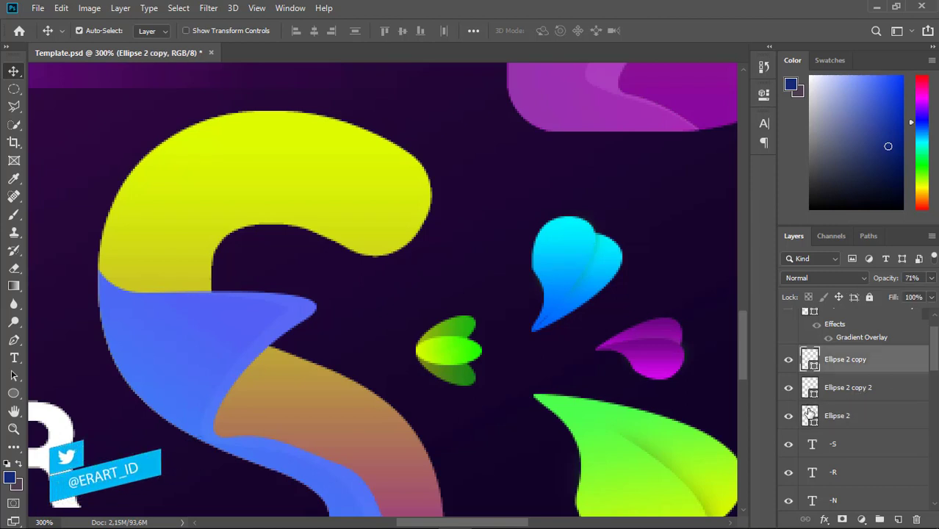
{"action": "left_click", "coordinate": [809, 413]}
{"action": "left_click", "coordinate": [16, 395]}
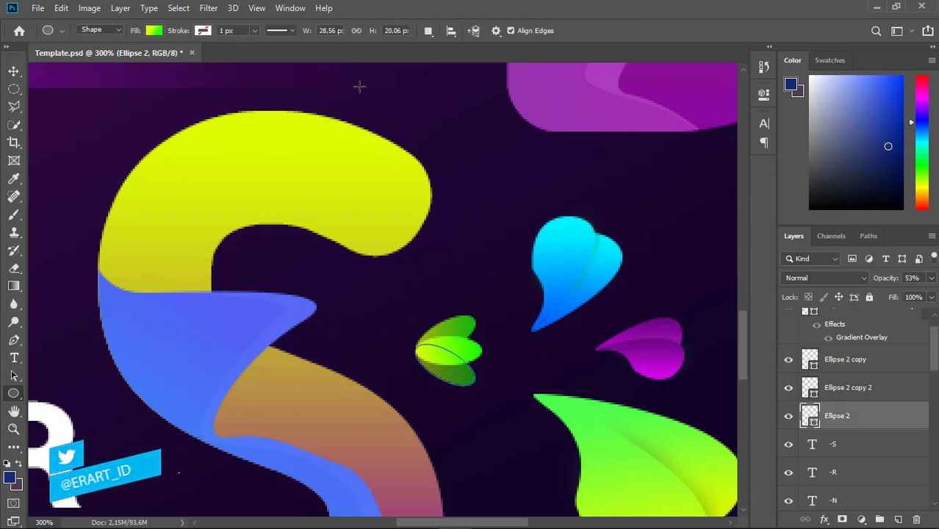
{"action": "left_click", "coordinate": [153, 30]}
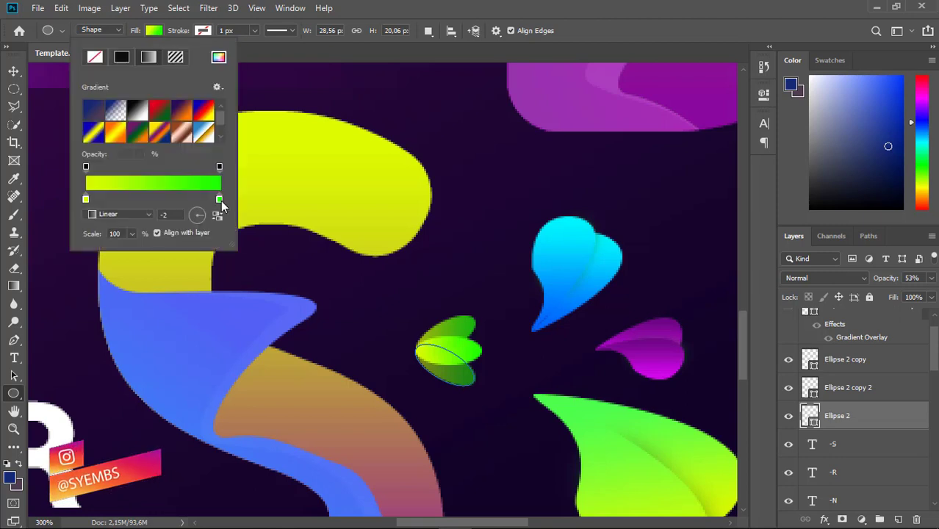
{"action": "double_click", "coordinate": [219, 199]}
{"action": "left_click", "coordinate": [686, 236]}
{"action": "left_click", "coordinate": [809, 130]}
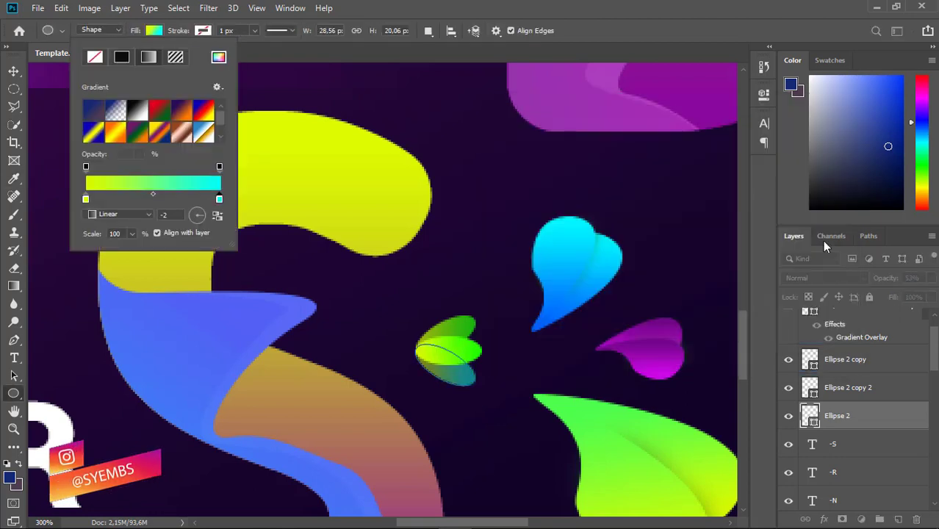
{"action": "left_click", "coordinate": [308, 145]}
Step: Set the Ellipse 2 copy 2 petal's right gradient stop to bright cyan
{"action": "left_click", "coordinate": [155, 31]}
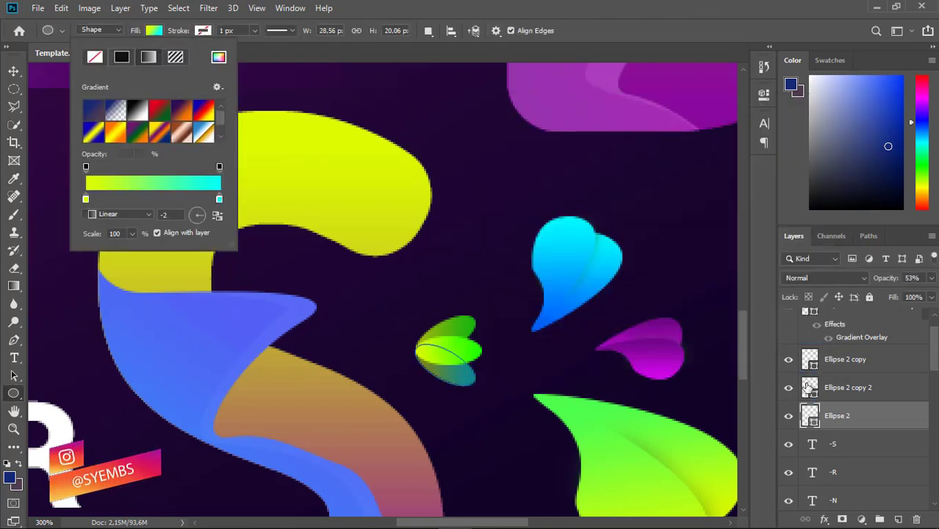
{"action": "left_click", "coordinate": [808, 387]}
{"action": "left_click", "coordinate": [154, 30]}
{"action": "double_click", "coordinate": [219, 199]}
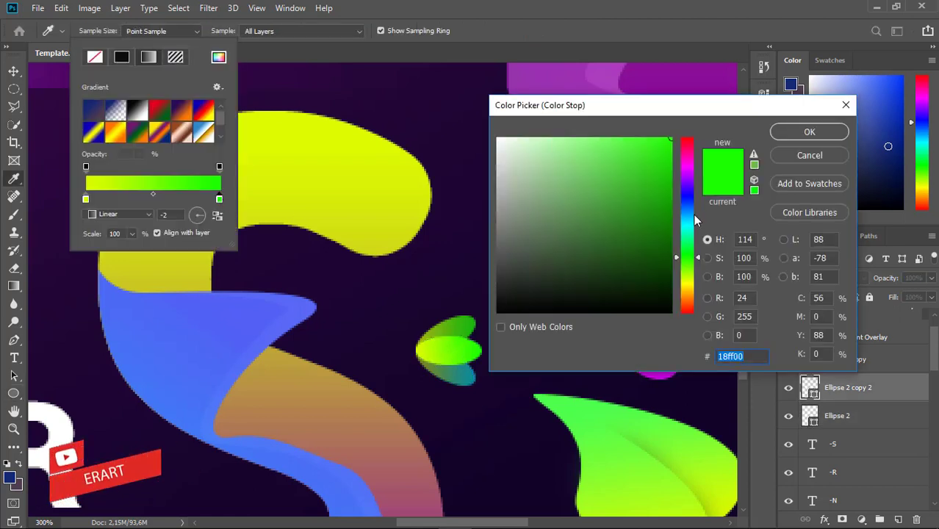
{"action": "left_click", "coordinate": [690, 232]}
{"action": "left_click", "coordinate": [809, 132]}
{"action": "left_click", "coordinate": [153, 30]}
{"action": "left_click", "coordinate": [154, 30]}
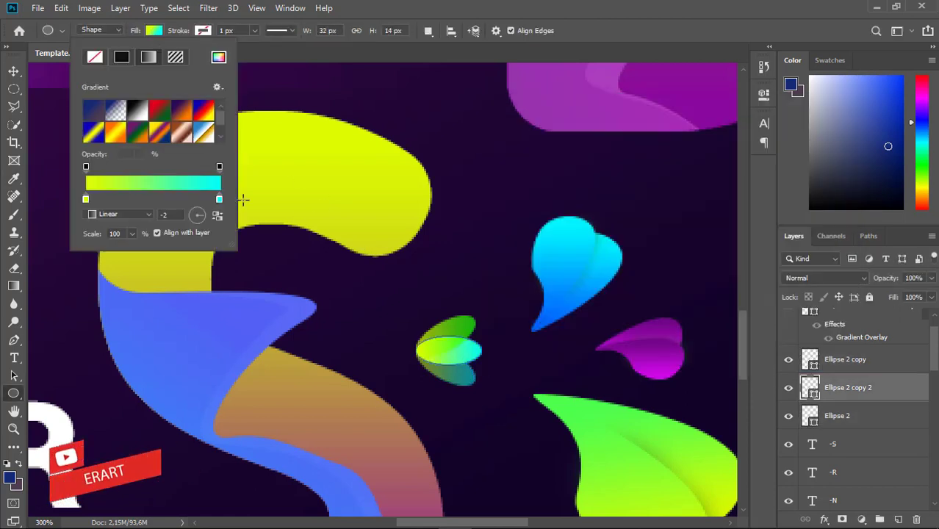
Step: Set the Ellipse 2 copy petal's right gradient stop to cyan as well
{"action": "double_click", "coordinate": [808, 359]}
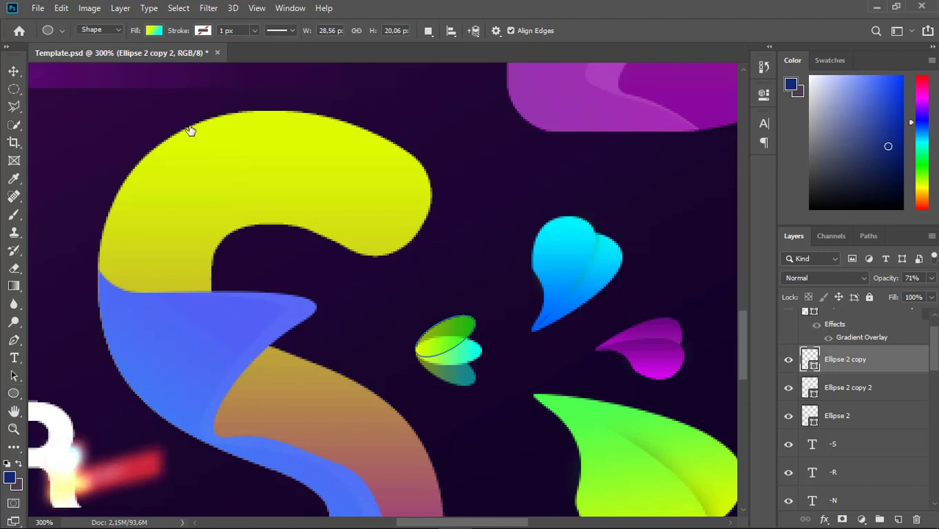
{"action": "left_click", "coordinate": [546, 154]}
{"action": "left_click", "coordinate": [153, 30]}
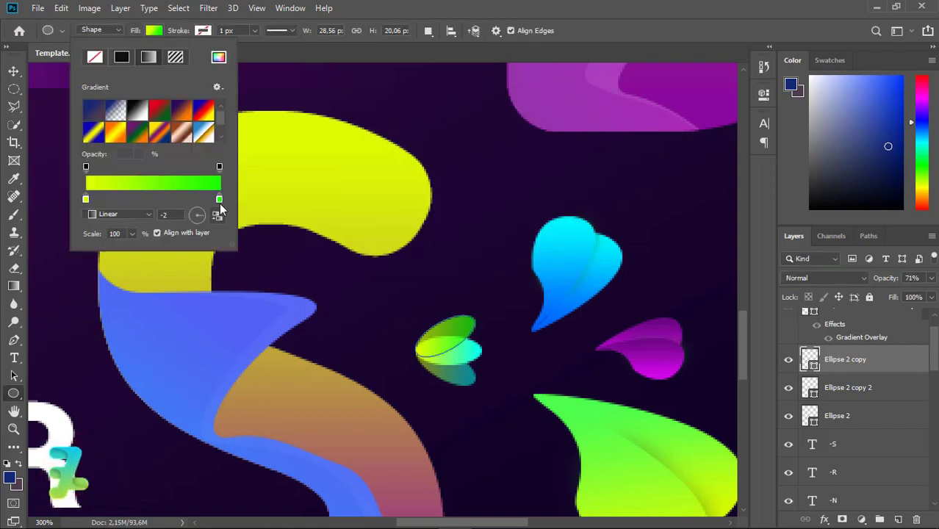
{"action": "double_click", "coordinate": [219, 199]}
{"action": "left_click", "coordinate": [689, 226]}
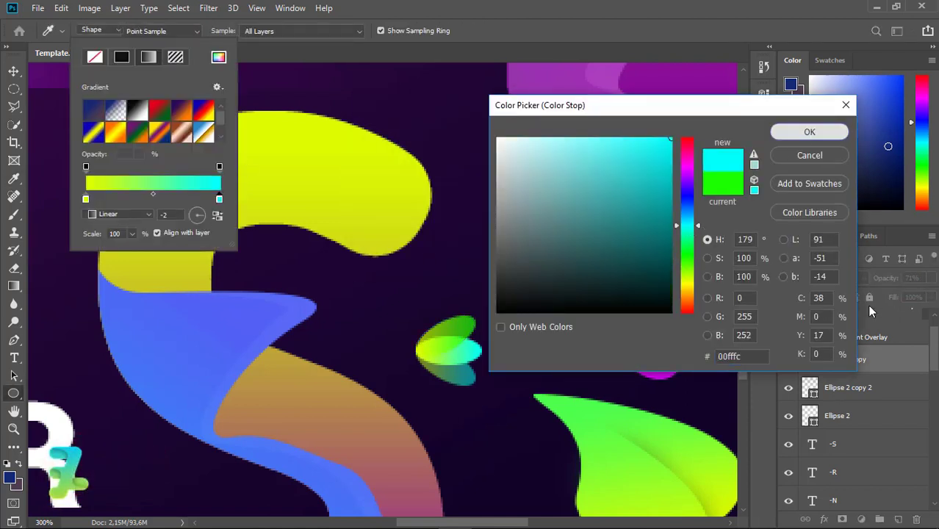
{"action": "key", "text": "Return"}
{"action": "key", "text": "Return"}
{"action": "key", "text": "v"}
Step: Group the three petals as Group 6, duplicate the group, and zoom out
{"action": "left_click", "coordinate": [896, 419], "text": "shift"}
{"action": "key", "text": "ctrl+g"}
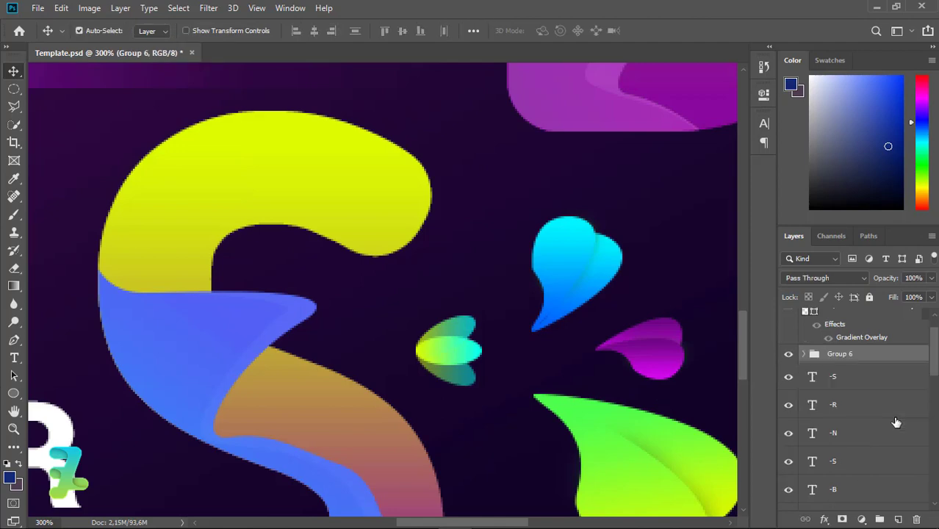
{"action": "key", "text": "ctrl+j"}
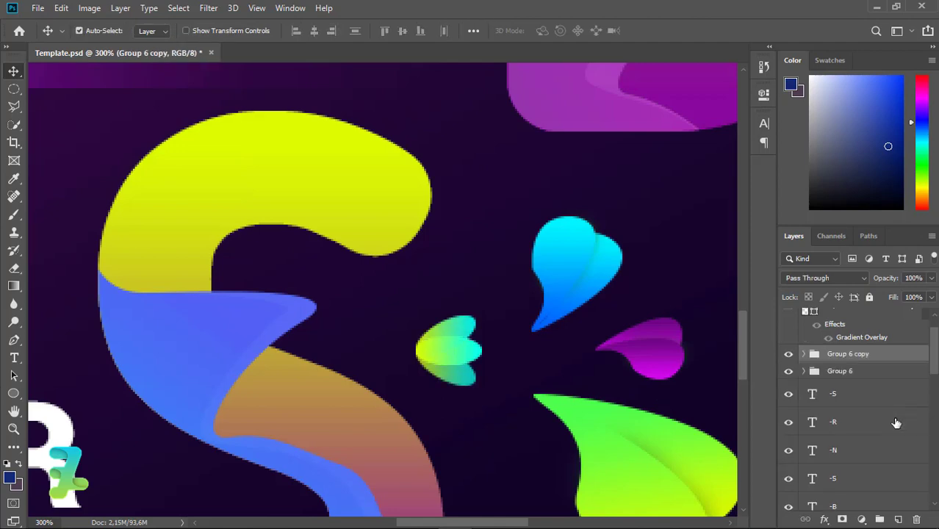
{"action": "key", "text": "ctrl+minus"}
{"action": "key", "text": "ctrl+minus"}
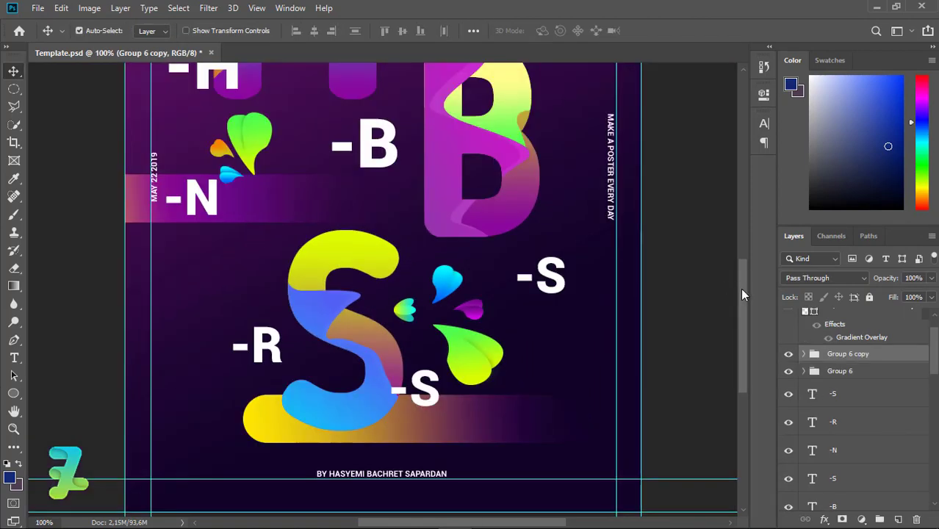
Step: Move the Group 6 copy sprig onto the top of the H
{"action": "left_click_drag", "start_coordinate": [742, 294], "coordinate": [736, 257]}
{"action": "left_click_drag", "start_coordinate": [415, 434], "coordinate": [317, 87]}
{"action": "left_click_drag", "start_coordinate": [742, 297], "coordinate": [742, 281]}
{"action": "left_click_drag", "start_coordinate": [297, 145], "coordinate": [287, 122]}
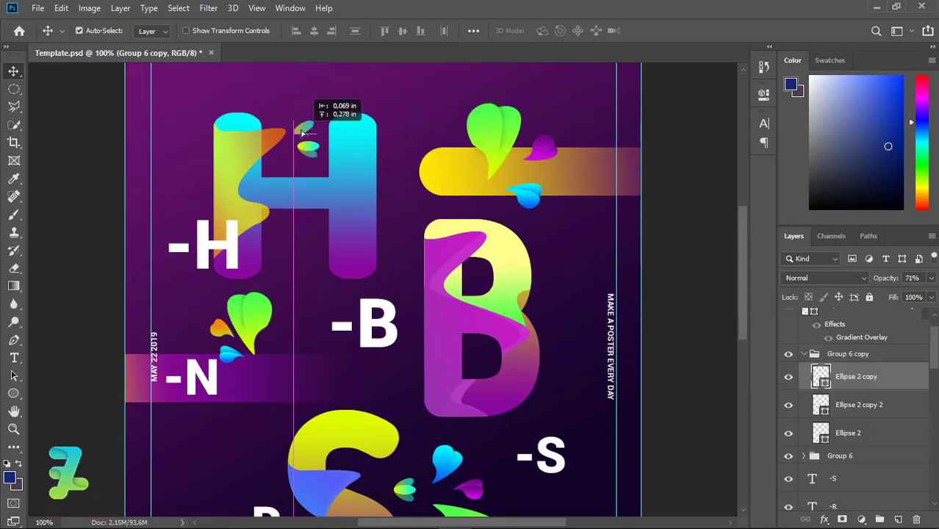
{"action": "left_click", "coordinate": [803, 357]}
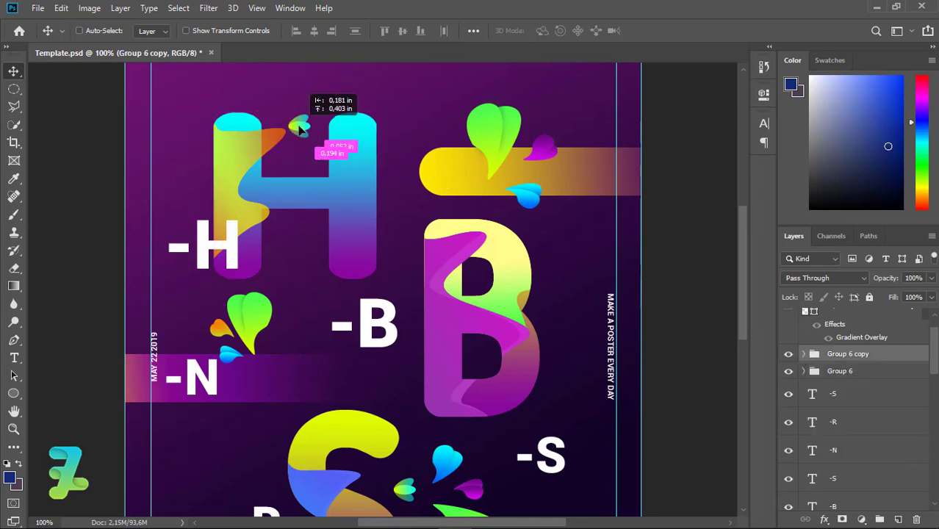
{"action": "left_click", "coordinate": [61, 7]}
{"action": "mouse_move", "coordinate": [308, 149]}
{"action": "left_mouse_down"}
{"action": "mouse_move", "coordinate": [303, 126]}
{"action": "mouse_move", "coordinate": [328, 129]}
{"action": "left_mouse_up"}
Step: Rotate the Group 6 copy sprig -30° and scale it down
{"action": "left_click", "coordinate": [270, 355]}
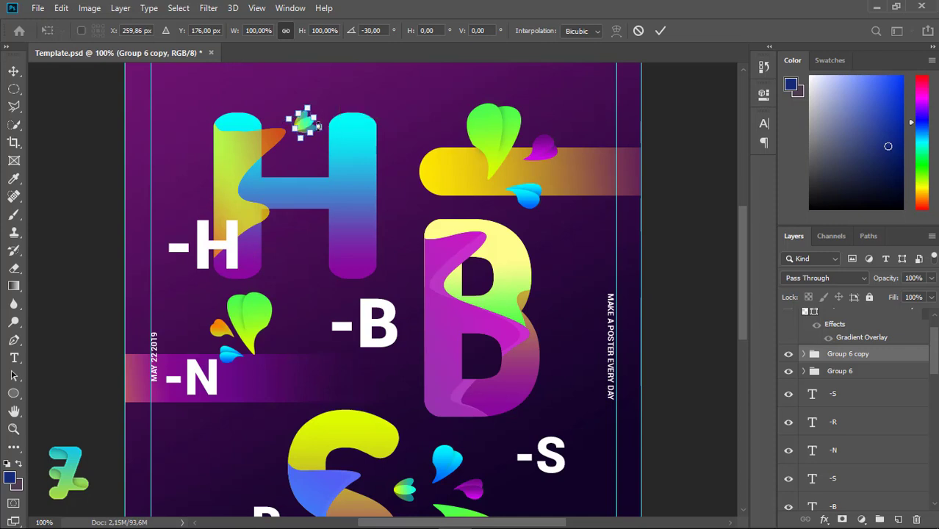
{"action": "left_click", "coordinate": [14, 72]}
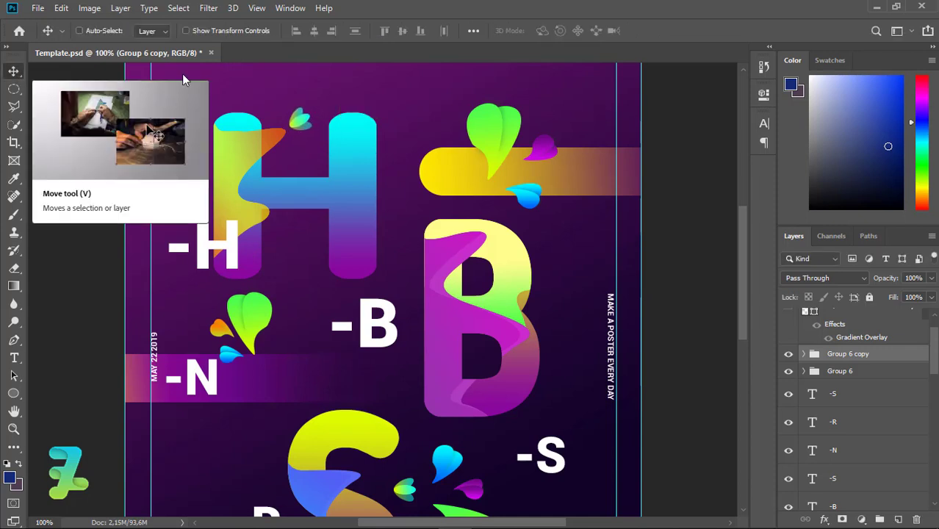
{"action": "key", "text": "ctrl+t"}
{"action": "left_click_drag", "start_coordinate": [316, 107], "coordinate": [309, 112]}
{"action": "left_click", "coordinate": [13, 72]}
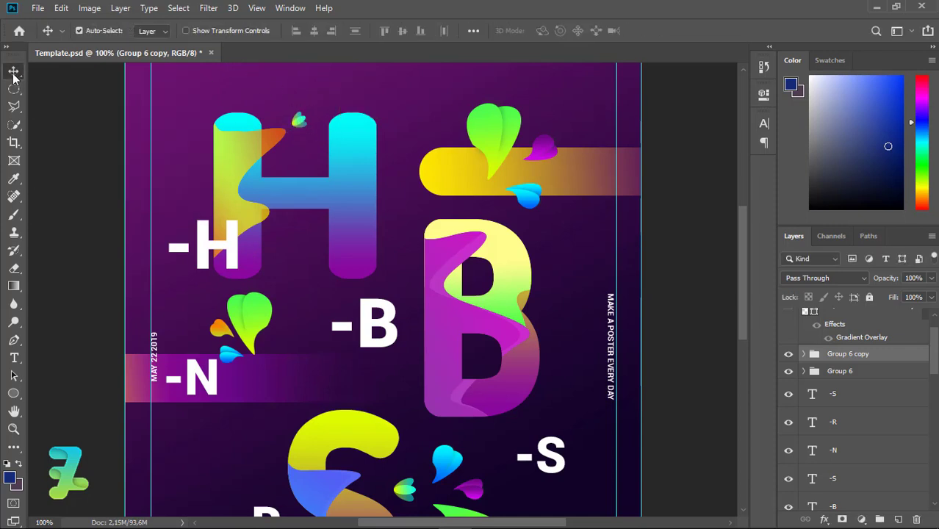
Step: Duplicate the sprig, placing copies above the B and at the bottom-left
{"action": "right_click", "coordinate": [895, 359]}
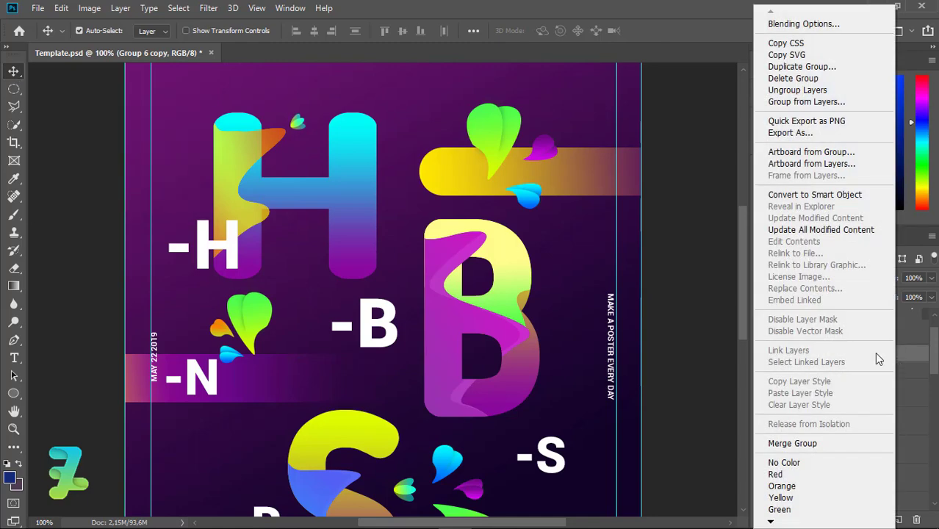
{"action": "key", "text": "Escape"}
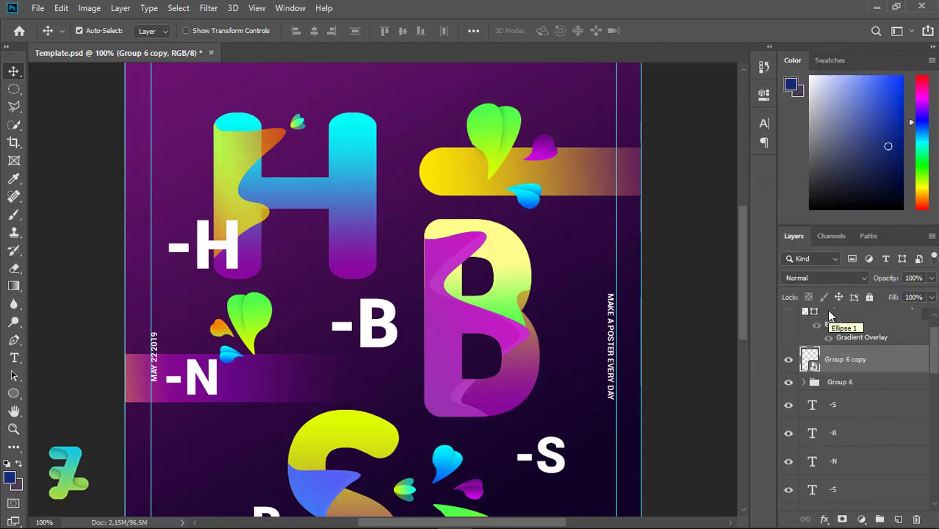
{"action": "key", "text": "ctrl+j"}
{"action": "left_click_drag", "start_coordinate": [305, 131], "coordinate": [497, 227]}
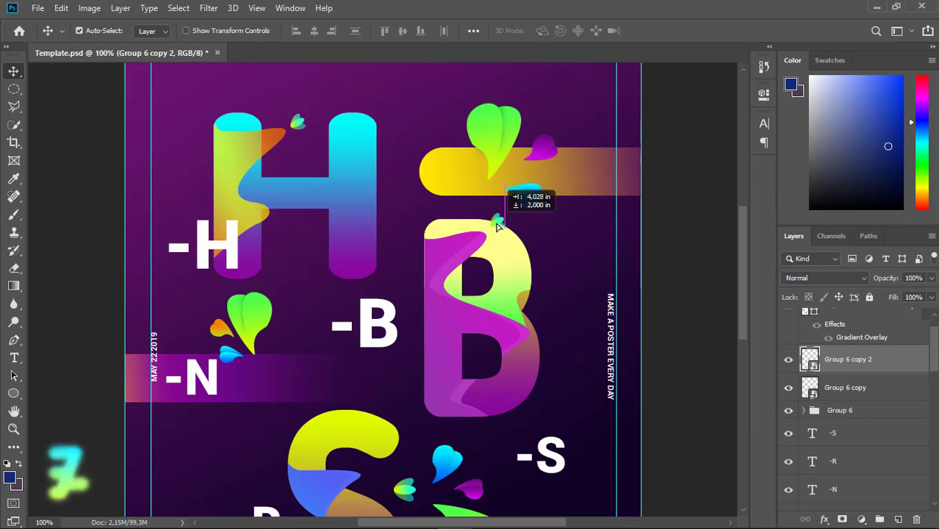
{"action": "left_click_drag", "start_coordinate": [496, 227], "coordinate": [196, 496]}
{"action": "key", "text": "ctrl+j"}
{"action": "key", "text": "ctrl+minus"}
{"action": "left_click_drag", "start_coordinate": [252, 430], "coordinate": [239, 504]}
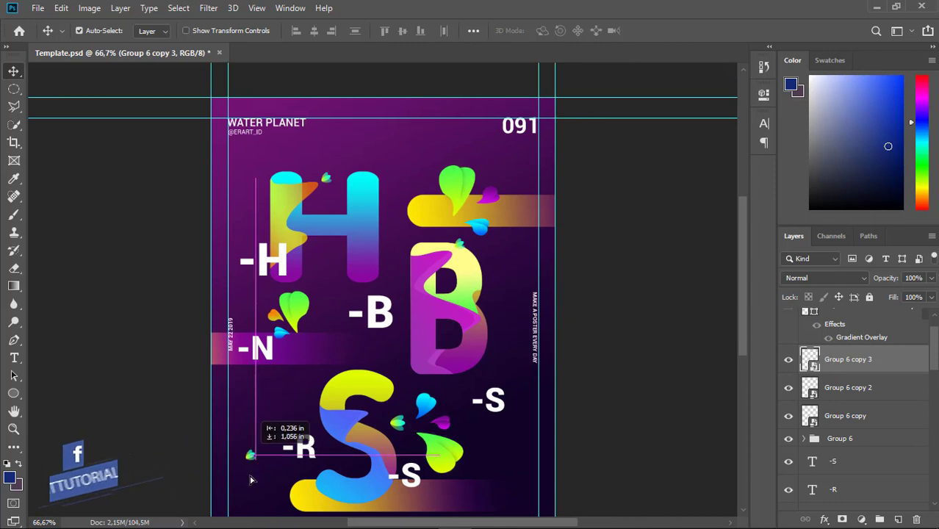
Step: Duplicate the original sprig group and rotate the new copy -30°
{"action": "left_click", "coordinate": [809, 440]}
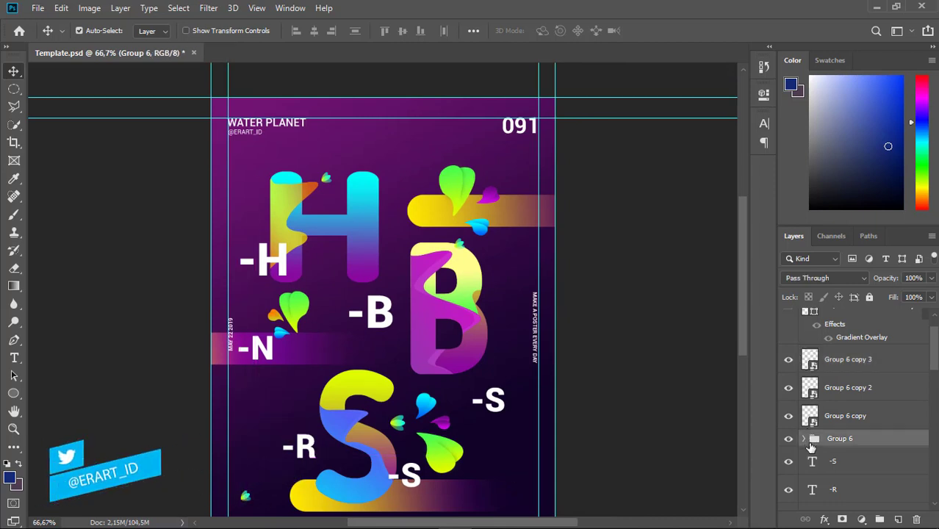
{"action": "key", "text": "ctrl+j"}
{"action": "left_click", "coordinate": [811, 456]}
{"action": "left_click", "coordinate": [789, 456]}
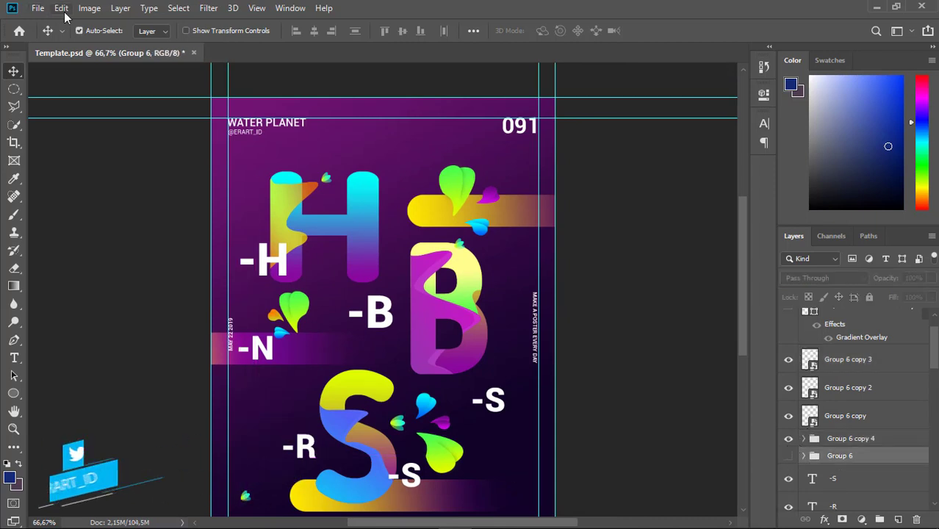
{"action": "left_click", "coordinate": [61, 8]}
{"action": "left_click", "coordinate": [270, 355]}
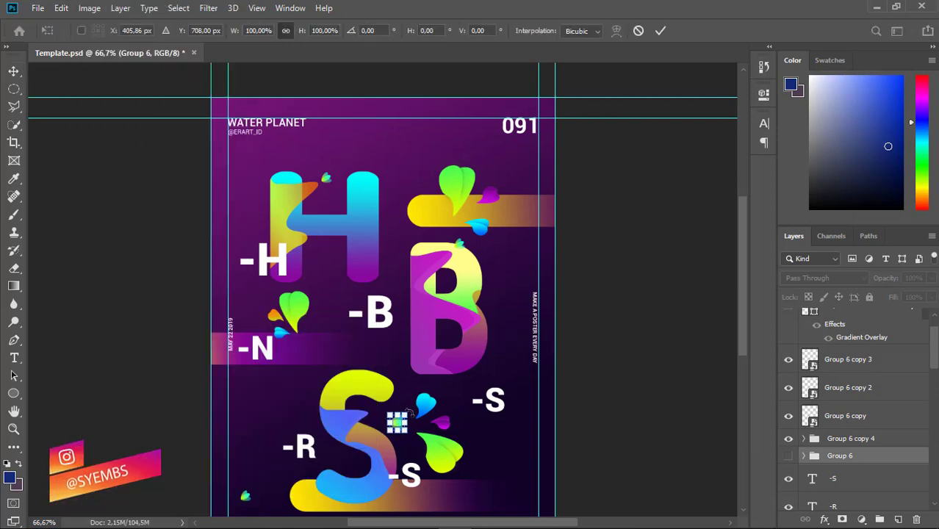
{"action": "left_click_drag", "start_coordinate": [390, 438], "coordinate": [403, 400]}
{"action": "key", "text": "Return"}
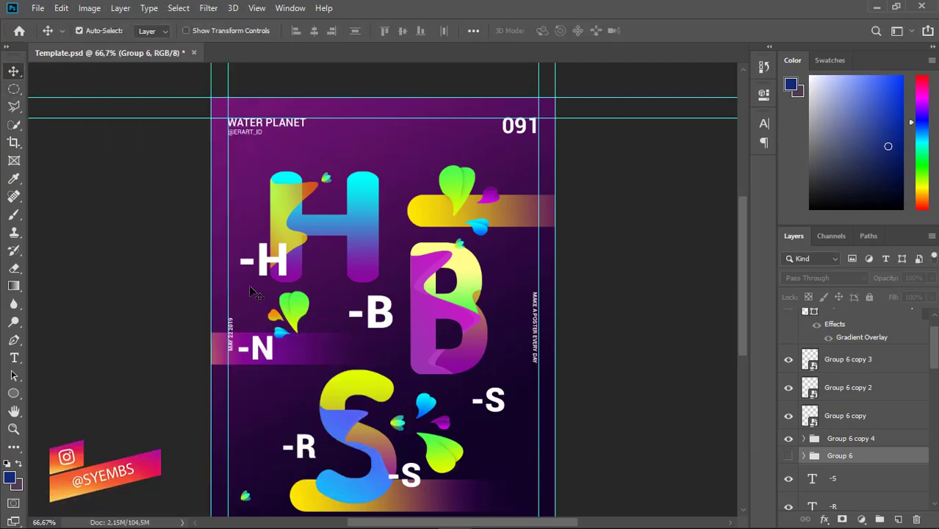
Step: Unhide Group 6 and convert it to a smart object
{"action": "left_click", "coordinate": [789, 456]}
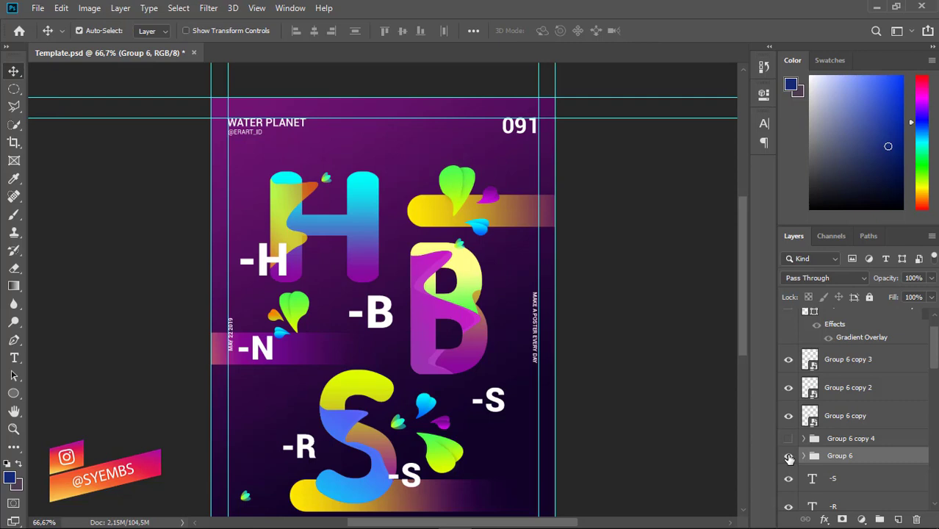
{"action": "right_click", "coordinate": [860, 456]}
{"action": "left_click", "coordinate": [764, 197]}
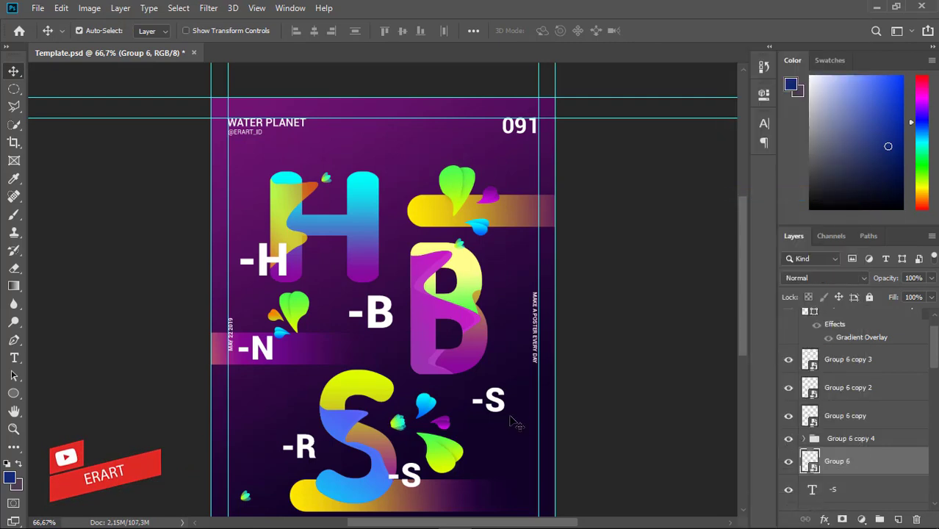
{"action": "left_click", "coordinate": [816, 439]}
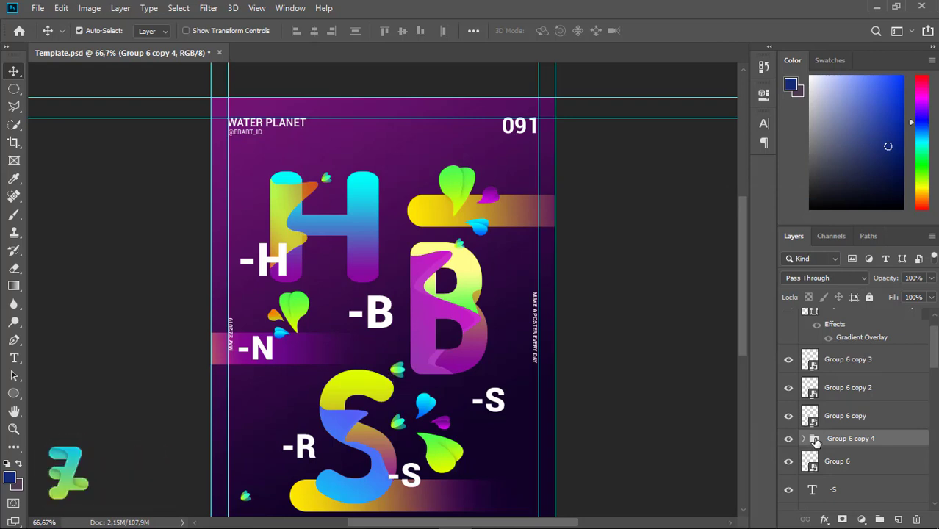
Step: Change the left gradient stop of the Ellipse 2 copy petal to blue
{"action": "left_click", "coordinate": [804, 438]}
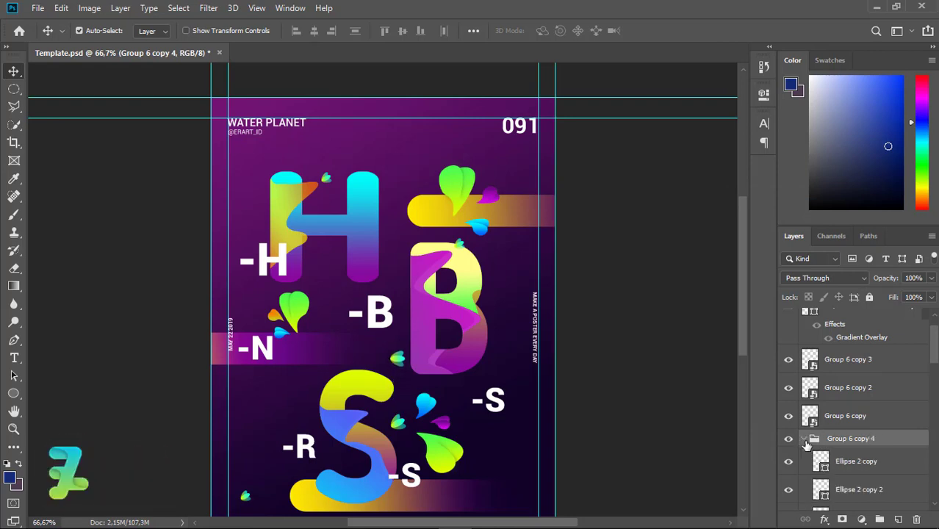
{"action": "left_click", "coordinate": [872, 461]}
{"action": "key", "text": "u"}
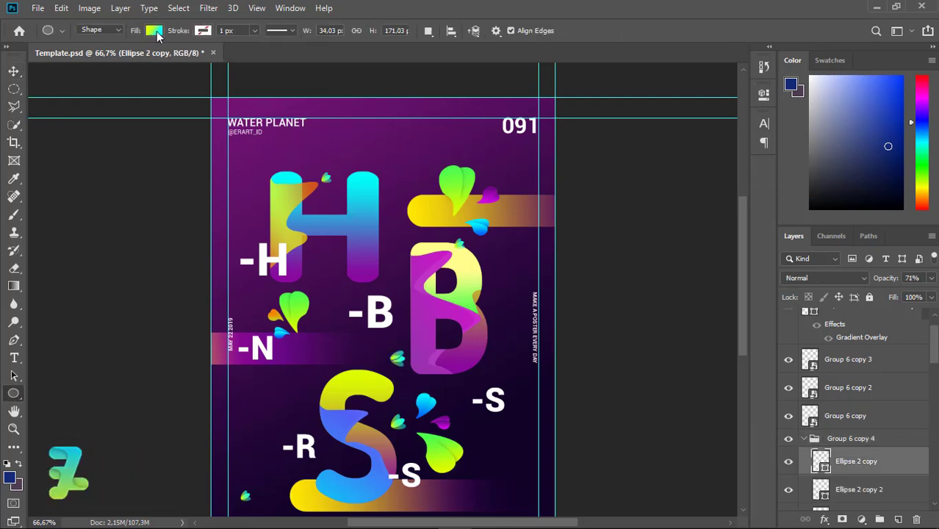
{"action": "left_click", "coordinate": [159, 31]}
{"action": "double_click", "coordinate": [85, 199]}
{"action": "left_click_drag", "start_coordinate": [684, 232], "coordinate": [686, 208]}
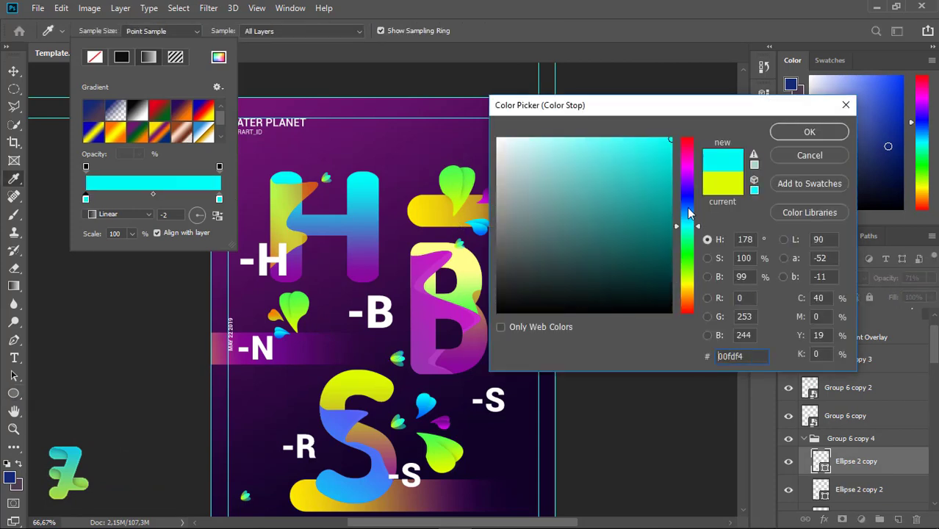
{"action": "left_click", "coordinate": [800, 130]}
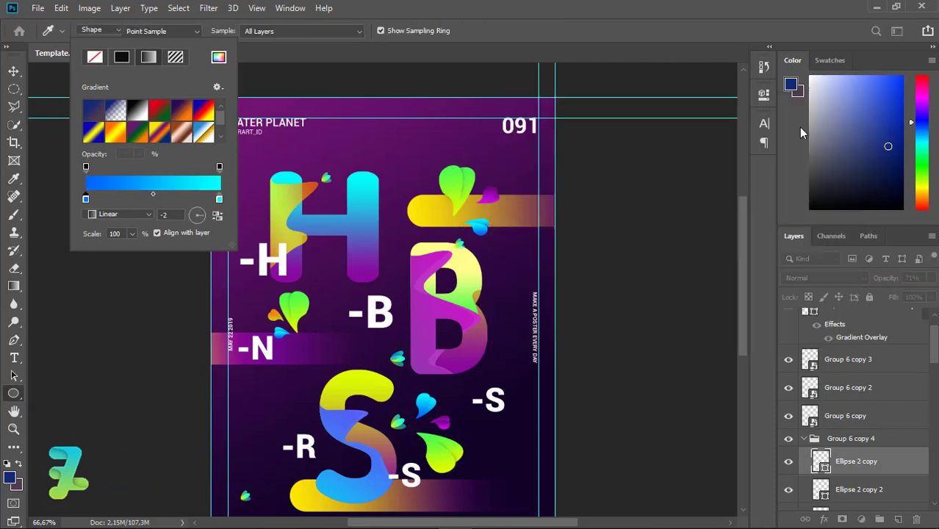
{"action": "left_click", "coordinate": [822, 489]}
Step: Edit a gradient colour stop of the Ellipse 2 copy 2 petal
{"action": "left_click", "coordinate": [820, 487]}
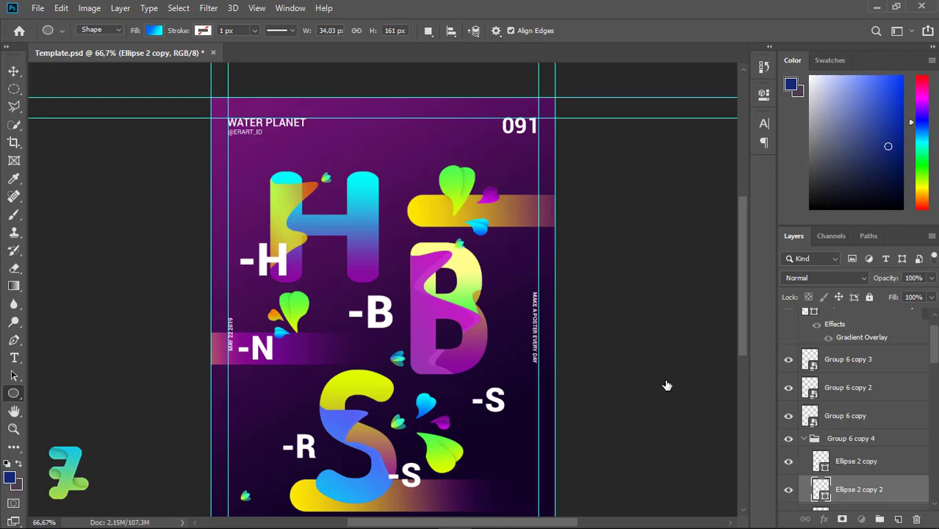
{"action": "left_click", "coordinate": [154, 30]}
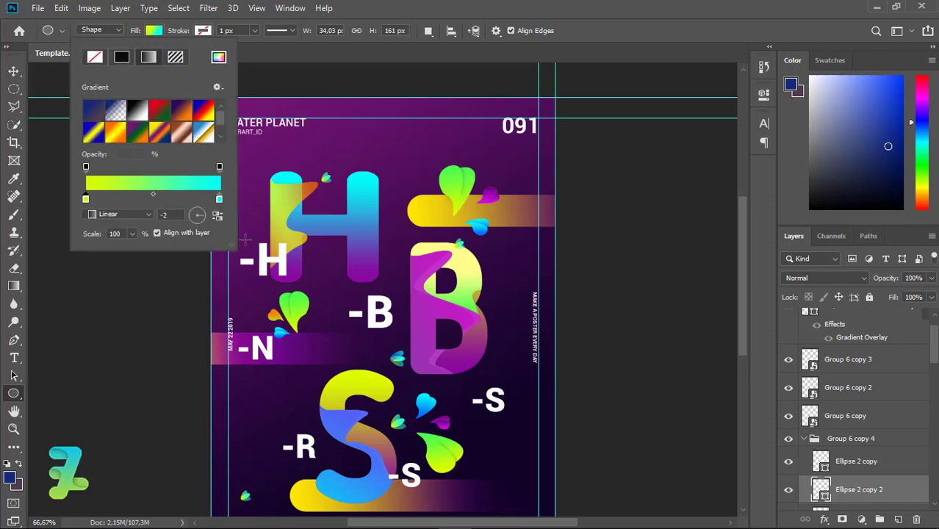
{"action": "double_click", "coordinate": [85, 200]}
{"action": "key", "text": "Return"}
{"action": "key", "text": "Return"}
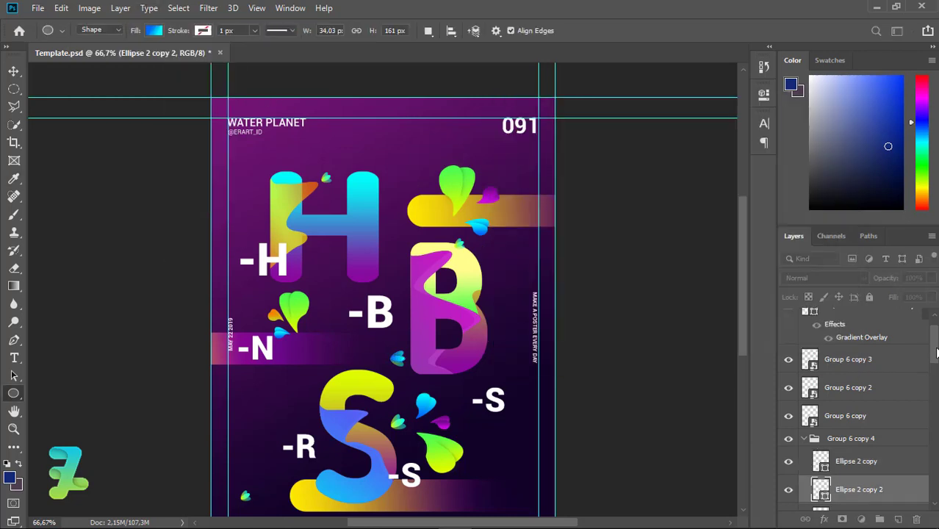
{"action": "scroll", "coordinate": [789, 474], "scroll_direction": "down", "scroll_amount": 1}
{"action": "double_click", "coordinate": [820, 446]}
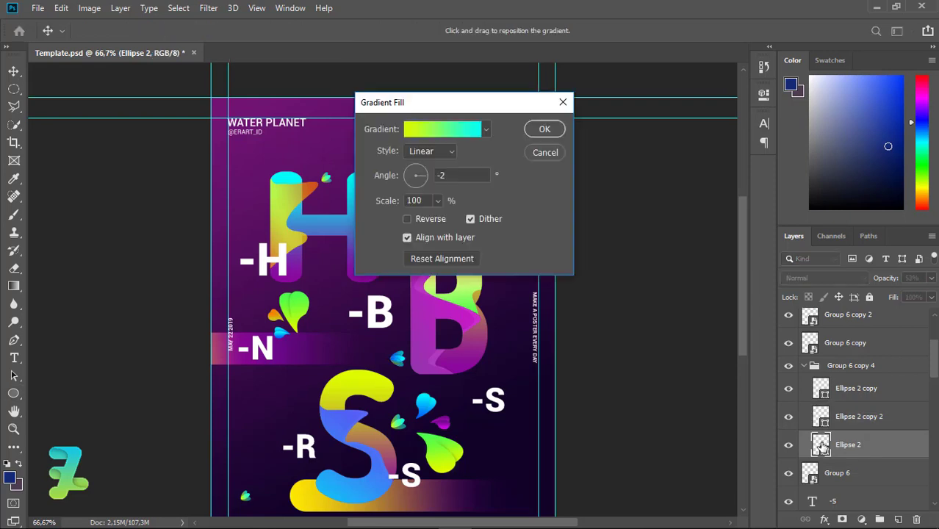
{"action": "left_click", "coordinate": [545, 152]}
Step: Set the Ellipse 2 petal's left gradient stop to #0065fd
{"action": "left_click", "coordinate": [154, 30]}
{"action": "double_click", "coordinate": [85, 199]}
{"action": "type", "text": "0065fd"}
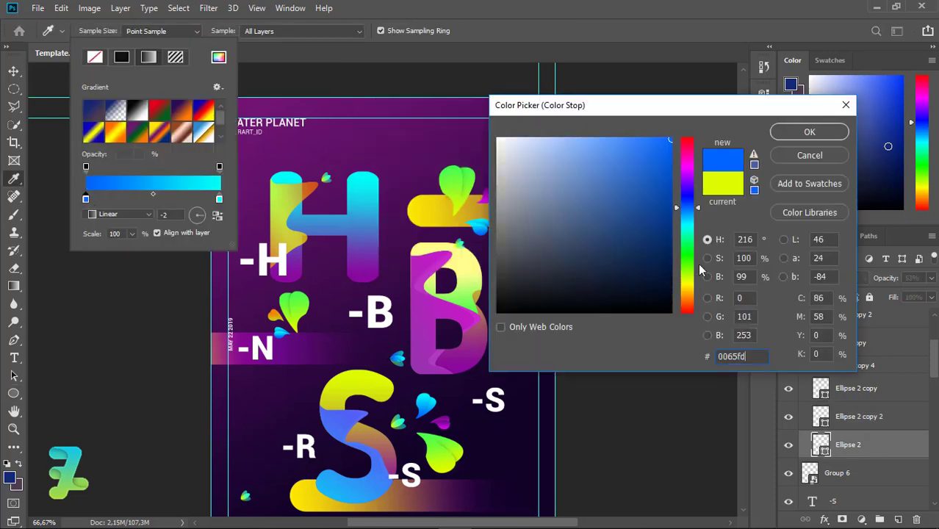
{"action": "left_click", "coordinate": [808, 132]}
{"action": "key", "text": "Return"}
Step: Duplicate the Group 6 copy 4 petal cluster as Group 6 copy 5
{"action": "key", "text": "v"}
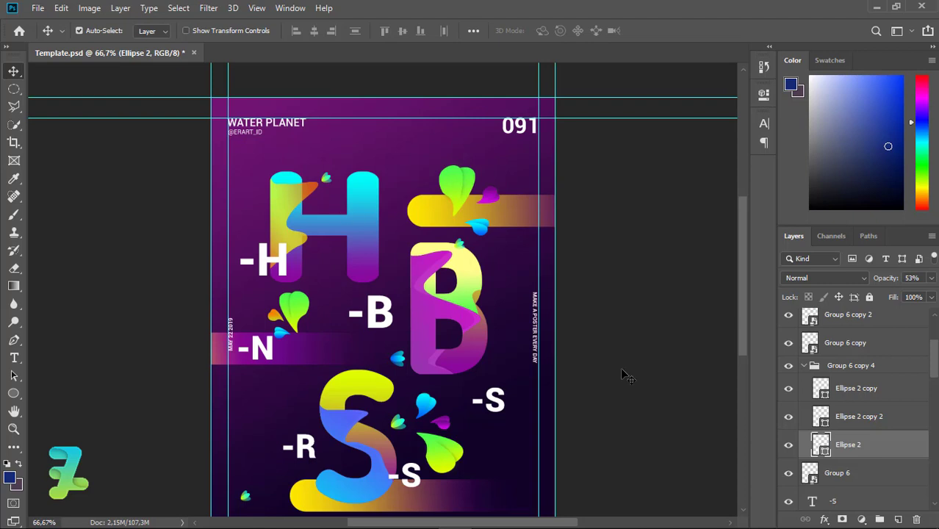
{"action": "left_click", "coordinate": [814, 365]}
{"action": "left_click", "coordinate": [804, 365]}
{"action": "key", "text": "ctrl+j"}
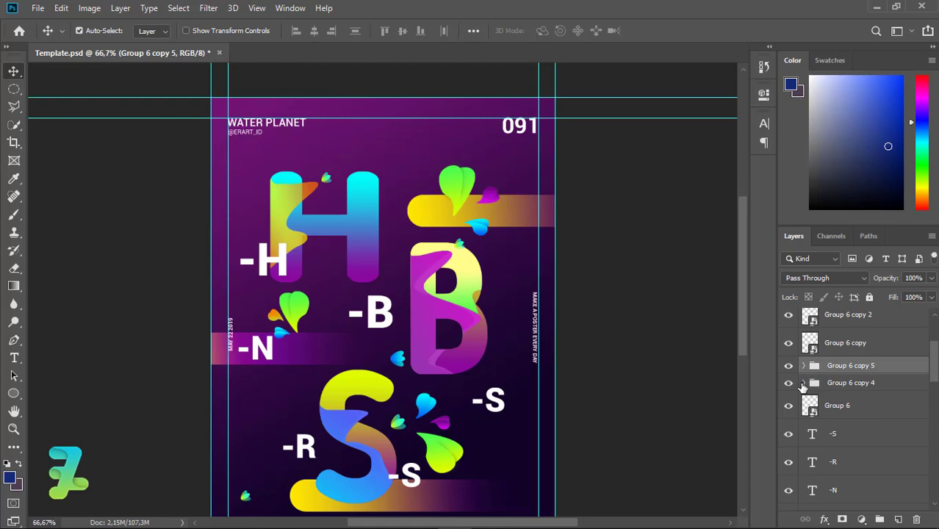
Step: Rotate the copied petal cluster to -45°
{"action": "left_click", "coordinate": [803, 383]}
{"action": "left_click", "coordinate": [803, 383]}
{"action": "left_click", "coordinate": [61, 8]}
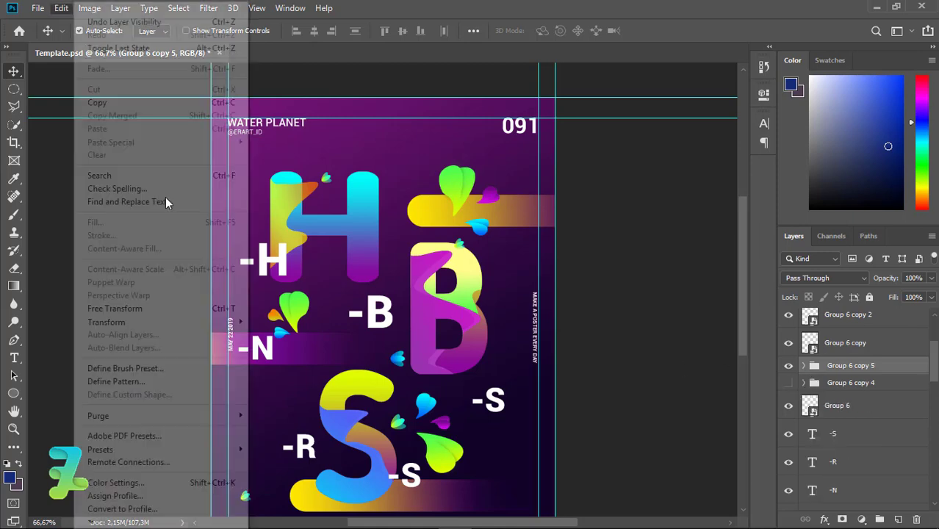
{"action": "left_click", "coordinate": [272, 349]}
{"action": "left_click_drag", "start_coordinate": [408, 334], "coordinate": [400, 332]}
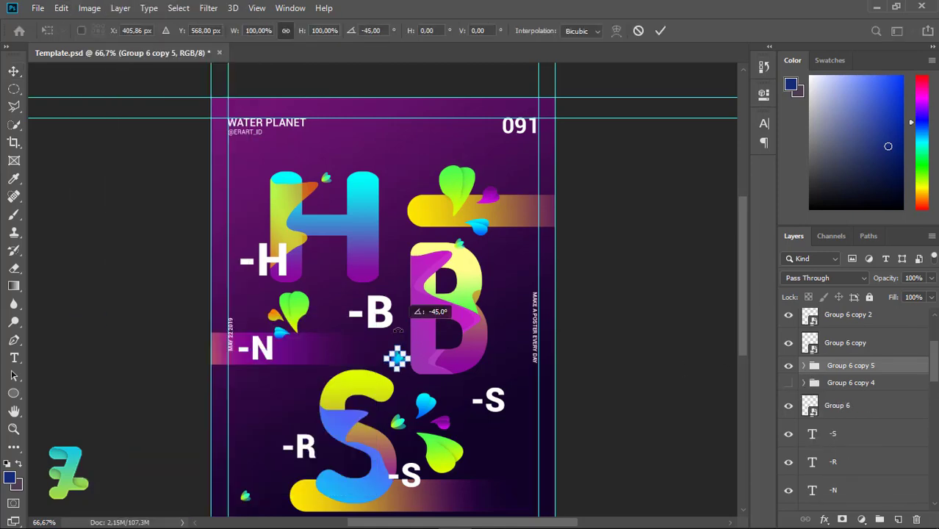
{"action": "key", "text": "Return"}
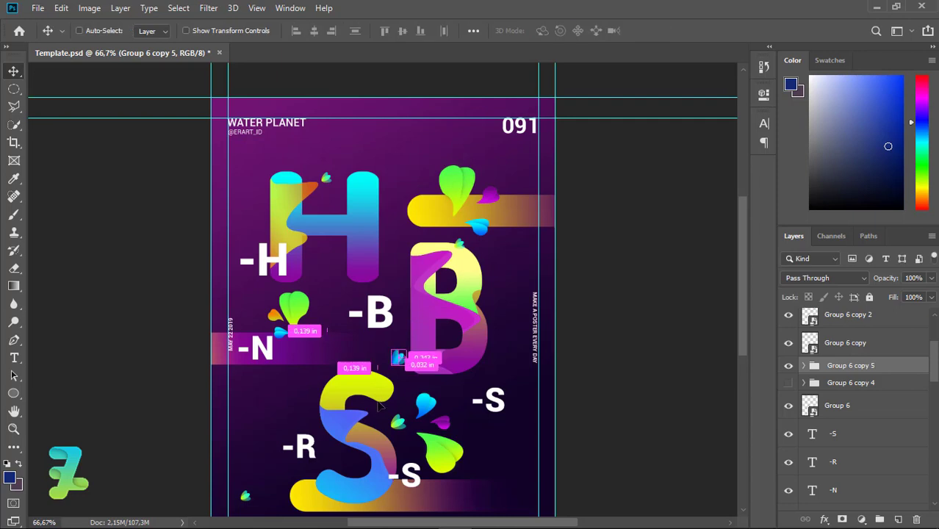
Step: Scale the copied cluster down to about 76% near the B
{"action": "key", "text": "ctrl+t"}
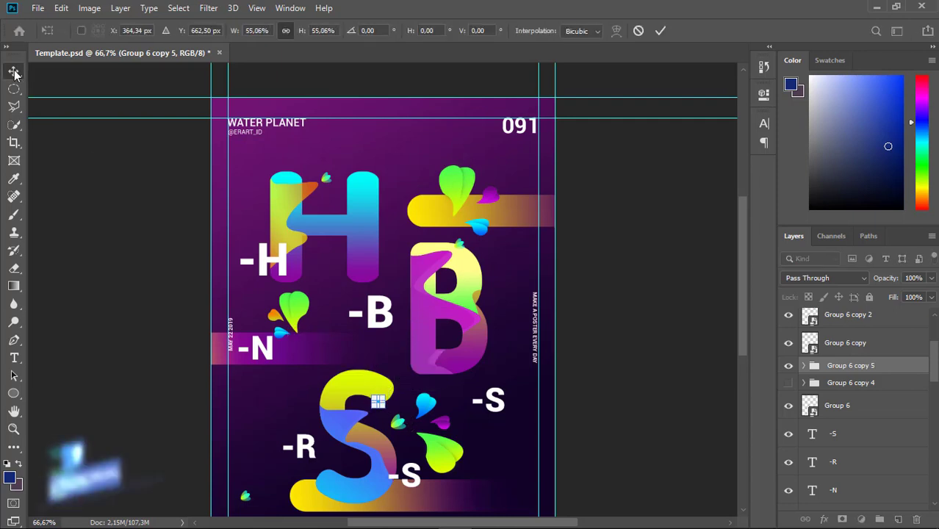
{"action": "left_click", "coordinate": [14, 72]}
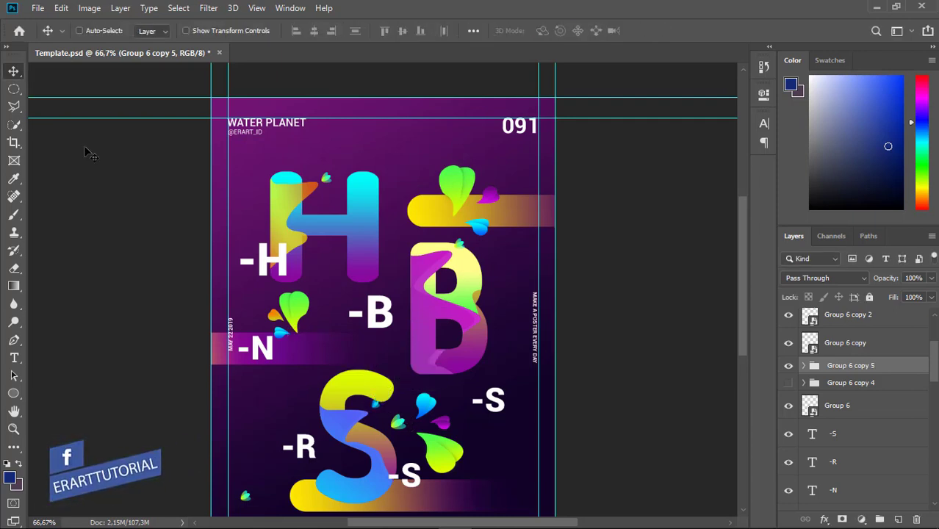
{"action": "key", "text": "ctrl+1"}
{"action": "scroll", "coordinate": [654, 330], "scroll_direction": "down", "scroll_amount": 3}
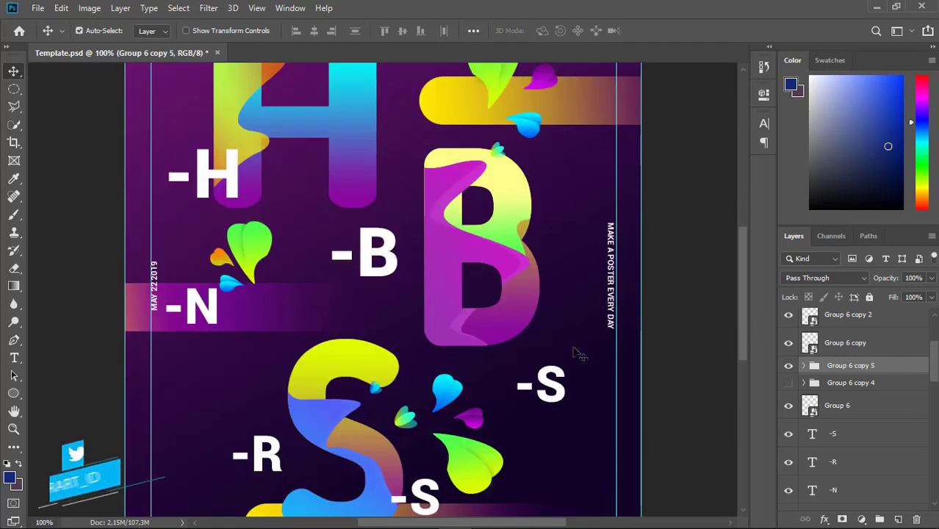
{"action": "key", "text": "ctrl+t"}
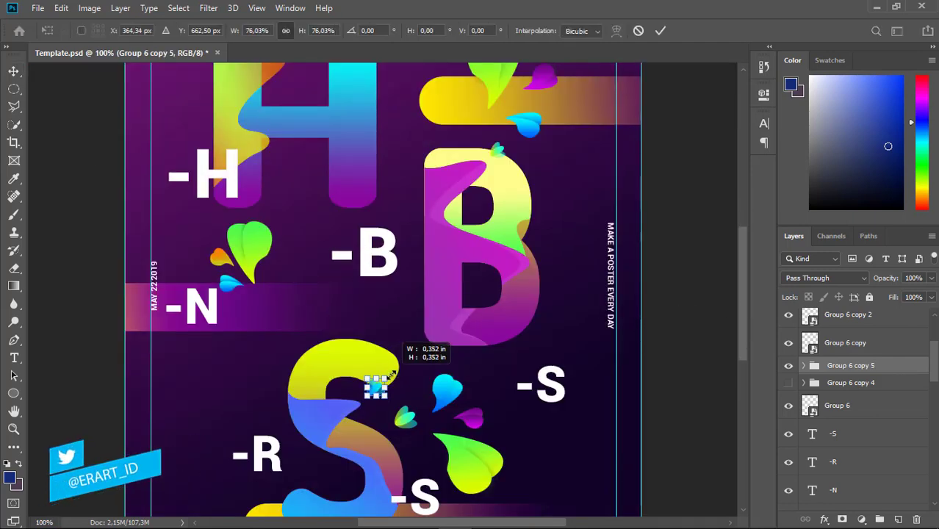
{"action": "left_click", "coordinate": [14, 71]}
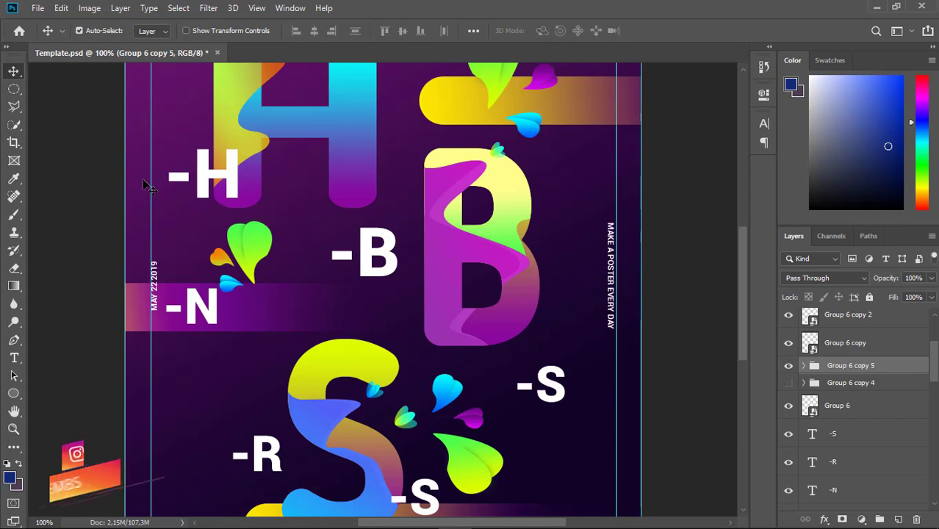
Step: Convert the Group 6 copy 5 cluster into a smart object
{"action": "right_click", "coordinate": [777, 365]}
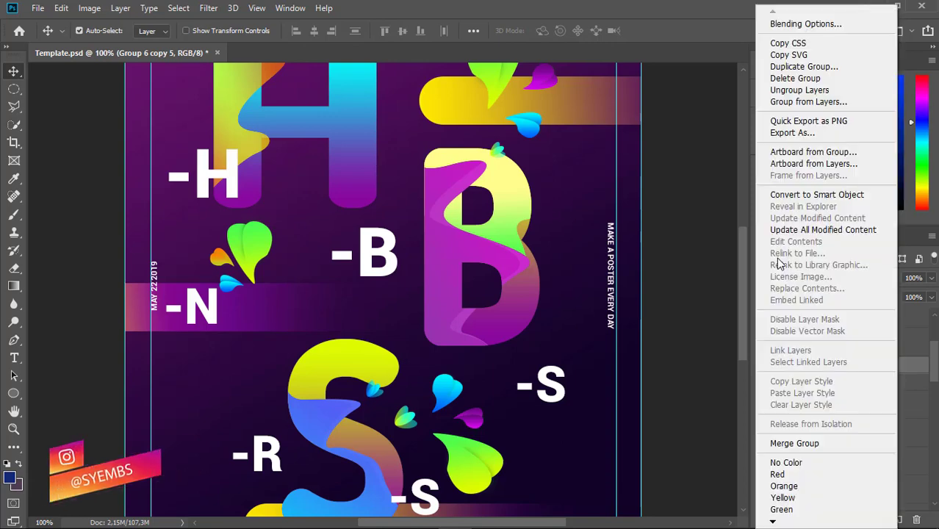
{"action": "left_click", "coordinate": [786, 365]}
{"action": "scroll", "coordinate": [741, 302], "scroll_direction": "up", "scroll_amount": 3}
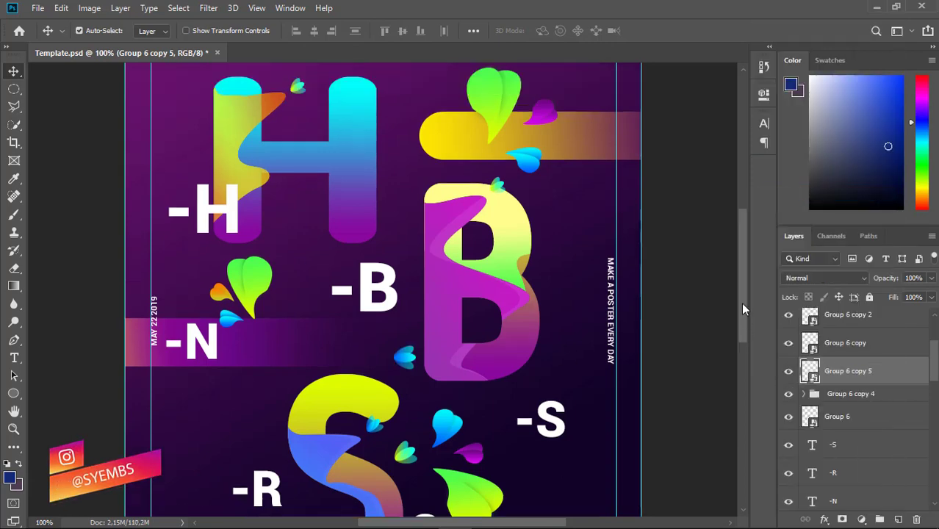
Step: Give the Ellipse 2 copy petal a yellow-to-orange gradient fill
{"action": "left_click", "coordinate": [804, 394]}
{"action": "left_click", "coordinate": [855, 416]}
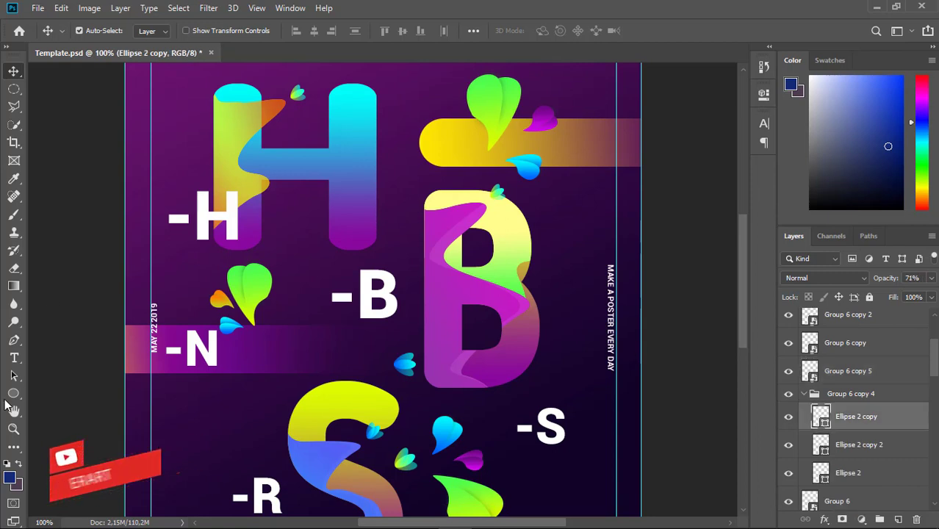
{"action": "key", "text": "u"}
{"action": "left_click", "coordinate": [154, 30]}
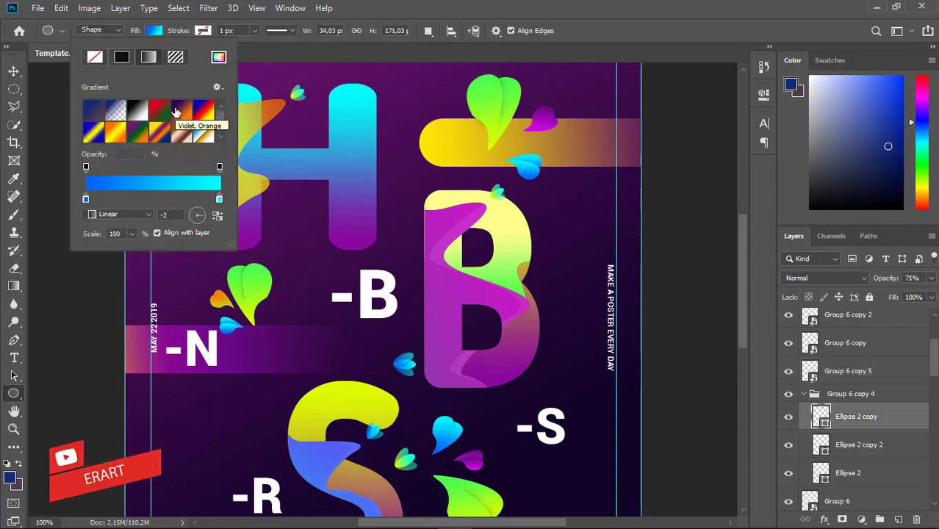
{"action": "double_click", "coordinate": [86, 200]}
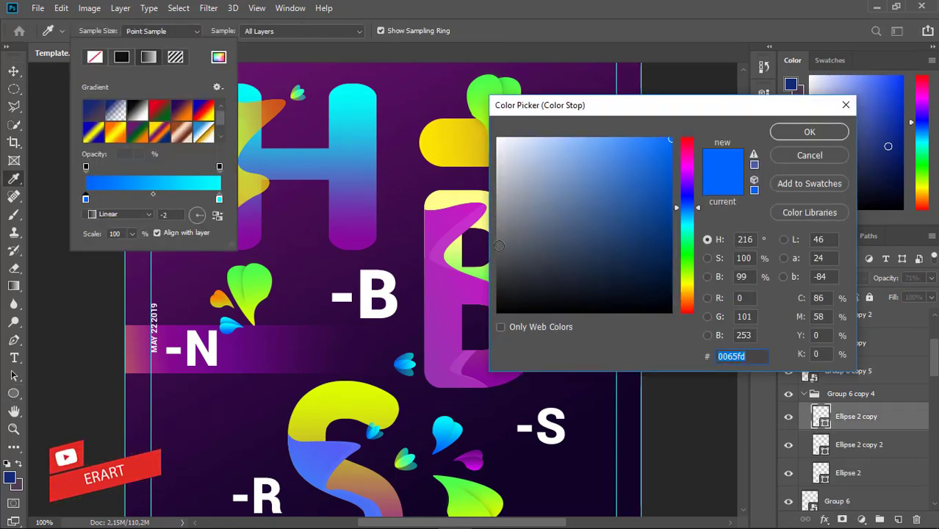
{"action": "left_click", "coordinate": [687, 290]}
{"action": "left_click", "coordinate": [809, 132]}
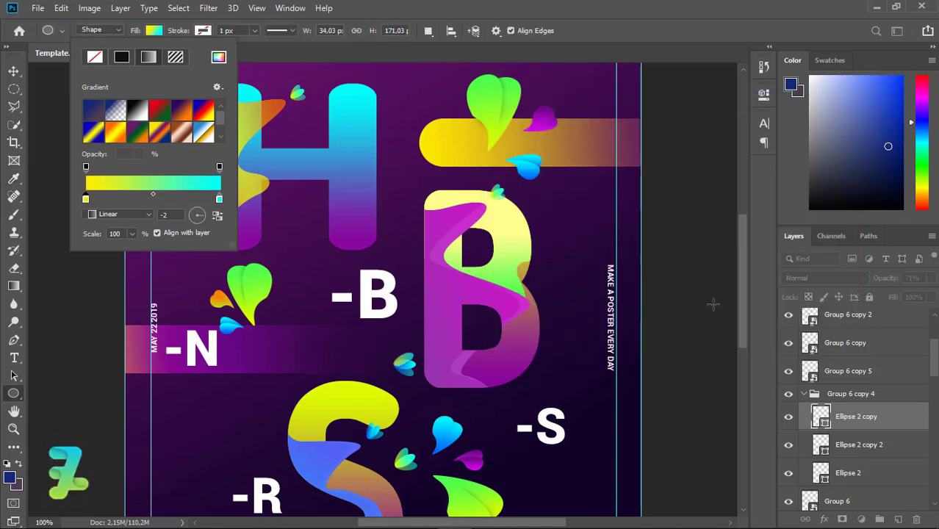
{"action": "double_click", "coordinate": [219, 200]}
{"action": "left_click_drag", "start_coordinate": [688, 304], "coordinate": [689, 299]}
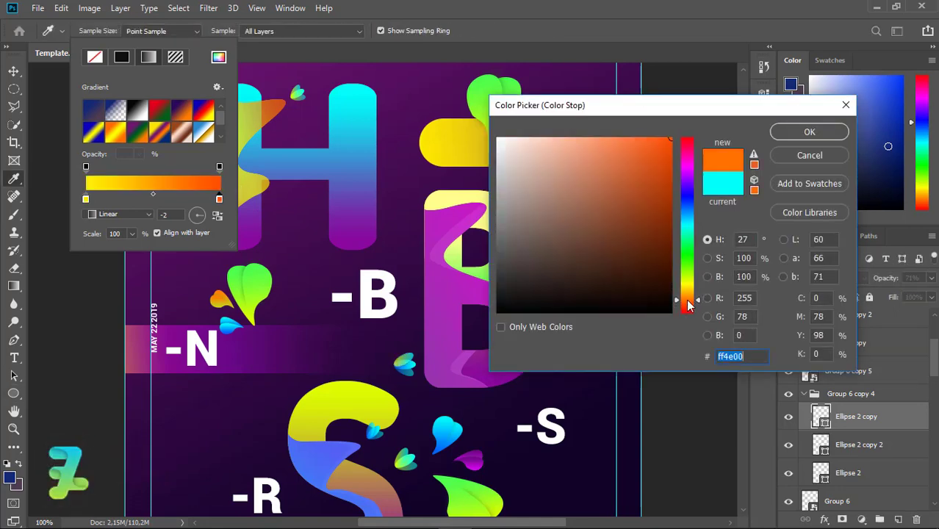
{"action": "left_click", "coordinate": [803, 133]}
Step: Give the Ellipse 2 copy 2 petal a yellow-to-orange gradient fill
{"action": "left_click", "coordinate": [817, 437]}
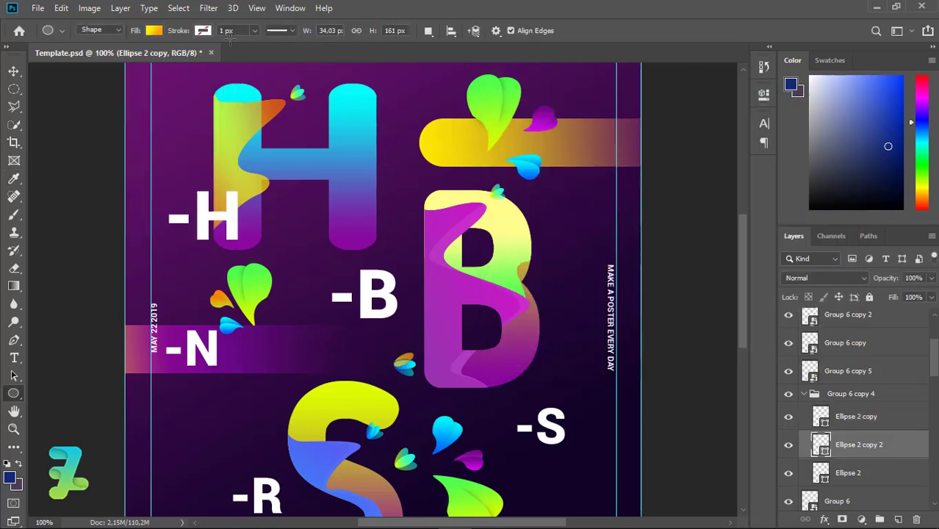
{"action": "left_click", "coordinate": [154, 31]}
{"action": "double_click", "coordinate": [85, 199]}
{"action": "left_click", "coordinate": [448, 143]}
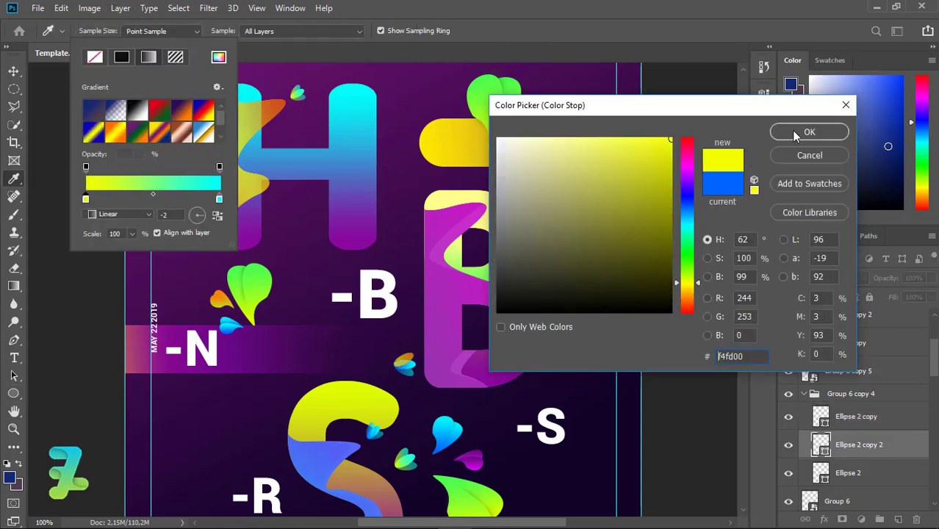
{"action": "left_click", "coordinate": [793, 135]}
{"action": "double_click", "coordinate": [219, 199]}
{"action": "left_click", "coordinate": [689, 292]}
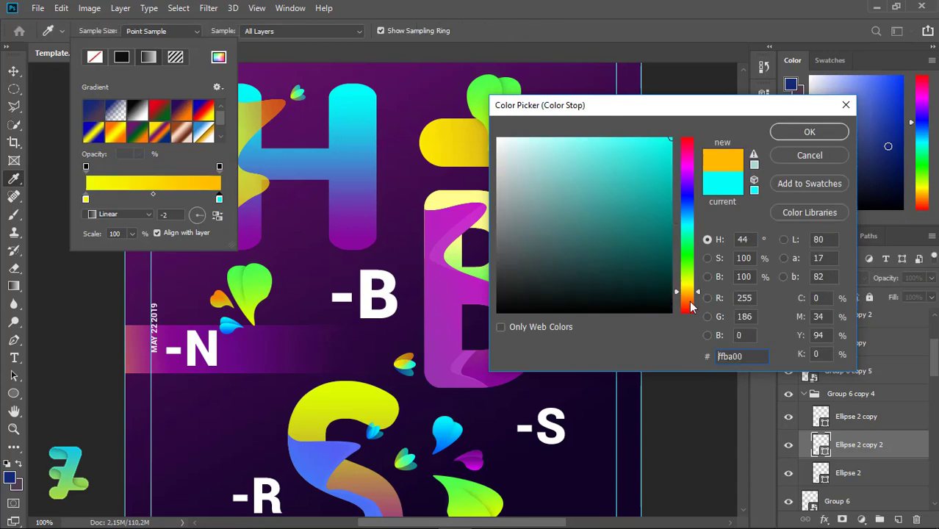
{"action": "left_click", "coordinate": [809, 132]}
{"action": "key", "text": "Return"}
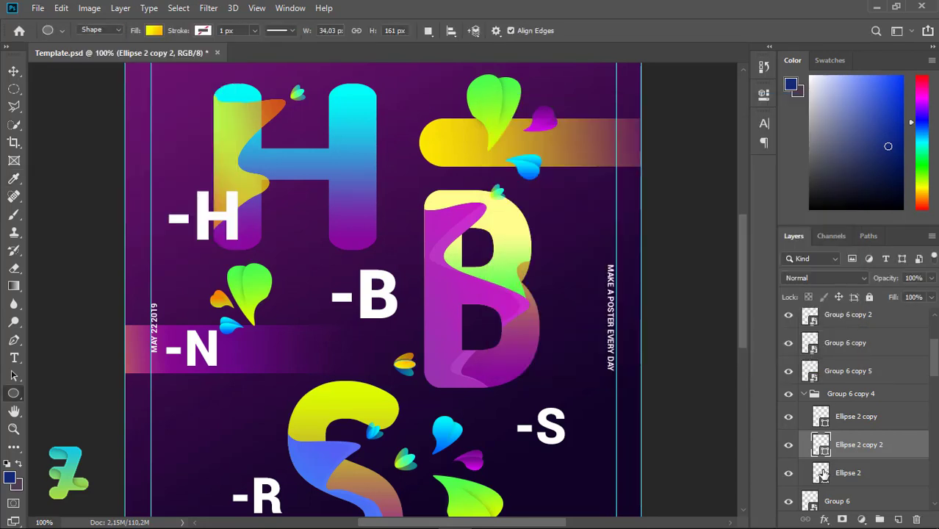
Step: Give the Ellipse 2 petal a yellow-to-orange gradient fill
{"action": "left_click", "coordinate": [823, 474]}
{"action": "left_click", "coordinate": [88, 8]}
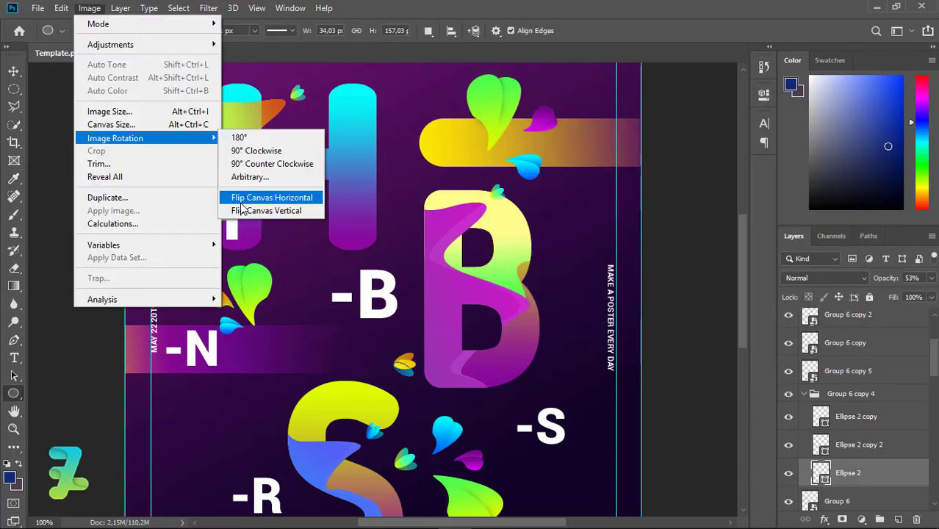
{"action": "left_click", "coordinate": [52, 160]}
{"action": "left_click", "coordinate": [147, 30]}
{"action": "double_click", "coordinate": [85, 198]}
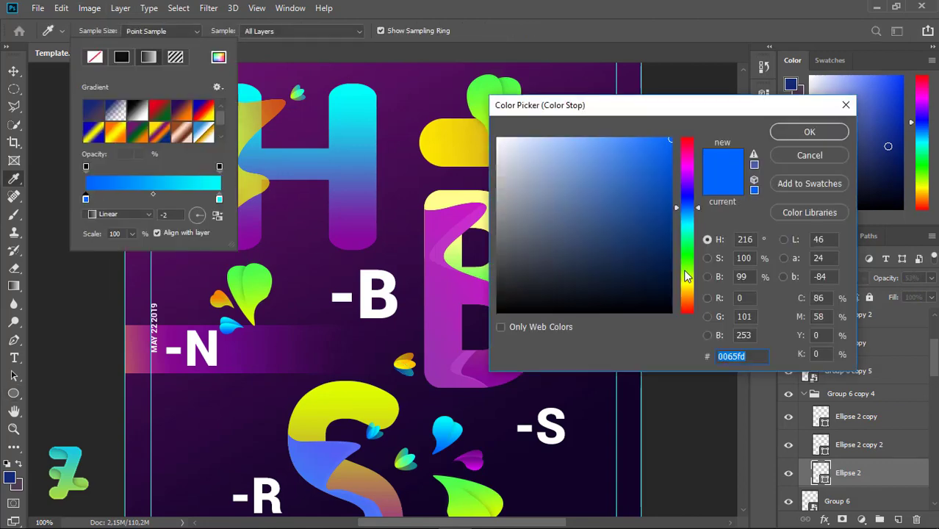
{"action": "left_click", "coordinate": [685, 276]}
{"action": "left_click", "coordinate": [809, 131]}
{"action": "double_click", "coordinate": [219, 199]}
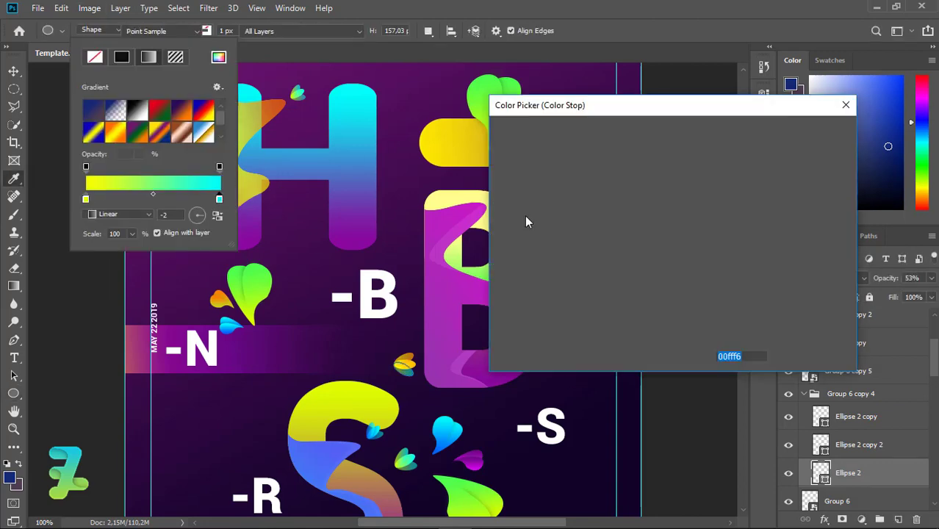
{"action": "left_click", "coordinate": [687, 295]}
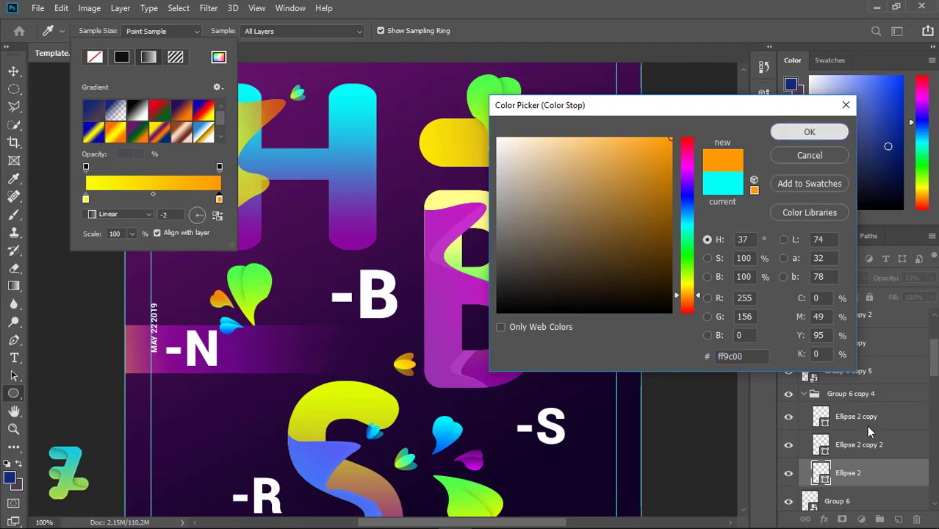
{"action": "left_click", "coordinate": [809, 131]}
{"action": "left_click", "coordinate": [803, 393]}
Step: Position the orange petal cluster just right of the B
{"action": "key", "text": "v"}
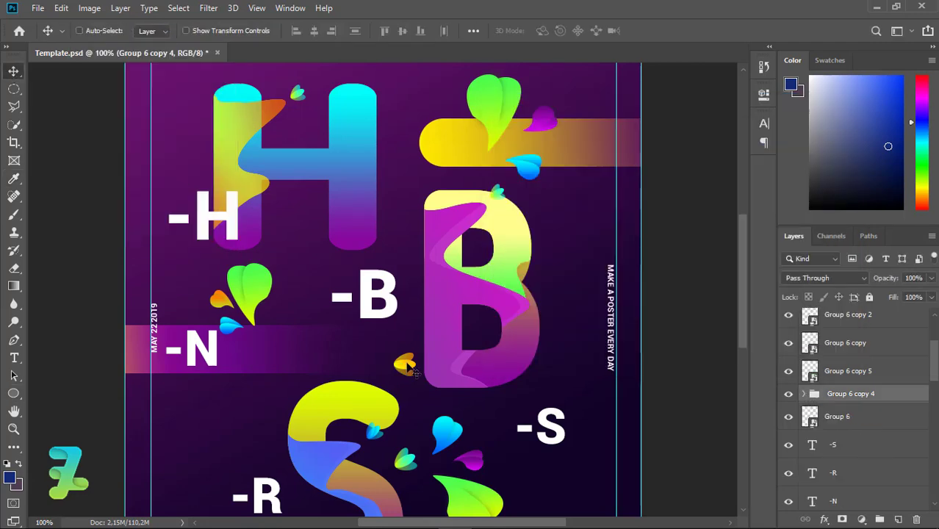
{"action": "left_click_drag", "start_coordinate": [404, 364], "coordinate": [554, 294]}
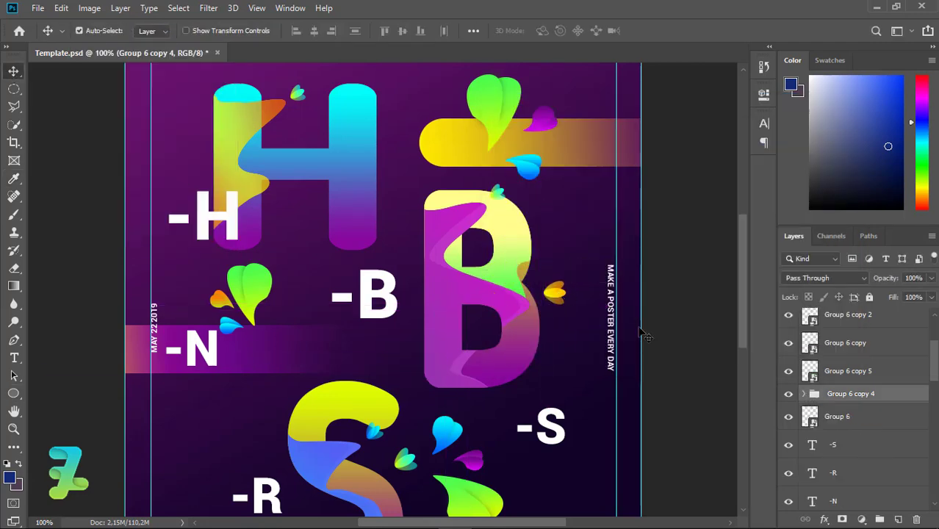
{"action": "left_click", "coordinate": [60, 8]}
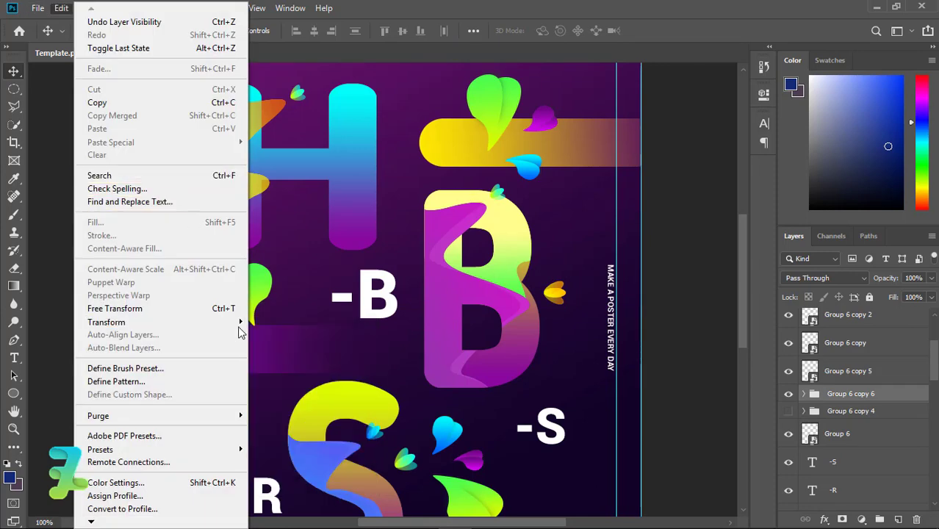
{"action": "left_click", "coordinate": [341, 355]}
{"action": "left_click_drag", "start_coordinate": [569, 282], "coordinate": [563, 260]}
{"action": "key", "text": "Escape"}
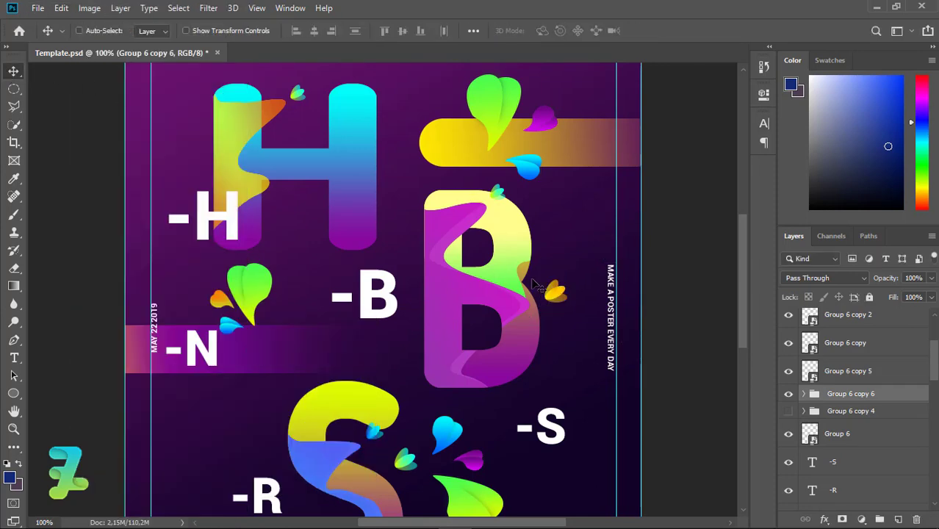
{"action": "left_click_drag", "start_coordinate": [573, 300], "coordinate": [556, 293]}
{"action": "key", "text": "ctrl+t"}
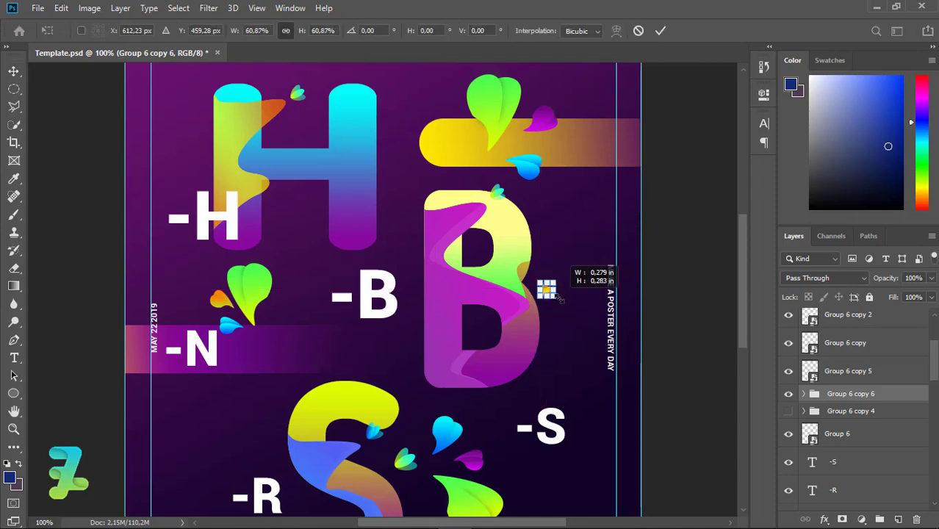
{"action": "key", "text": "Return"}
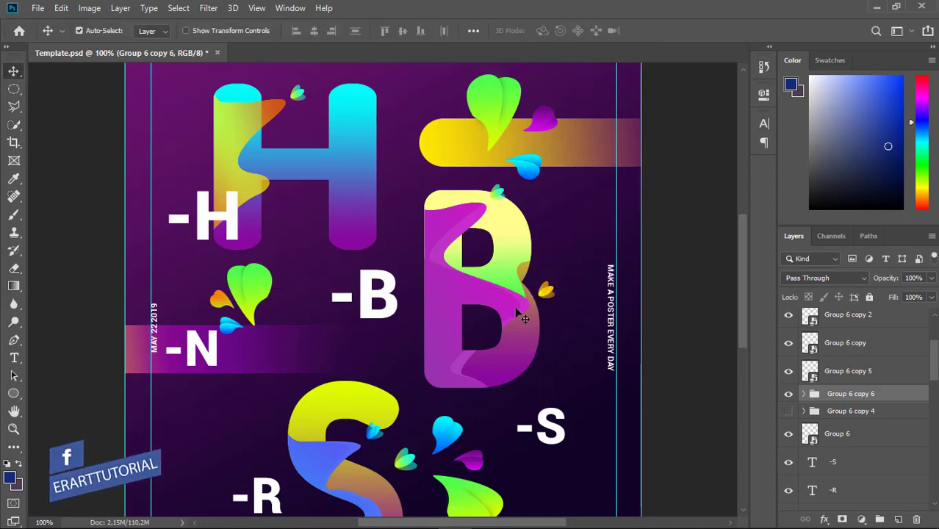
Step: Place a horizontally flipped copy beside -N, rotated -45°
{"action": "right_click", "coordinate": [885, 413]}
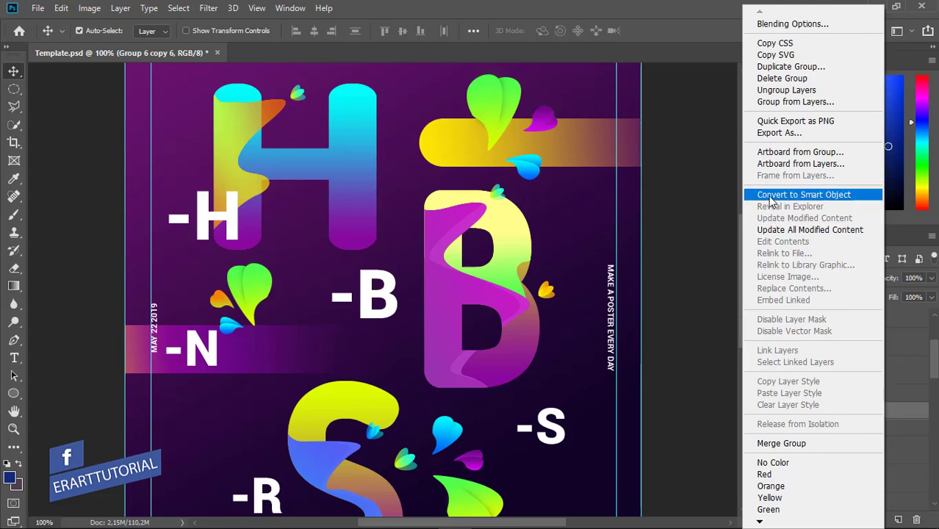
{"action": "key", "text": "Escape"}
{"action": "left_click", "coordinate": [565, 312]}
{"action": "left_click", "coordinate": [804, 394]}
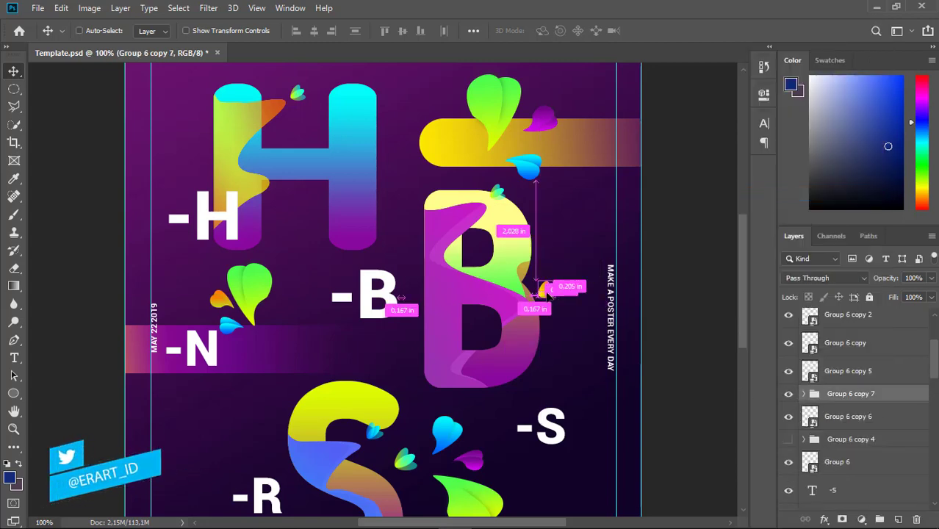
{"action": "left_click_drag", "start_coordinate": [547, 290], "coordinate": [269, 358]}
{"action": "left_click", "coordinate": [61, 8]}
{"action": "mouse_move", "coordinate": [106, 321]}
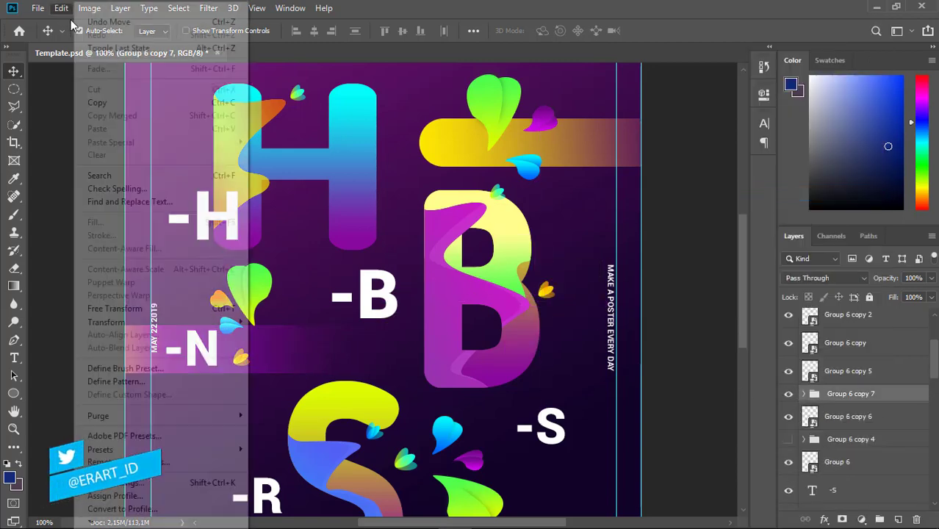
{"action": "left_click", "coordinate": [345, 475]}
{"action": "key", "text": "ctrl+t"}
{"action": "left_click_drag", "start_coordinate": [266, 358], "coordinate": [262, 335]}
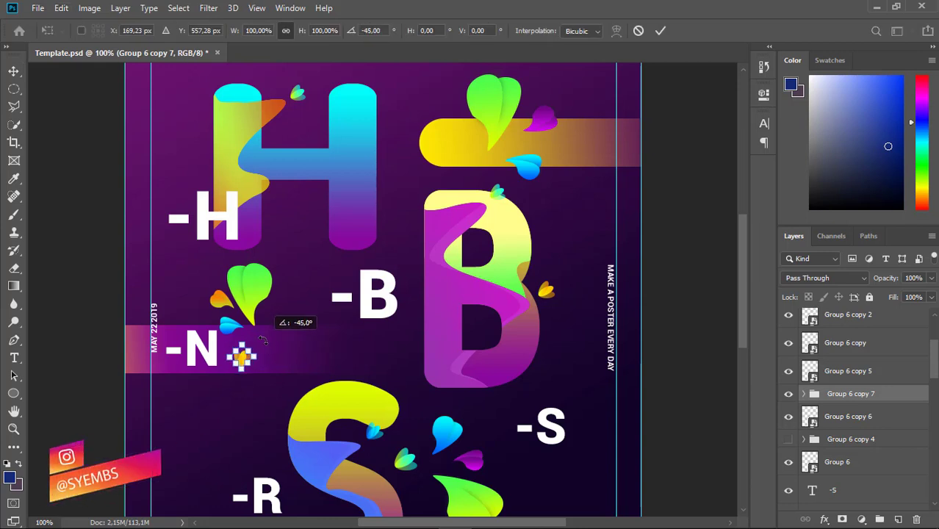
{"action": "key", "text": "Return"}
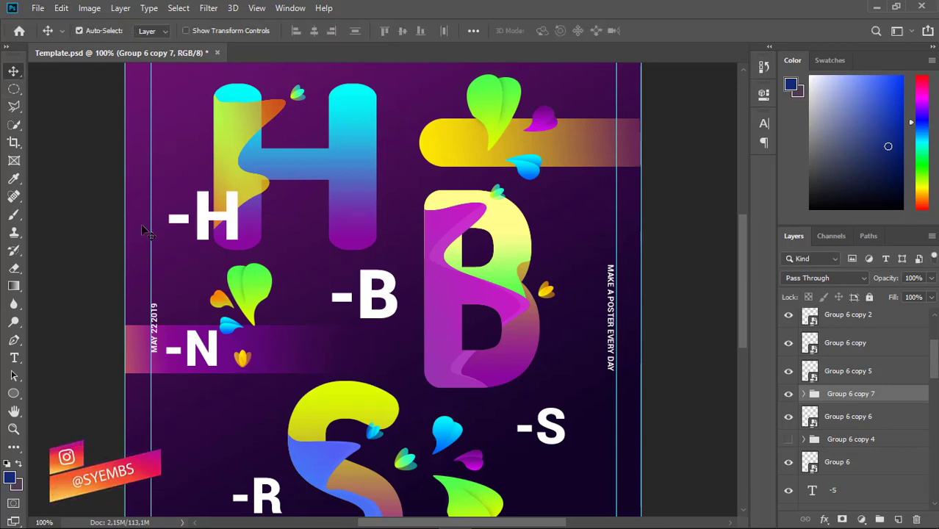
Step: Type the caption 'HOPE YOU LIKE IT' beside the -N label
{"action": "left_click", "coordinate": [14, 359]}
{"action": "left_click", "coordinate": [255, 336]}
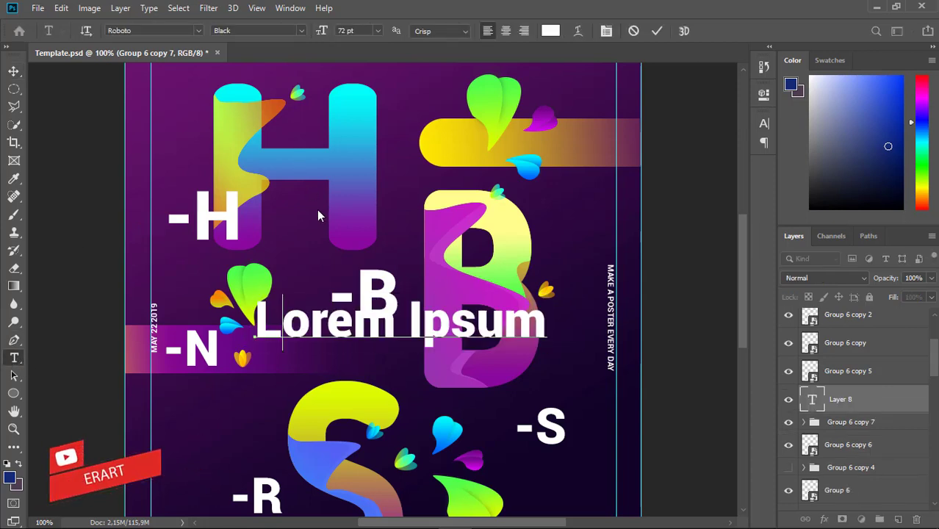
{"action": "type", "text": "hope"}
{"action": "key", "text": "BackSpace"}
{"action": "key", "text": "BackSpace"}
{"action": "key", "text": "BackSpace"}
{"action": "type", "text": "HOPE"}
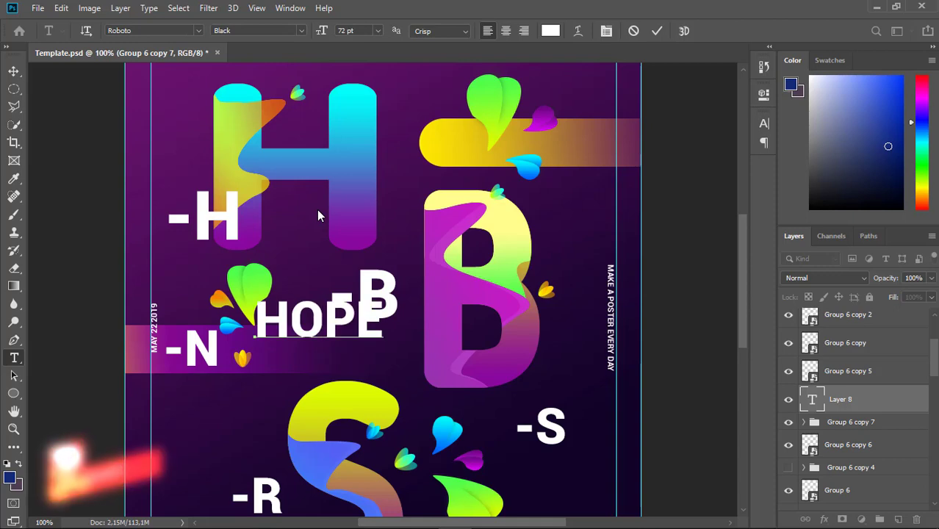
{"action": "type", "text": " YOU LIKE IT"}
{"action": "key", "text": "ctrl+a"}
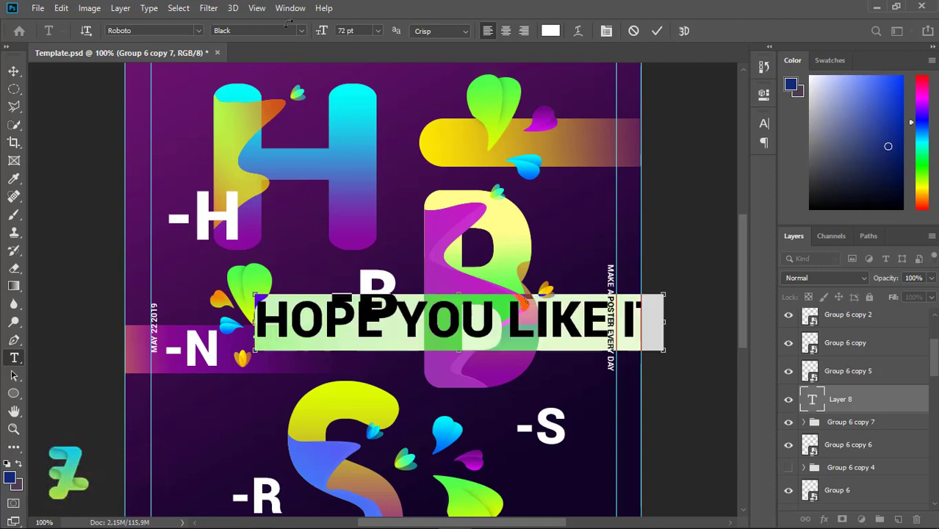
Step: Set the caption to Medium weight at 18 pt and nudge it toward -N
{"action": "left_click", "coordinate": [290, 30]}
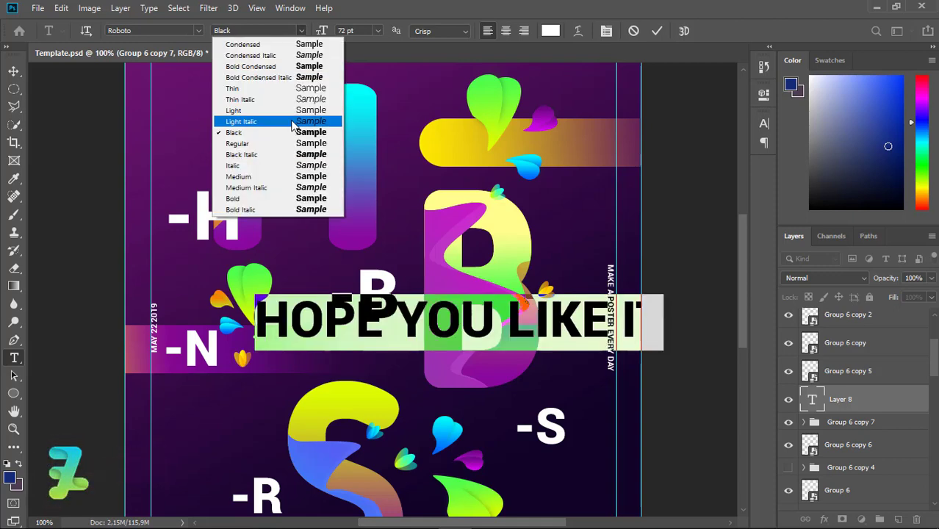
{"action": "left_click", "coordinate": [271, 176]}
{"action": "left_click", "coordinate": [377, 31]}
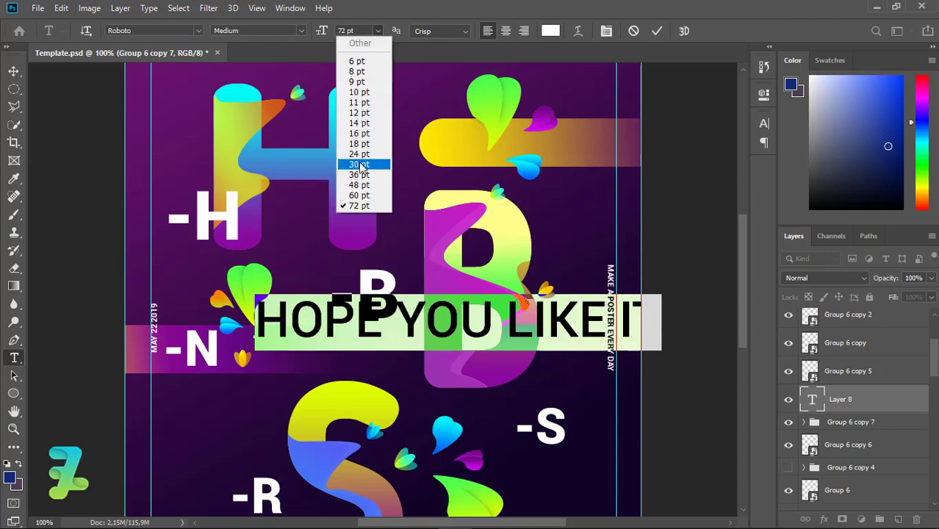
{"action": "left_click", "coordinate": [360, 165]}
{"action": "left_click", "coordinate": [377, 31]}
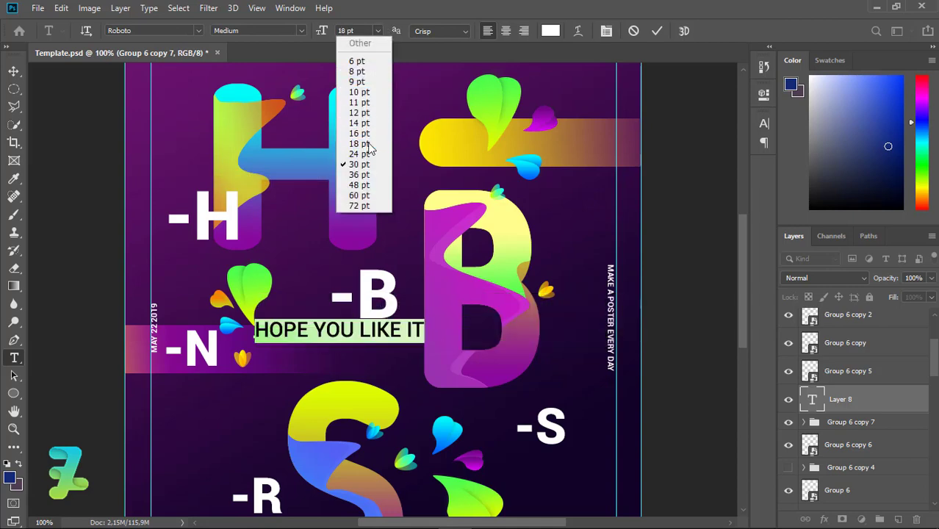
{"action": "left_click", "coordinate": [360, 144]}
{"action": "left_click", "coordinate": [15, 68]}
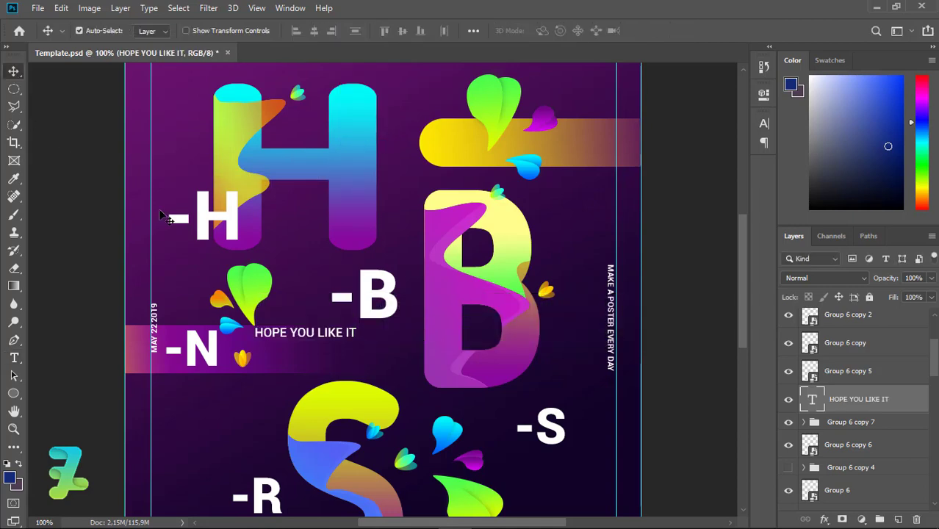
{"action": "key", "text": "shift+Left"}
{"action": "key", "text": "Left"}
{"action": "key", "text": "Left"}
{"action": "key", "text": "Left"}
{"action": "key", "text": "shift+Down"}
{"action": "key", "text": "Left"}
{"action": "key", "text": "Left"}
{"action": "key", "text": "Left"}
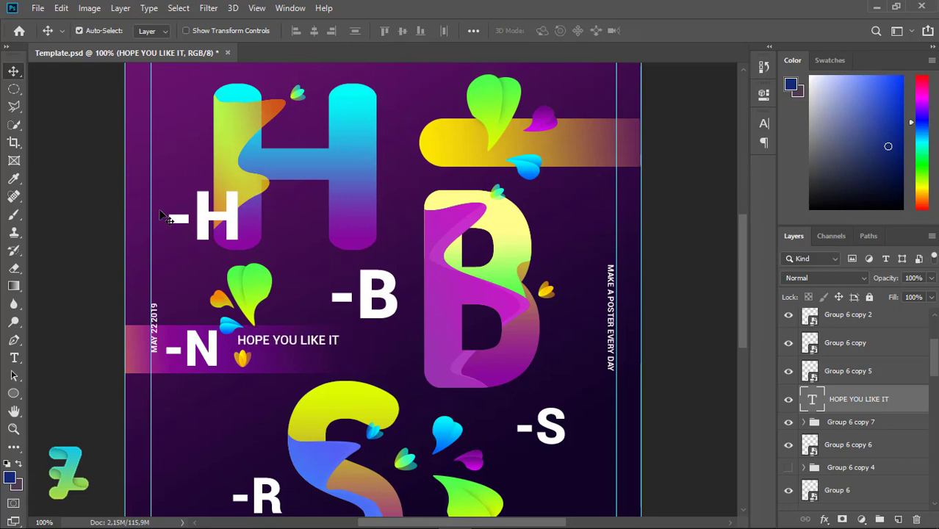
{"action": "key", "text": "Left"}
{"action": "key", "text": "Left"}
{"action": "key", "text": "Left"}
{"action": "key", "text": "Left"}
{"action": "key", "text": "Left"}
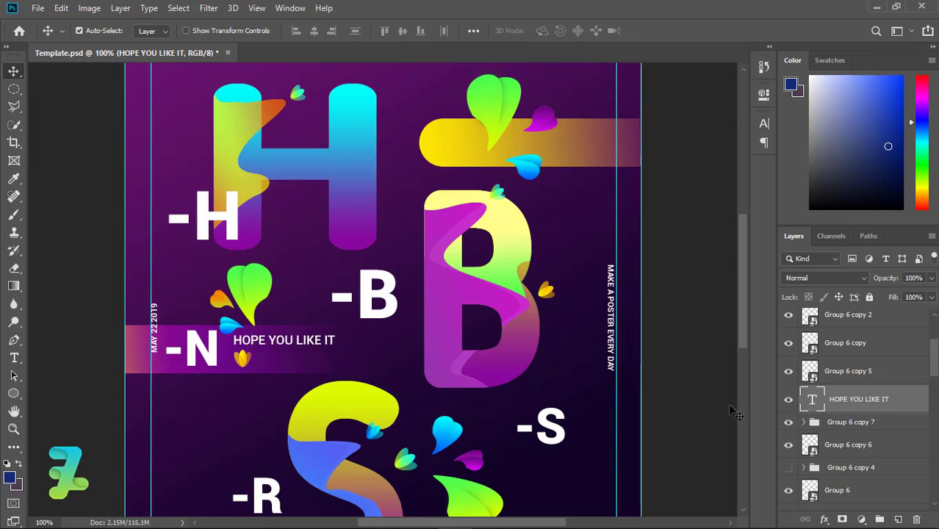
Step: Shrink the petal cluster beside -N to about 53% and nudge it right
{"action": "left_click", "coordinate": [815, 422]}
{"action": "key", "text": "ctrl+t"}
{"action": "left_click_drag", "start_coordinate": [253, 367], "coordinate": [248, 361]}
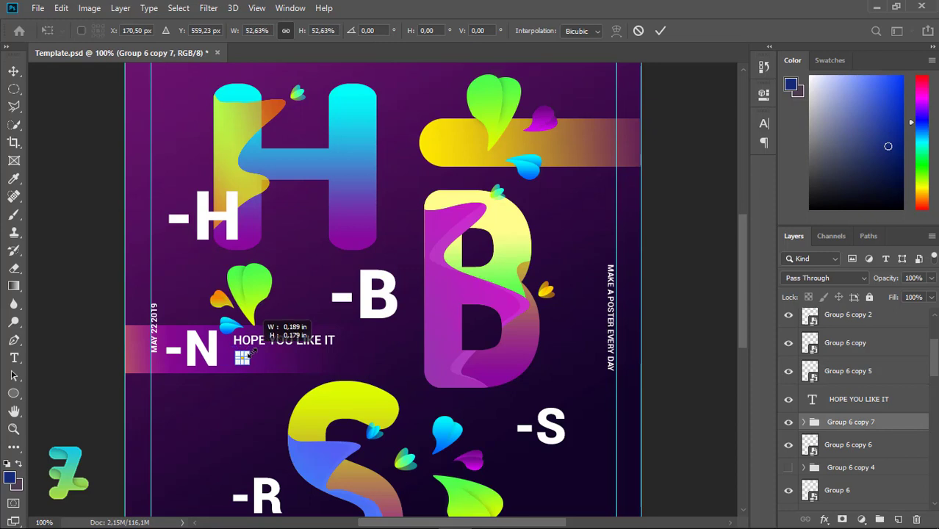
{"action": "type", "text": "170"}
{"action": "key", "text": "Return"}
{"action": "key", "text": "Right"}
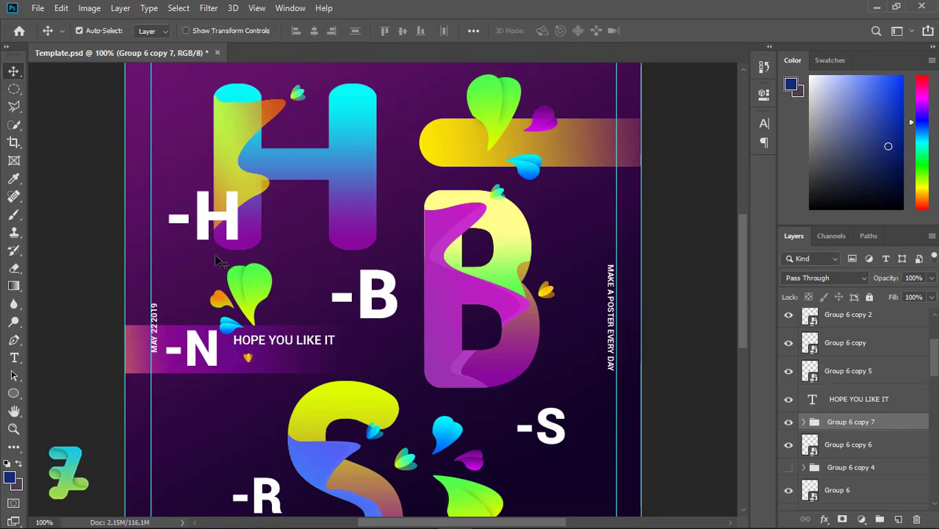
{"action": "key", "text": "Right"}
{"action": "key", "text": "Right"}
Step: Add a 16 pt 'My dear friends' line beneath the HOPE YOU LIKE IT caption
{"action": "key", "text": "t"}
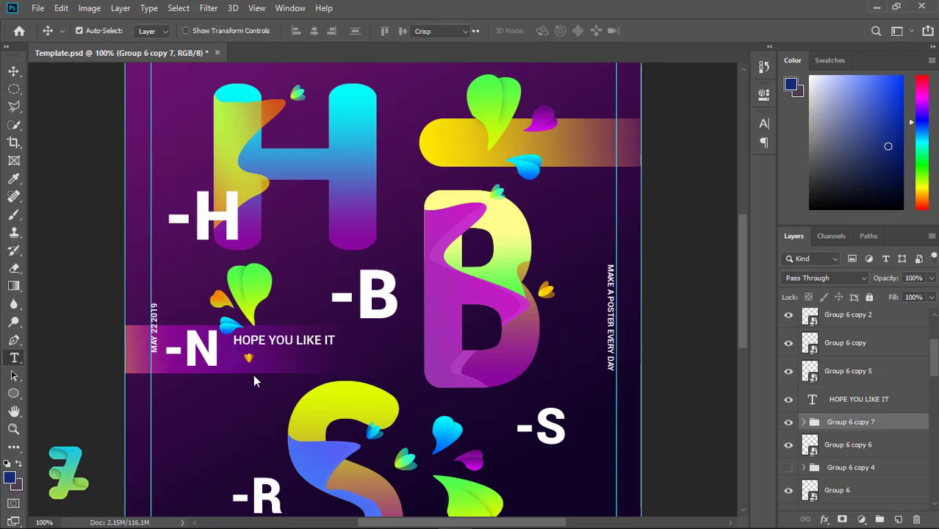
{"action": "left_click", "coordinate": [266, 368]}
{"action": "type", "text": "MY"}
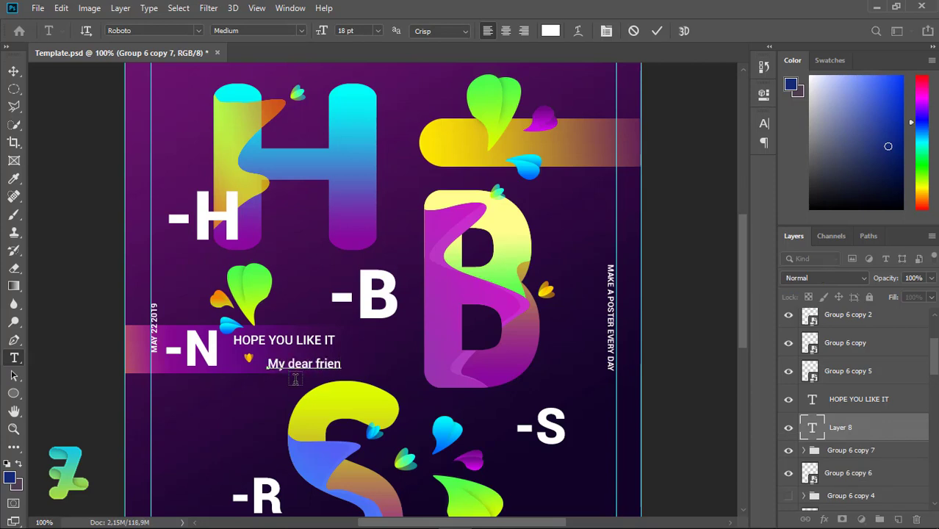
{"action": "left_click", "coordinate": [12, 73]}
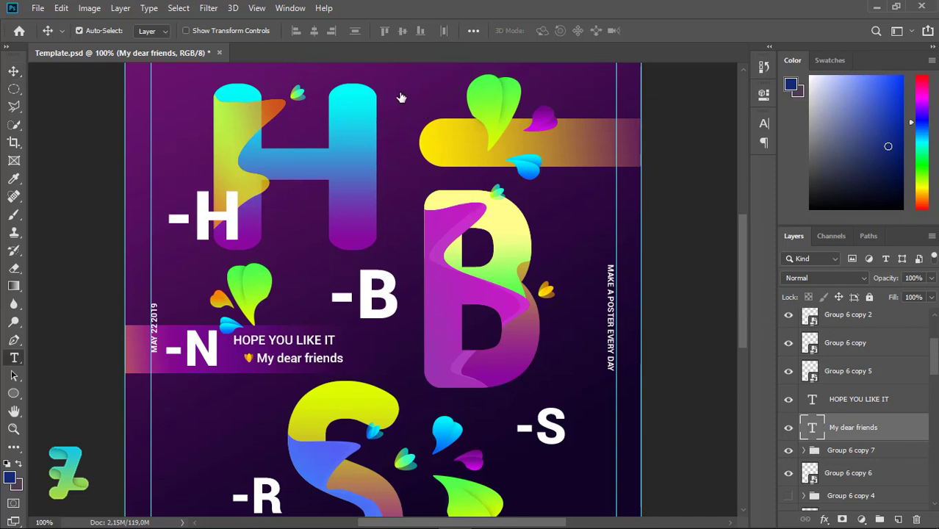
{"action": "left_click", "coordinate": [377, 30]}
{"action": "left_click", "coordinate": [342, 137]}
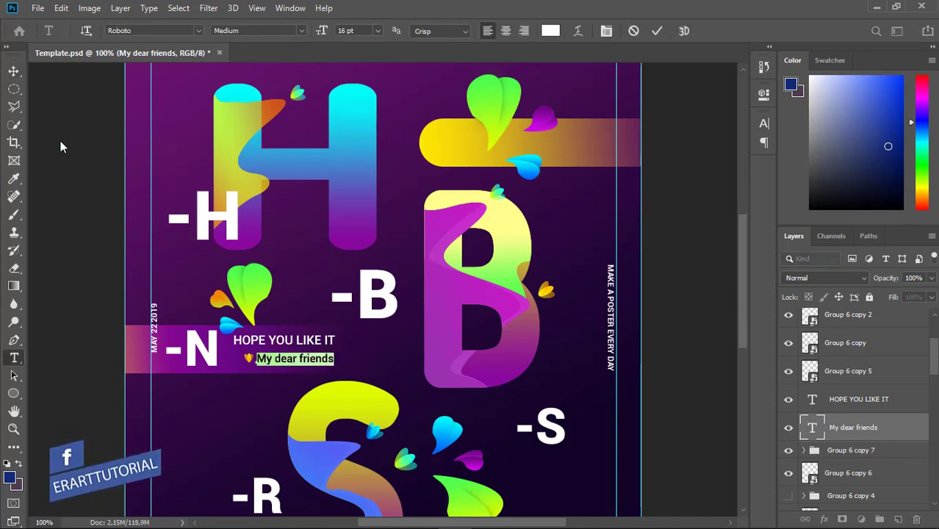
{"action": "key", "text": "ctrl+Return"}
{"action": "key", "text": "v"}
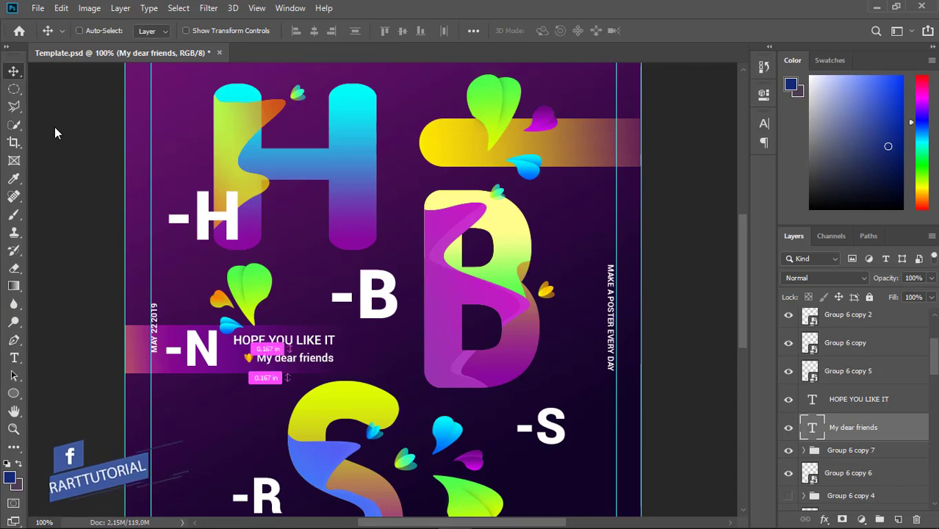
{"action": "key", "text": "ctrl+minus"}
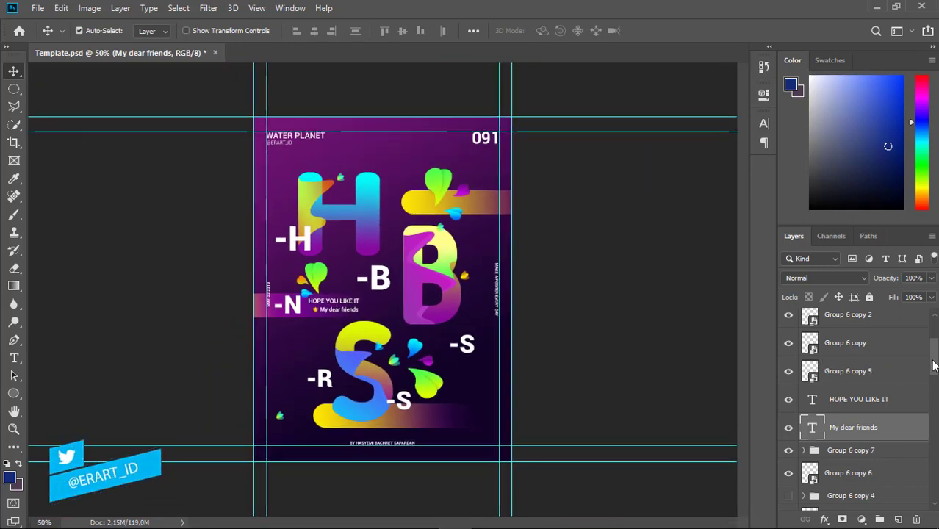
{"action": "left_click_drag", "start_coordinate": [933, 365], "coordinate": [933, 481]}
{"action": "left_click", "coordinate": [874, 496]}
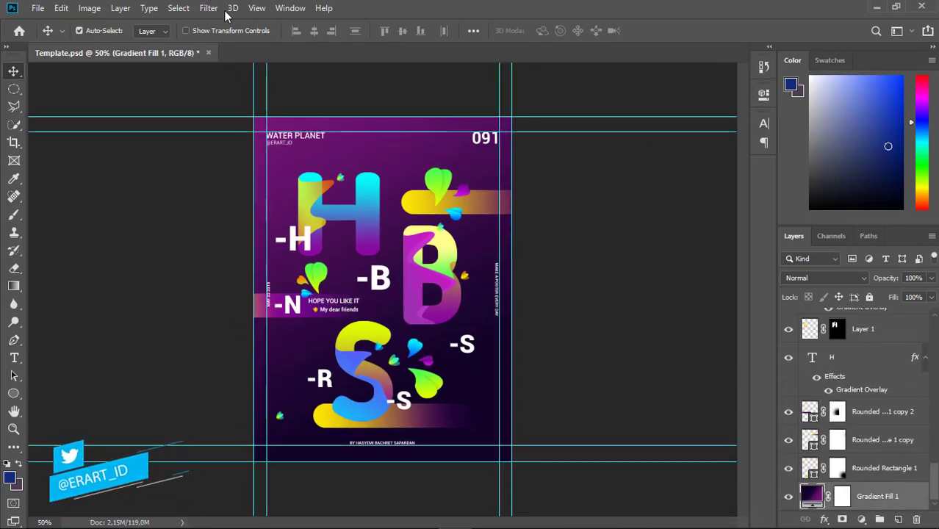
{"action": "left_click", "coordinate": [208, 8]}
{"action": "left_click", "coordinate": [432, 206]}
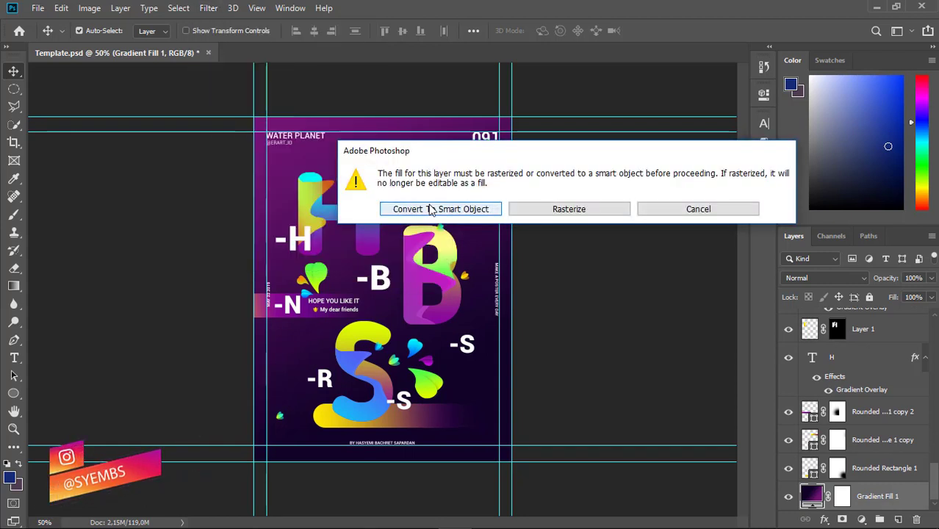
{"action": "left_click", "coordinate": [432, 209]}
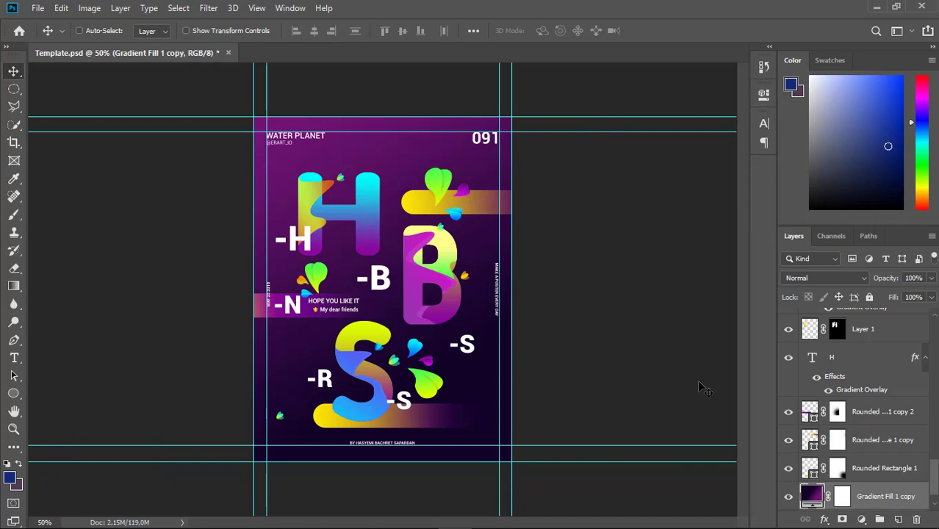
{"action": "left_click", "coordinate": [208, 8]}
{"action": "left_click", "coordinate": [352, 187]}
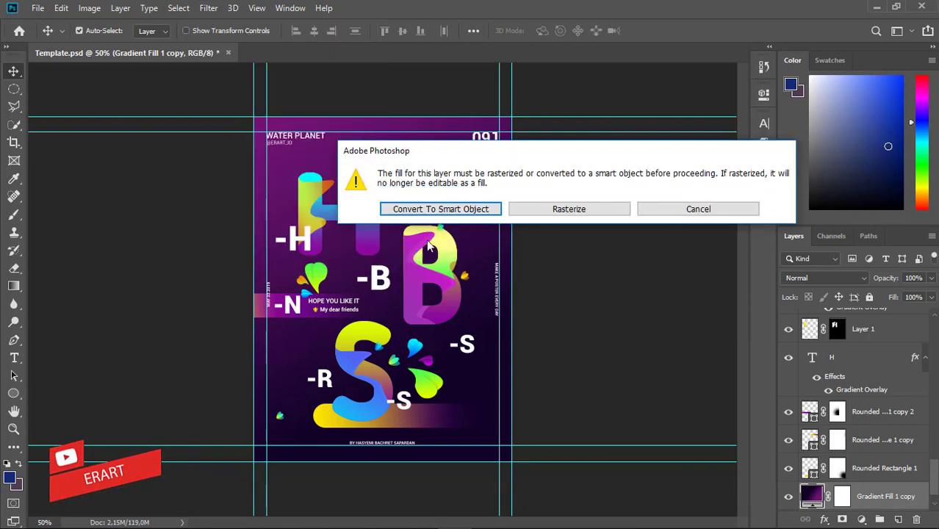
{"action": "left_click", "coordinate": [434, 208]}
{"action": "left_click_drag", "start_coordinate": [373, 273], "coordinate": [366, 274]}
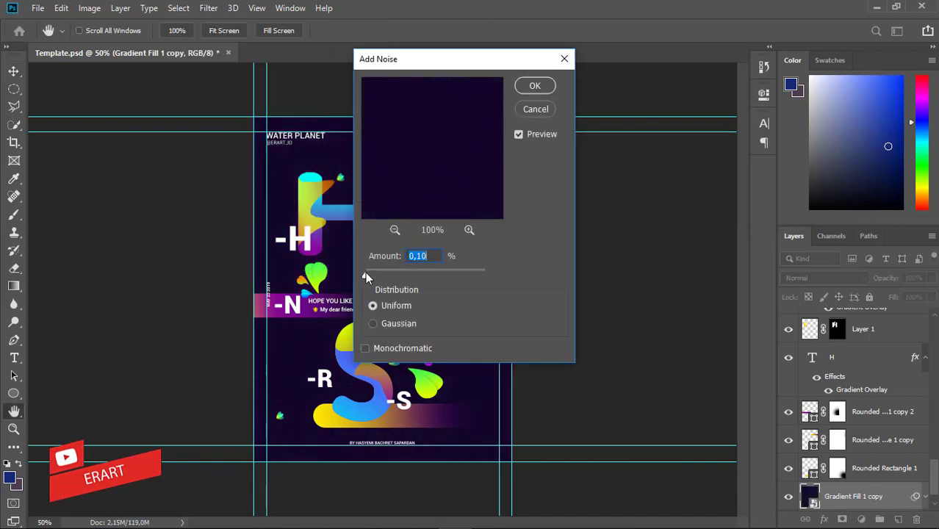